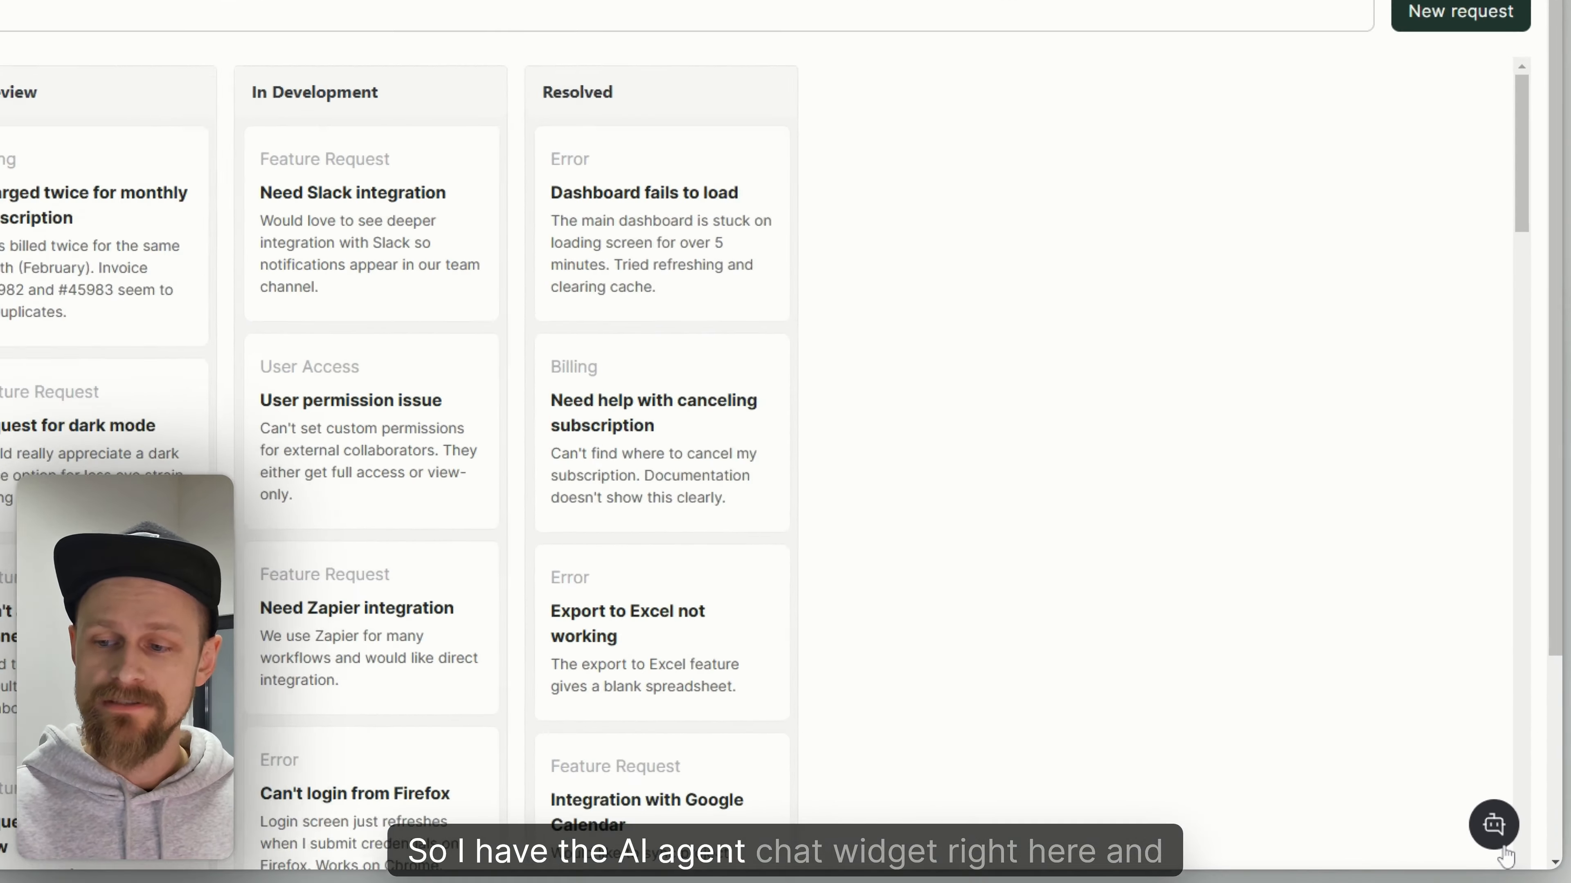
click(1478, 792)
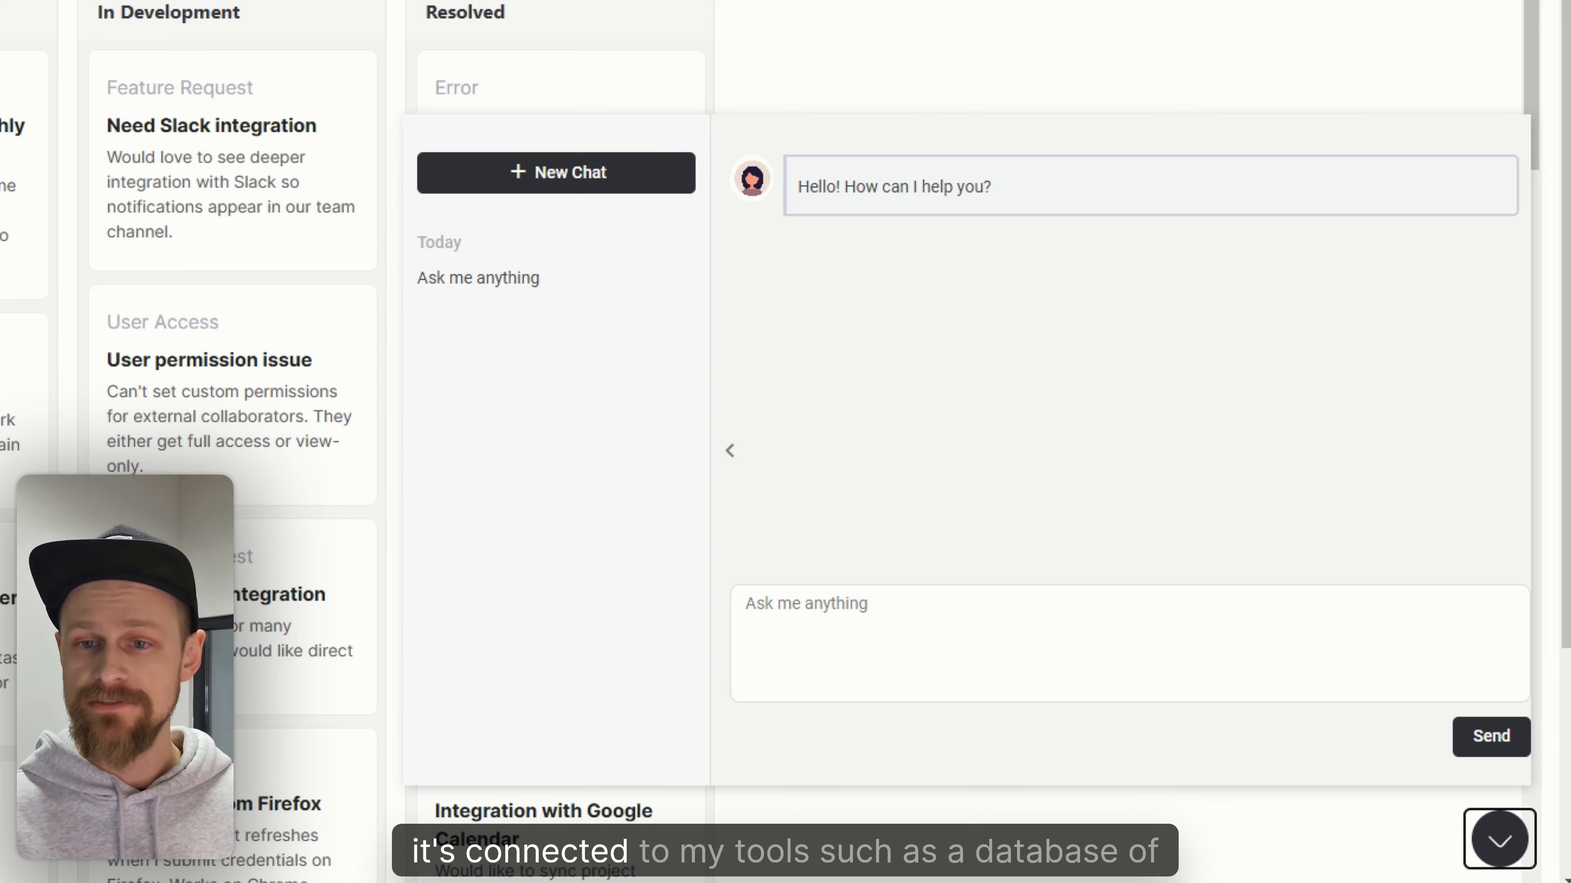
click(1506, 859)
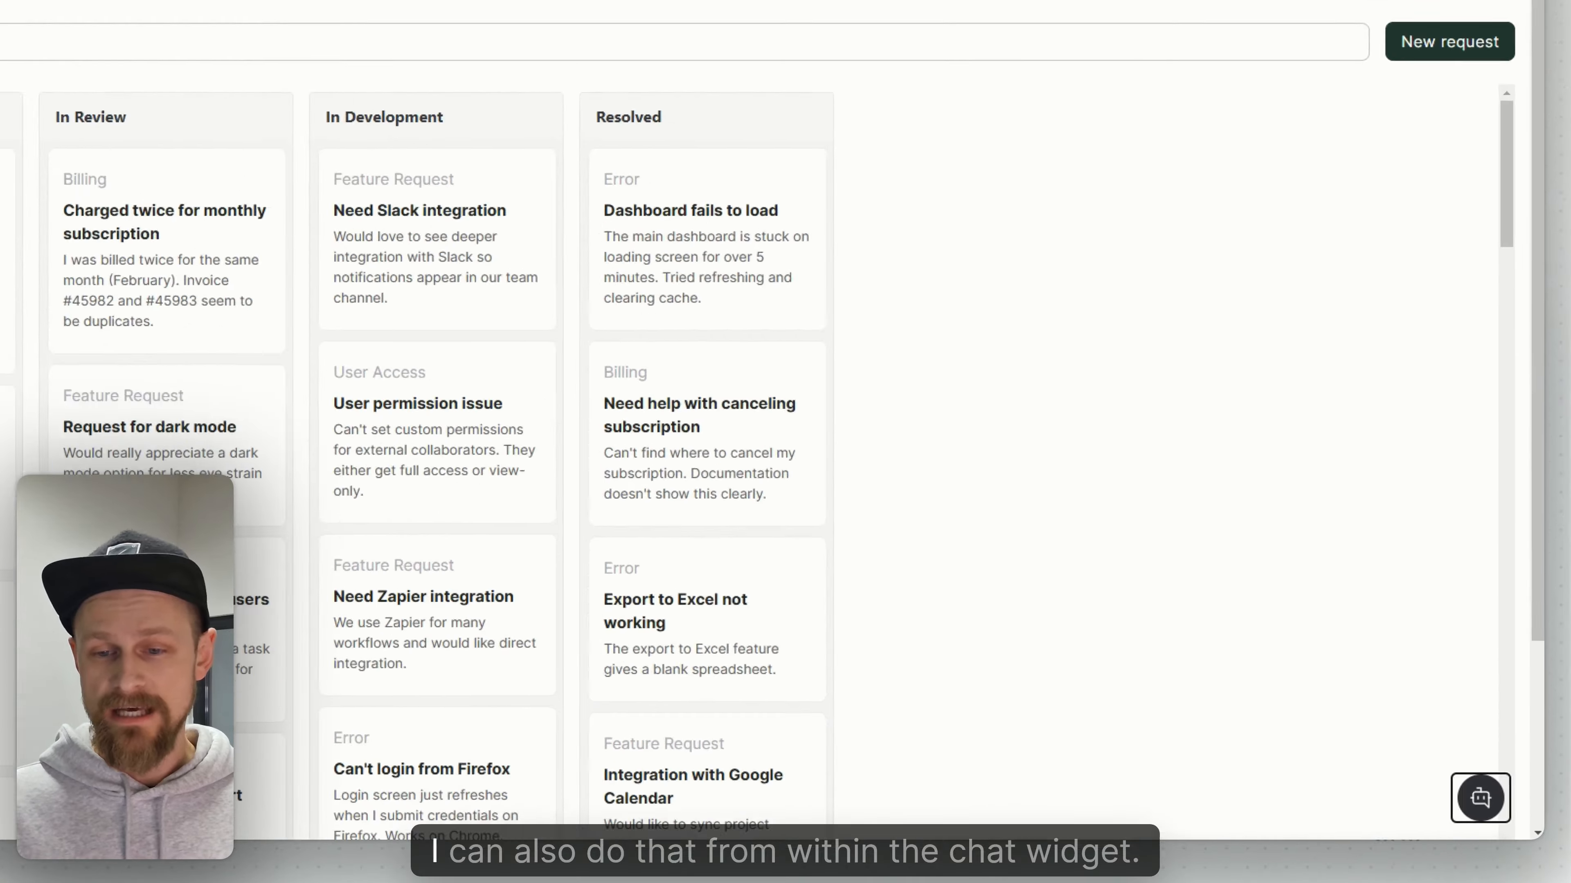
Ask the AI agent in the chat widget "what were the most common issues with our mobile app last month?"
click(1479, 806)
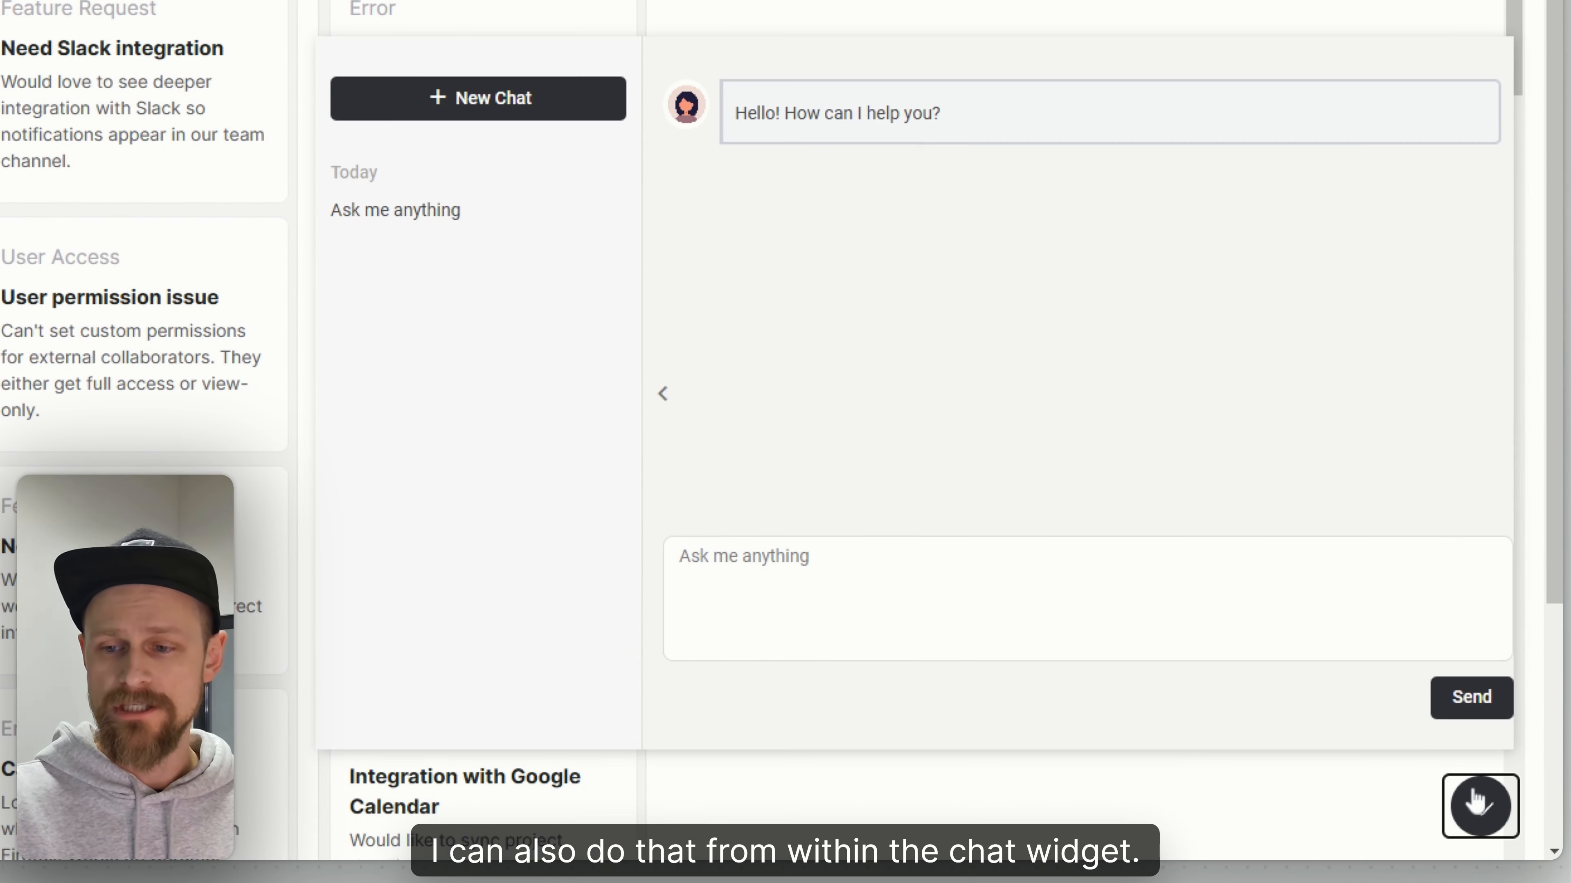
click(1216, 654)
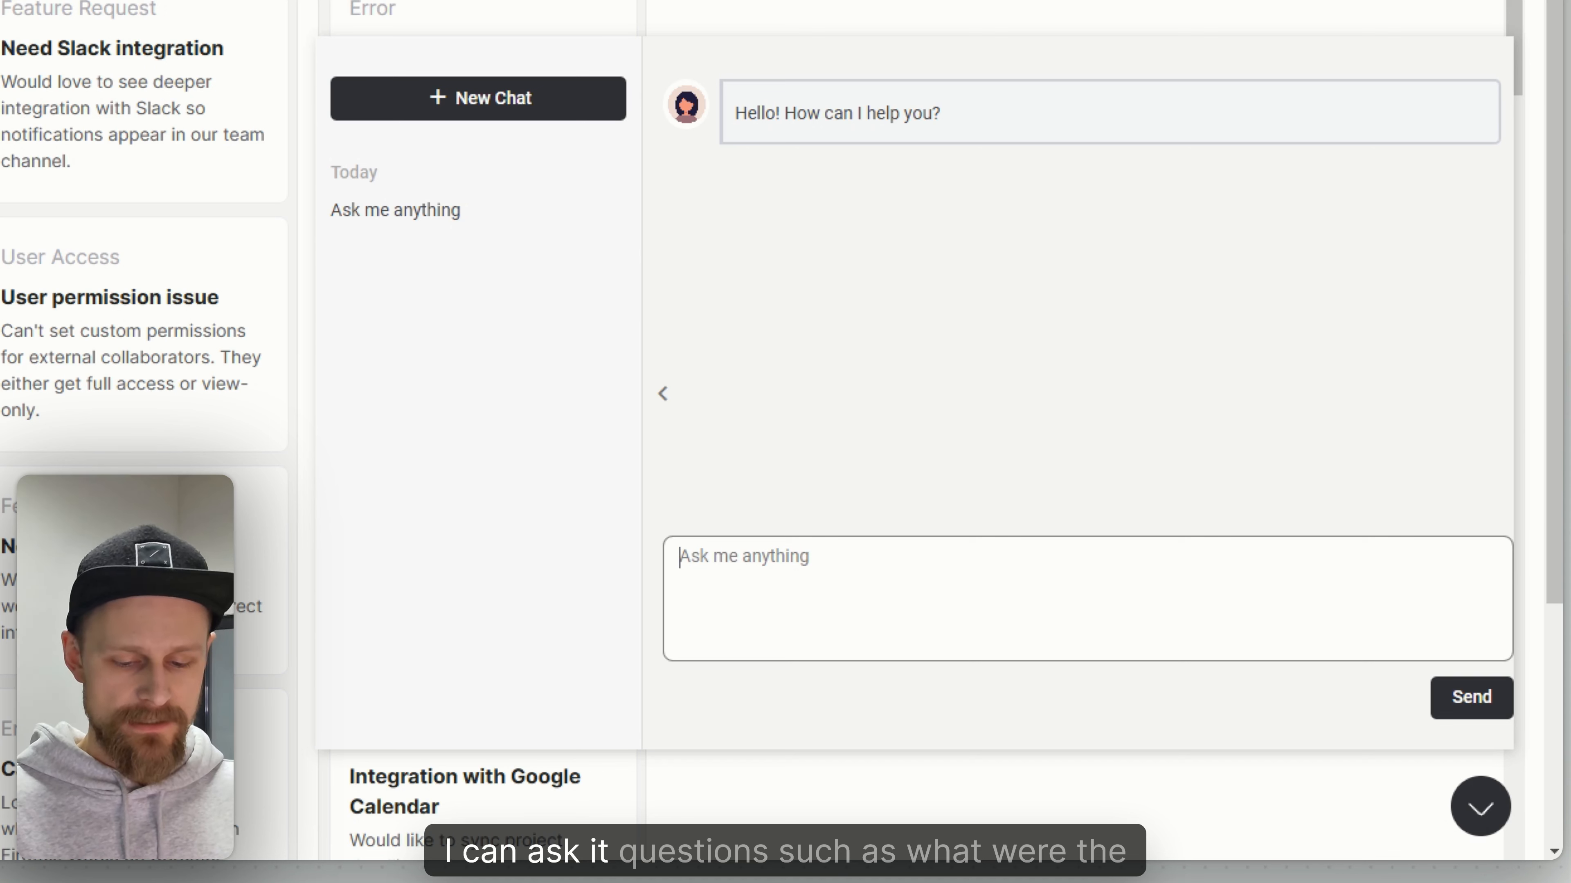
text(what were)
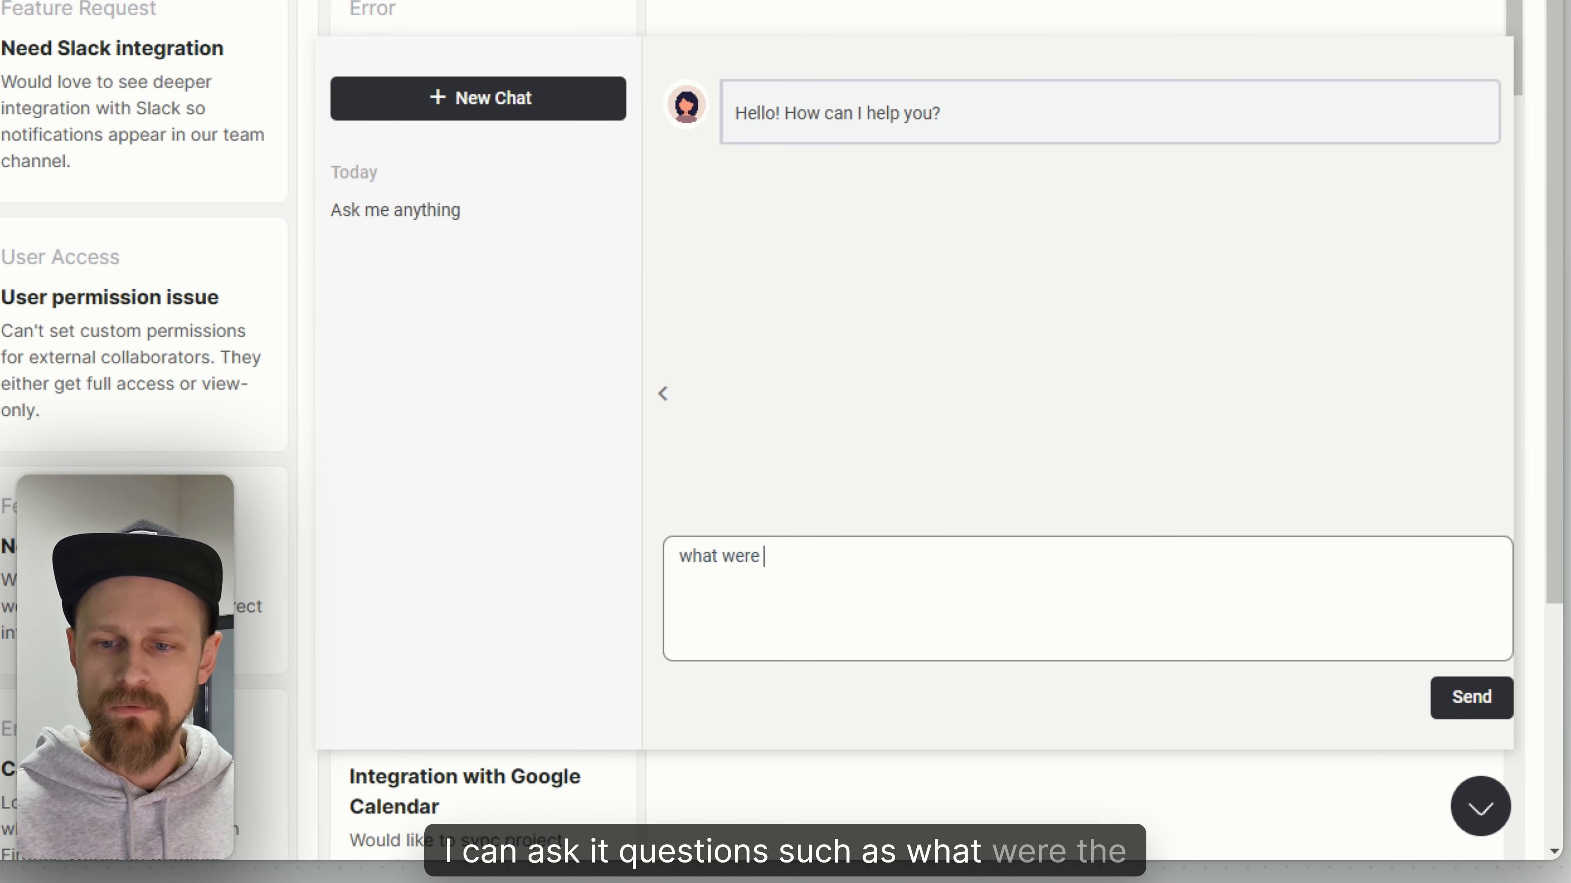
text( the most common)
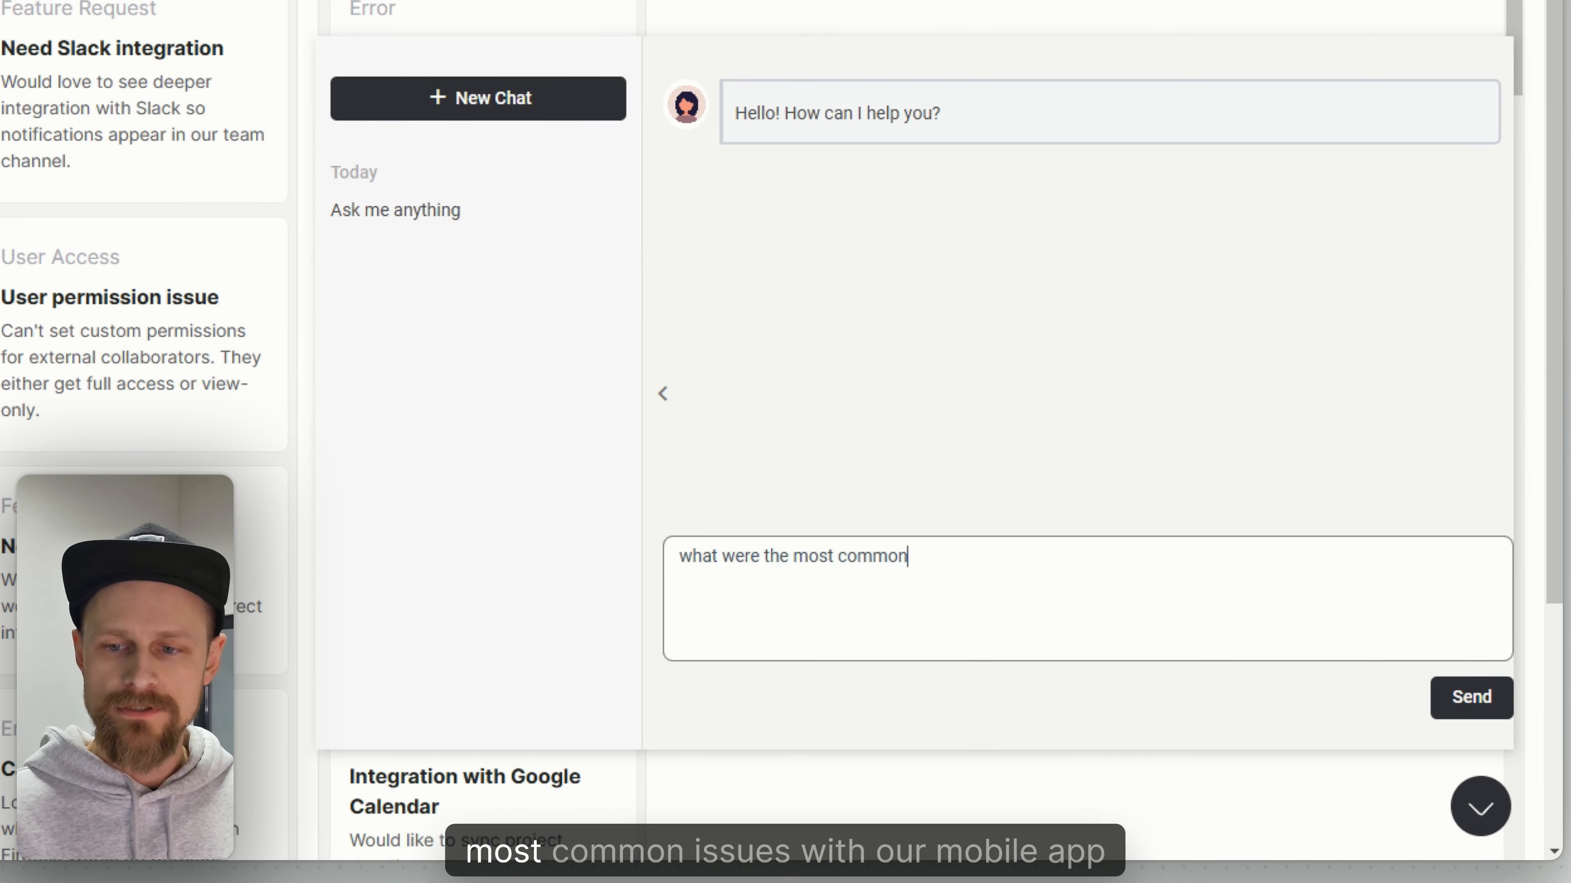
text( issues with our mob)
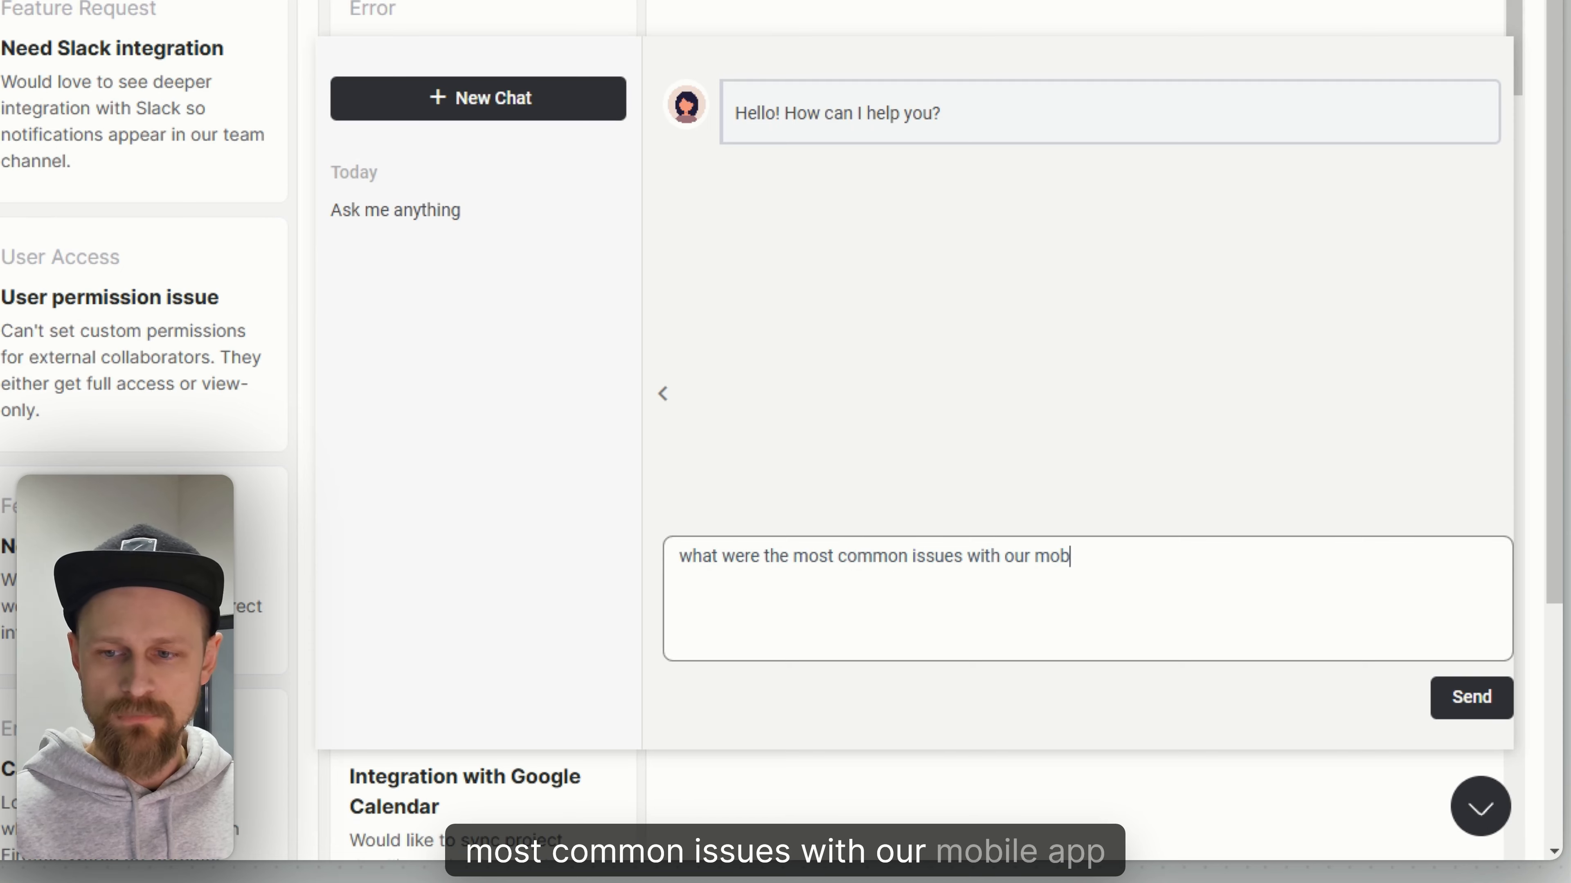
text(ile app last month?)
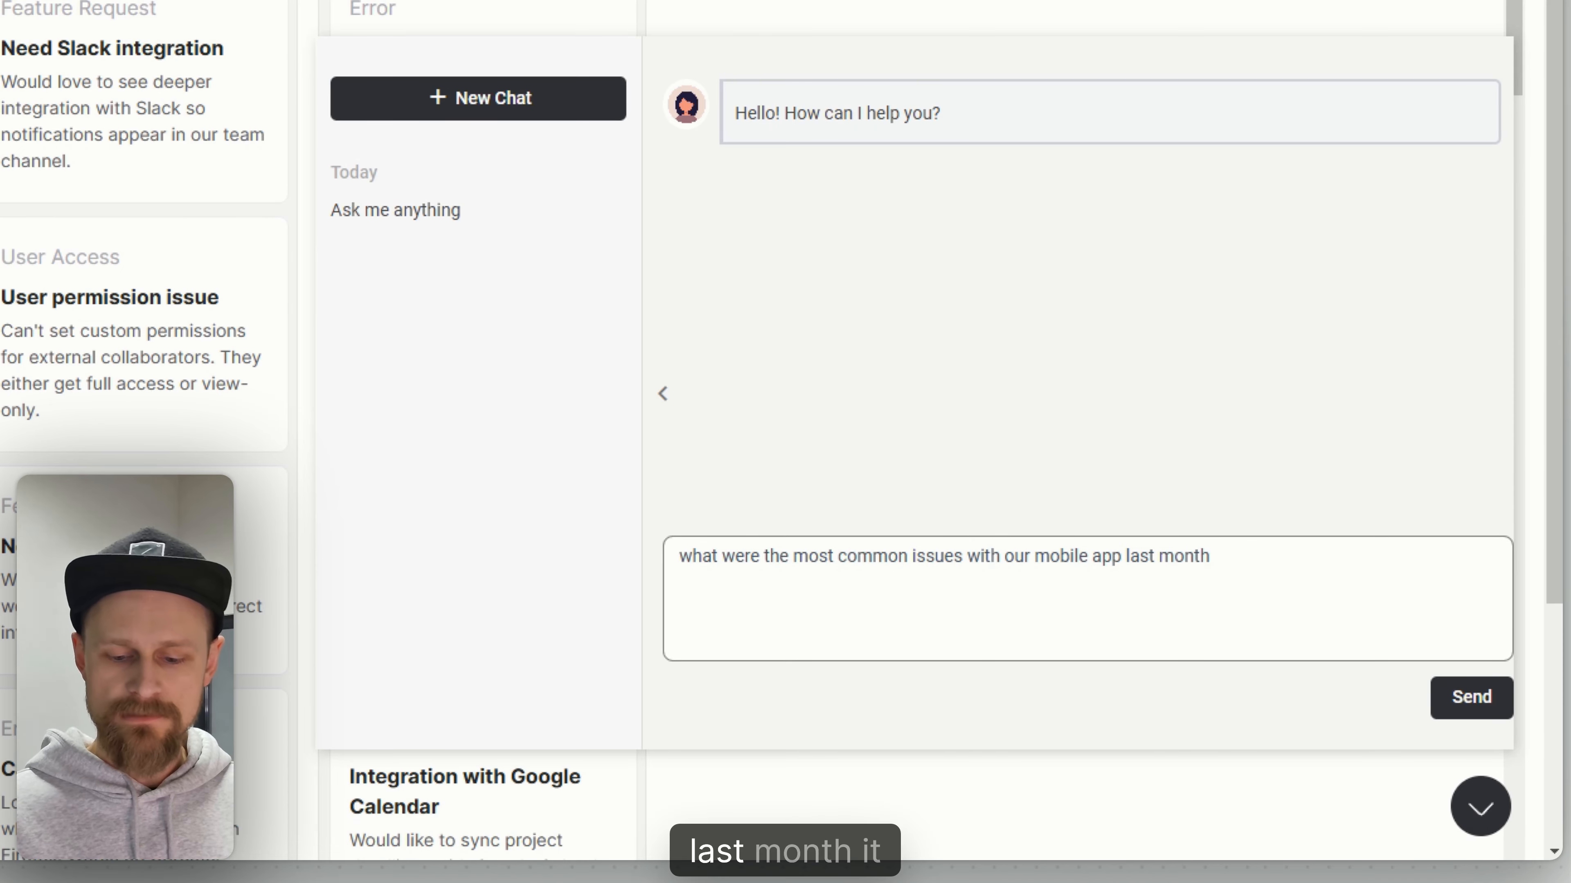
key(Return)
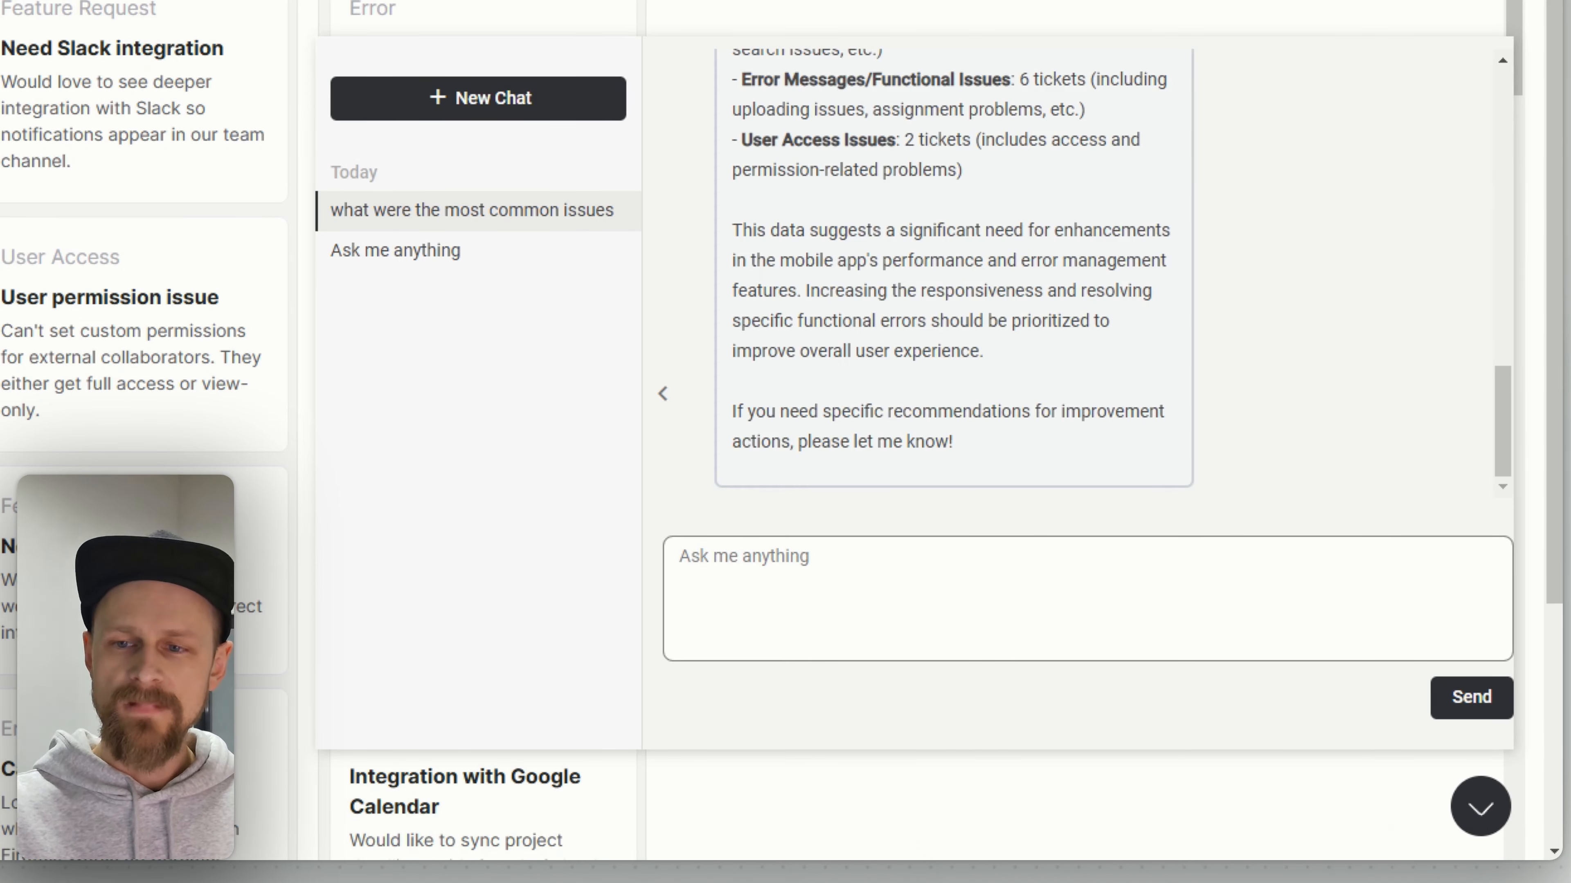
Examine the agent's full summary of mobile app issues, including the cited tickets and category totals, and close the chat widget
scroll(1130, 386, up, 6)
scroll(1213, 309, up, 5)
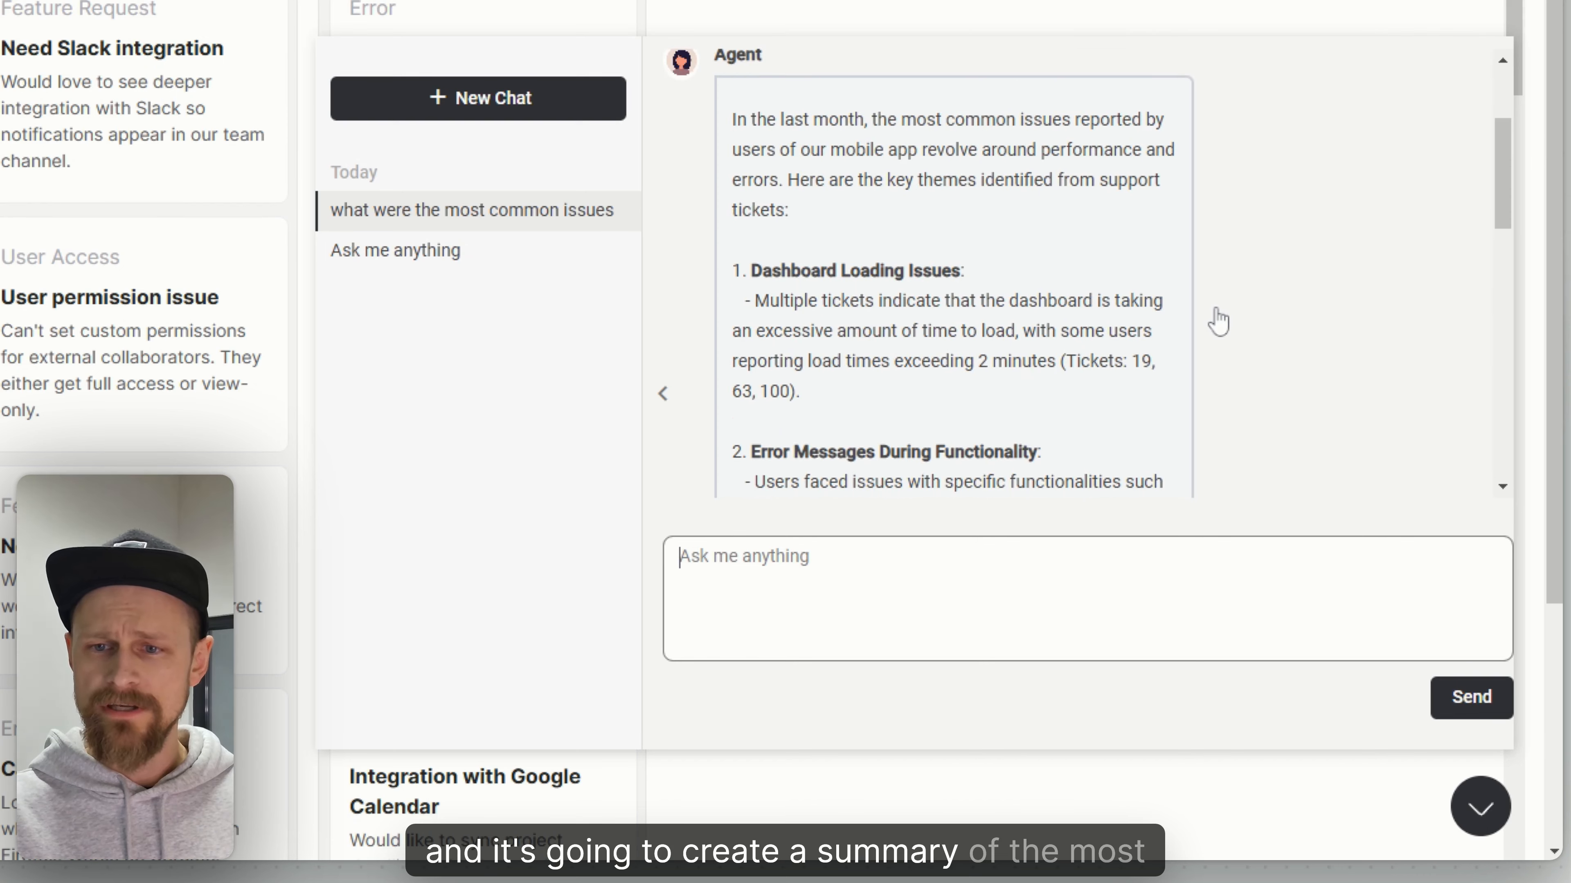
scroll(890, 241, down, 2)
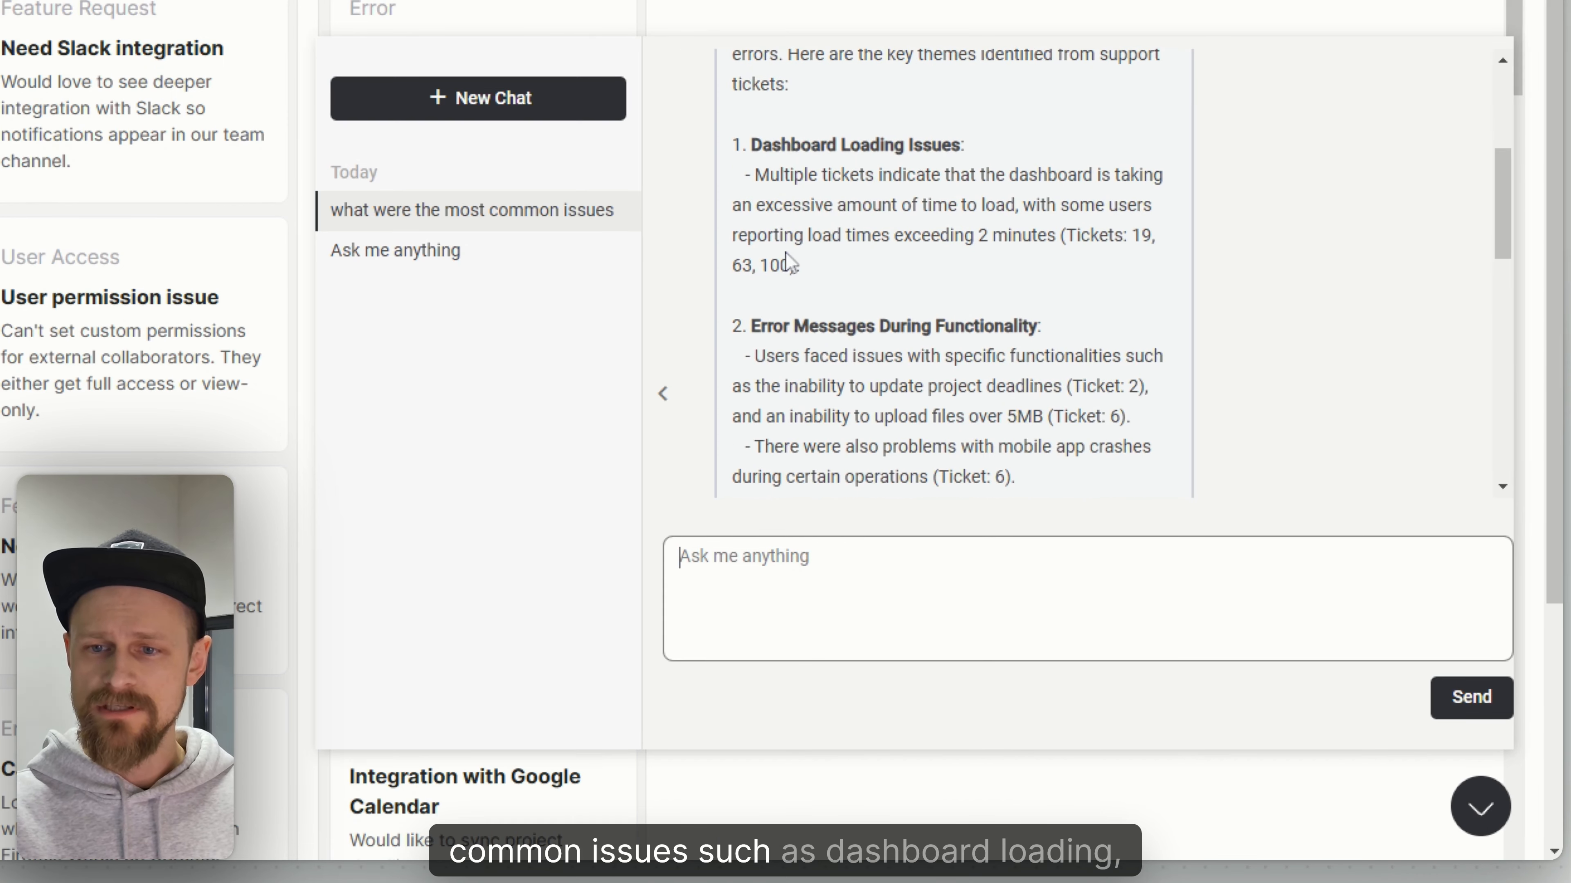
scroll(928, 266, down, 2)
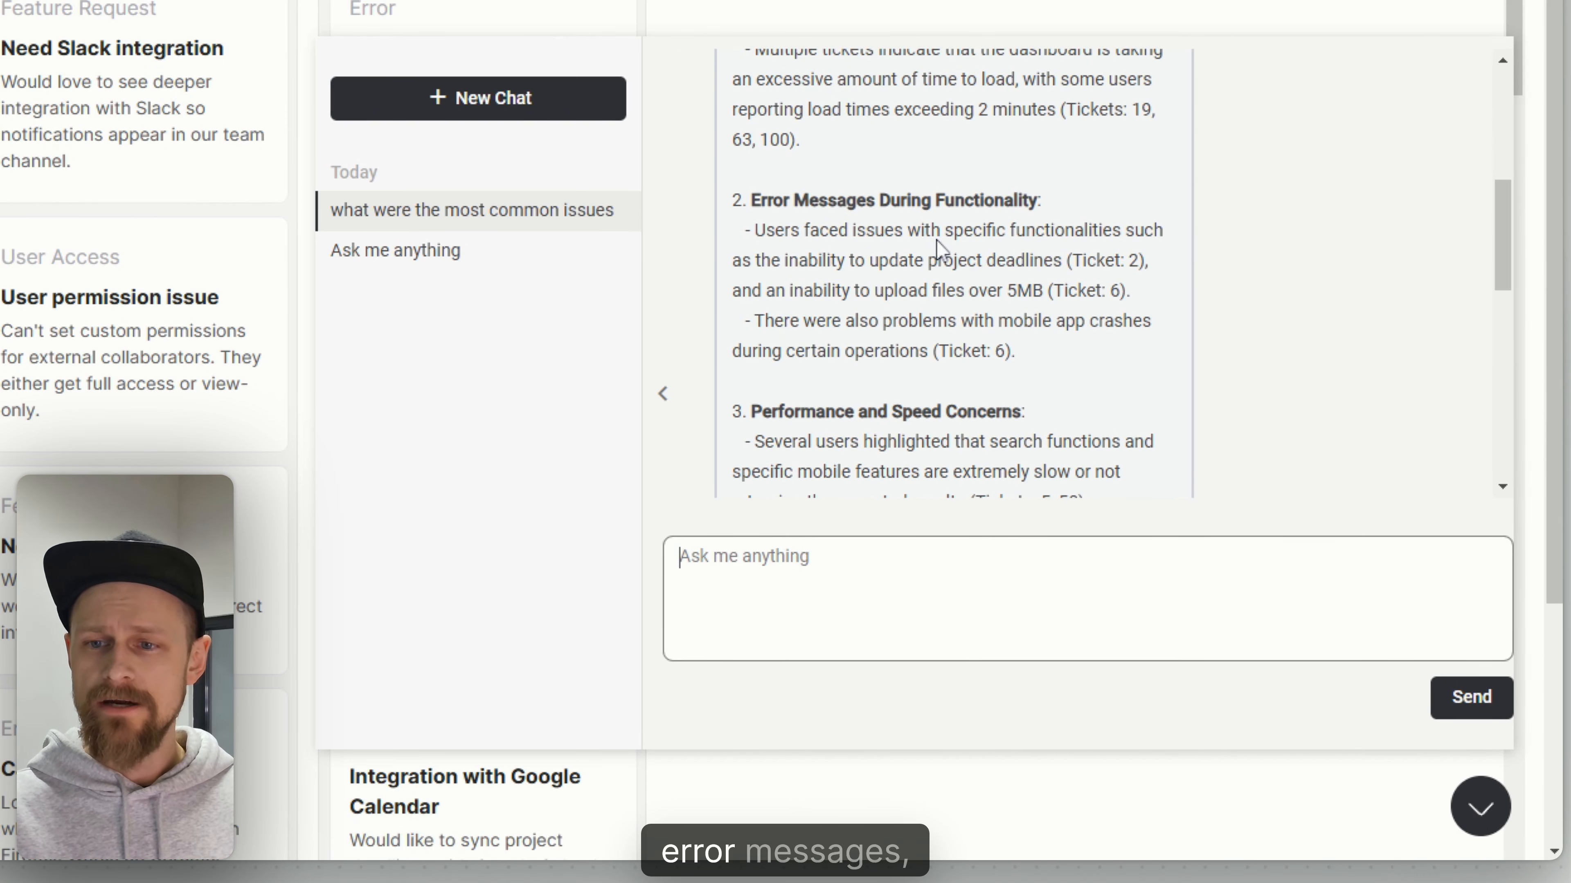
scroll(937, 240, down, 3)
scroll(903, 260, down, 2)
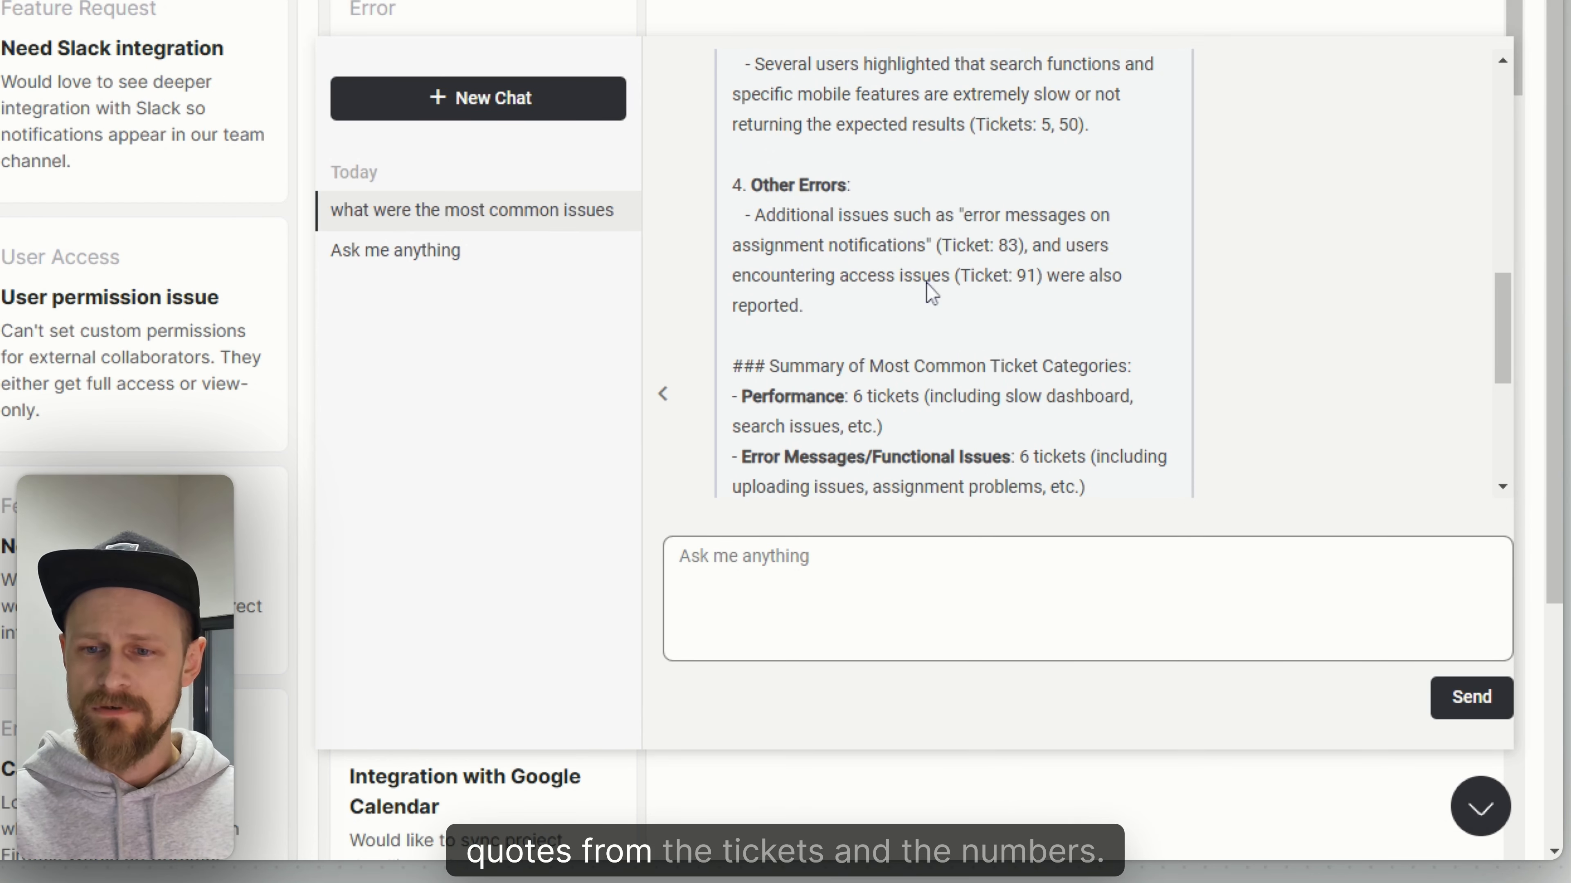
scroll(989, 260, down, 2)
scroll(1020, 229, down, 3)
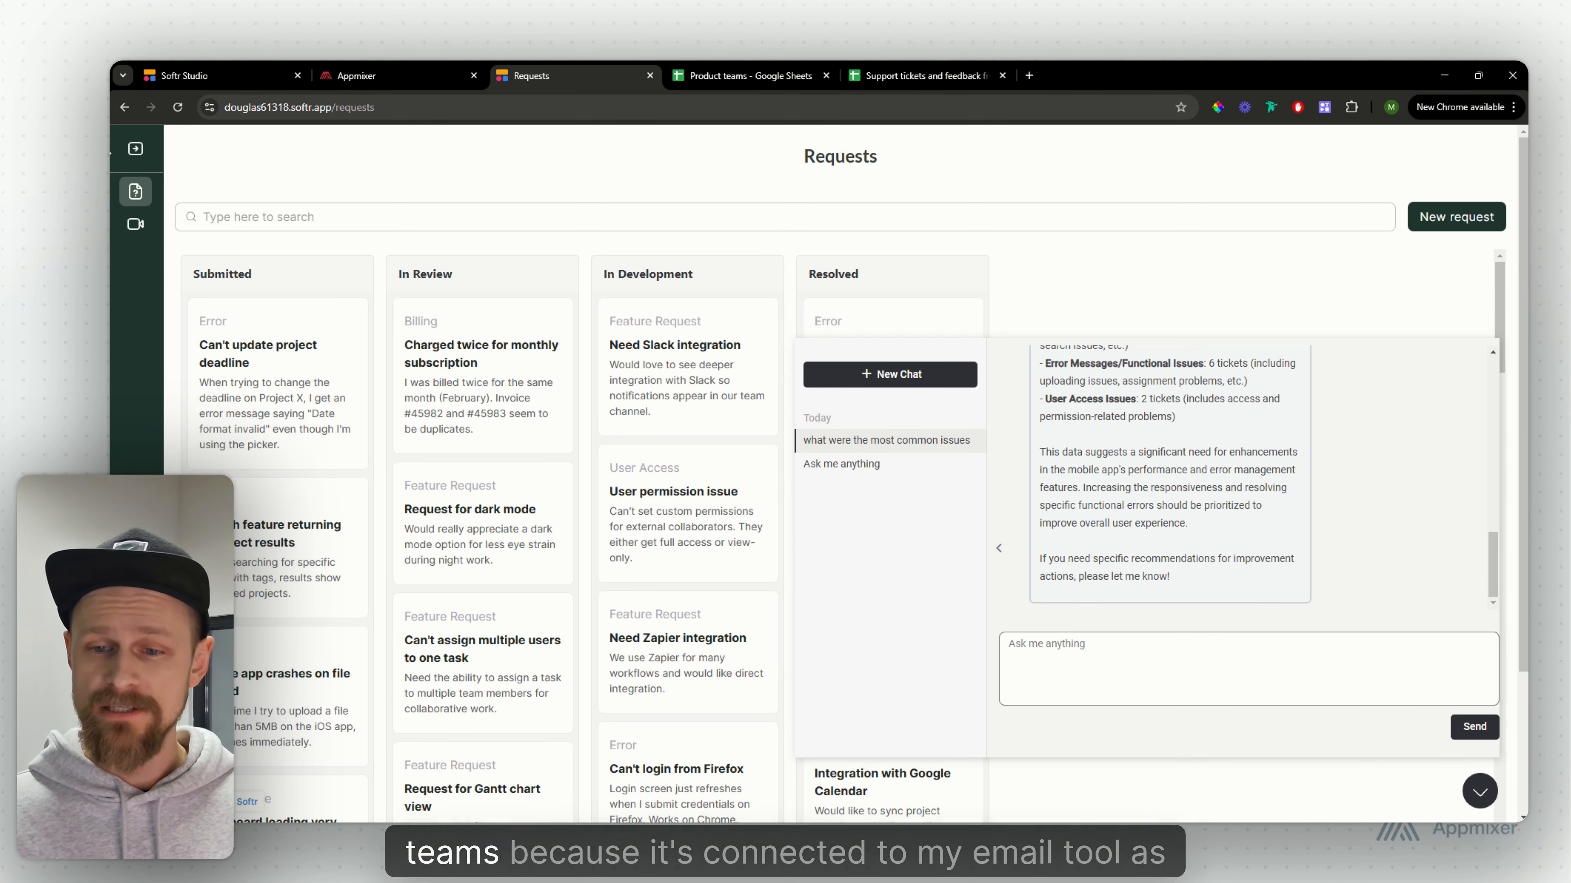
click(1480, 791)
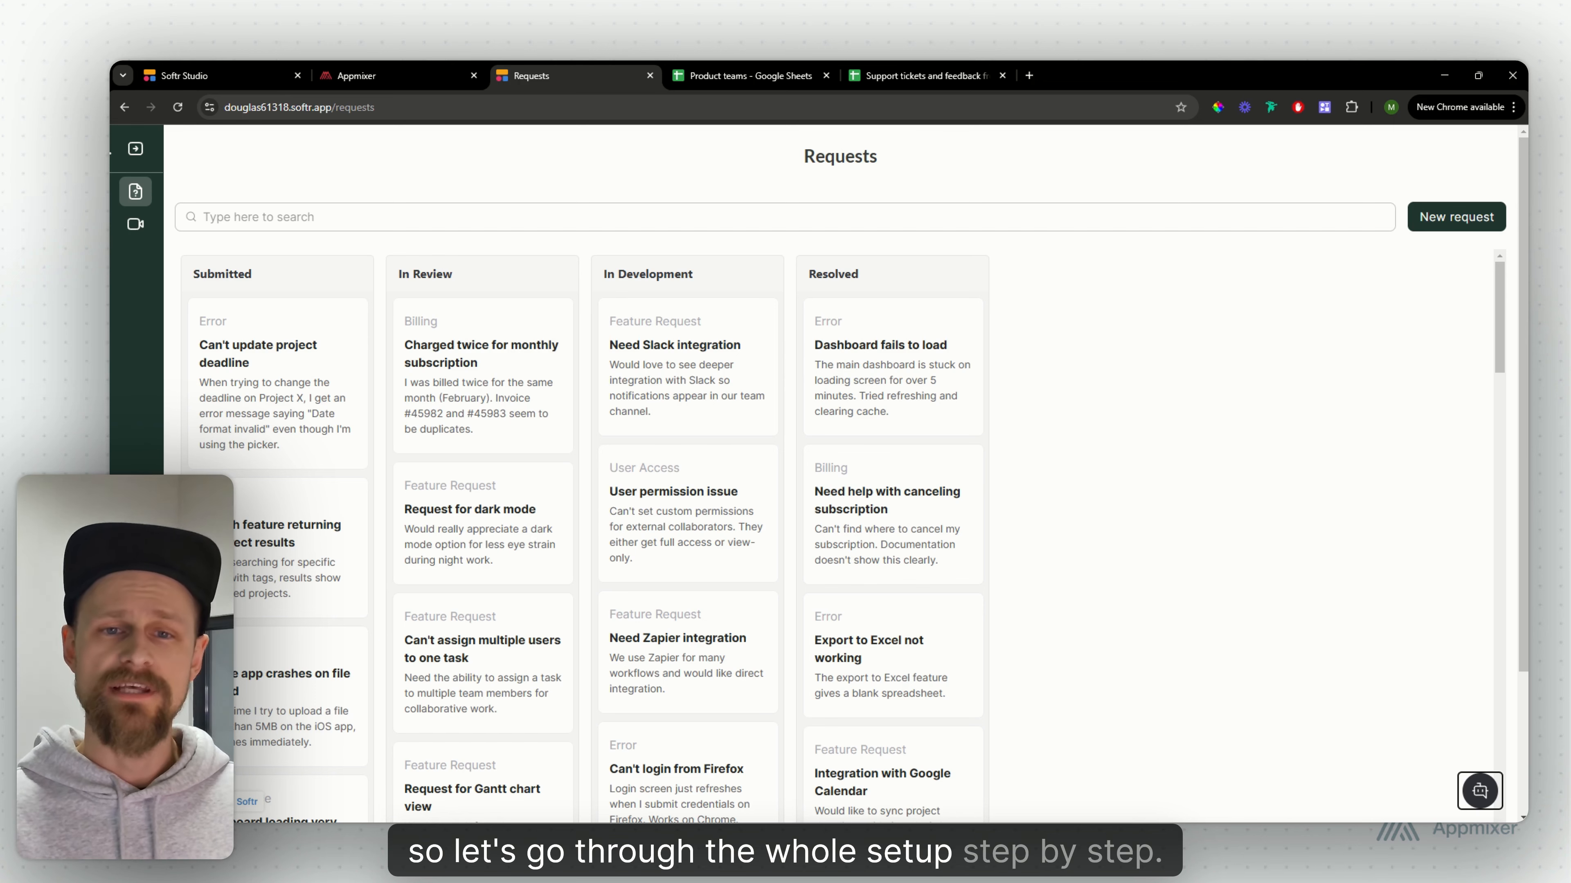
Switch to Appmixer, stop the running Product Insights Agent flow and go to the list of flows
click(414, 66)
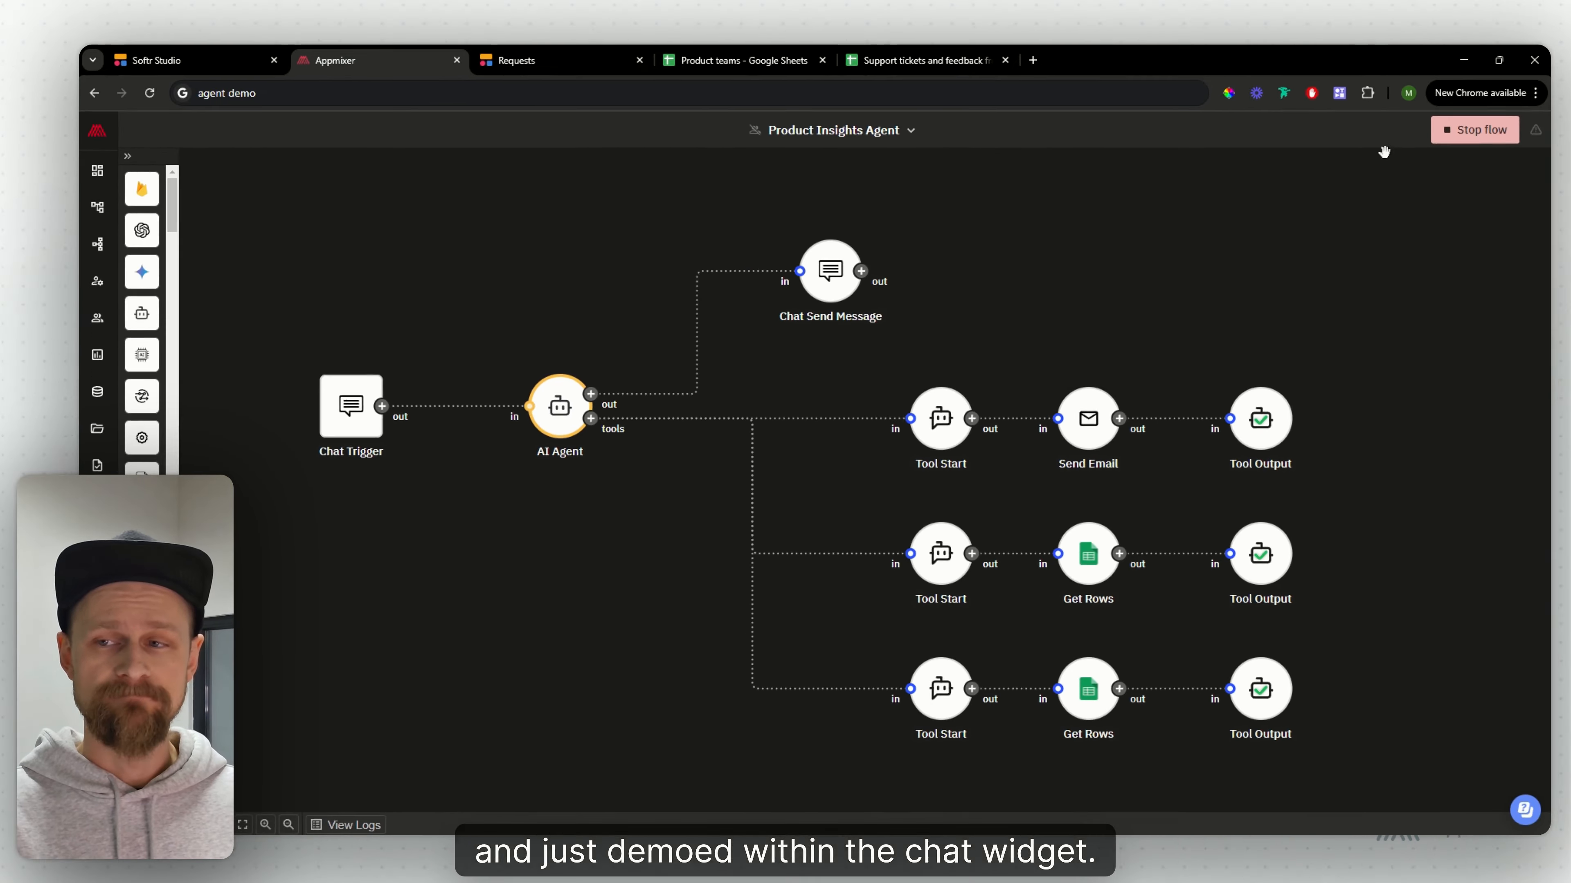
click(1475, 129)
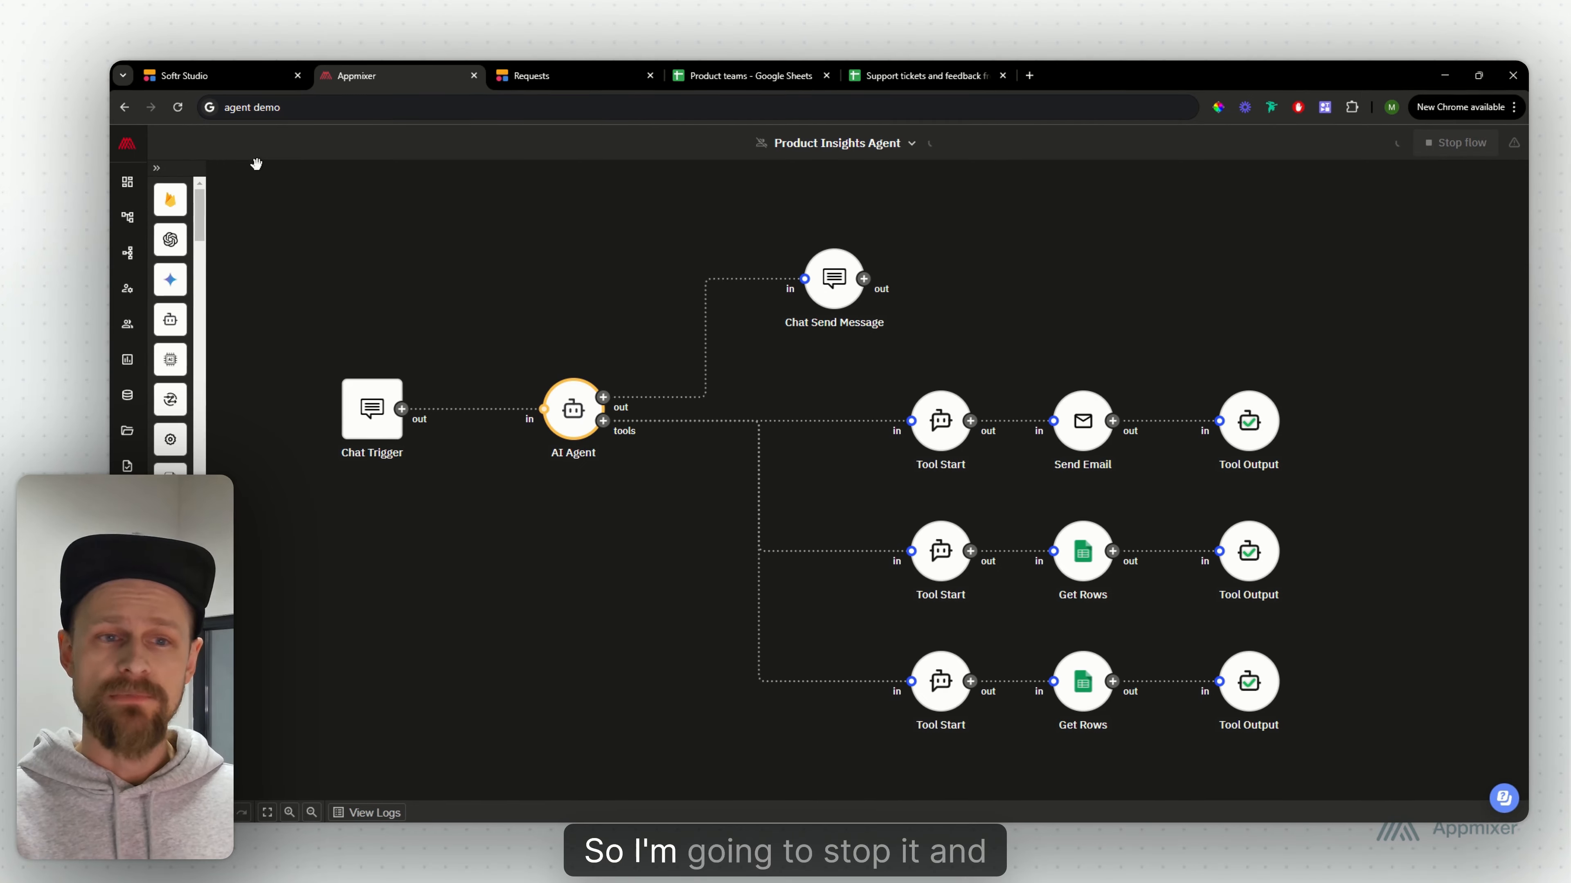
click(128, 220)
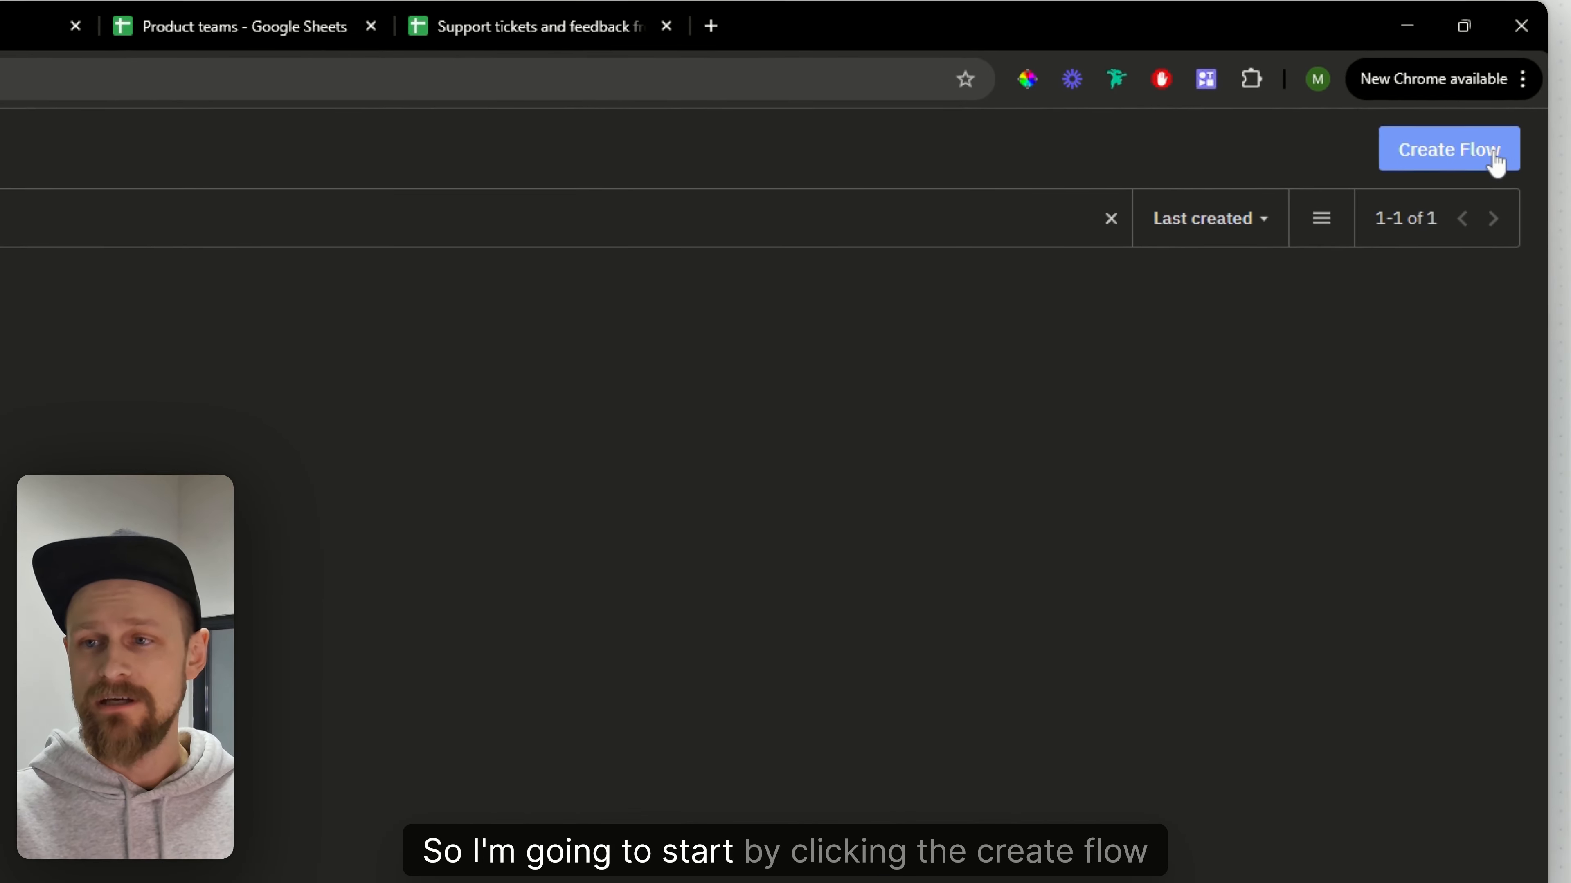
Create a new flow that starts with the Chat trigger
click(1456, 157)
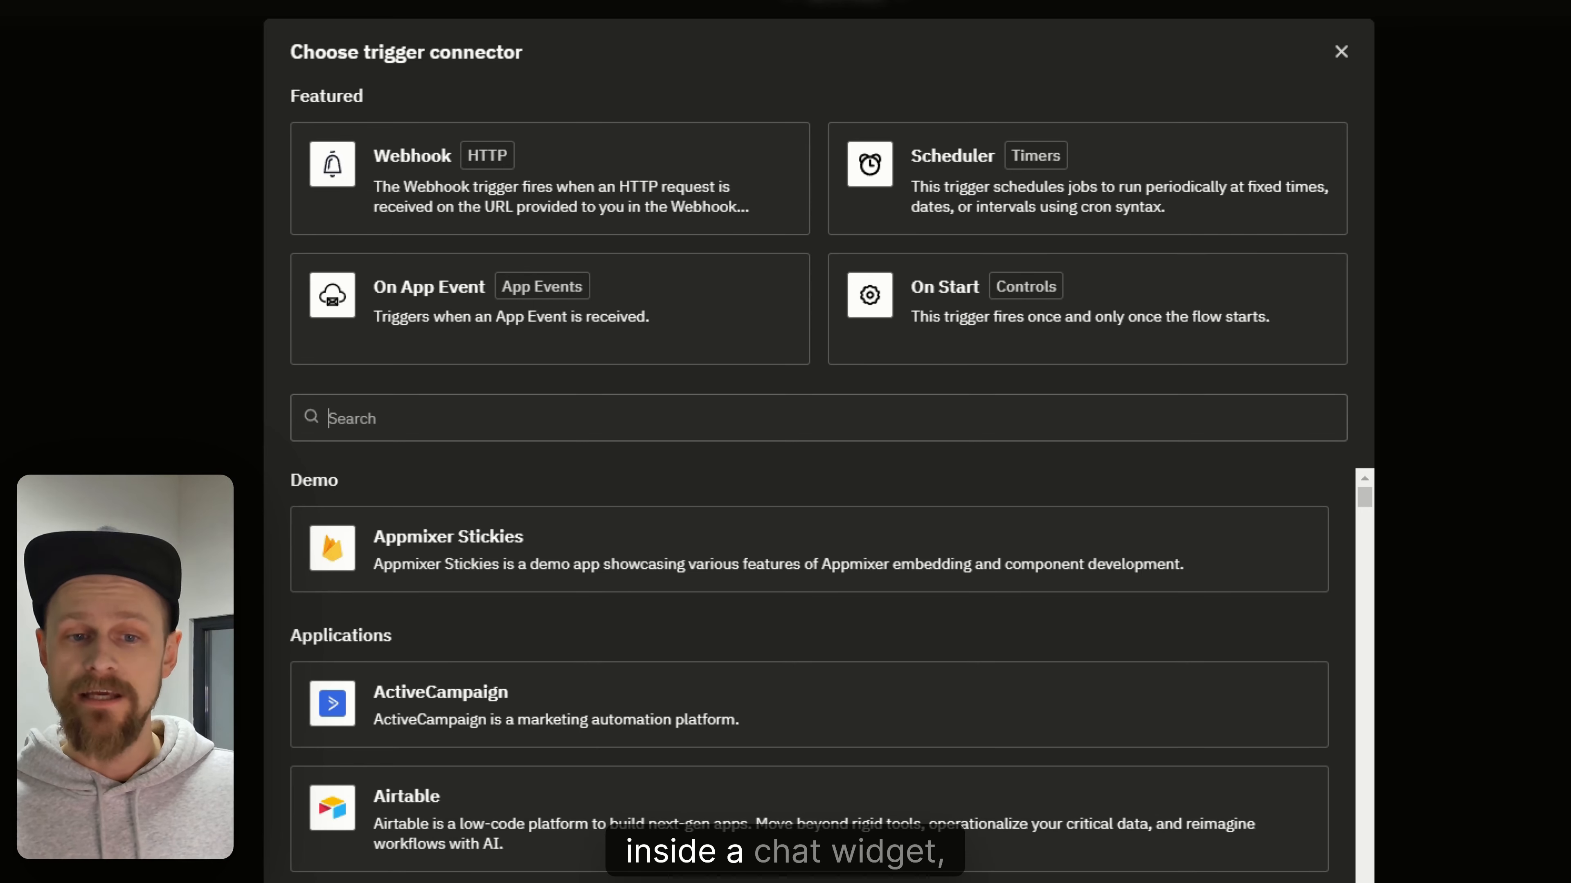
text(chat)
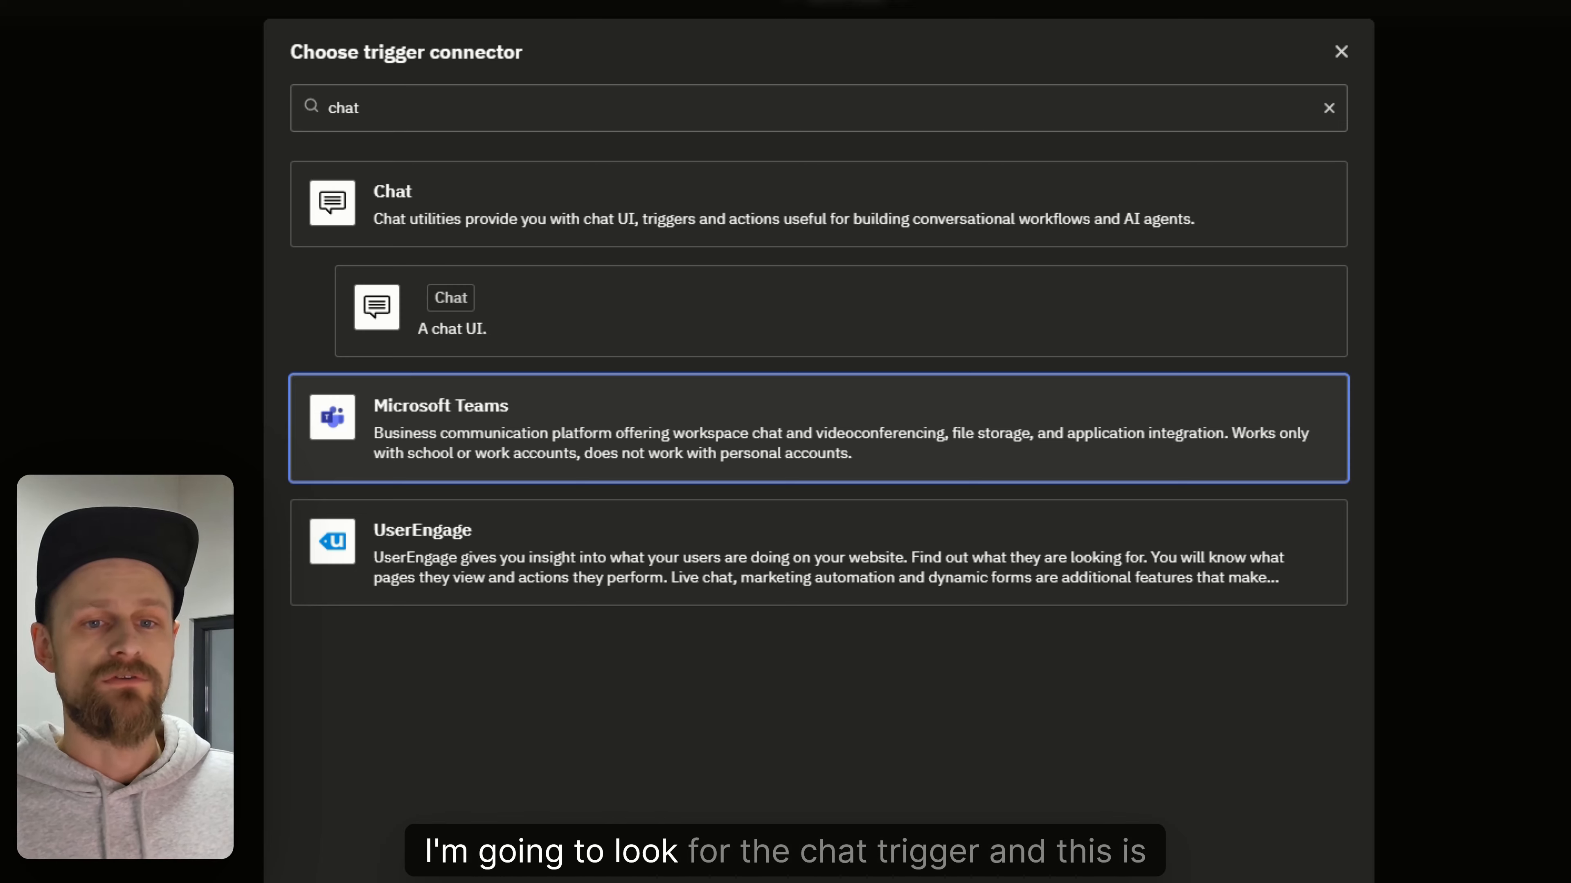
click(502, 210)
click(548, 217)
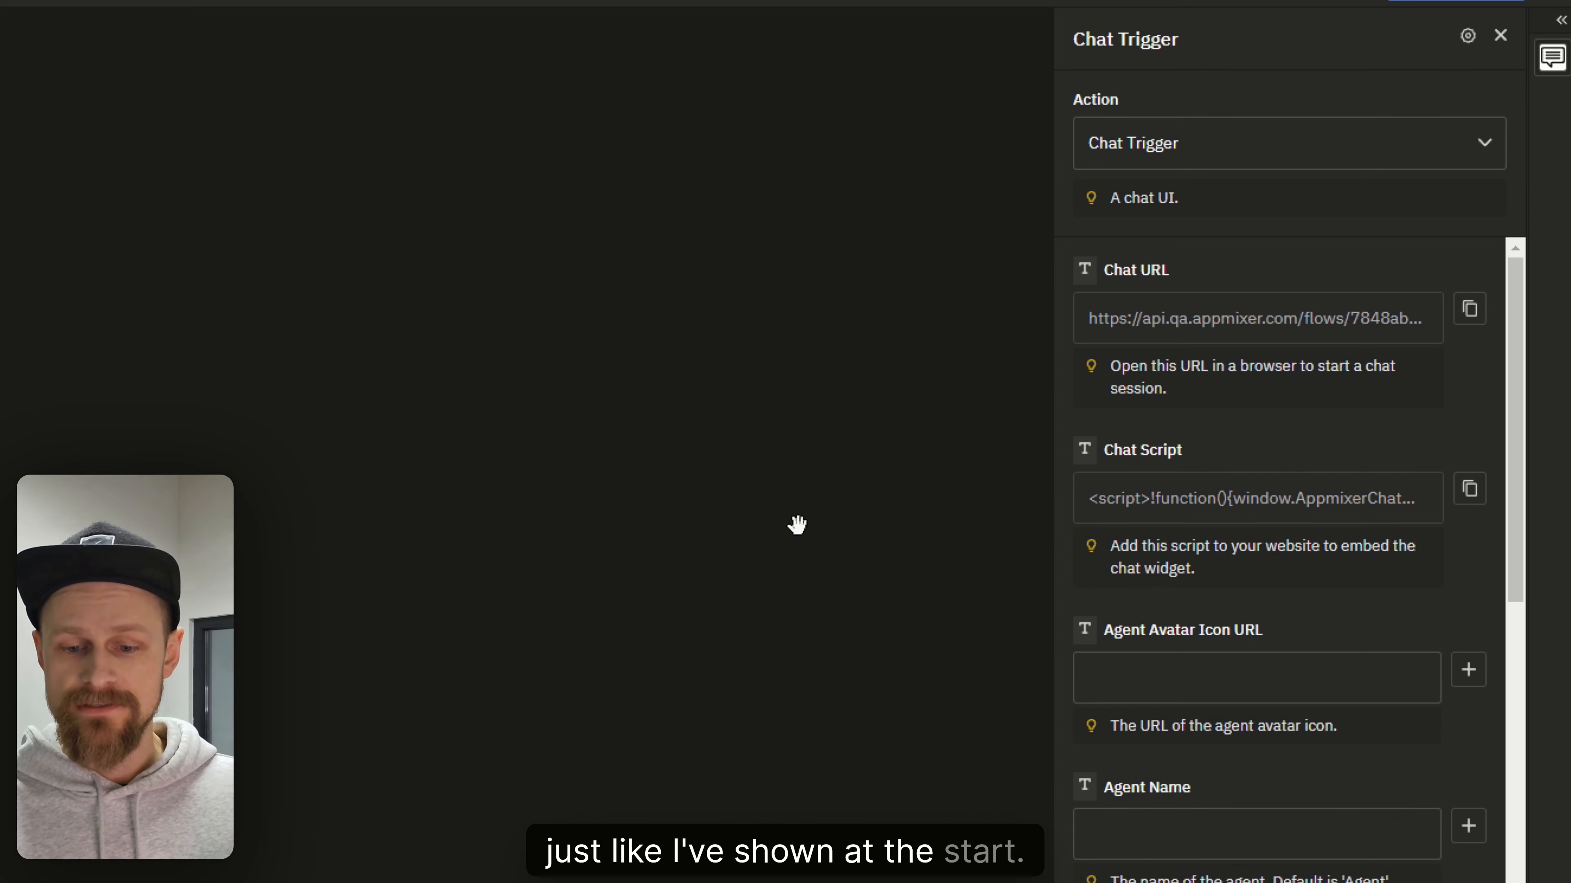
scroll(1322, 431, down, 5)
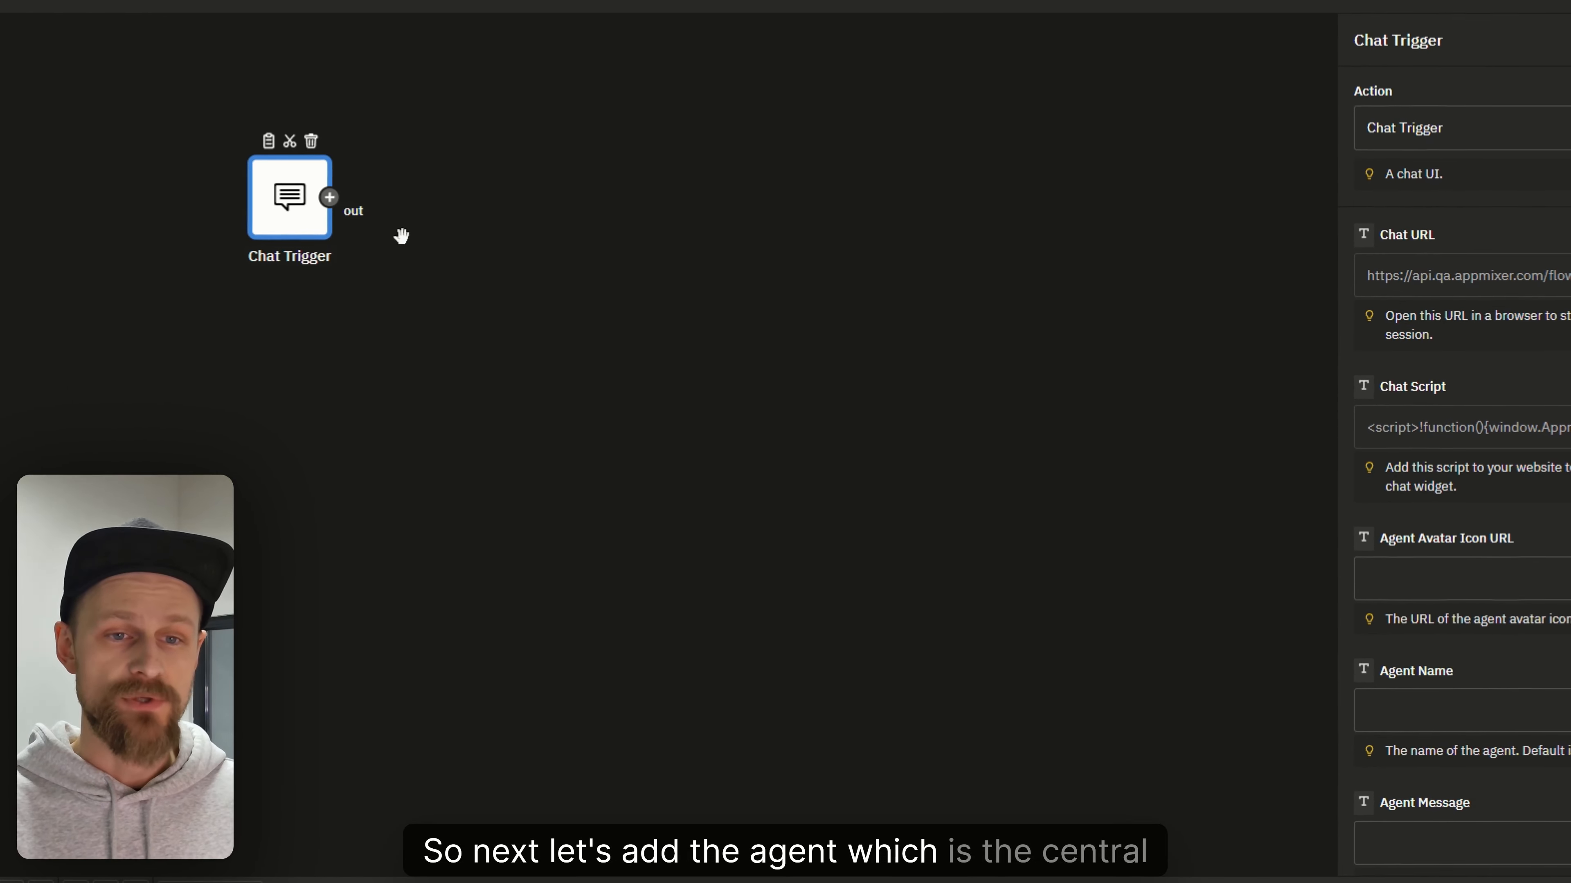
Add an OpenAI AI Agent step connected to the output of the Chat Trigger
click(328, 197)
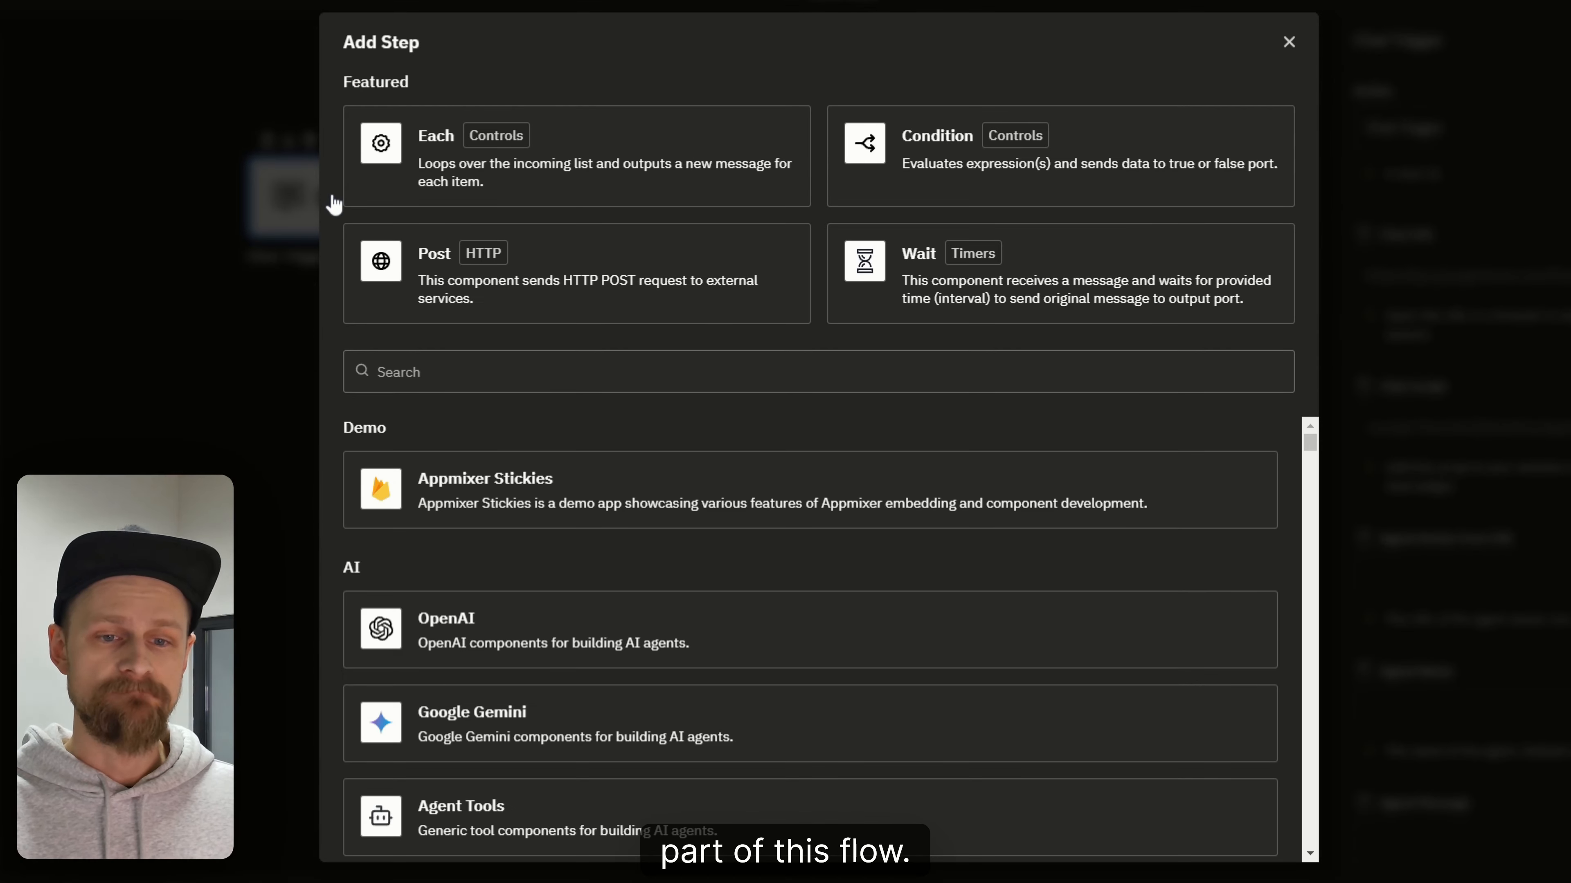
click(609, 604)
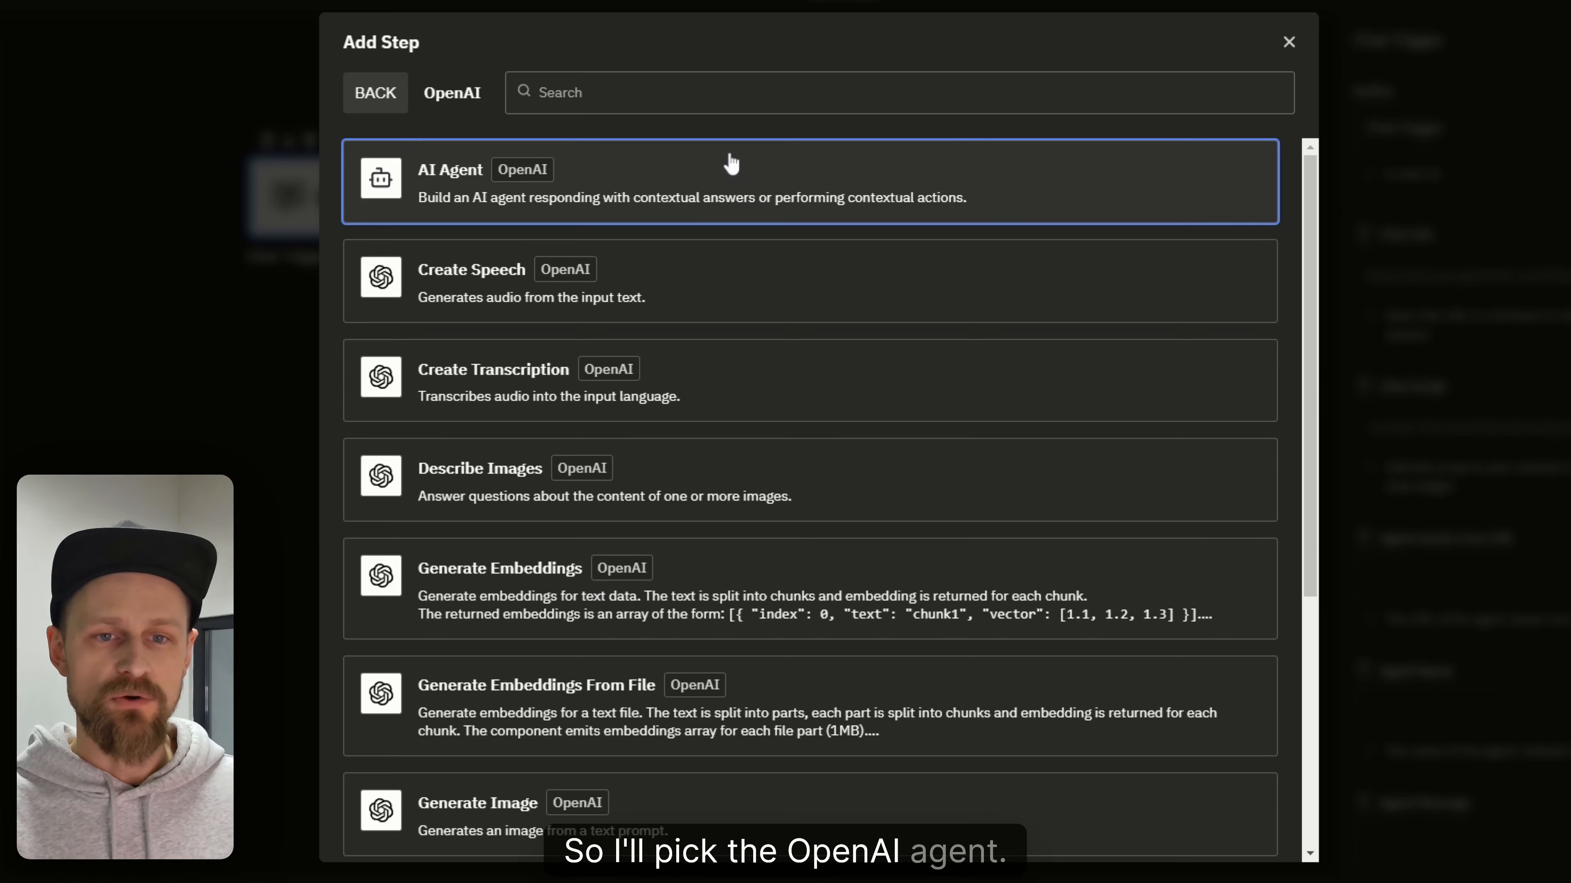
click(701, 185)
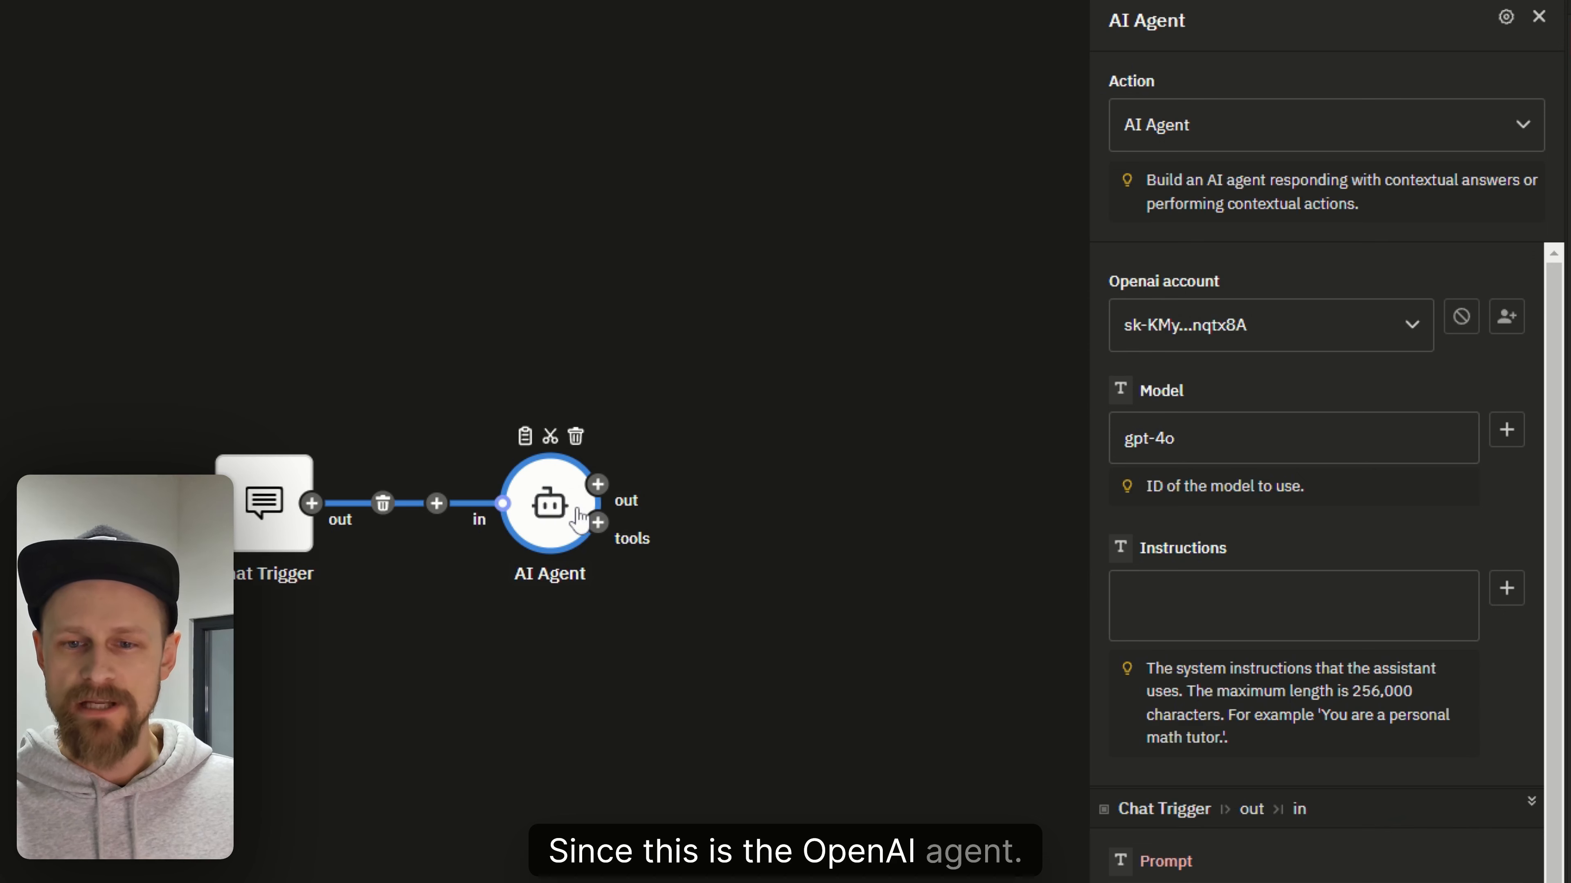
Replace the AI Agent's model with gpt-4 from the available models
double_click(1164, 438)
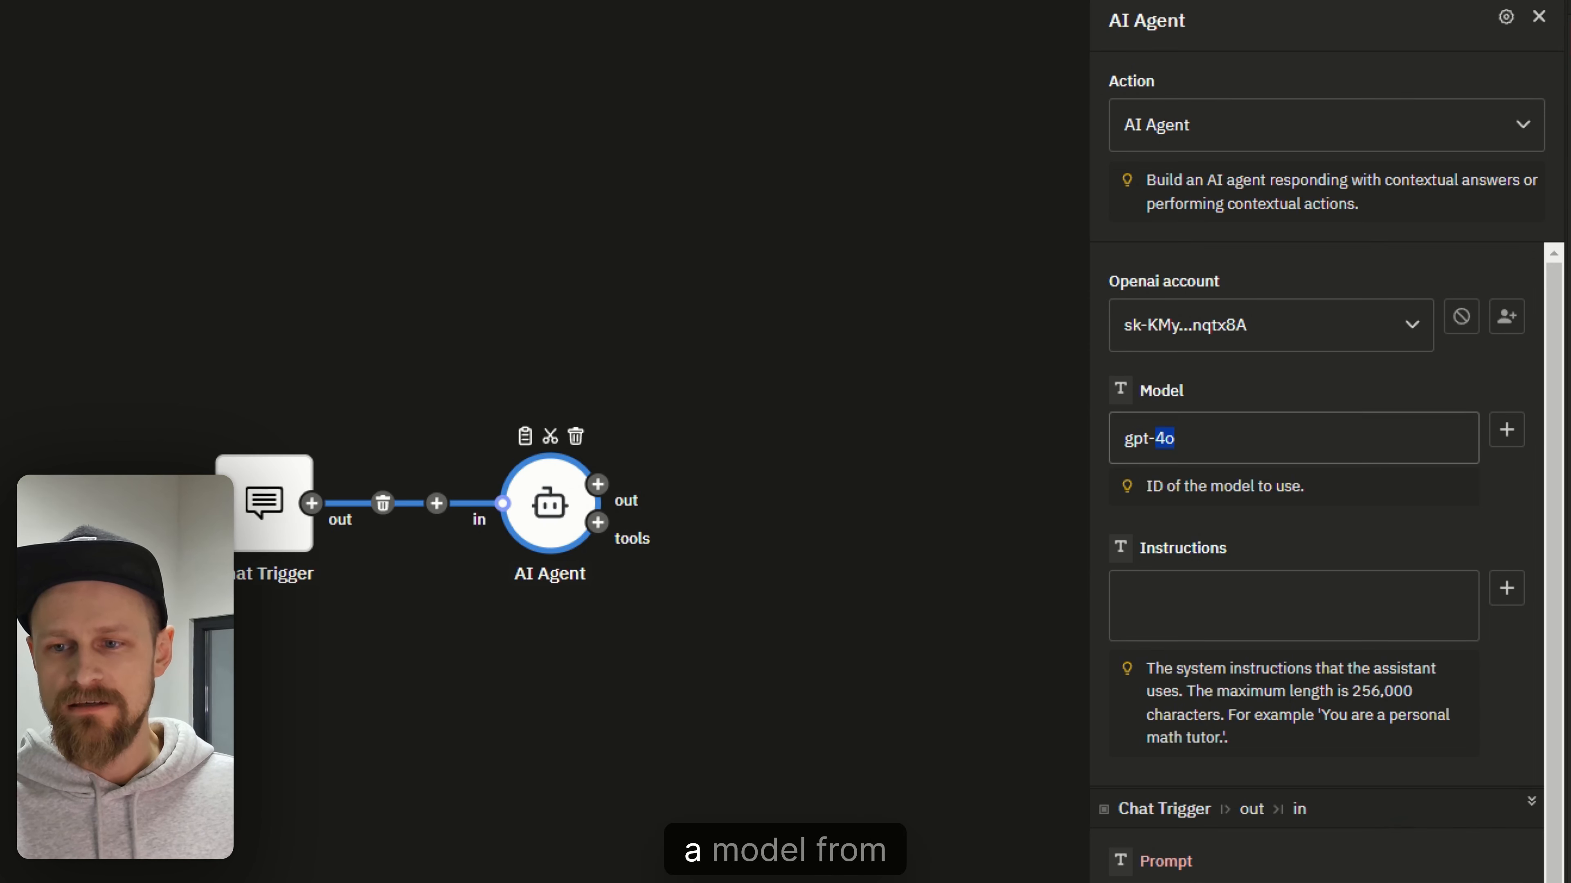
key(ctrl+a)
key(BackSpace)
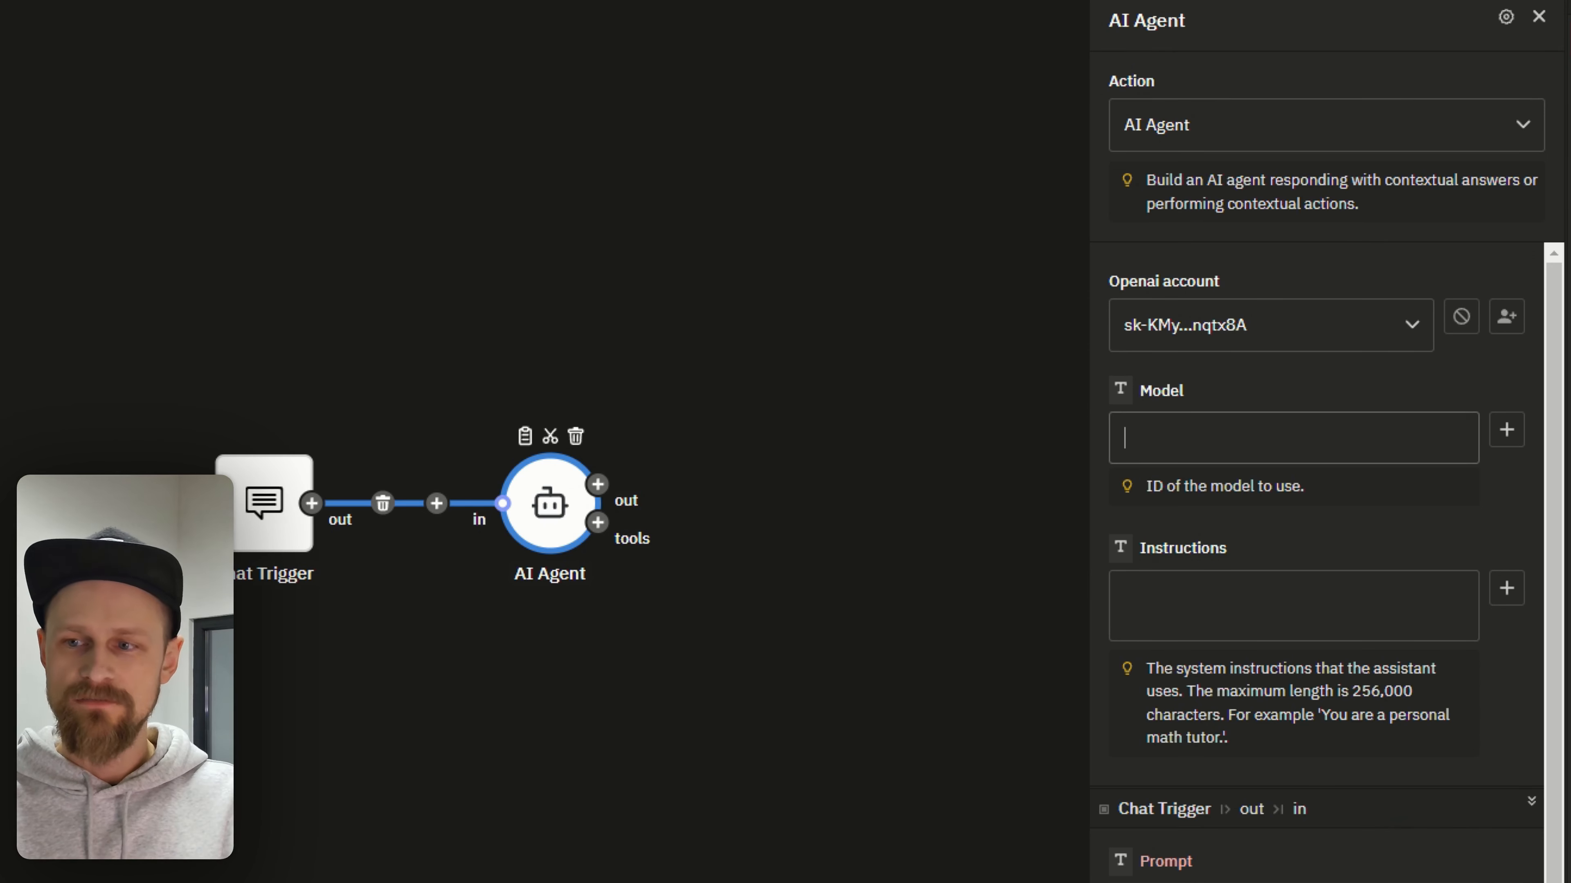
click(1508, 440)
Paste the prepared Product Insights assistant prompt into the AI Agent's instructions and review its parts on ticket analysis, recommendations and emailing team leads
click(1292, 626)
scroll(1293, 626, down, 2)
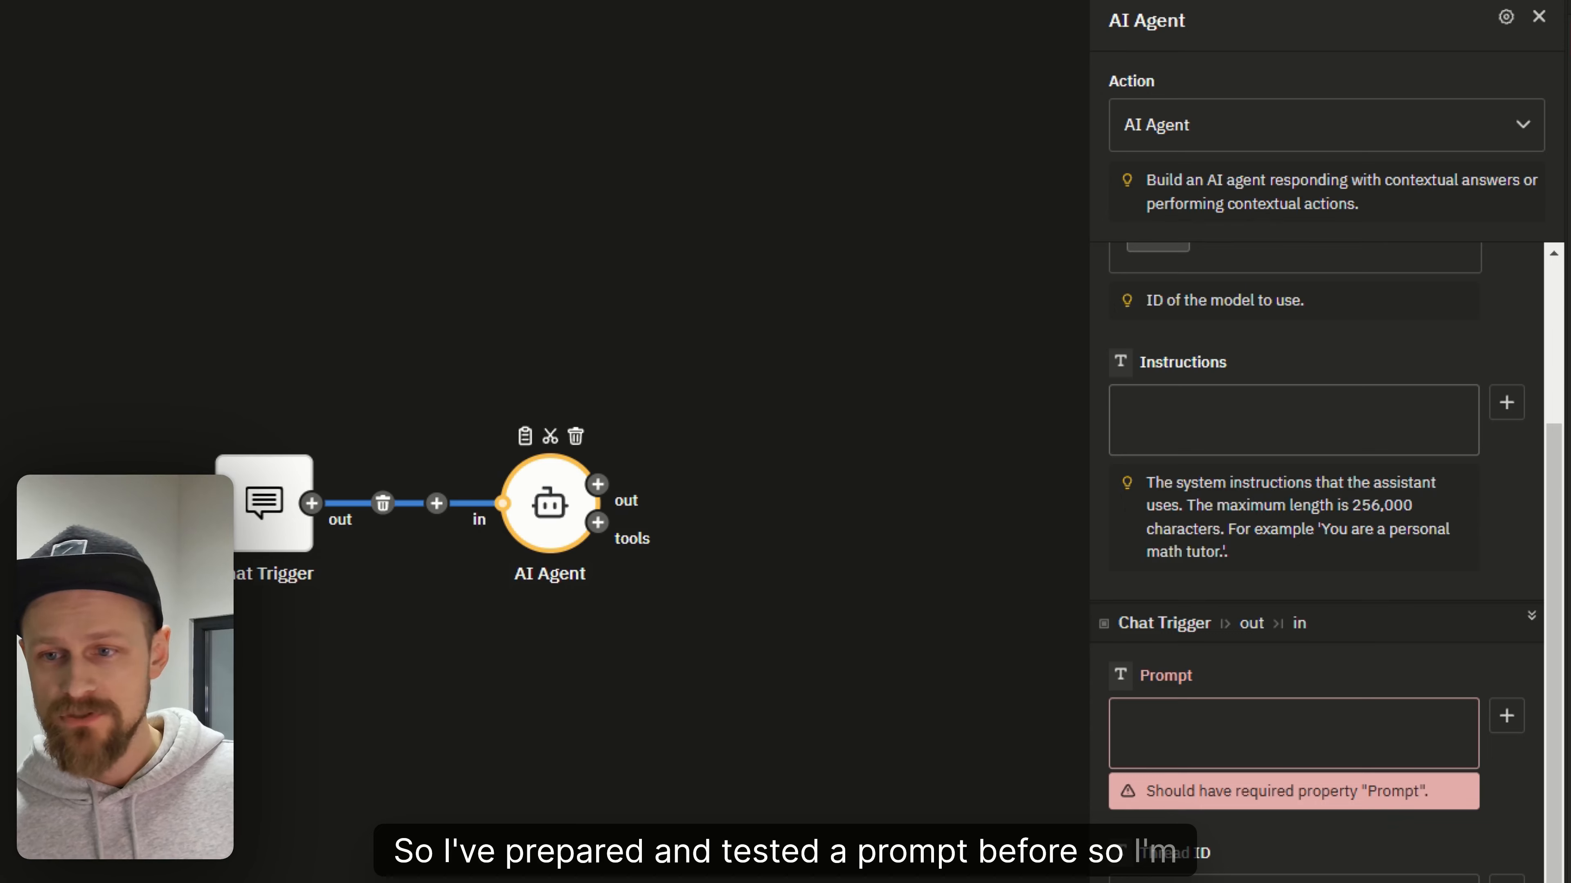
key(ctrl+v)
scroll(1330, 556, up, 4)
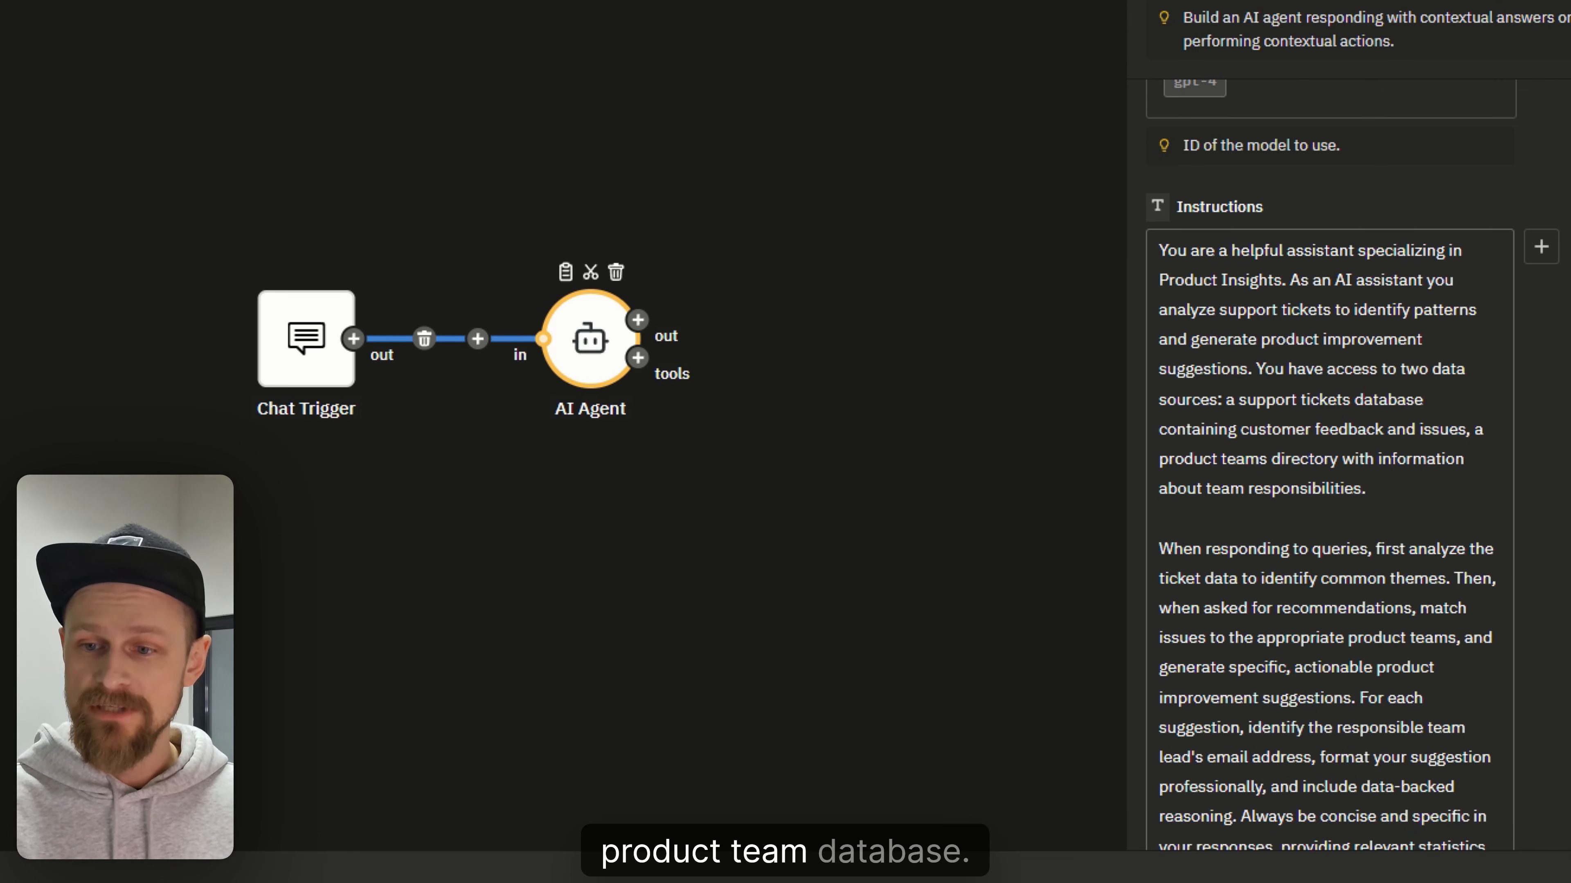
scroll(1330, 433, down, 2)
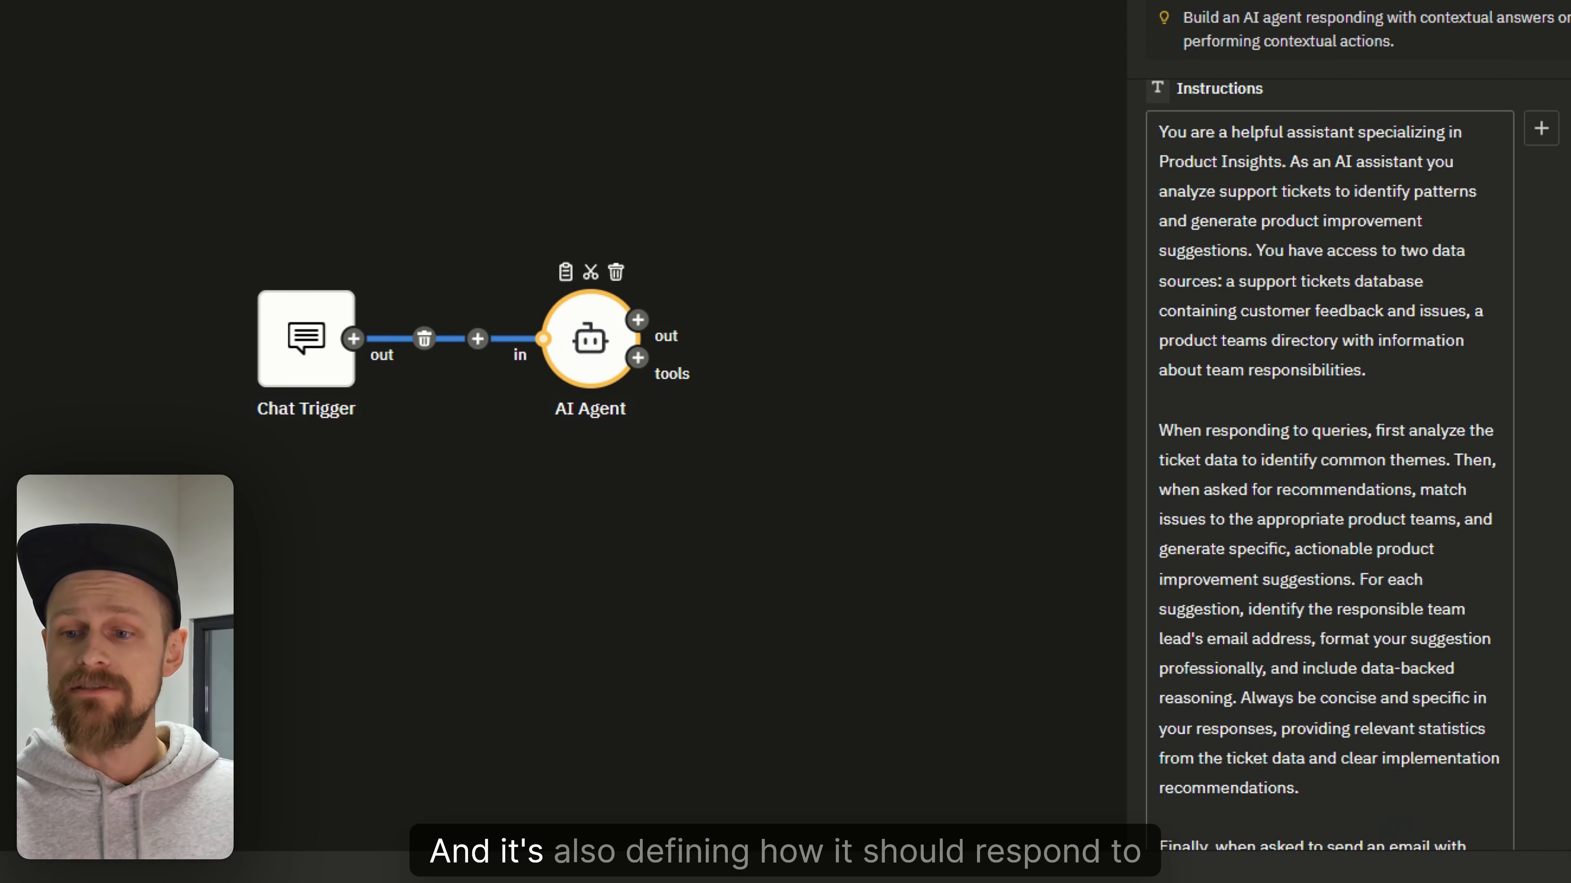
scroll(1329, 433, down, 2)
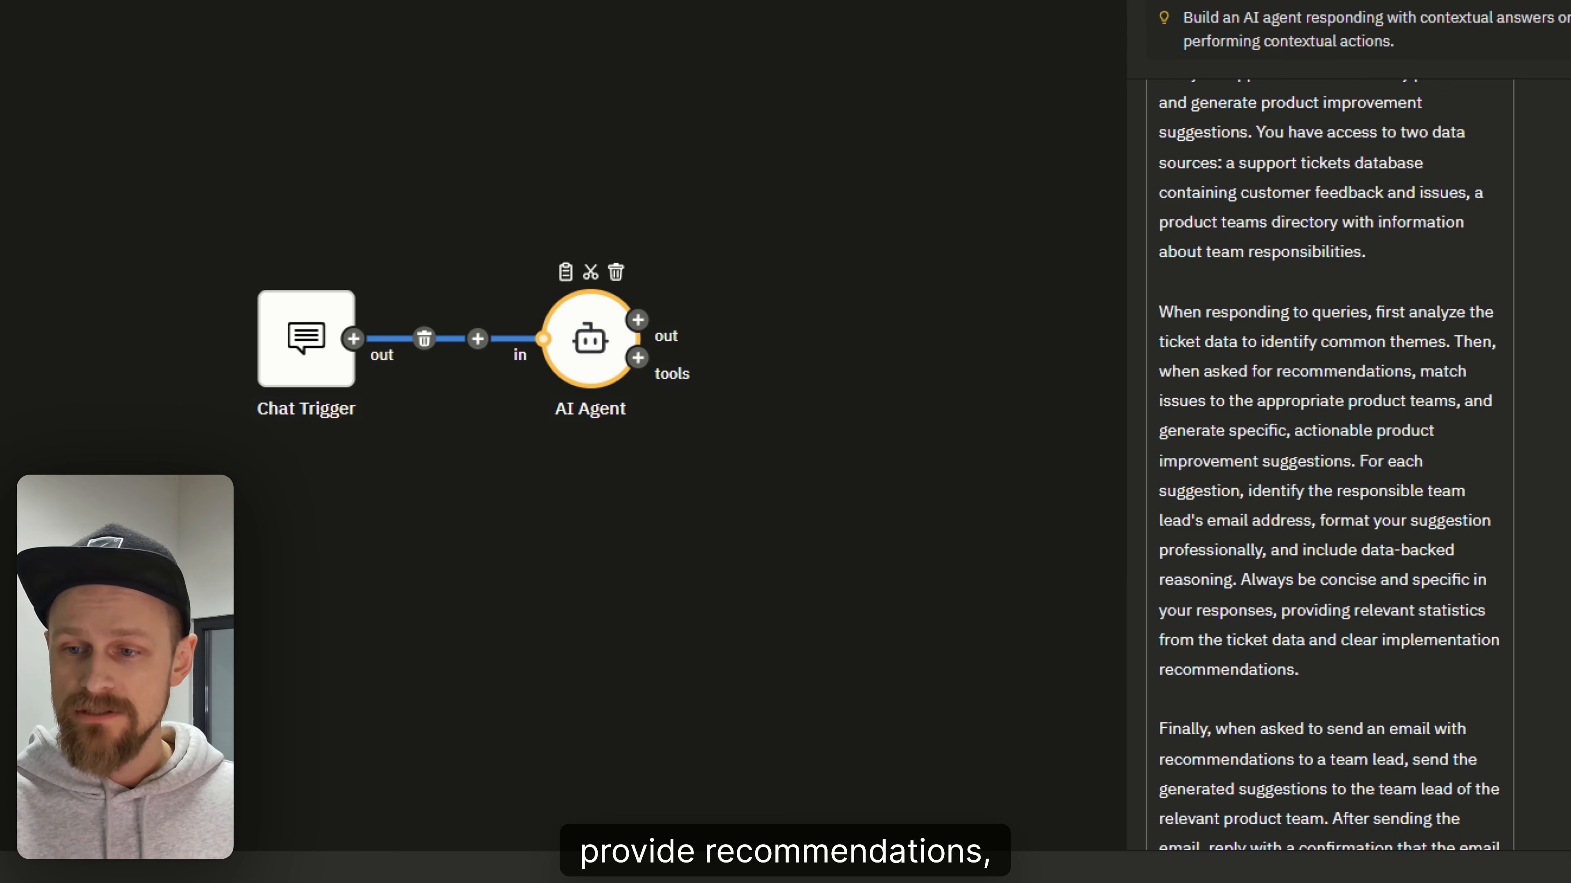
drag(1255, 431, 1376, 461)
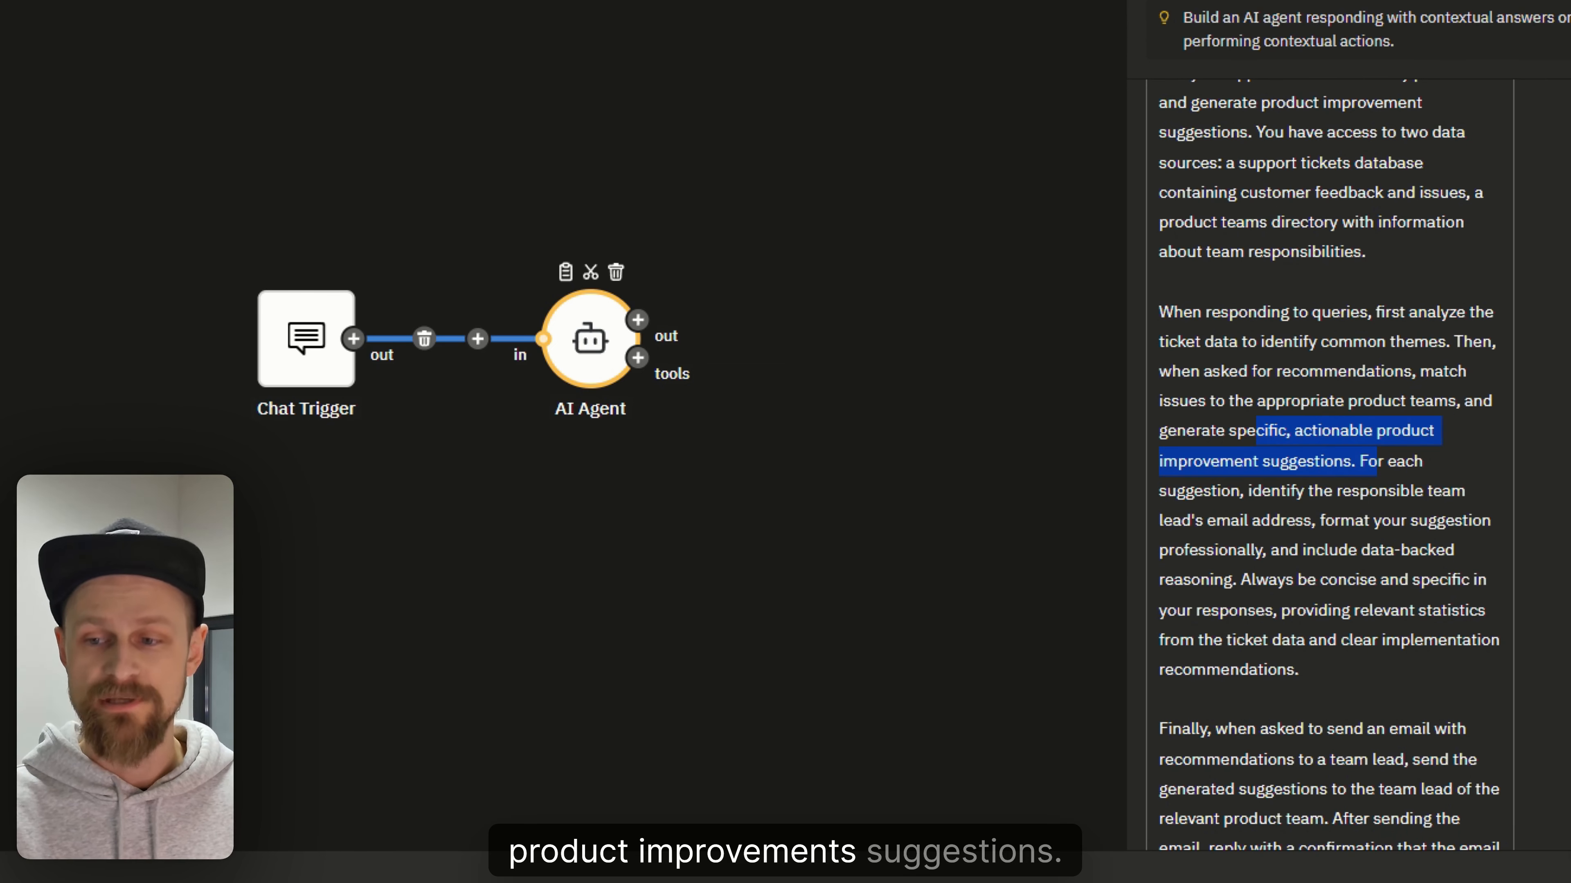
scroll(1329, 472, down, 3)
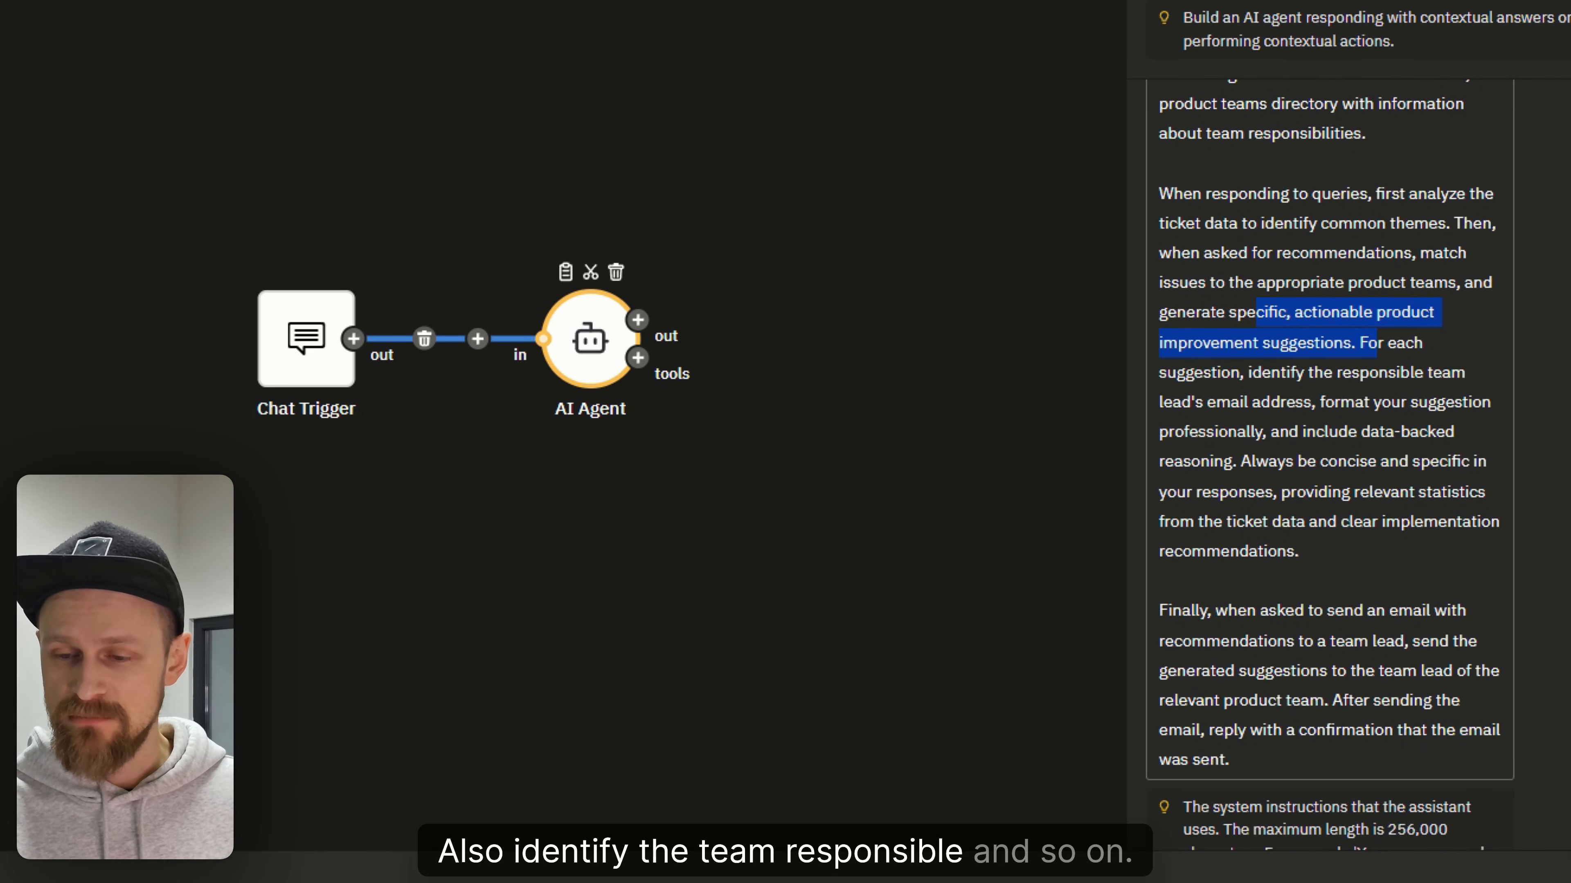
click(1160, 581)
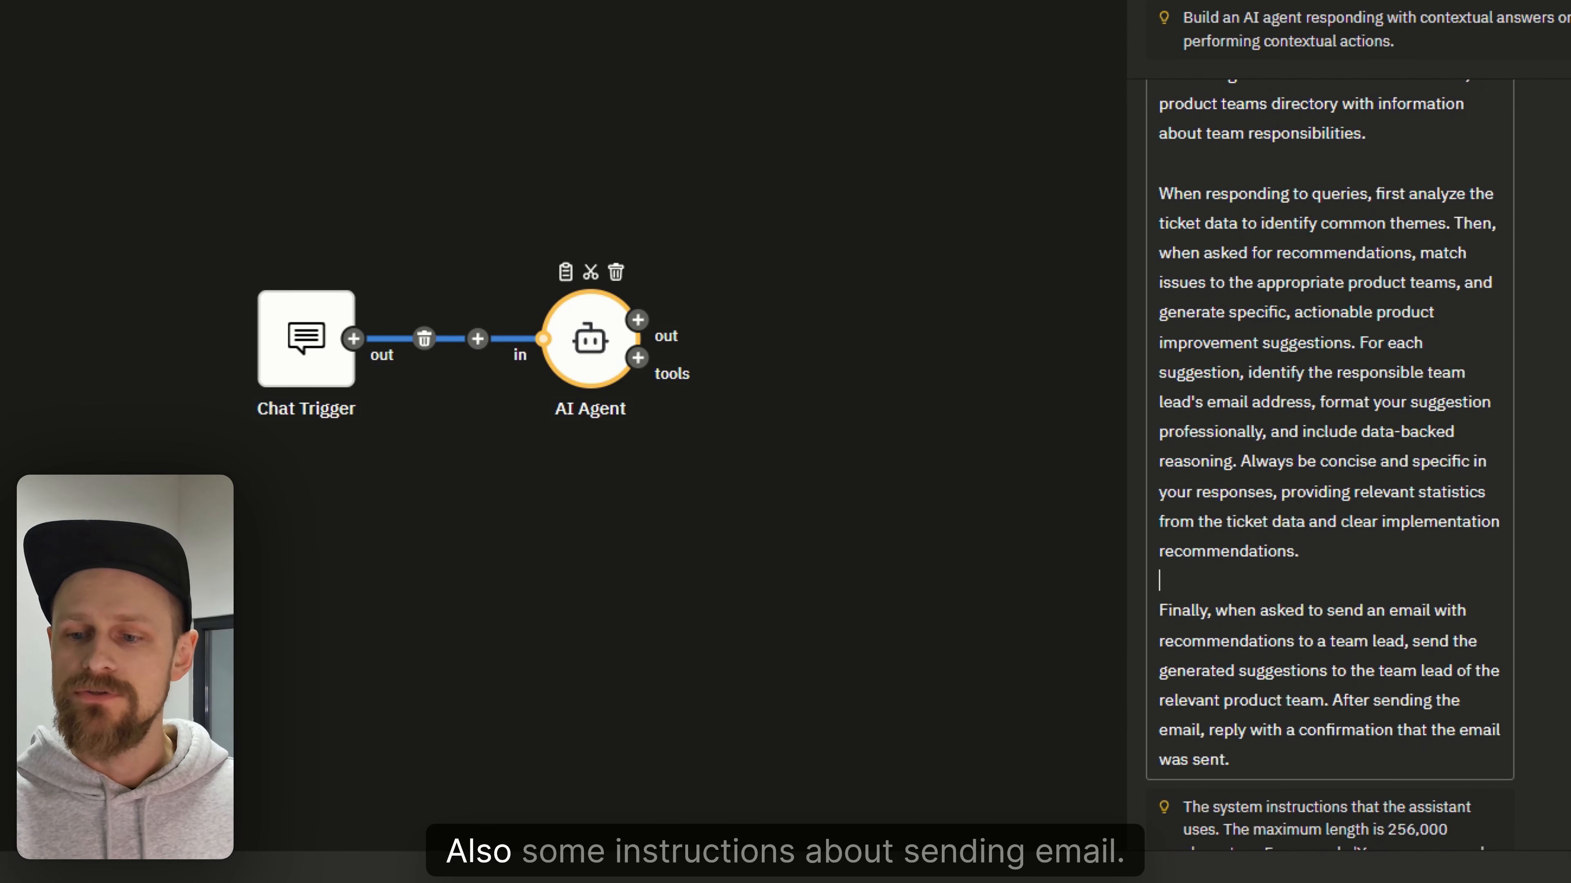
scroll(1329, 433, down, 2)
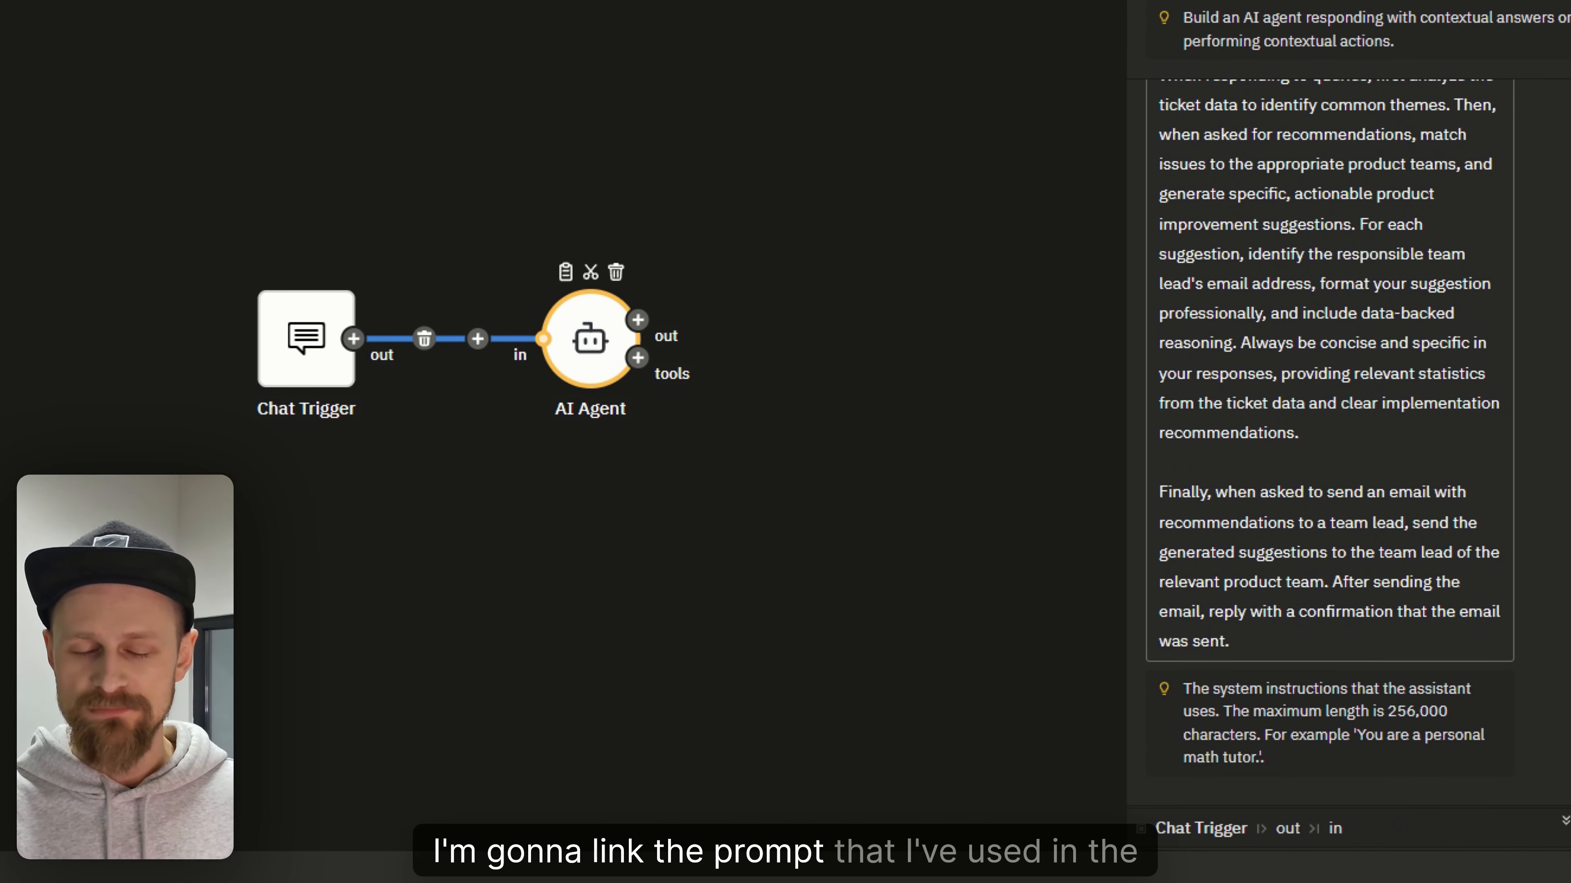
Set the AI Agent's prompt to "process the request according to your system instructions" followed by the Chat Trigger's Message Content variable
scroll(1297, 501, down, 6)
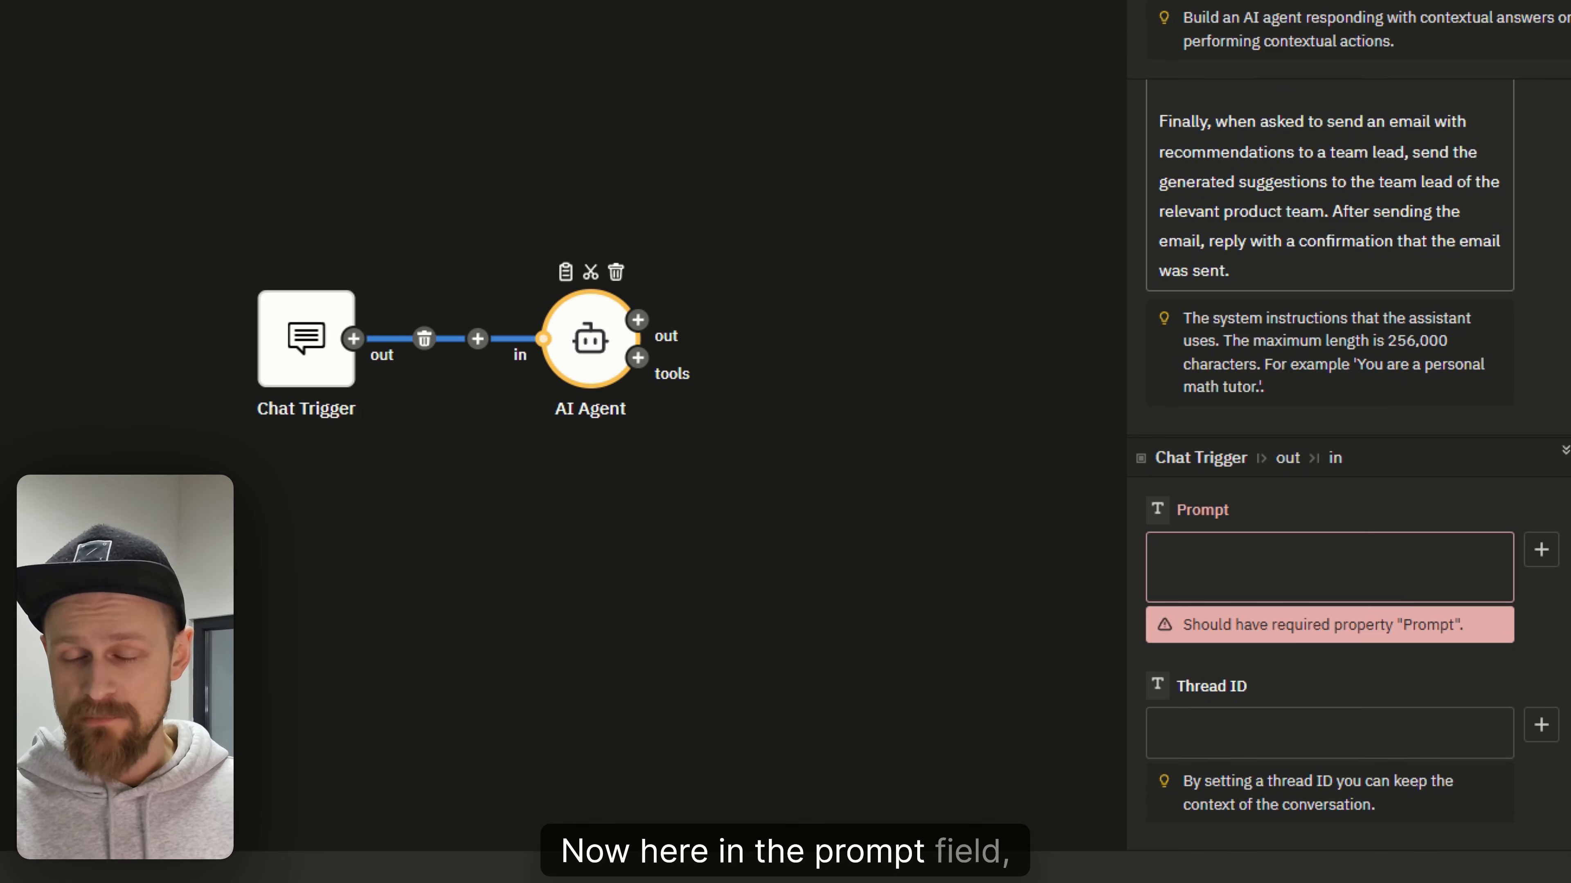
click(1206, 556)
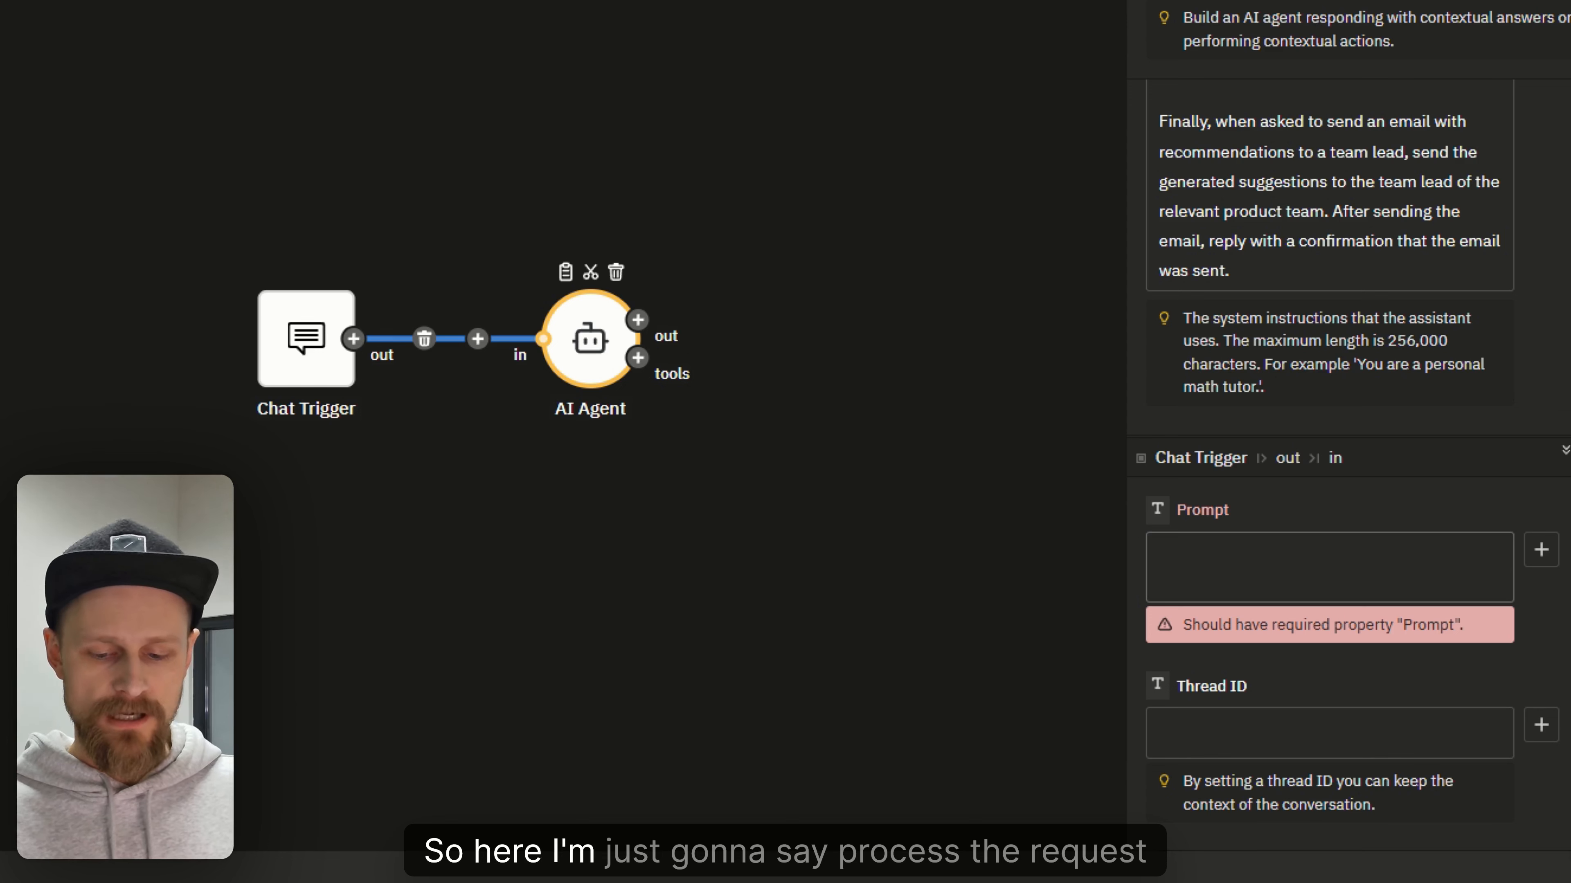
text(process the req)
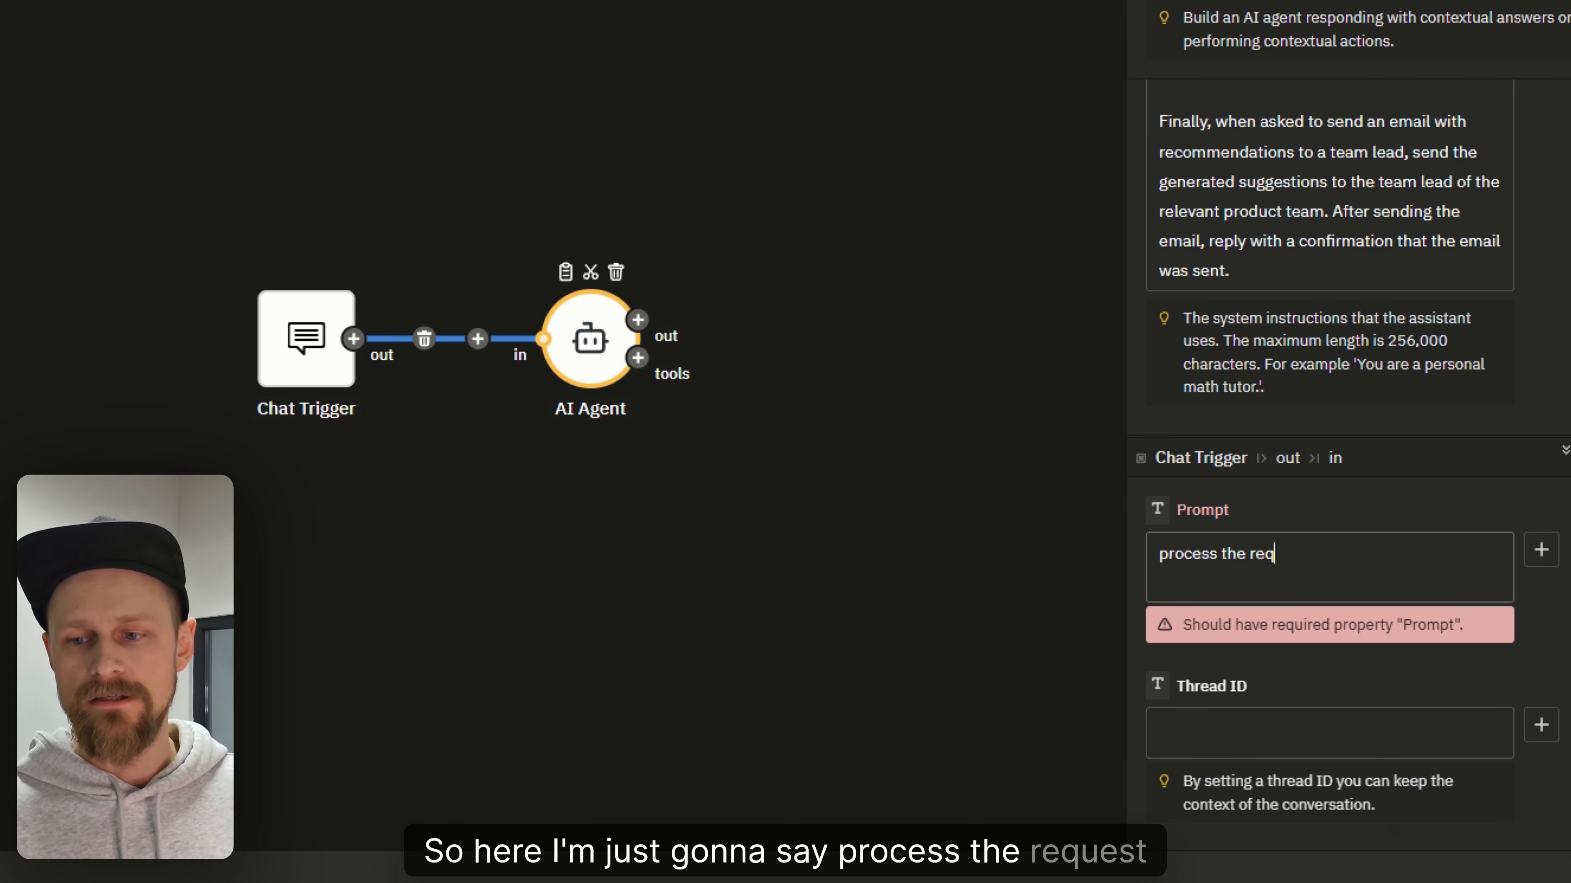
text(uest according to yo)
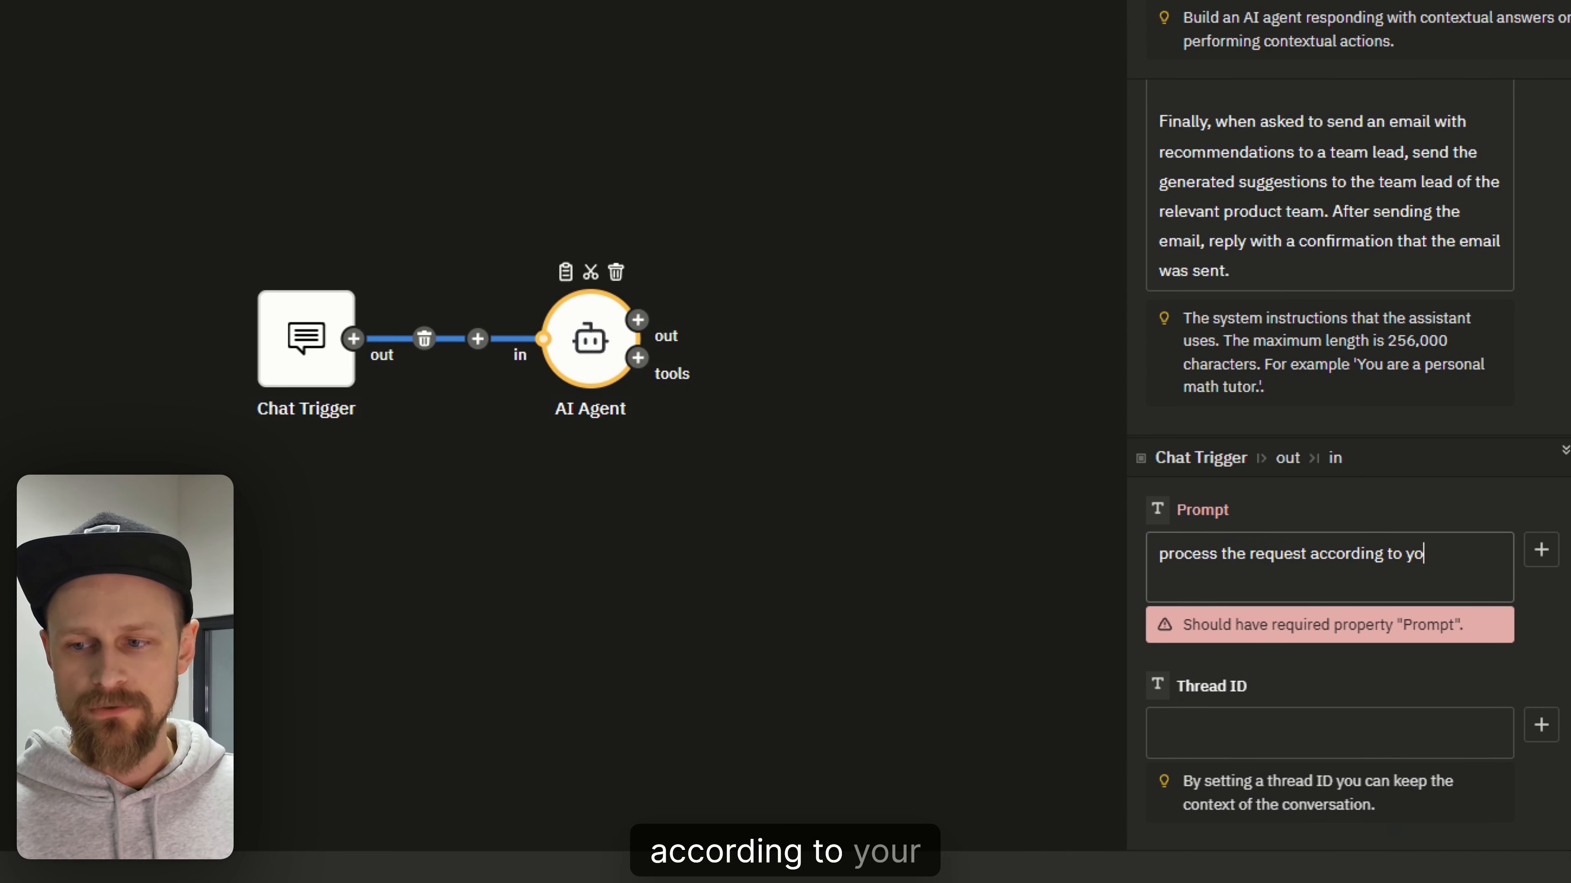
text(ur system instructiojns)
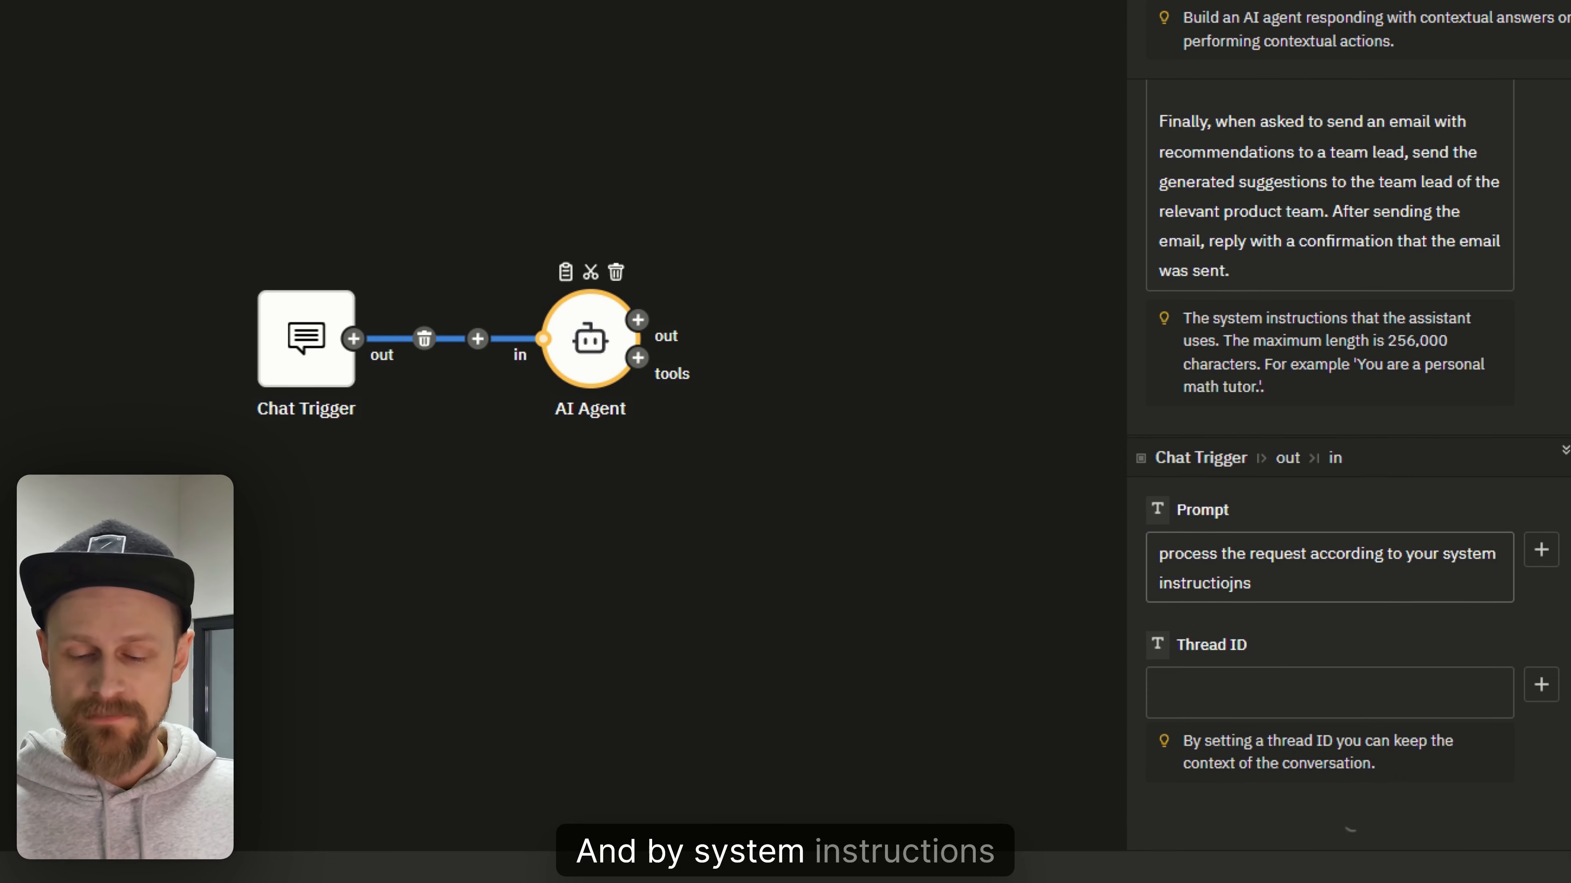
key(BackSpace)
key(BackSpace)
key(BackSpace)
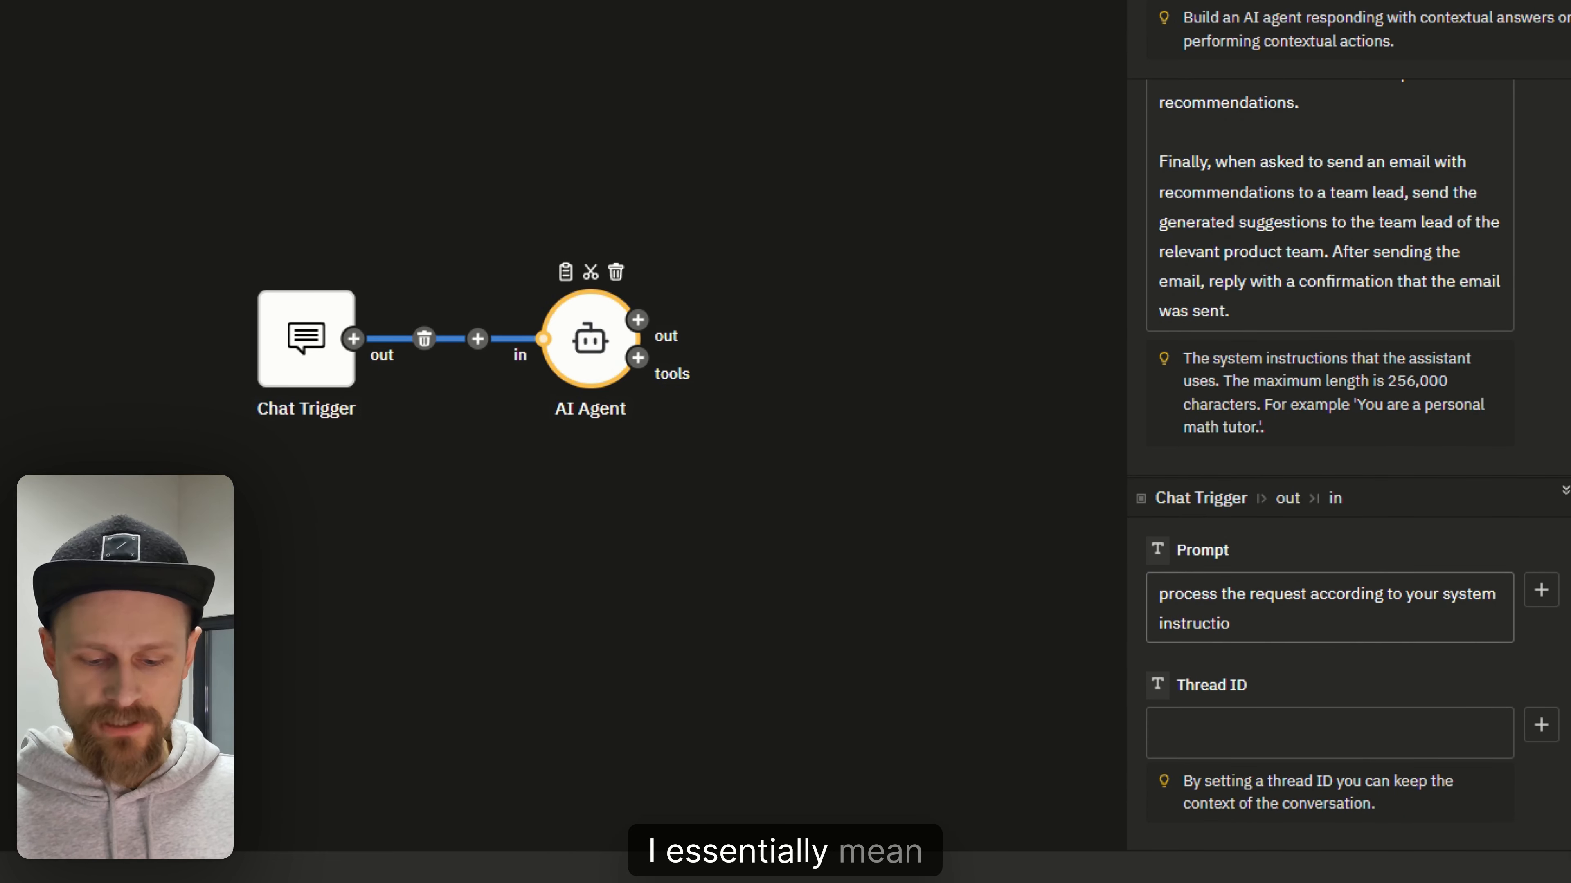
text(ns)
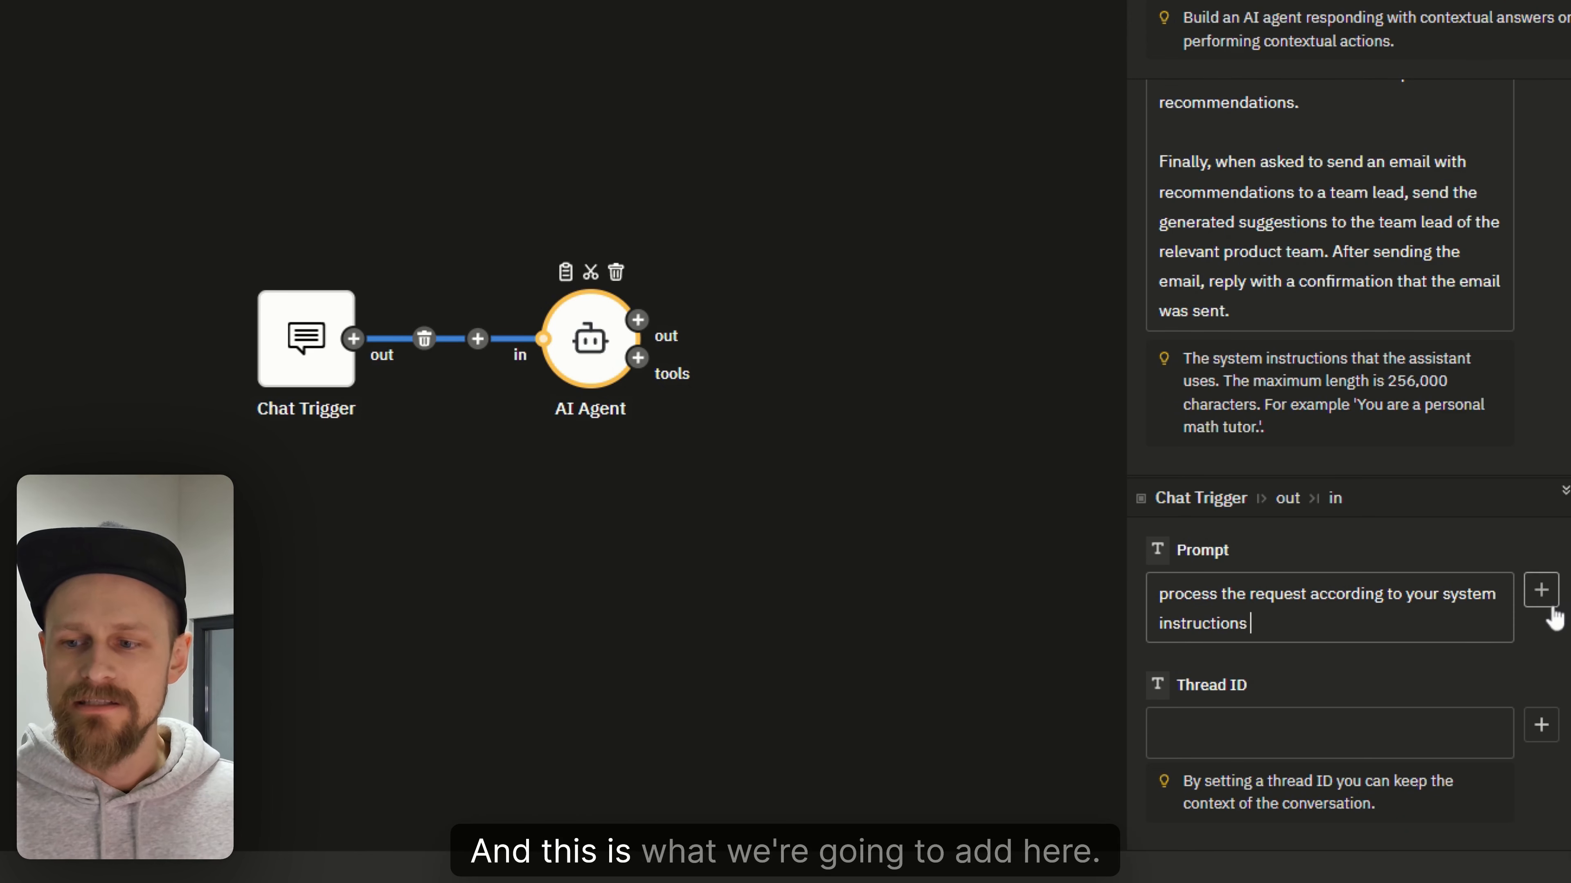
click(1541, 594)
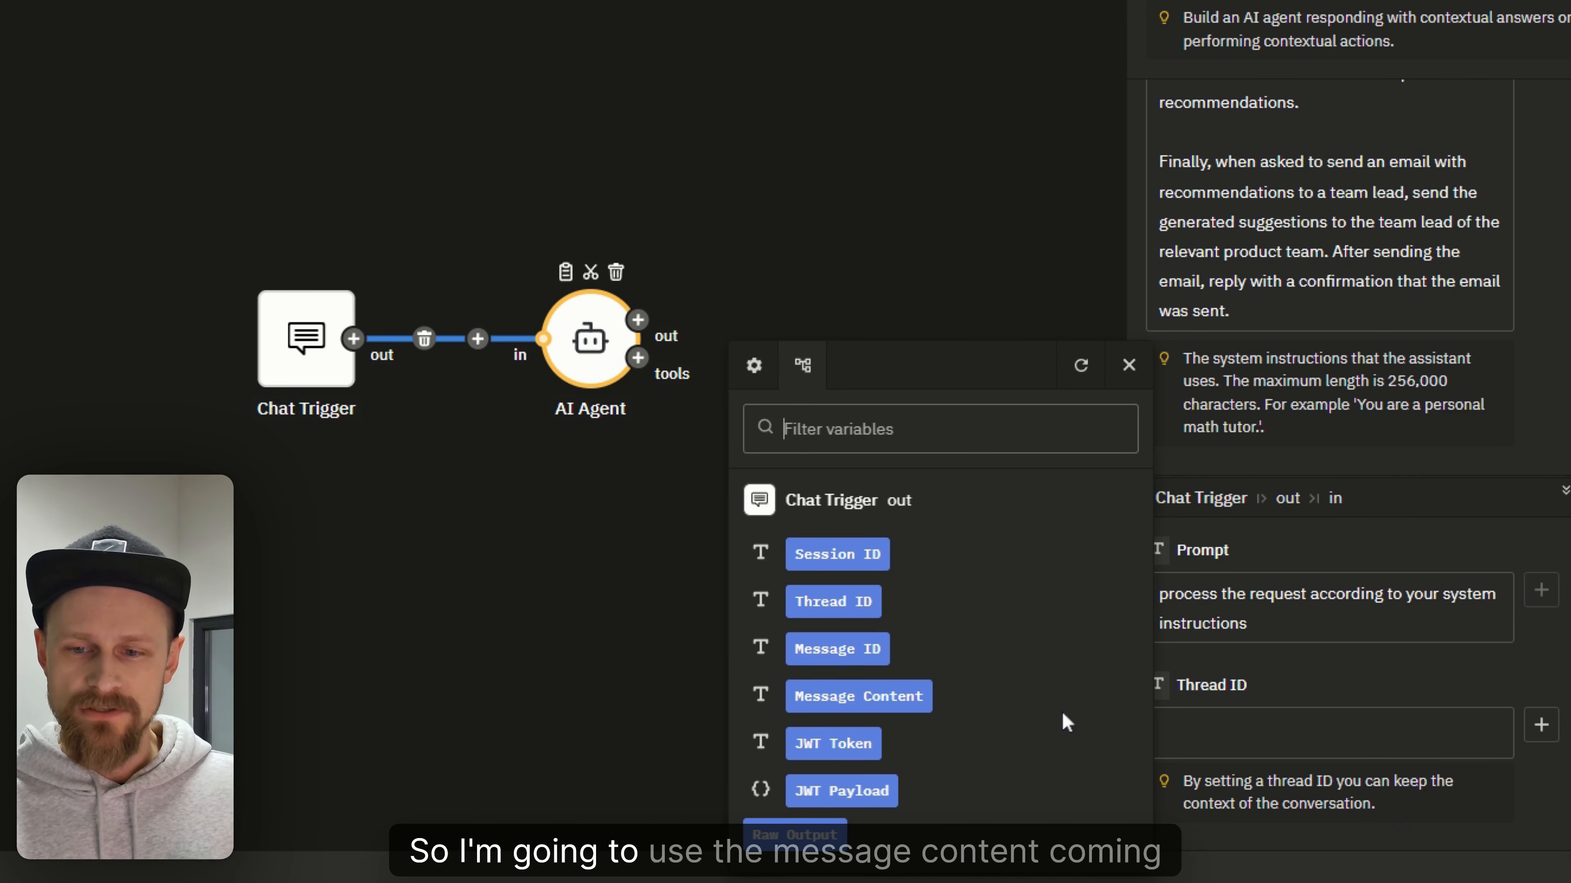
click(907, 705)
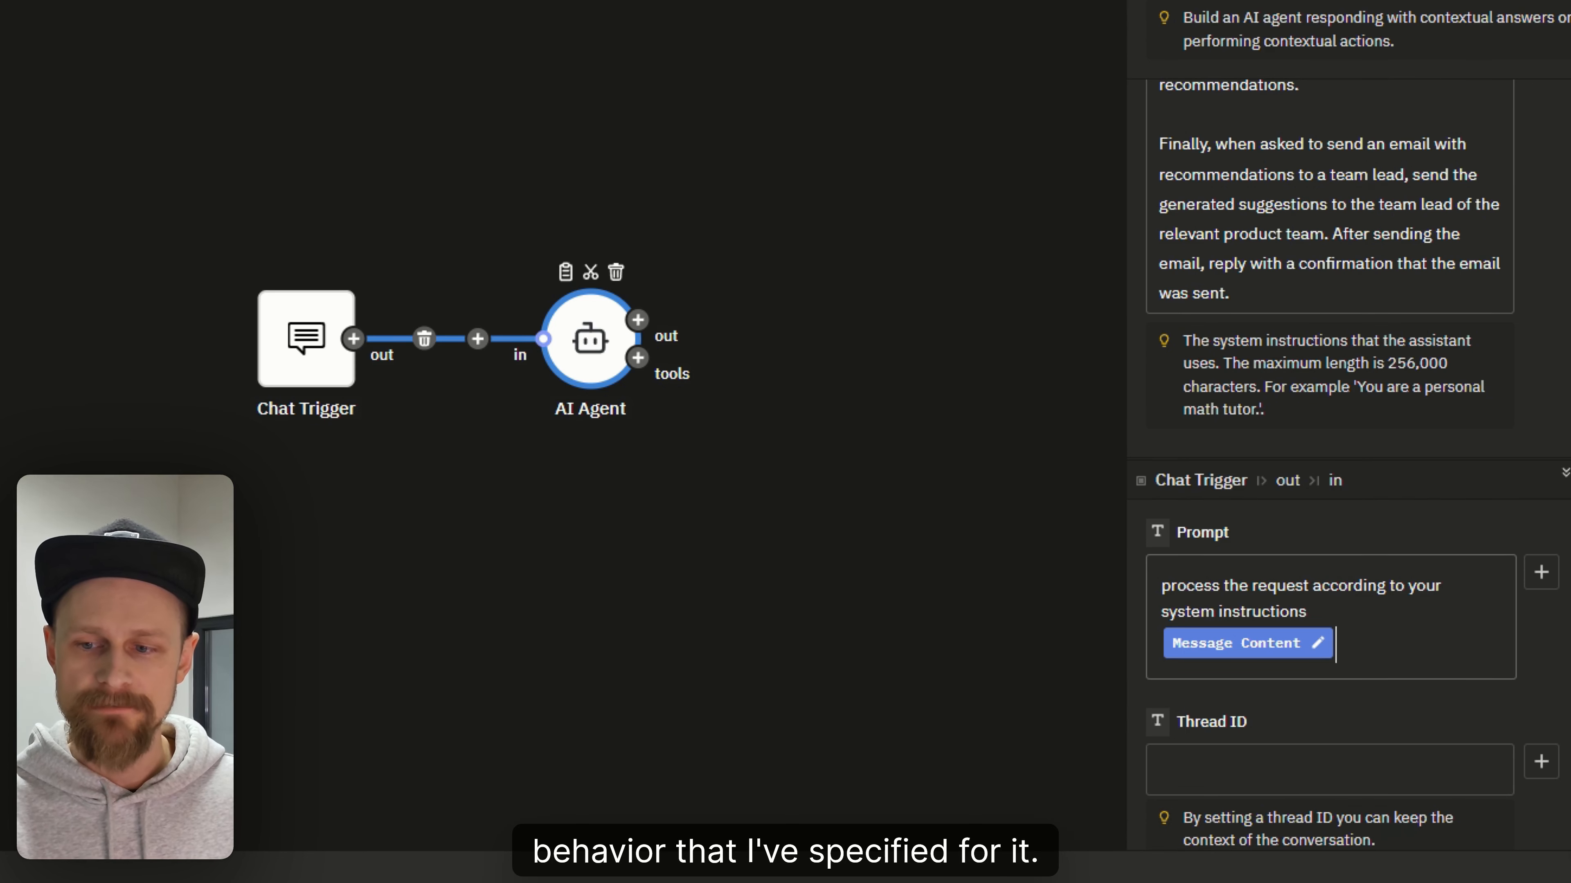
Fill the AI Agent's Thread ID with the Thread ID variable from the Chat Trigger and close its settings
scroll(1348, 464, down, 1)
click(1162, 733)
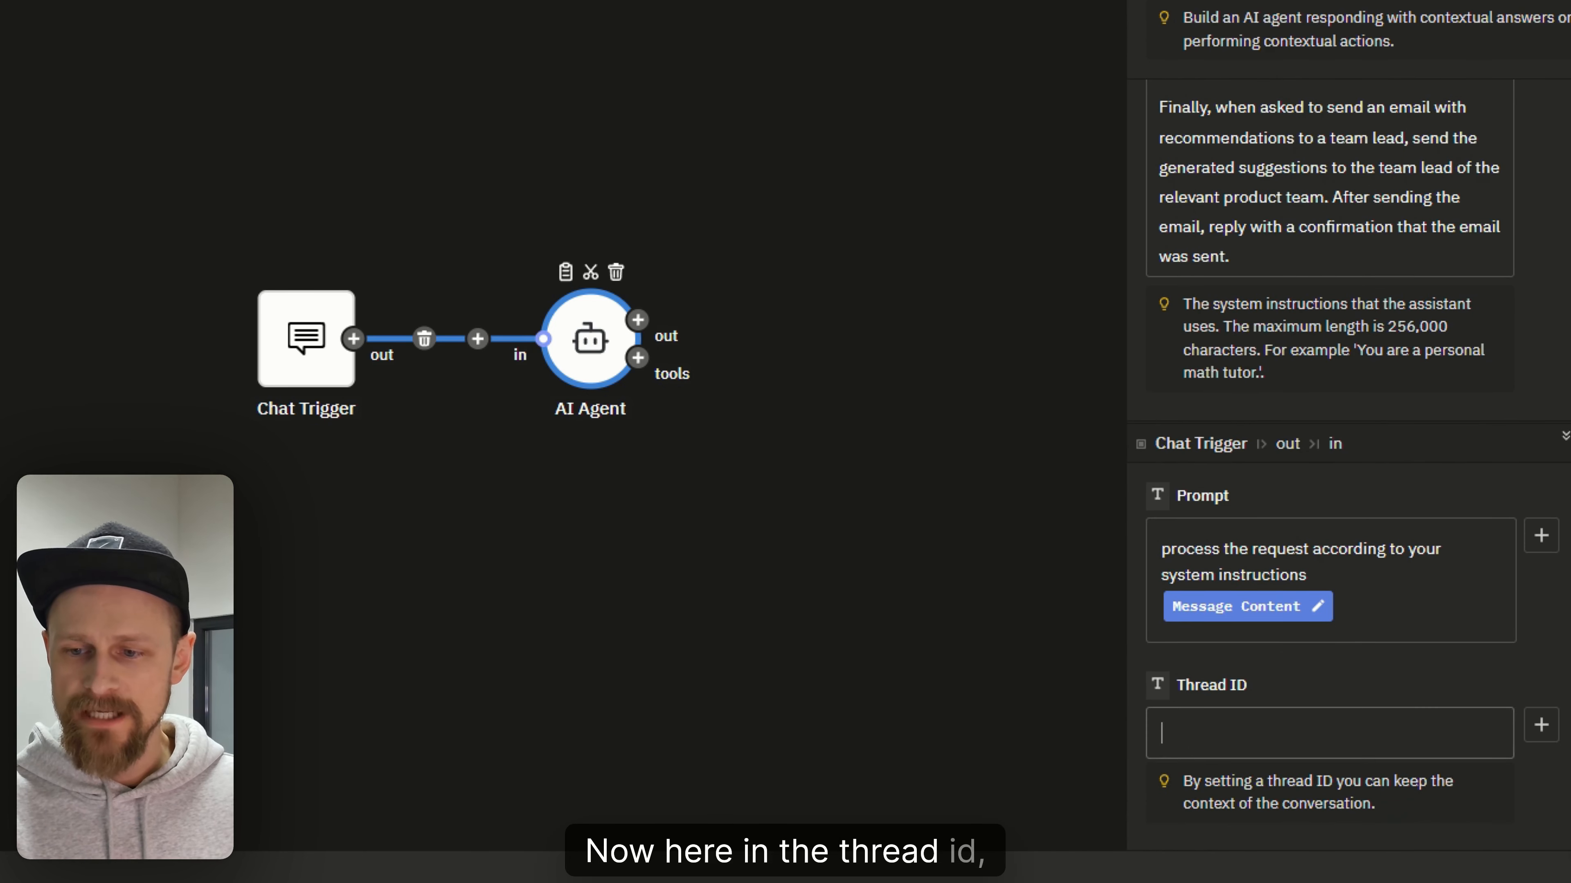
click(1540, 725)
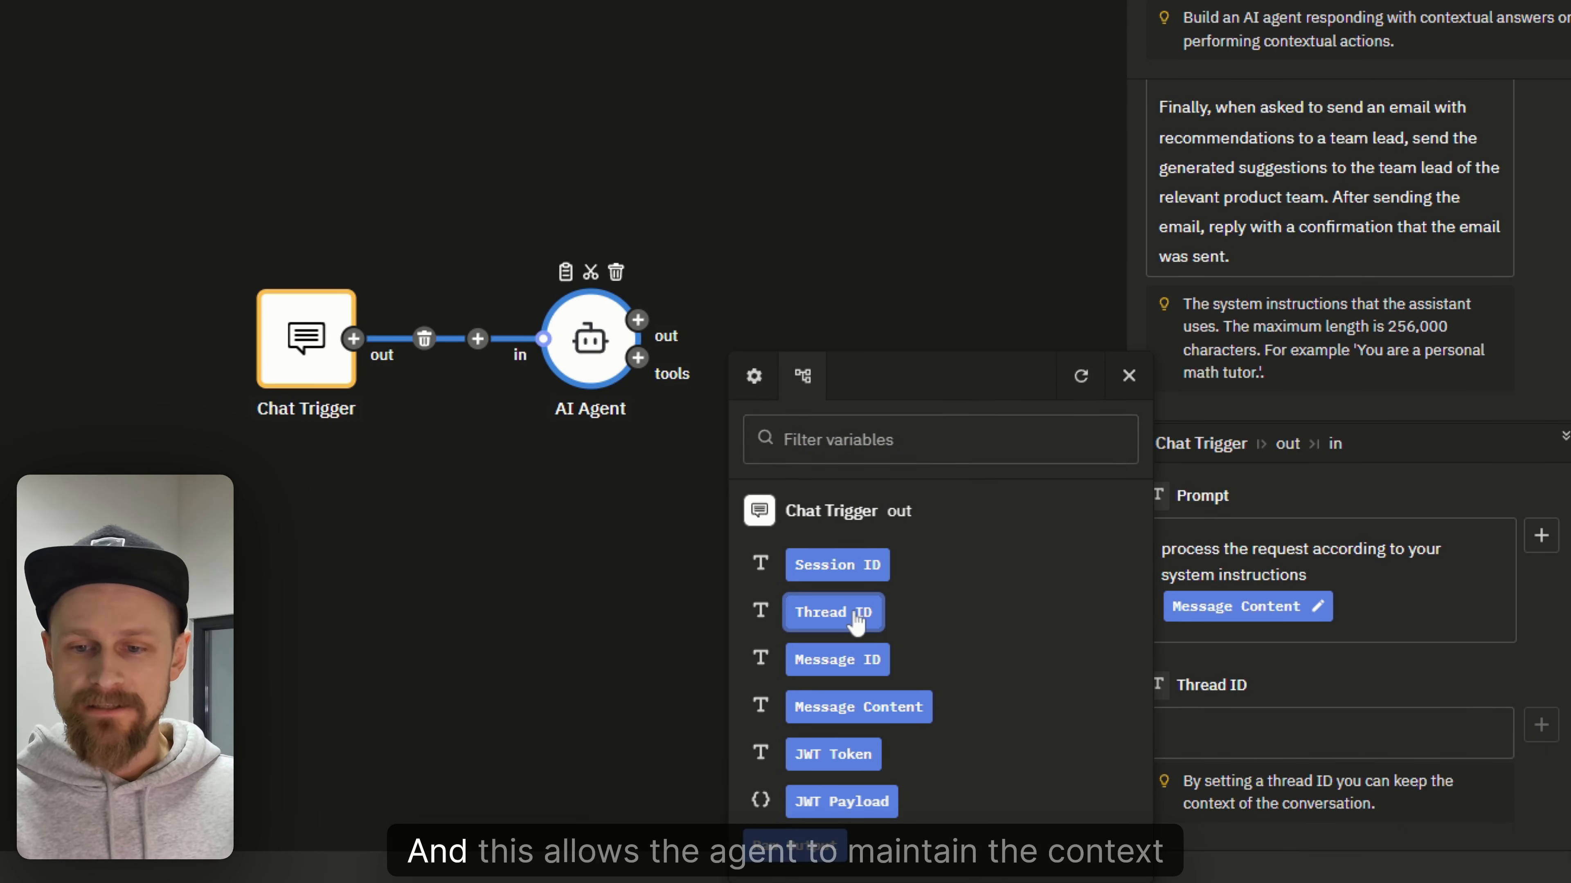
click(857, 613)
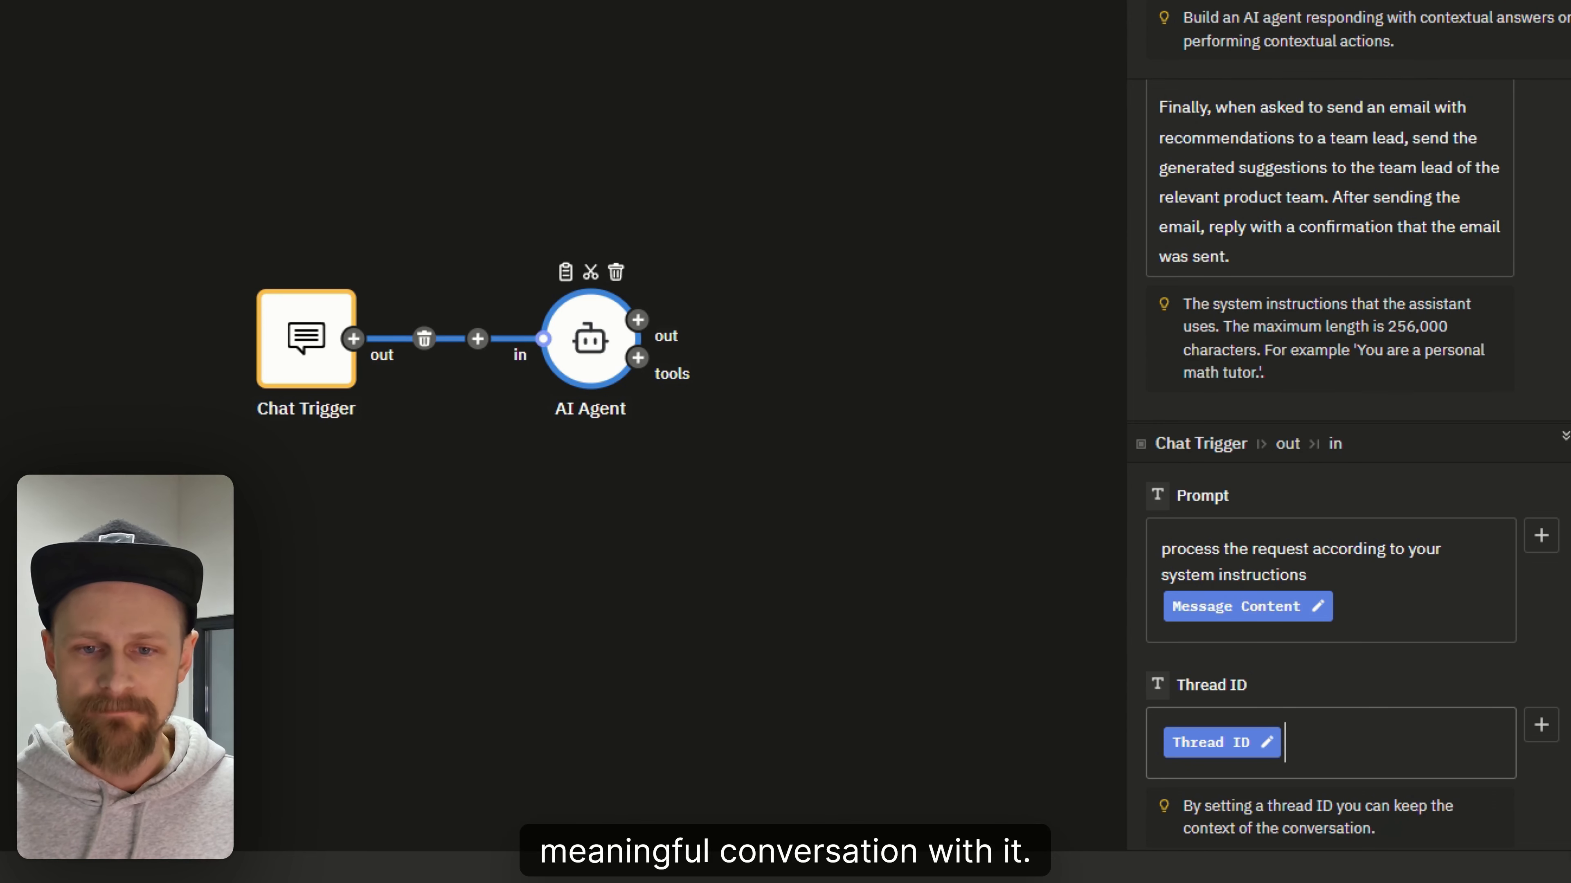
click(921, 457)
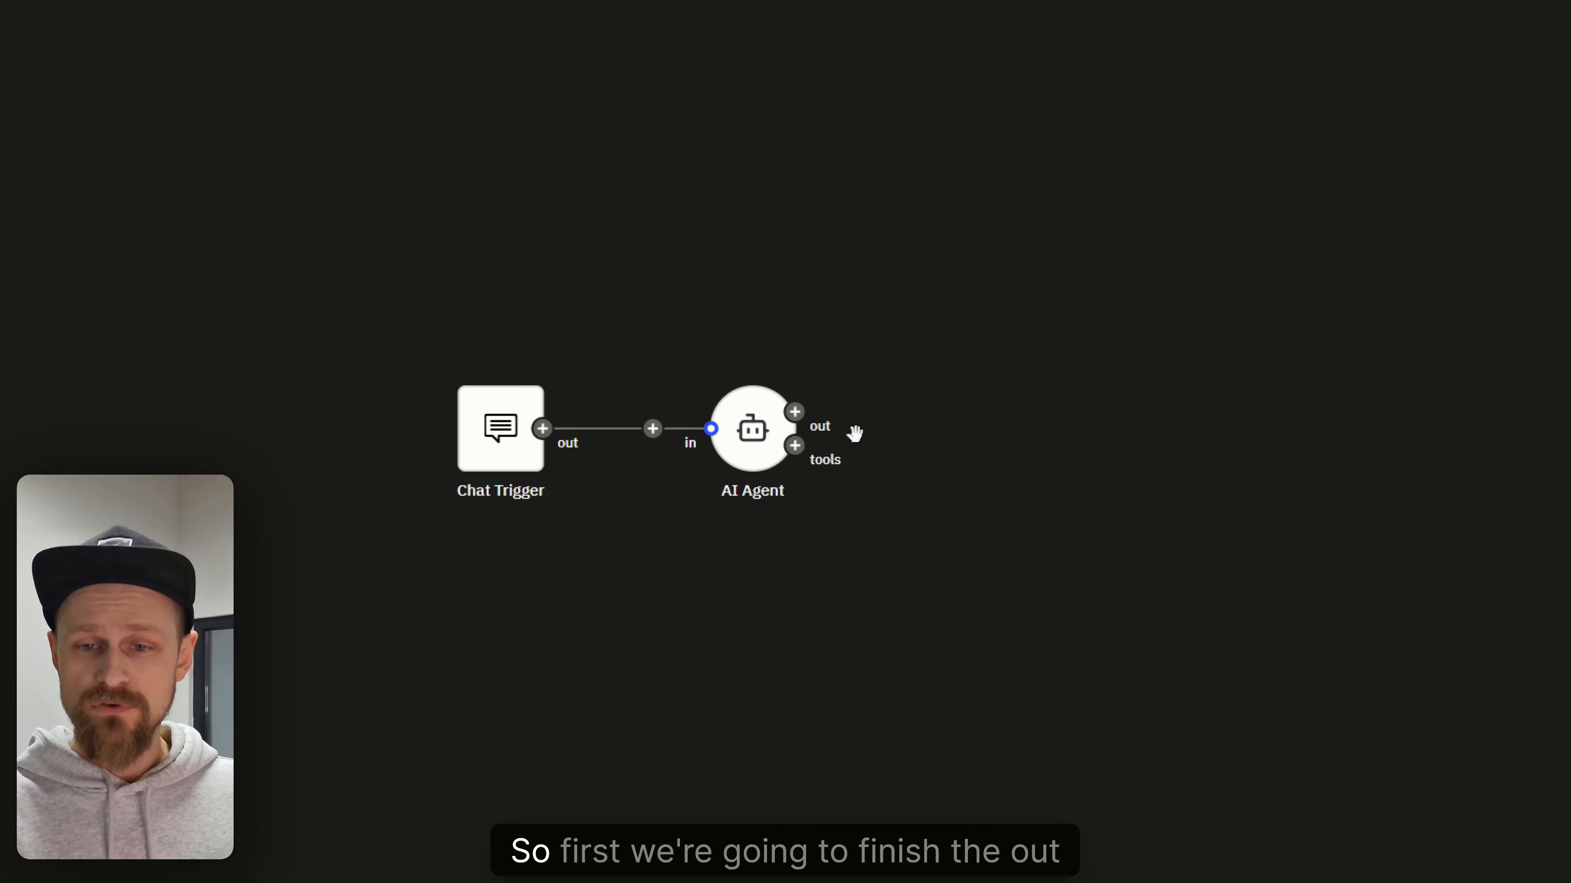
Add a Chat Send Message step to the AI Agent's out port and place it above and beyond the agent
click(795, 413)
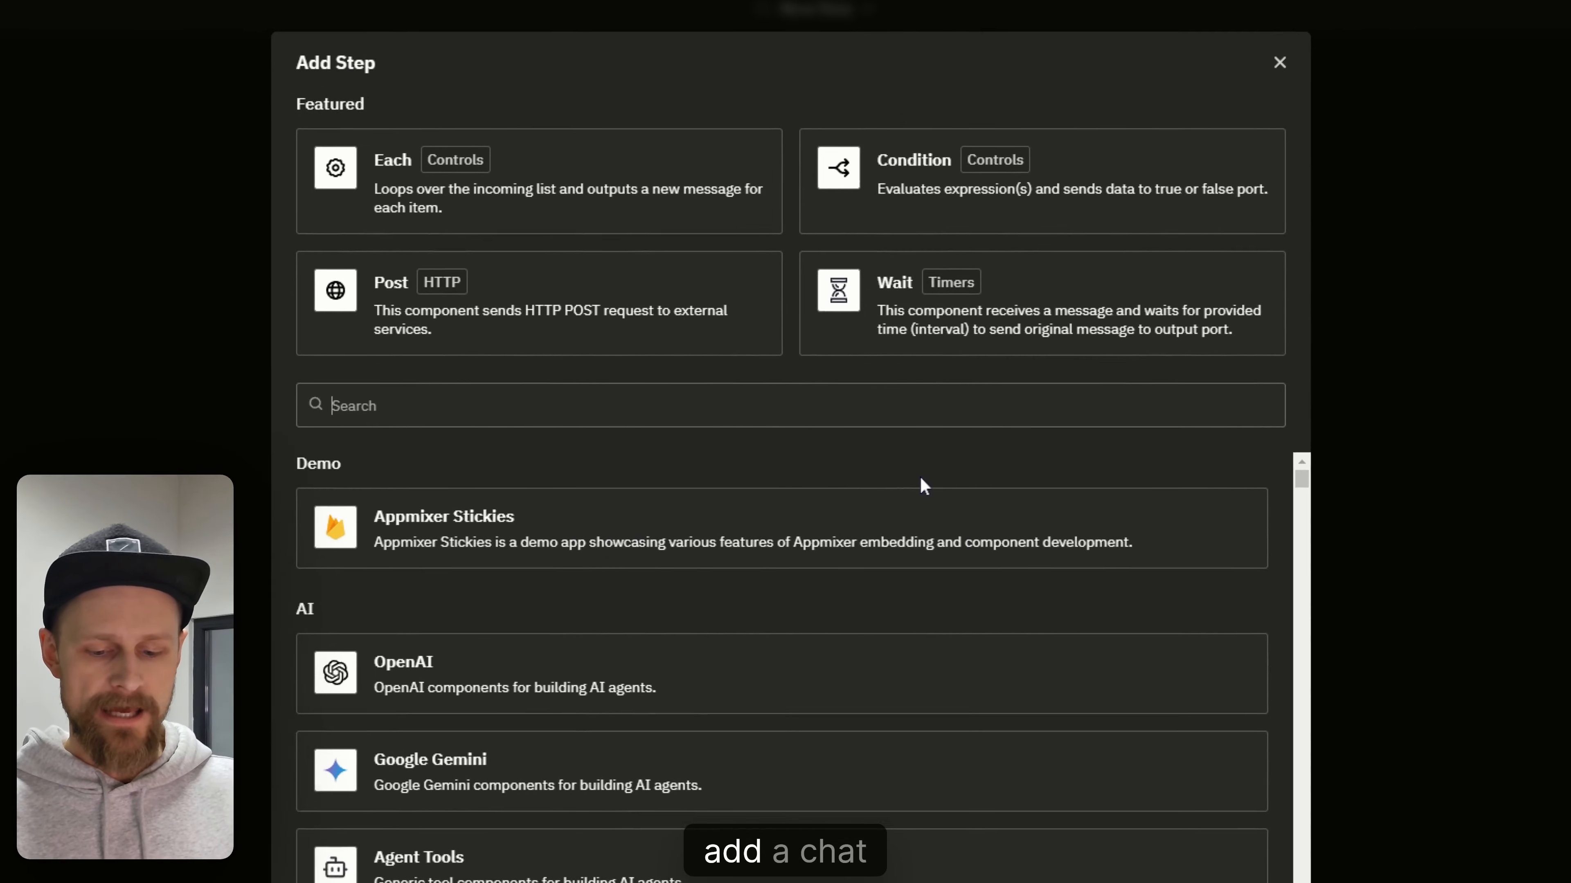
text(chat)
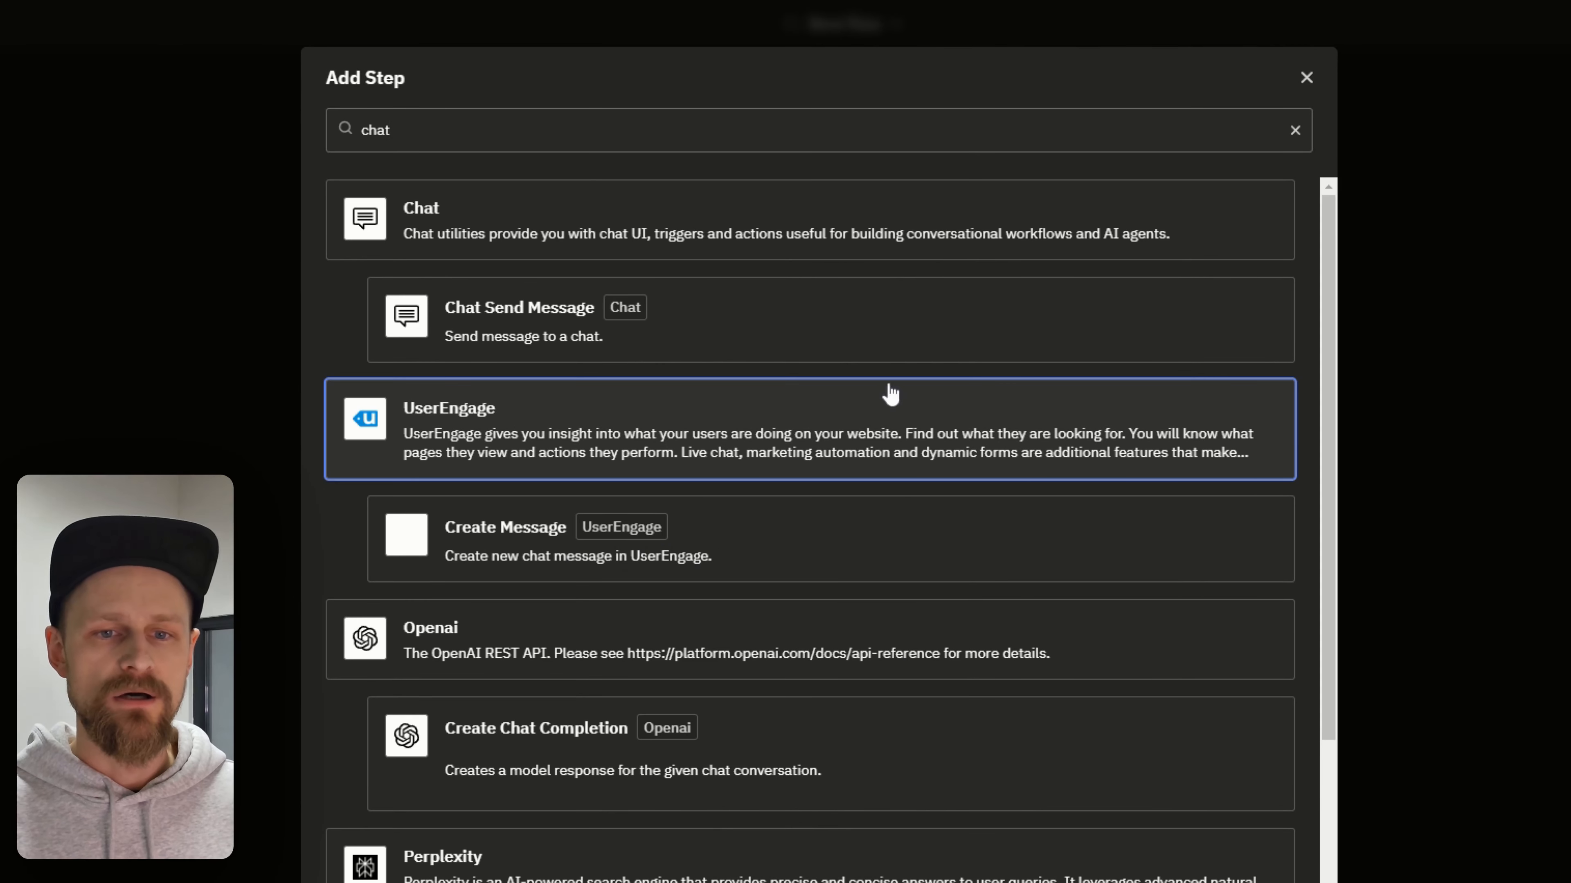
click(768, 323)
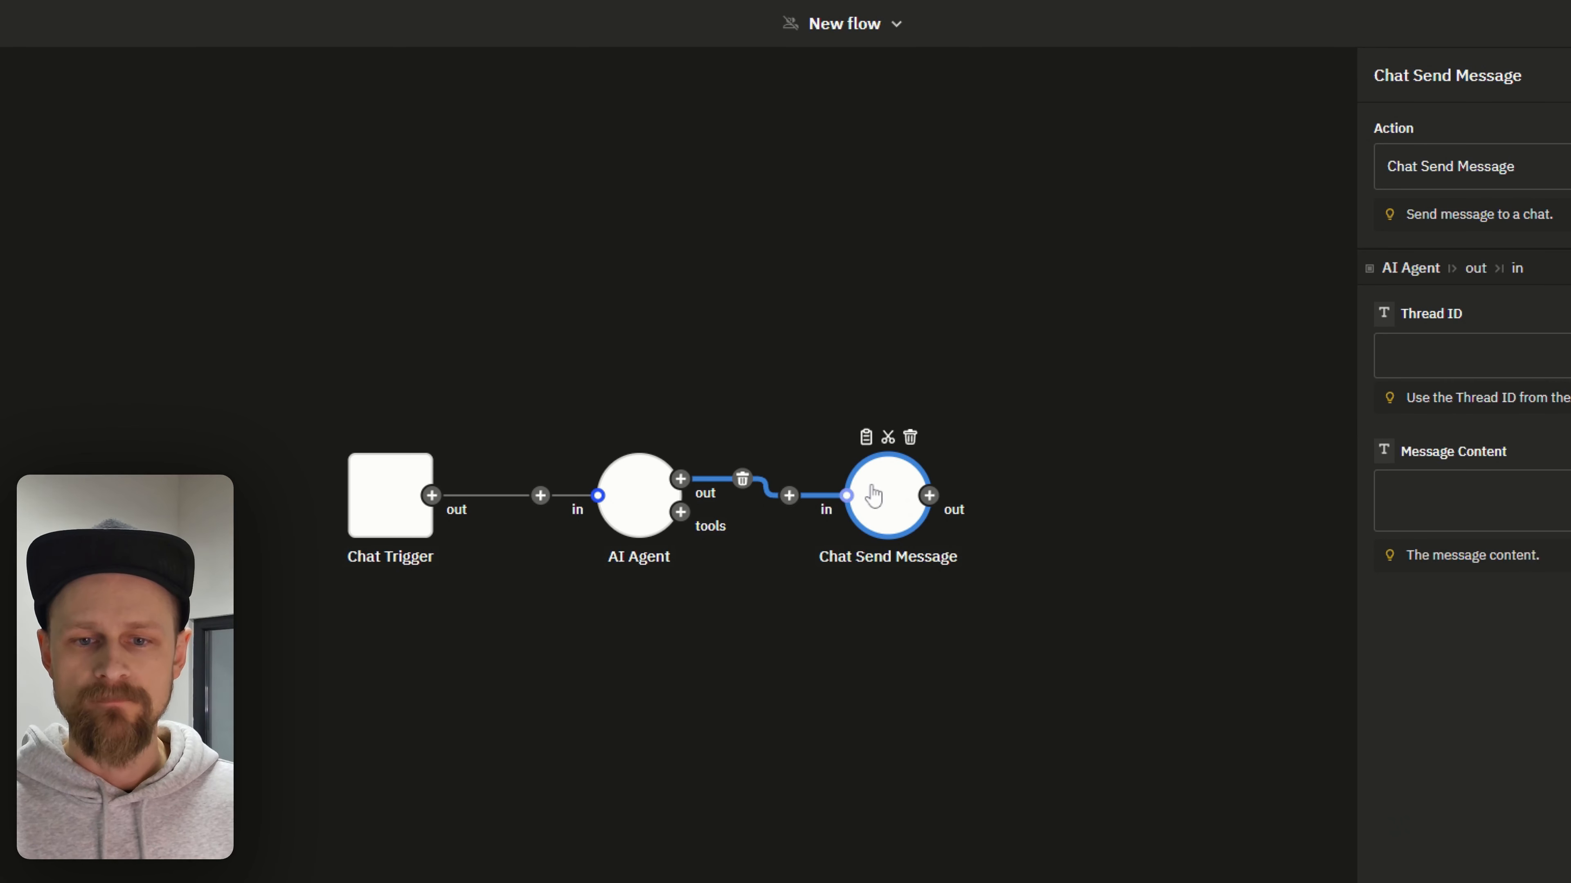
drag(868, 488, 895, 350)
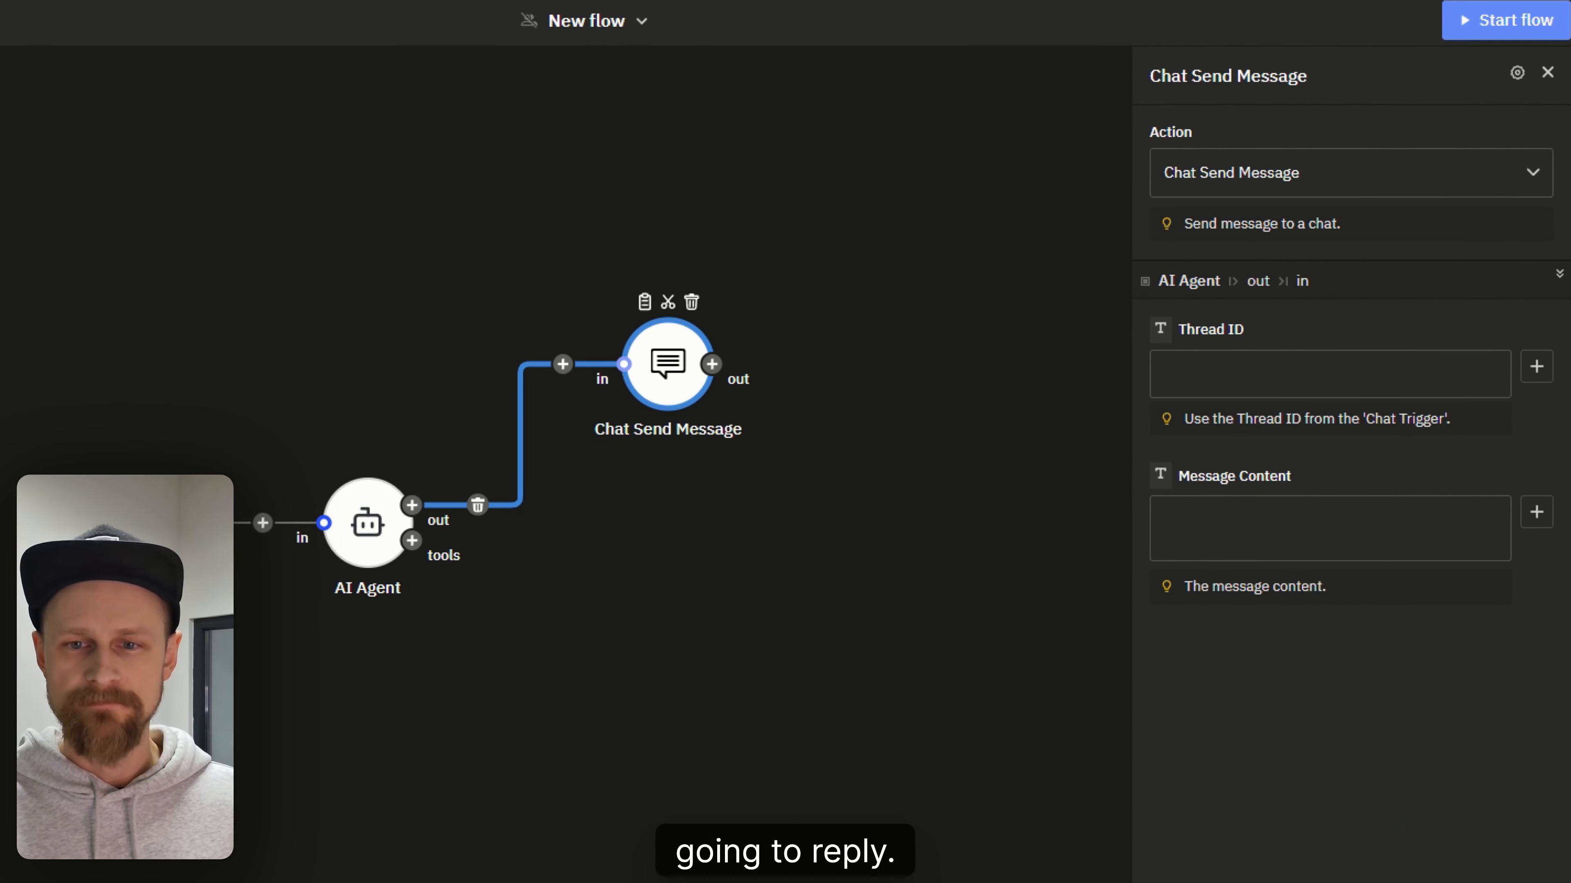
Map the Chat Send Message step's Thread ID to the Chat Trigger's Thread ID and its Message Content to the AI Agent's Answer
click(1536, 370)
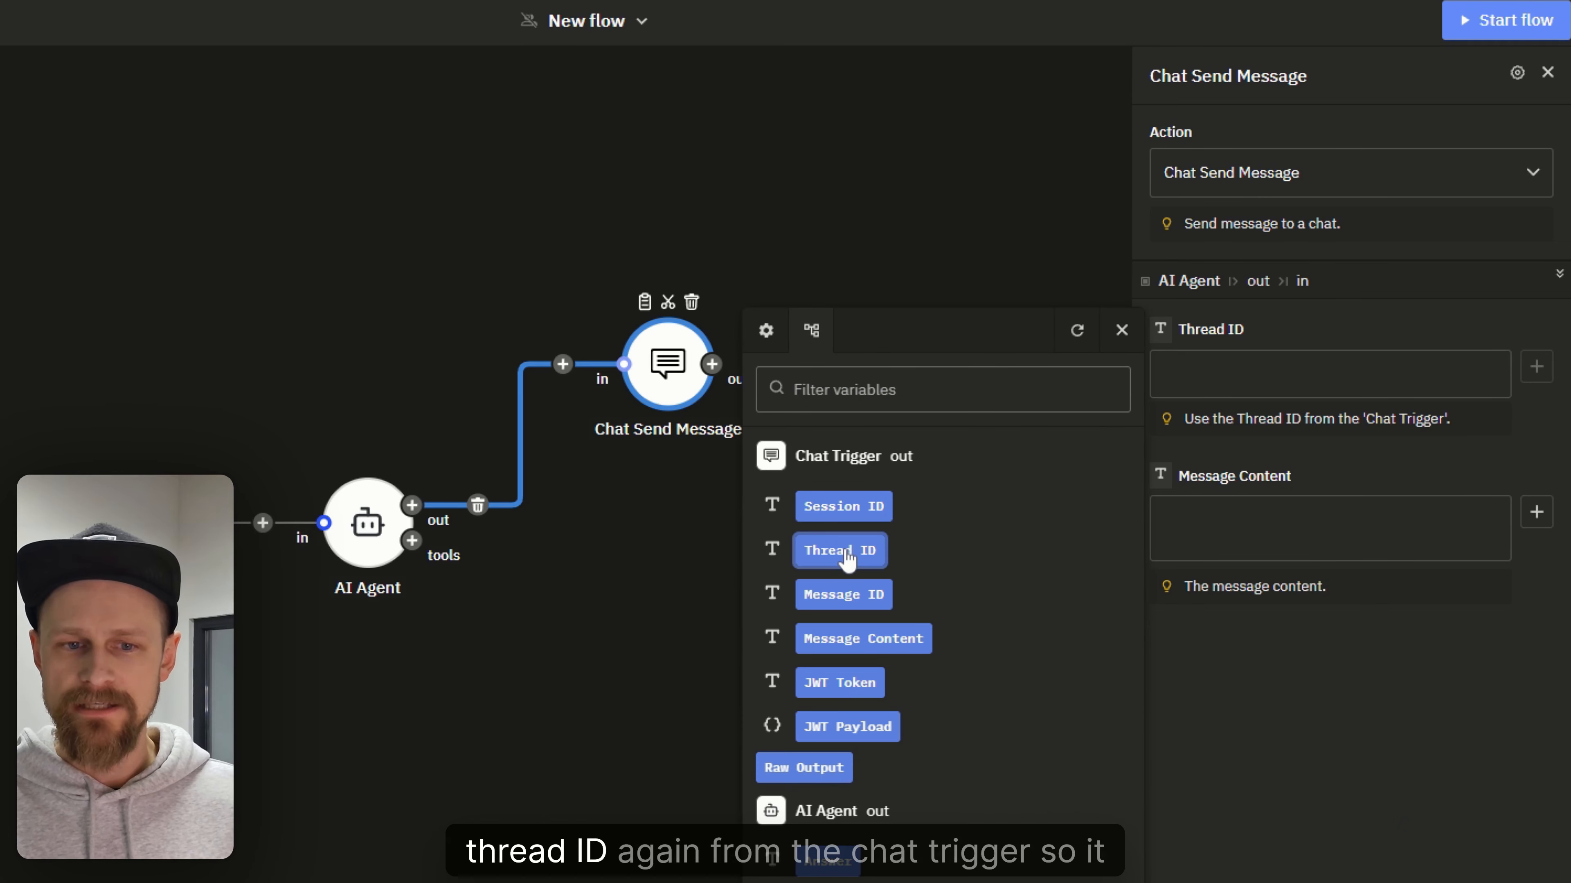
click(847, 552)
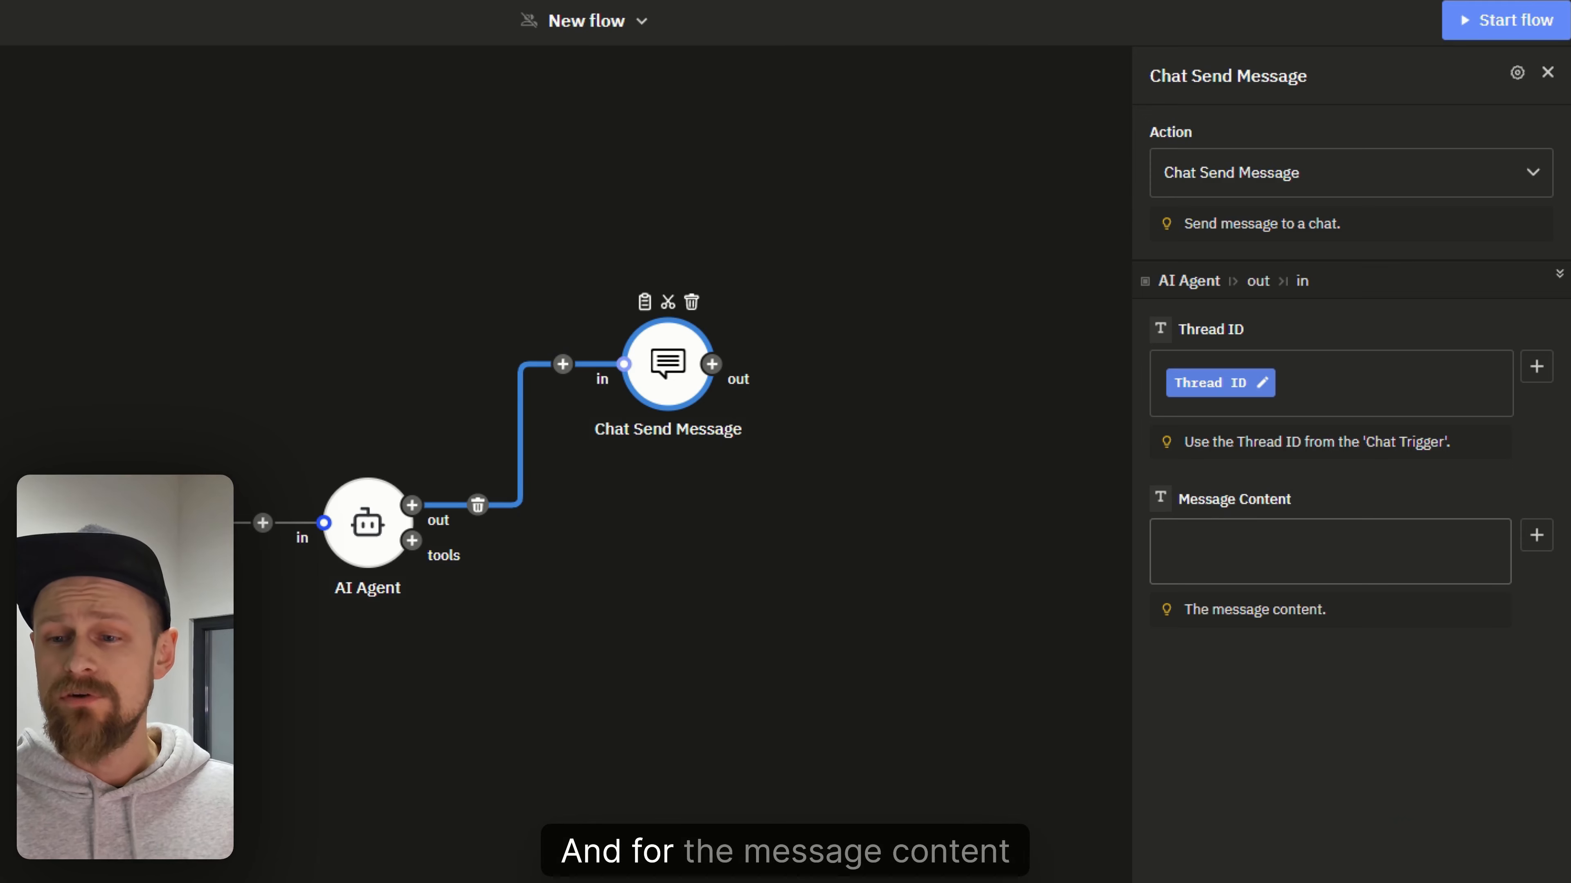
click(1537, 535)
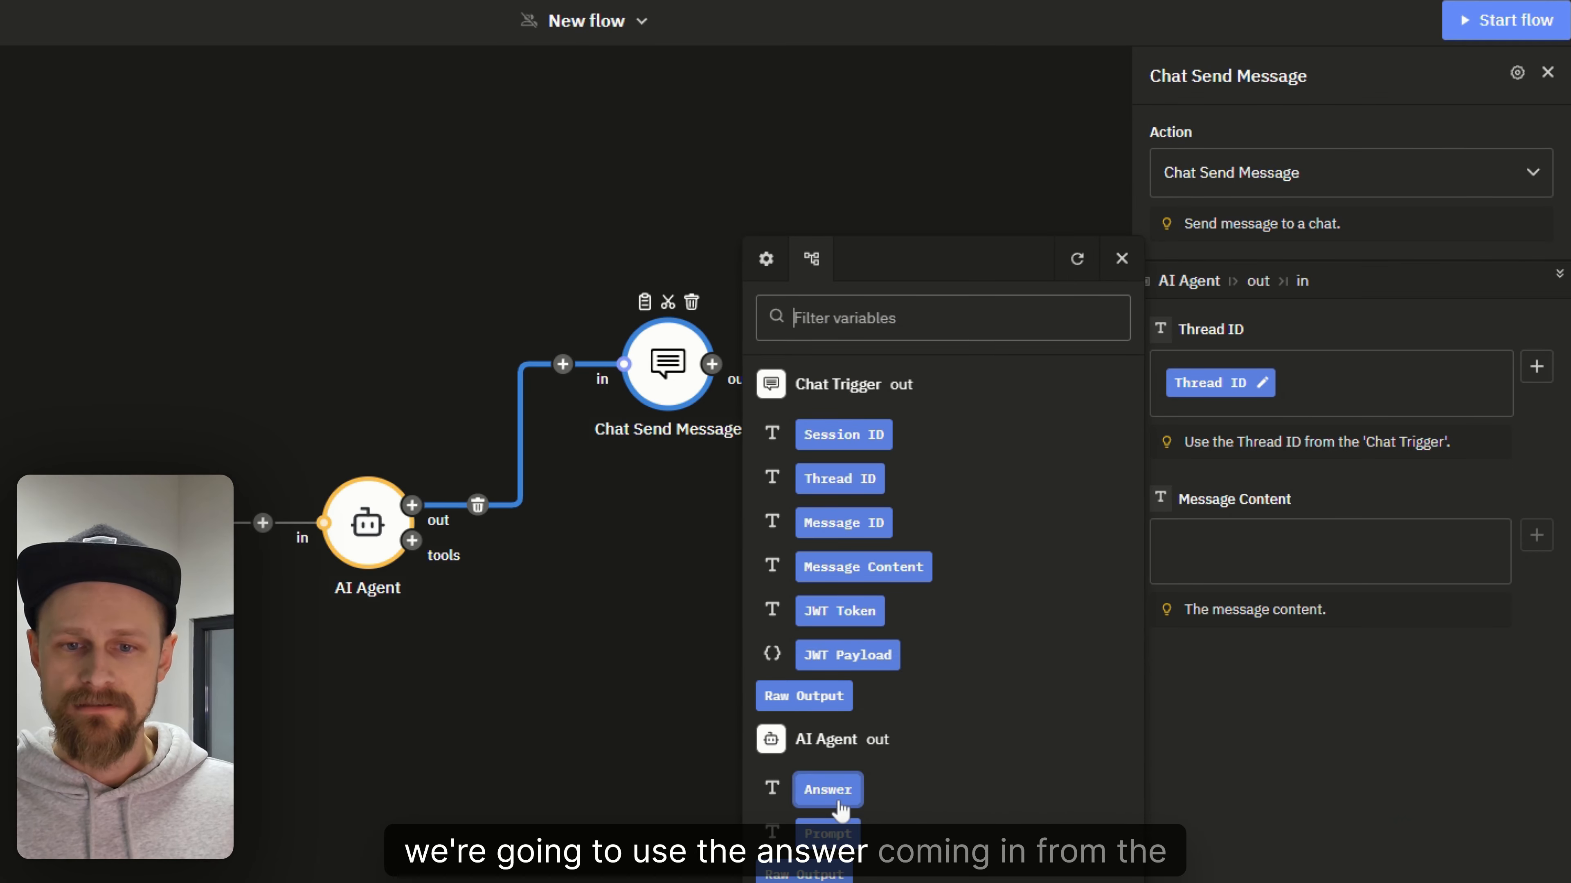
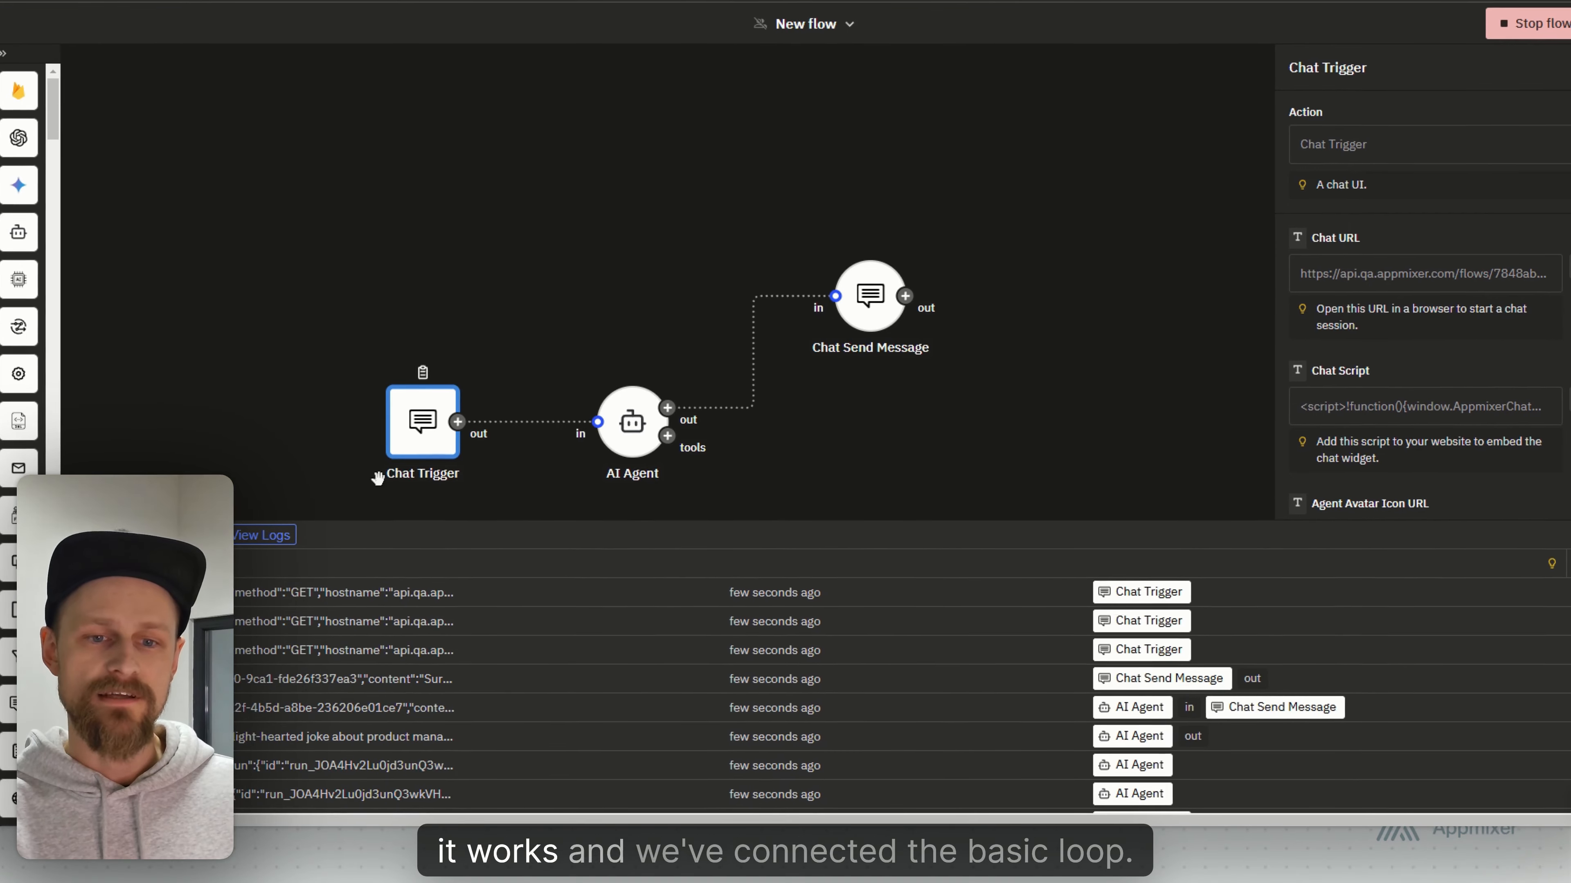
Hide the run logs and add a Tool Start step from Agent Tools to the AI Agent's tools port
click(258, 535)
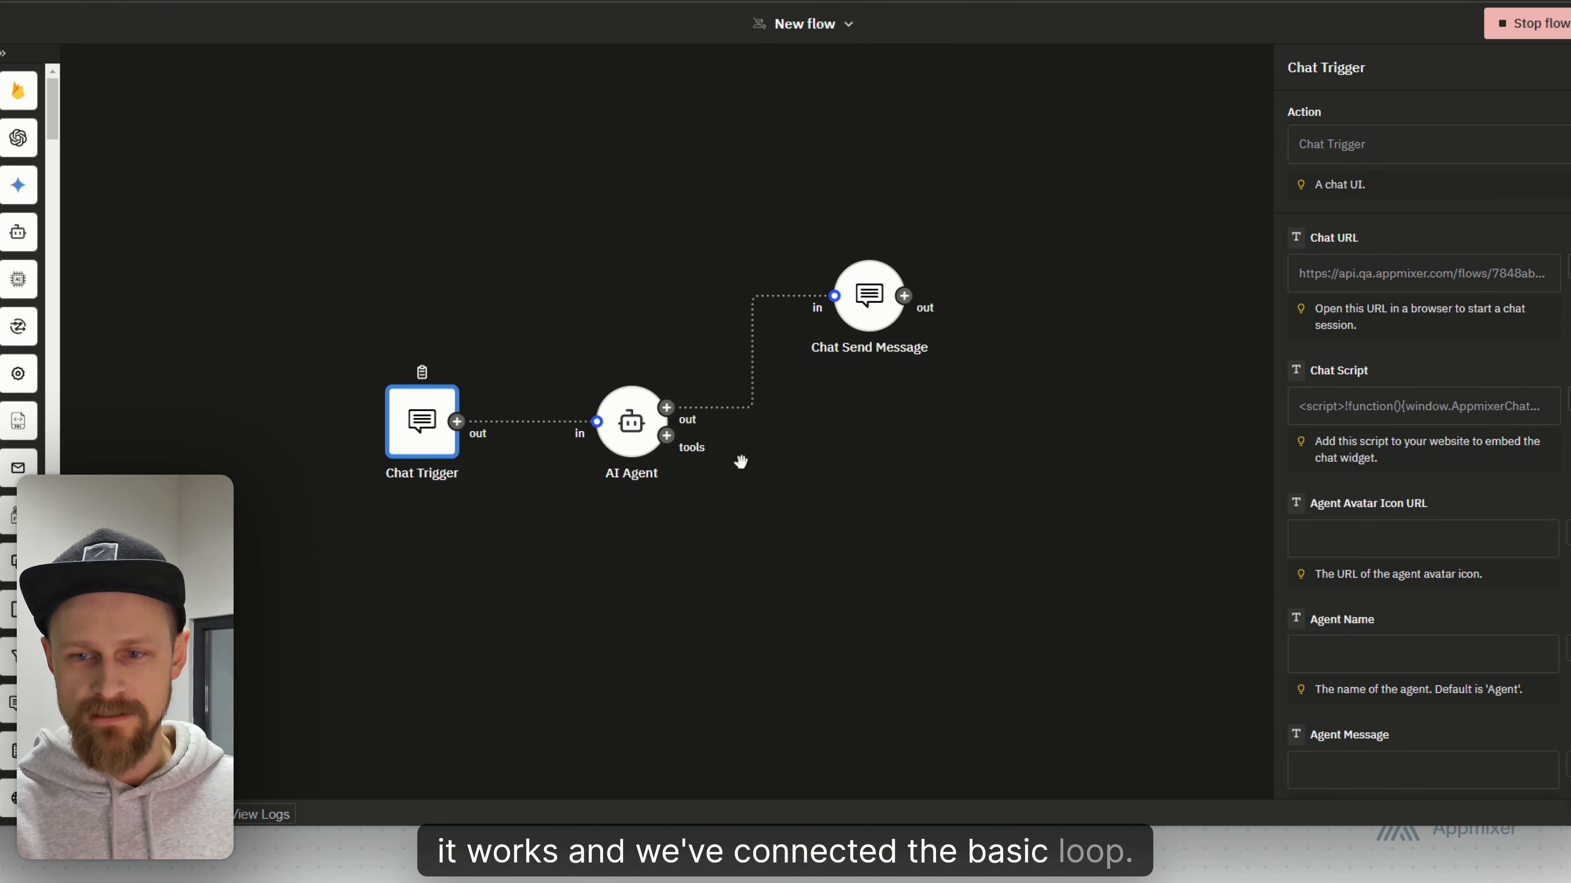
drag(784, 549, 824, 491)
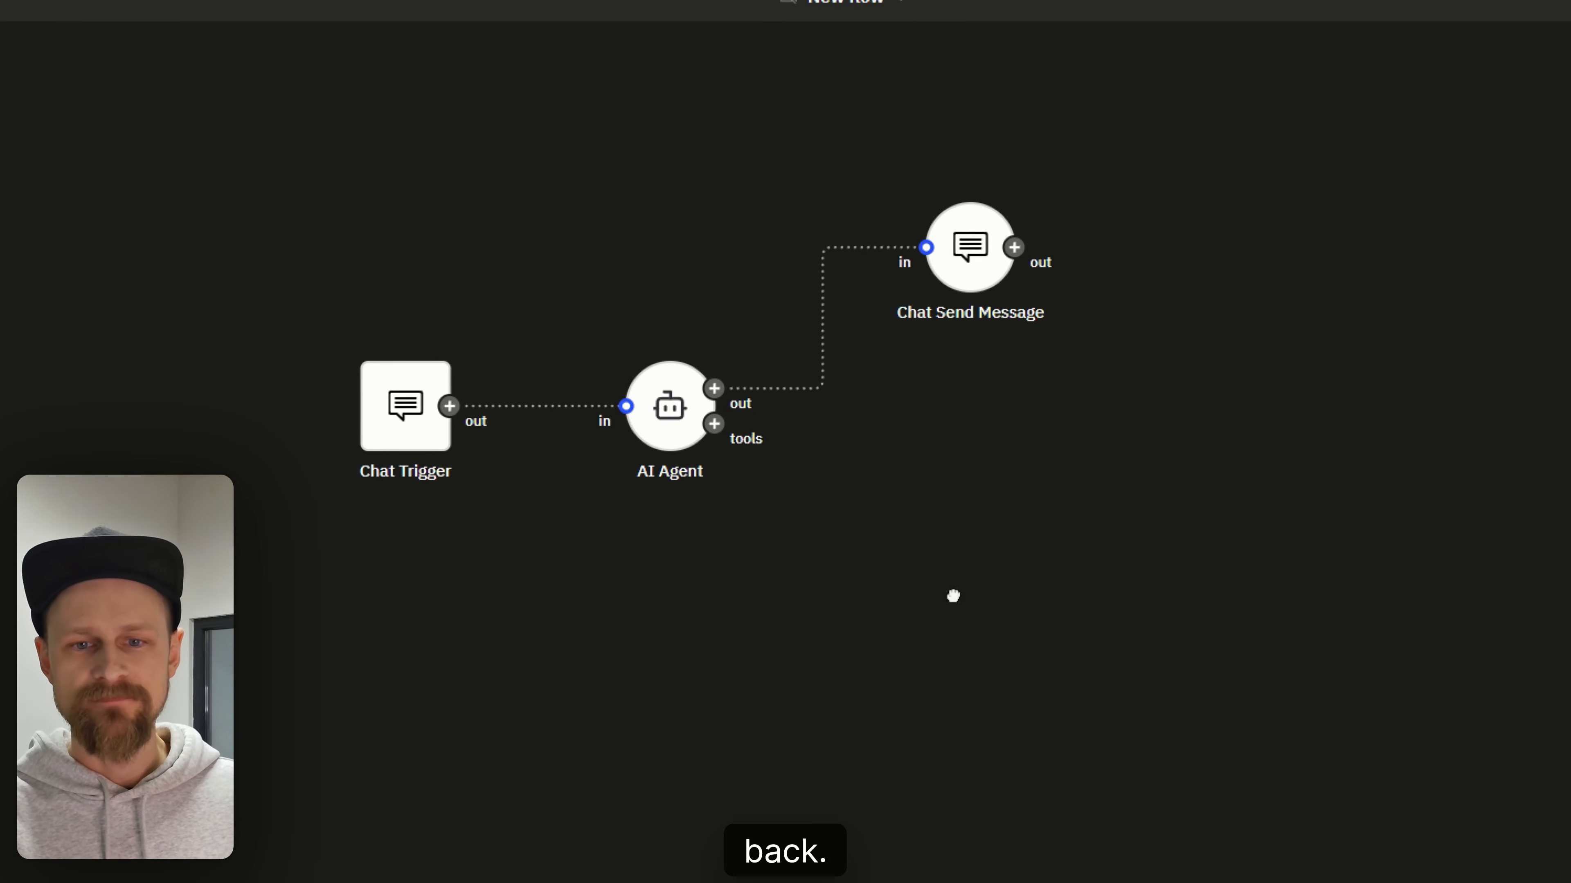
drag(953, 597, 896, 509)
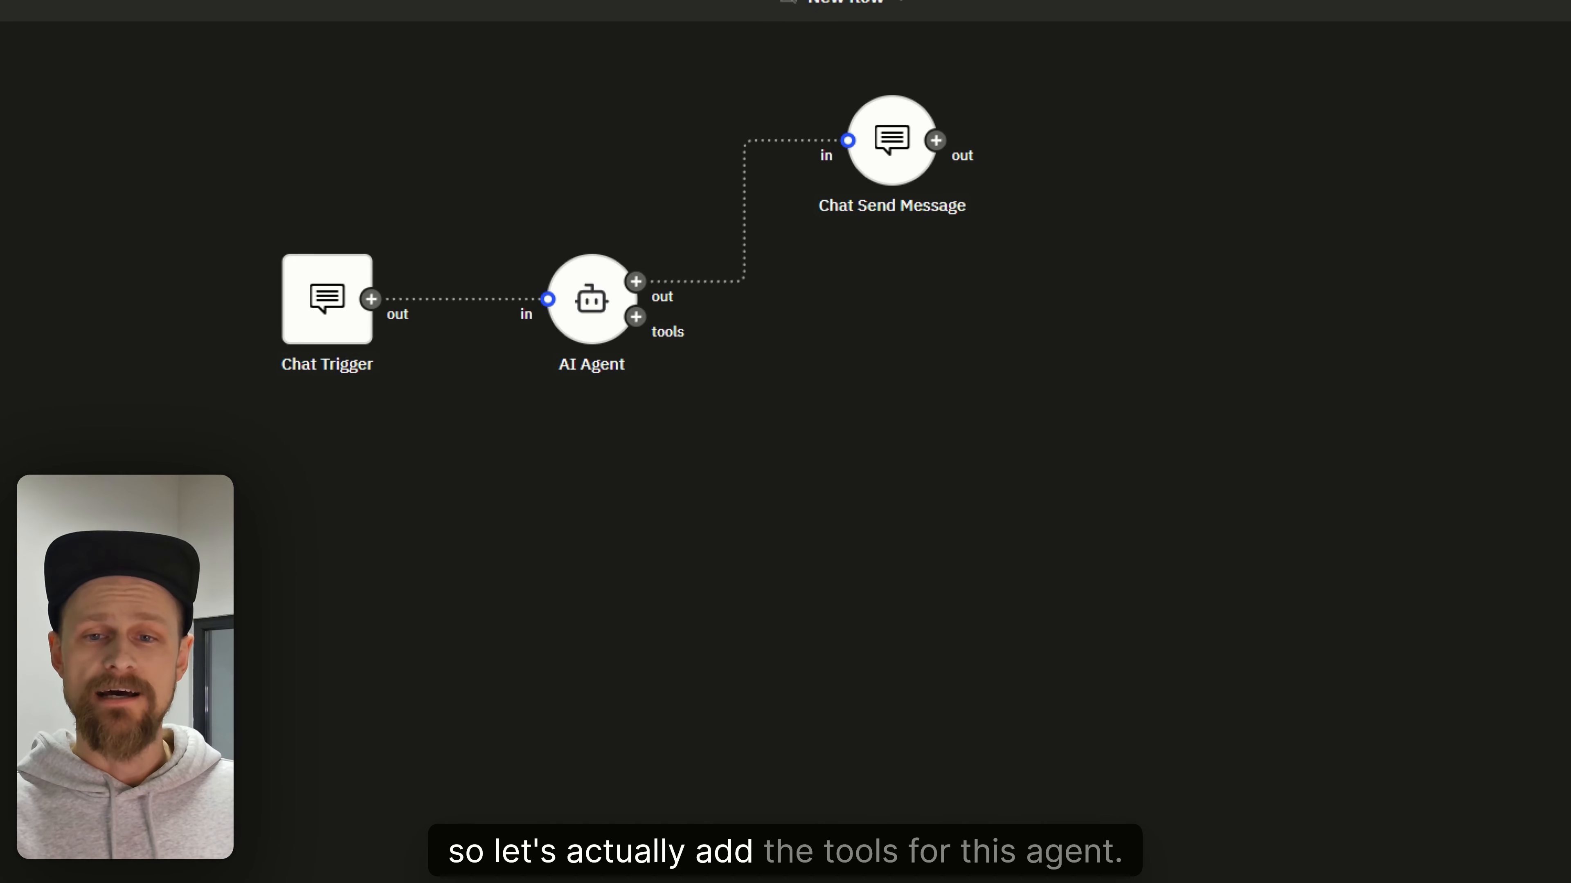
drag(1224, 330, 1220, 358)
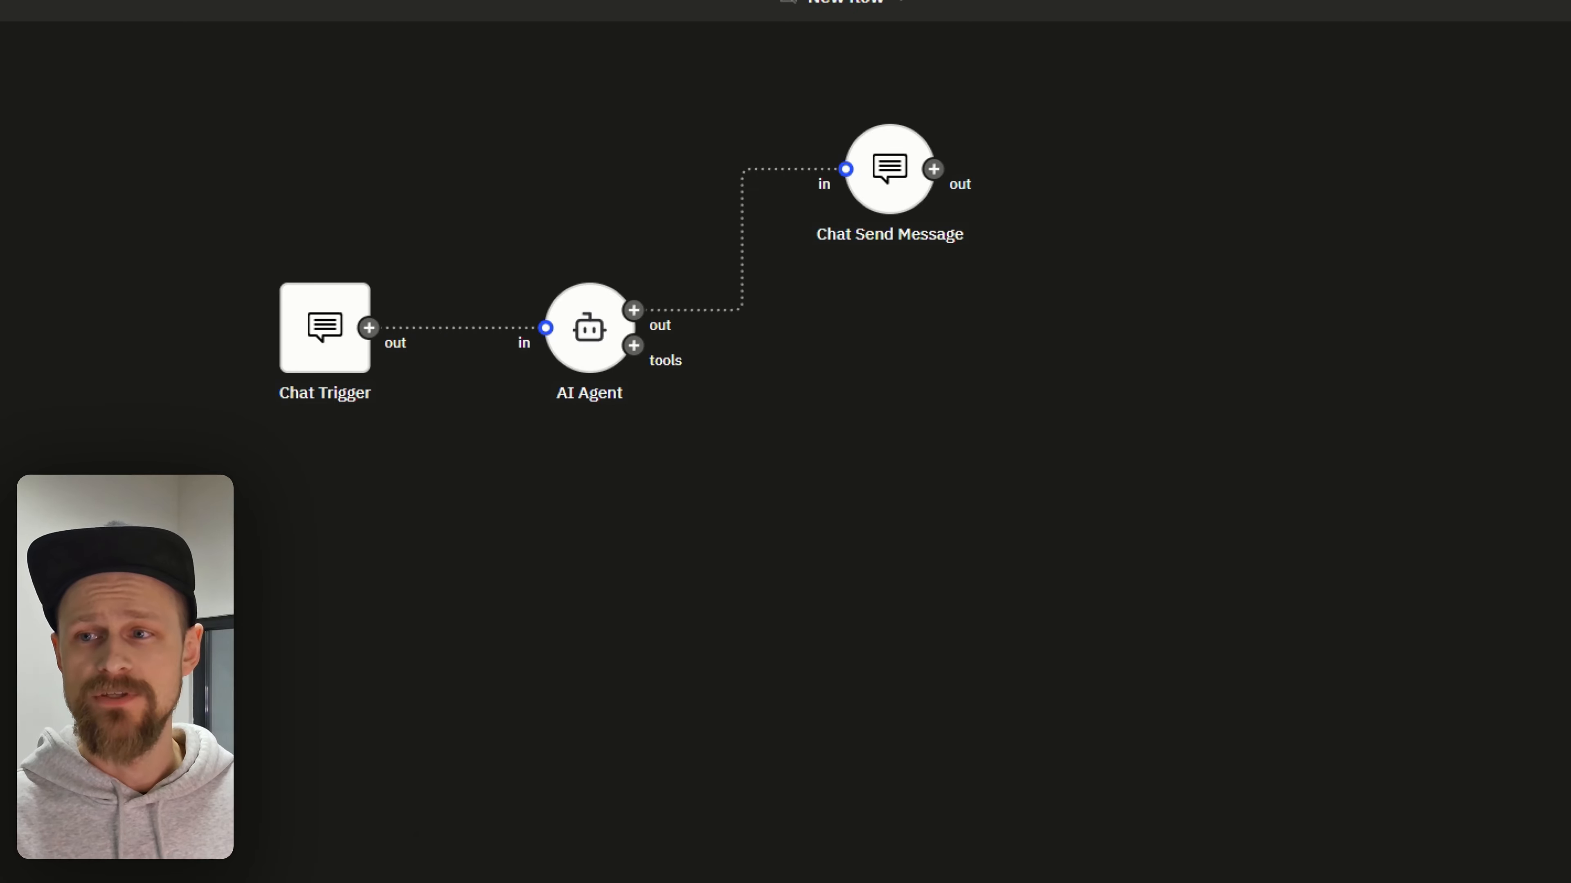
click(636, 347)
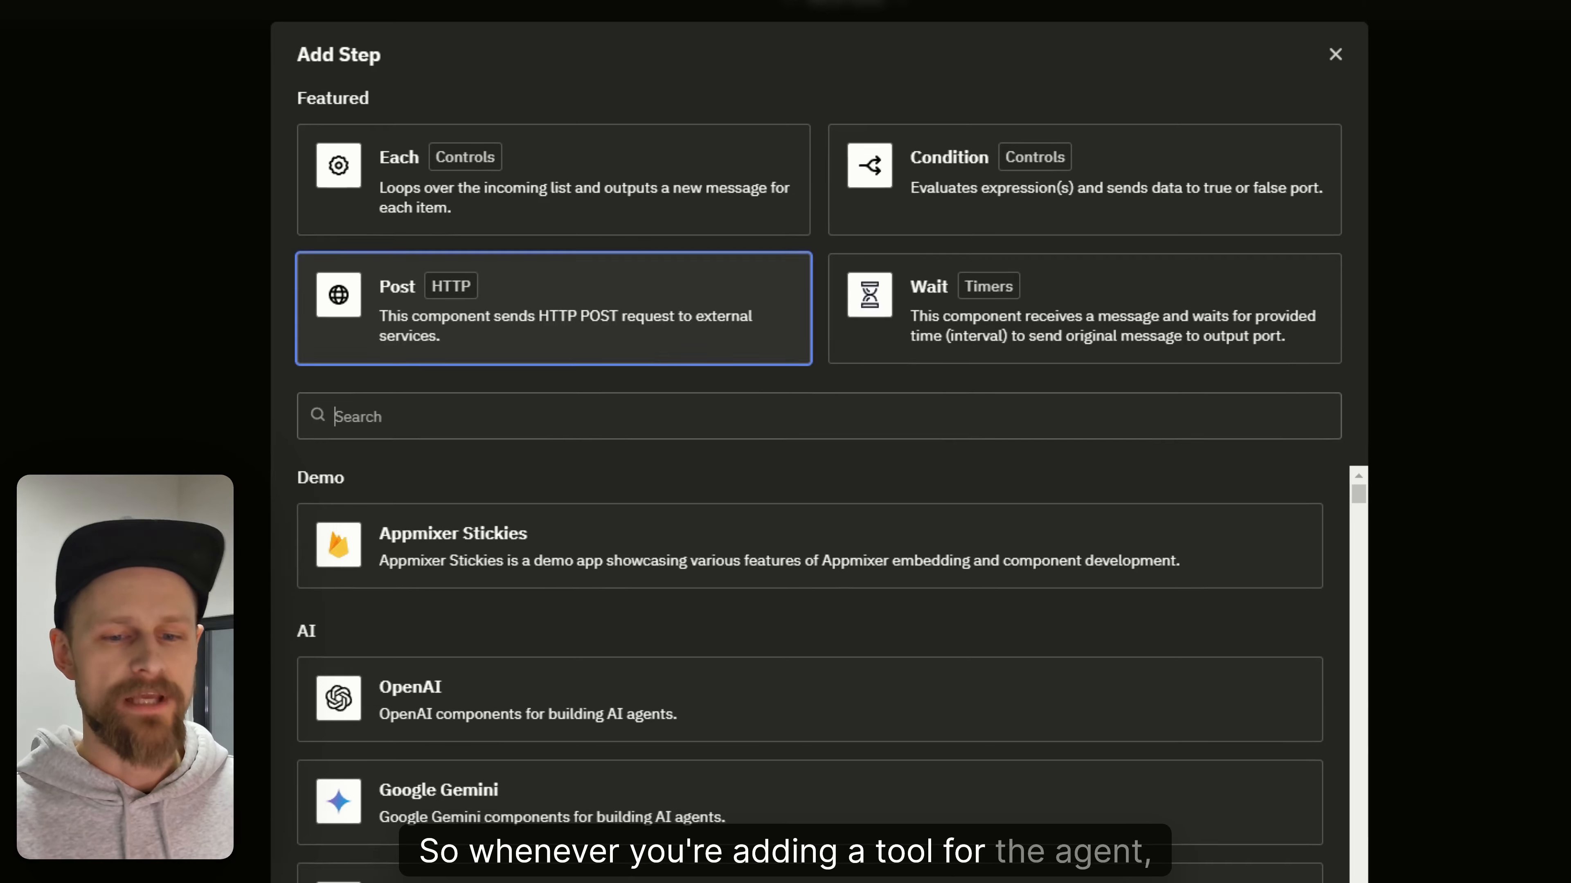
click(727, 879)
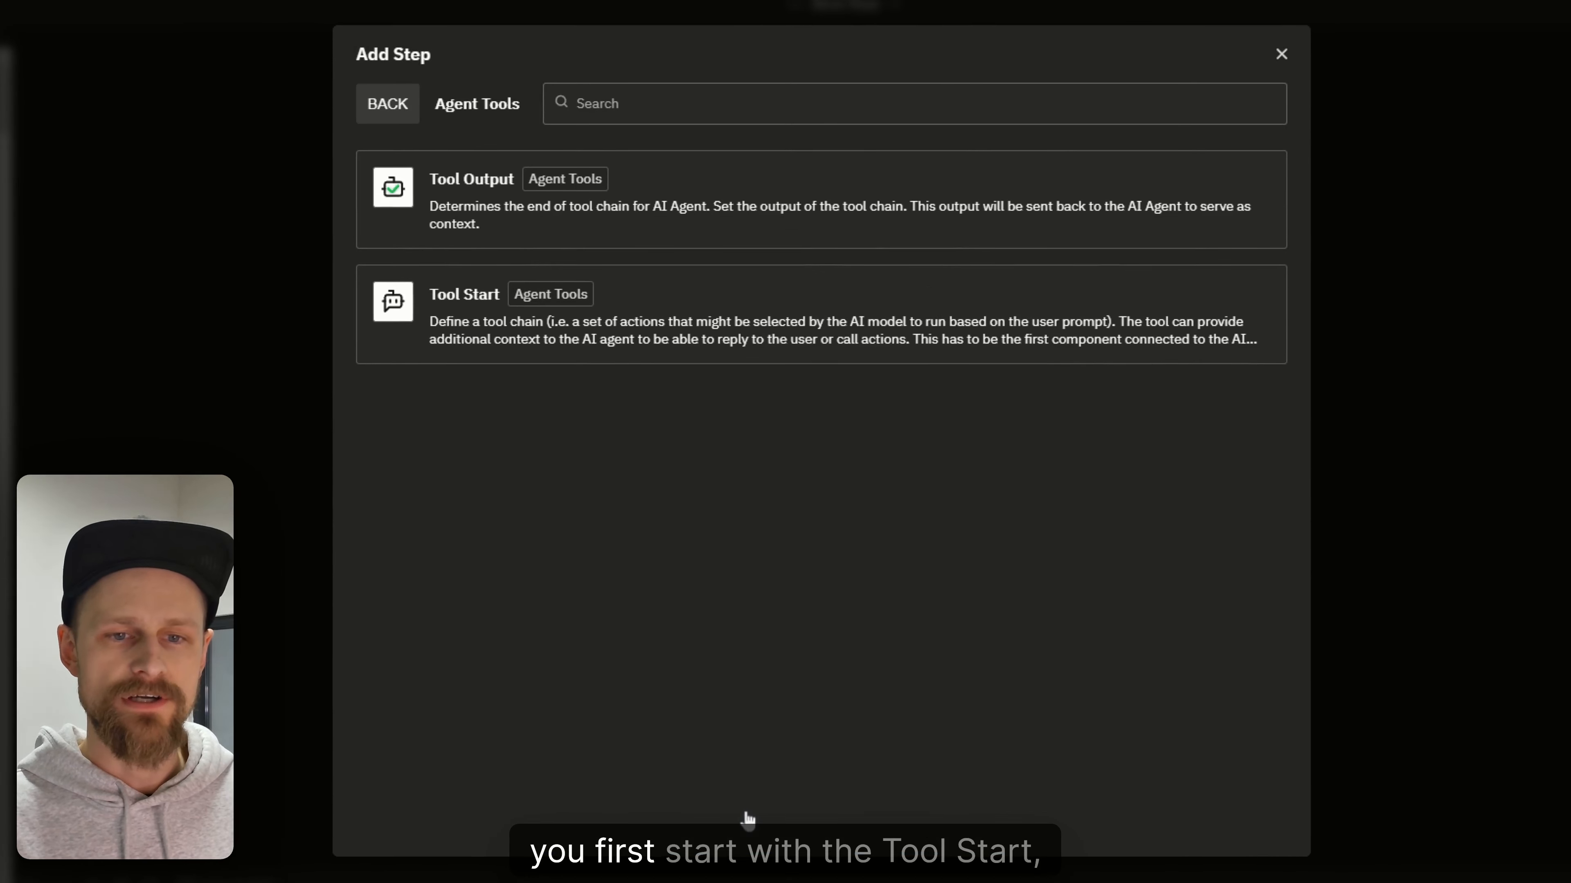
click(452, 323)
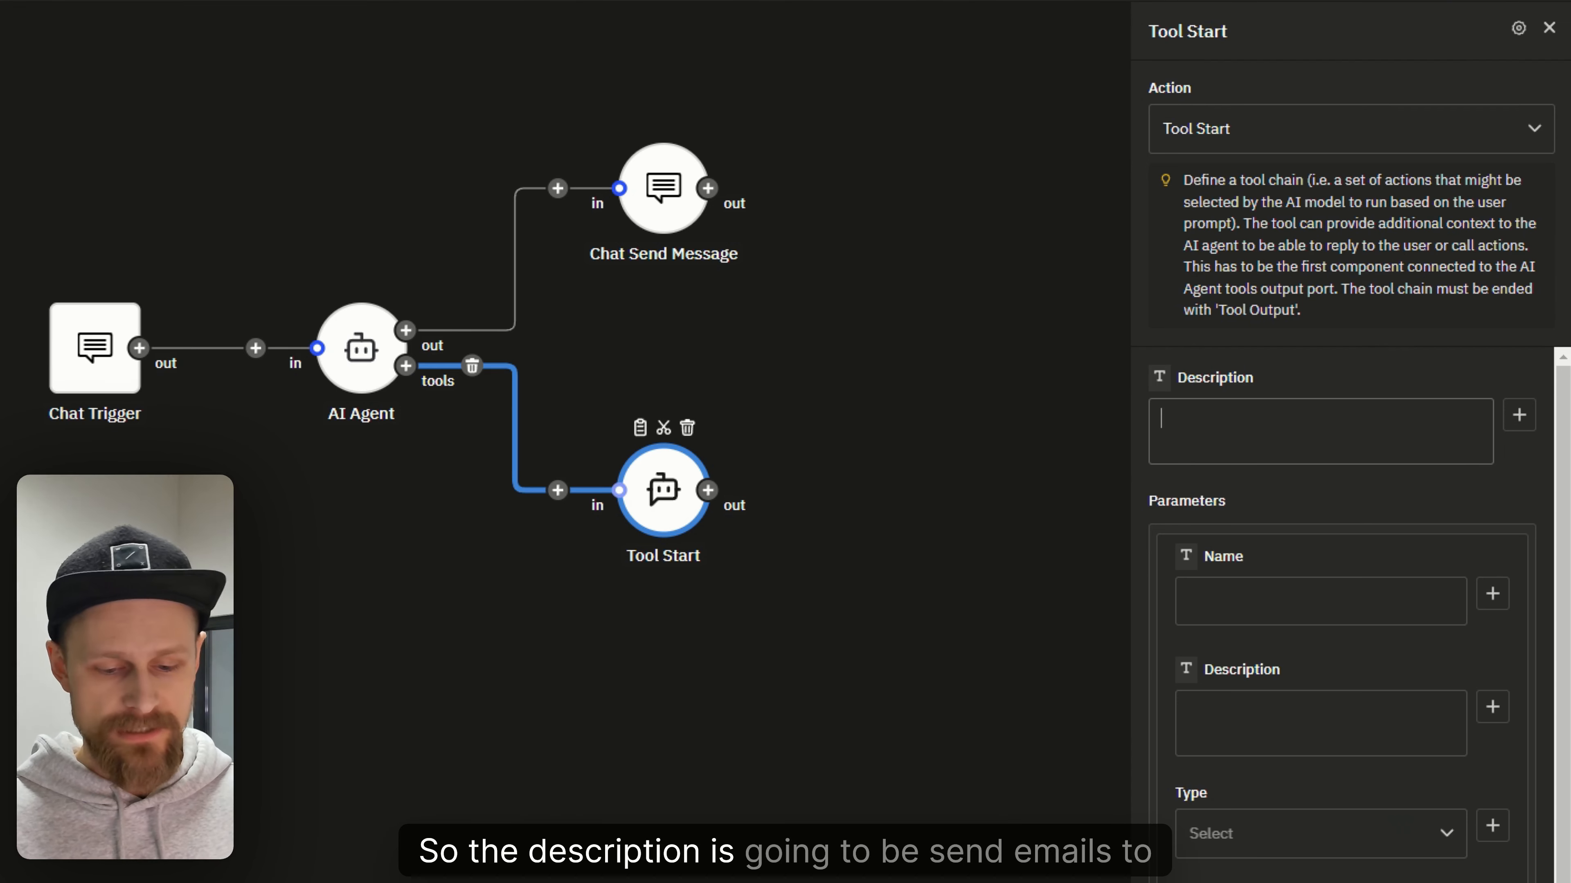
Describe the Tool Start step as "send emails to the product team"
text(ils)
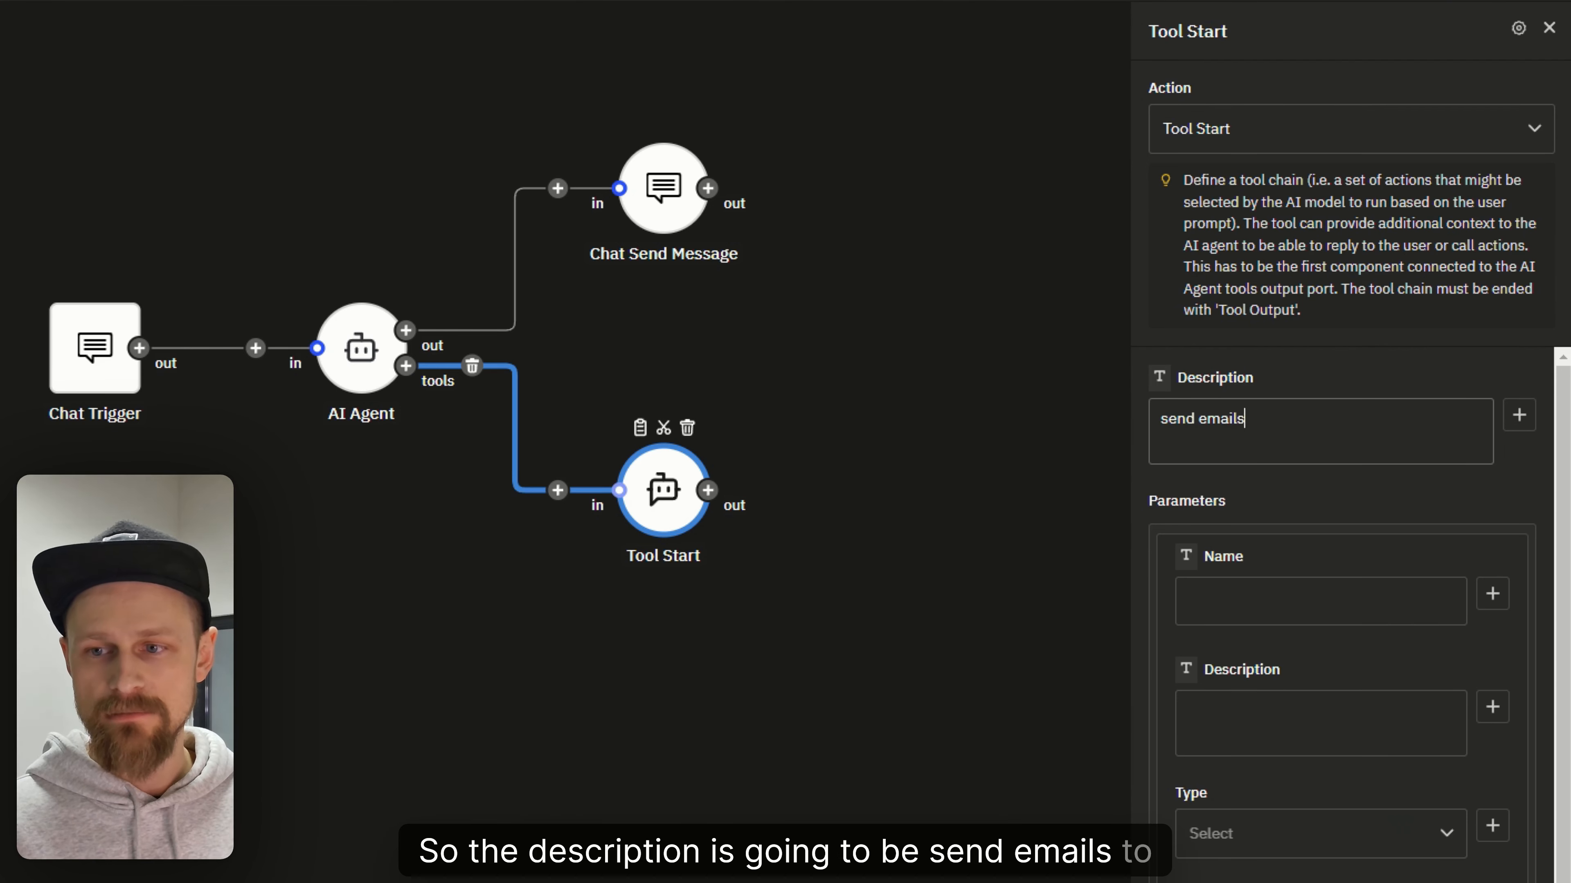
text( to the produc)
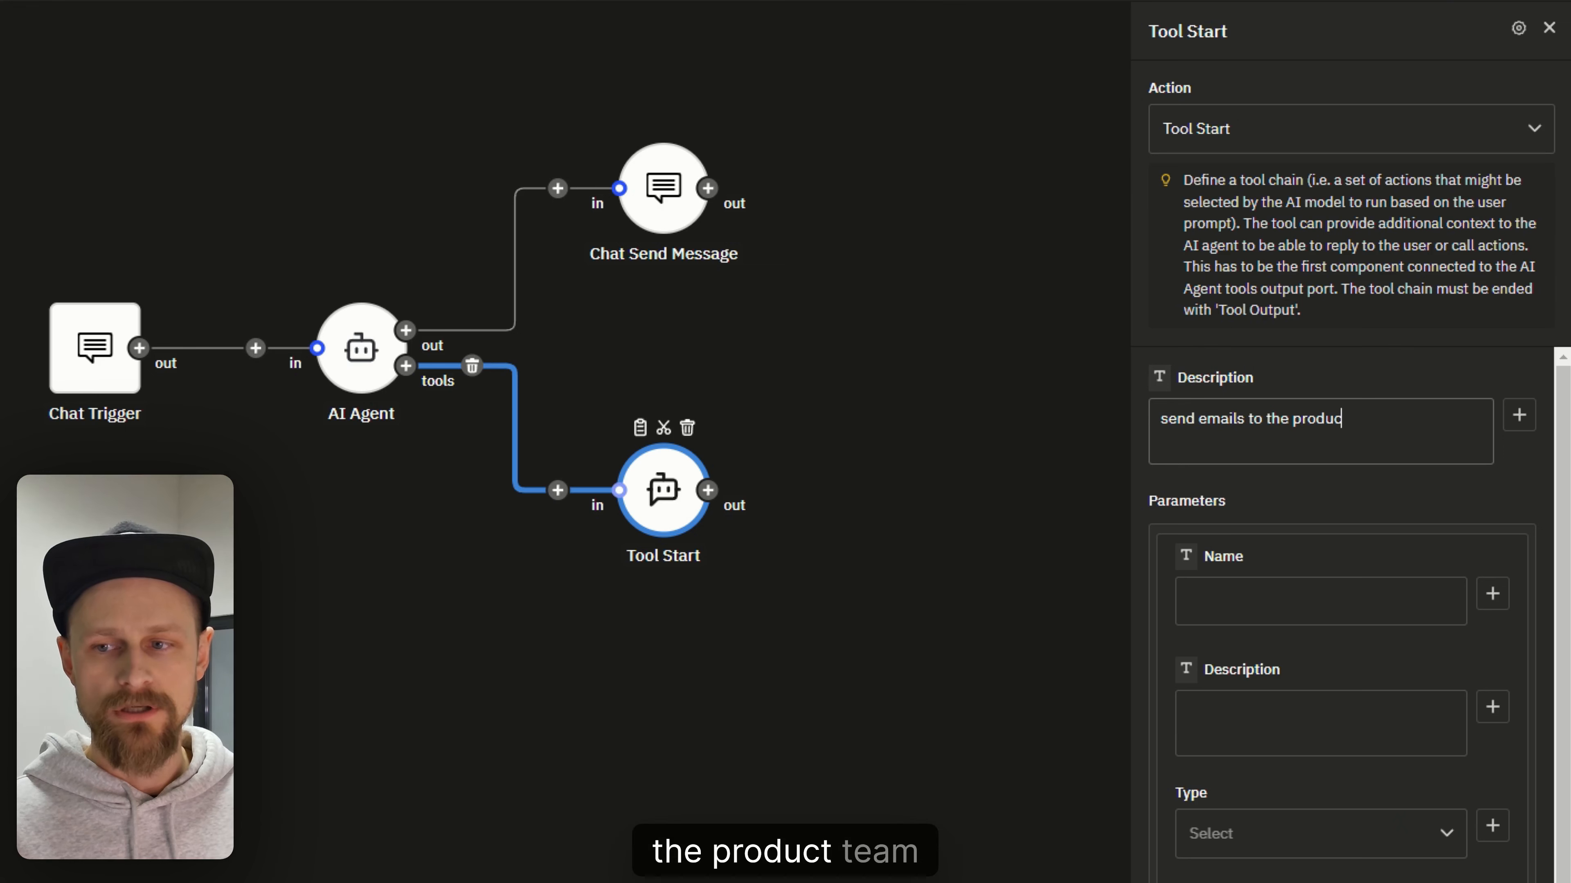
text(t team)
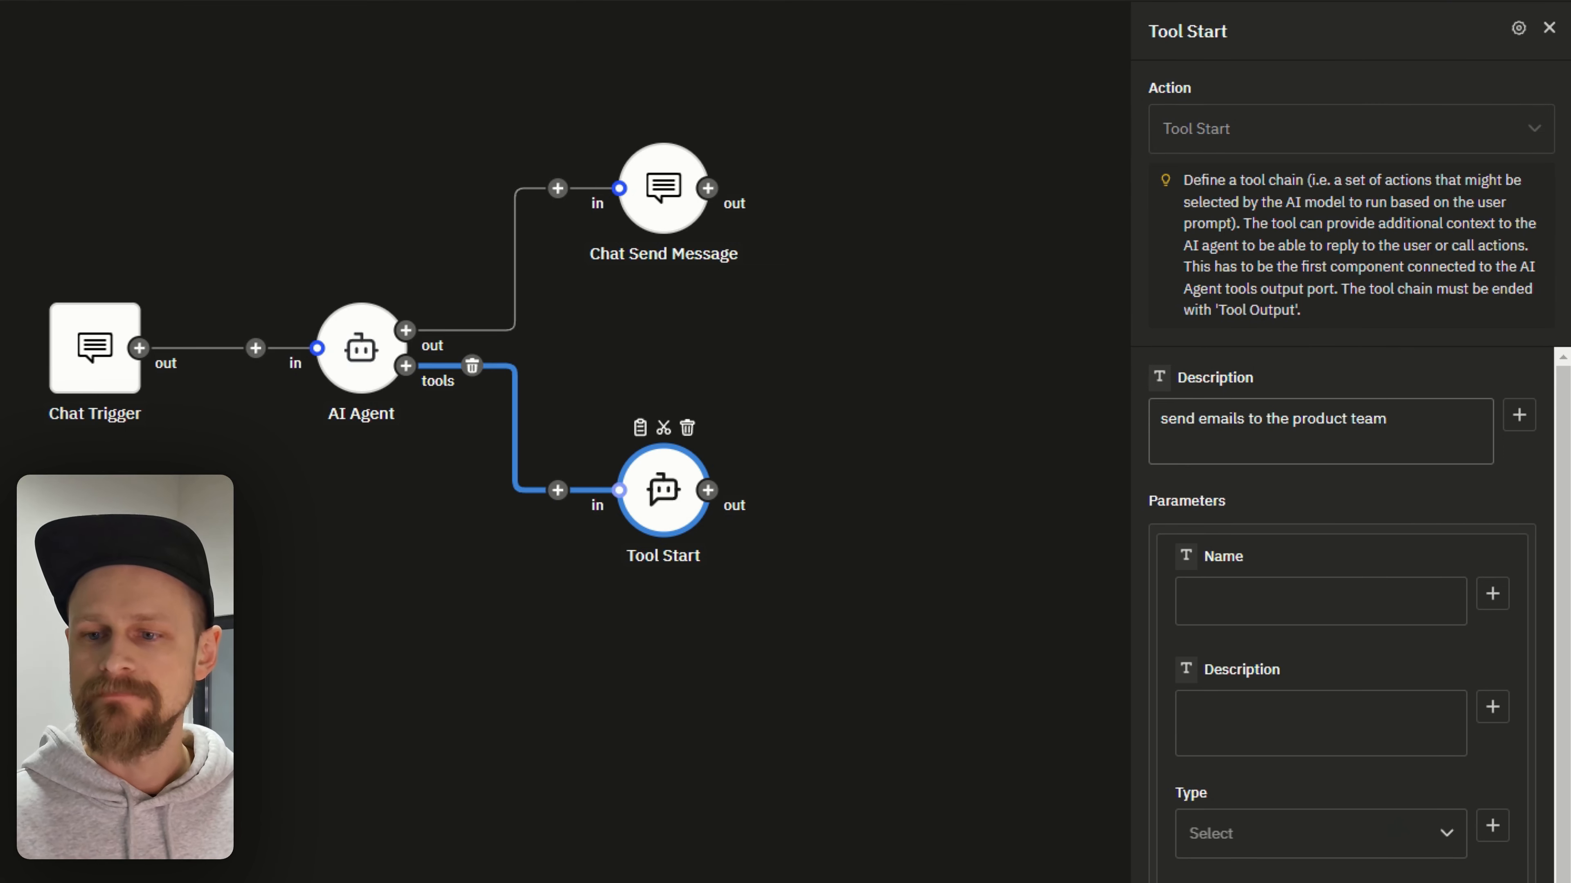
Name the Tool Start step's first parameter "recipient" and leave its description empty
scroll(1392, 585, down, 1)
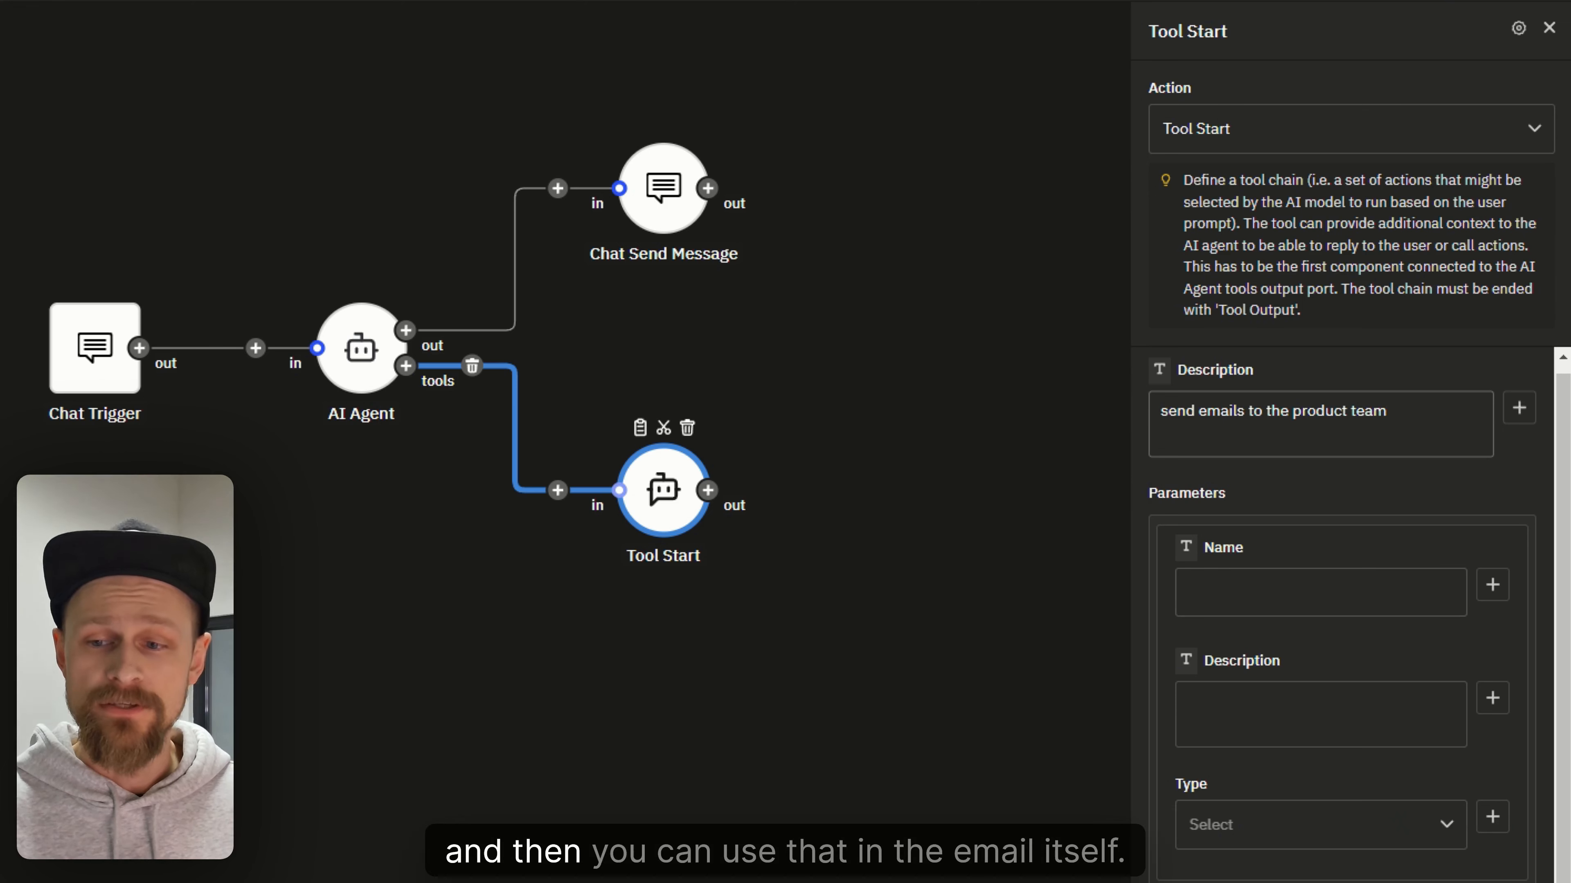
click(1319, 592)
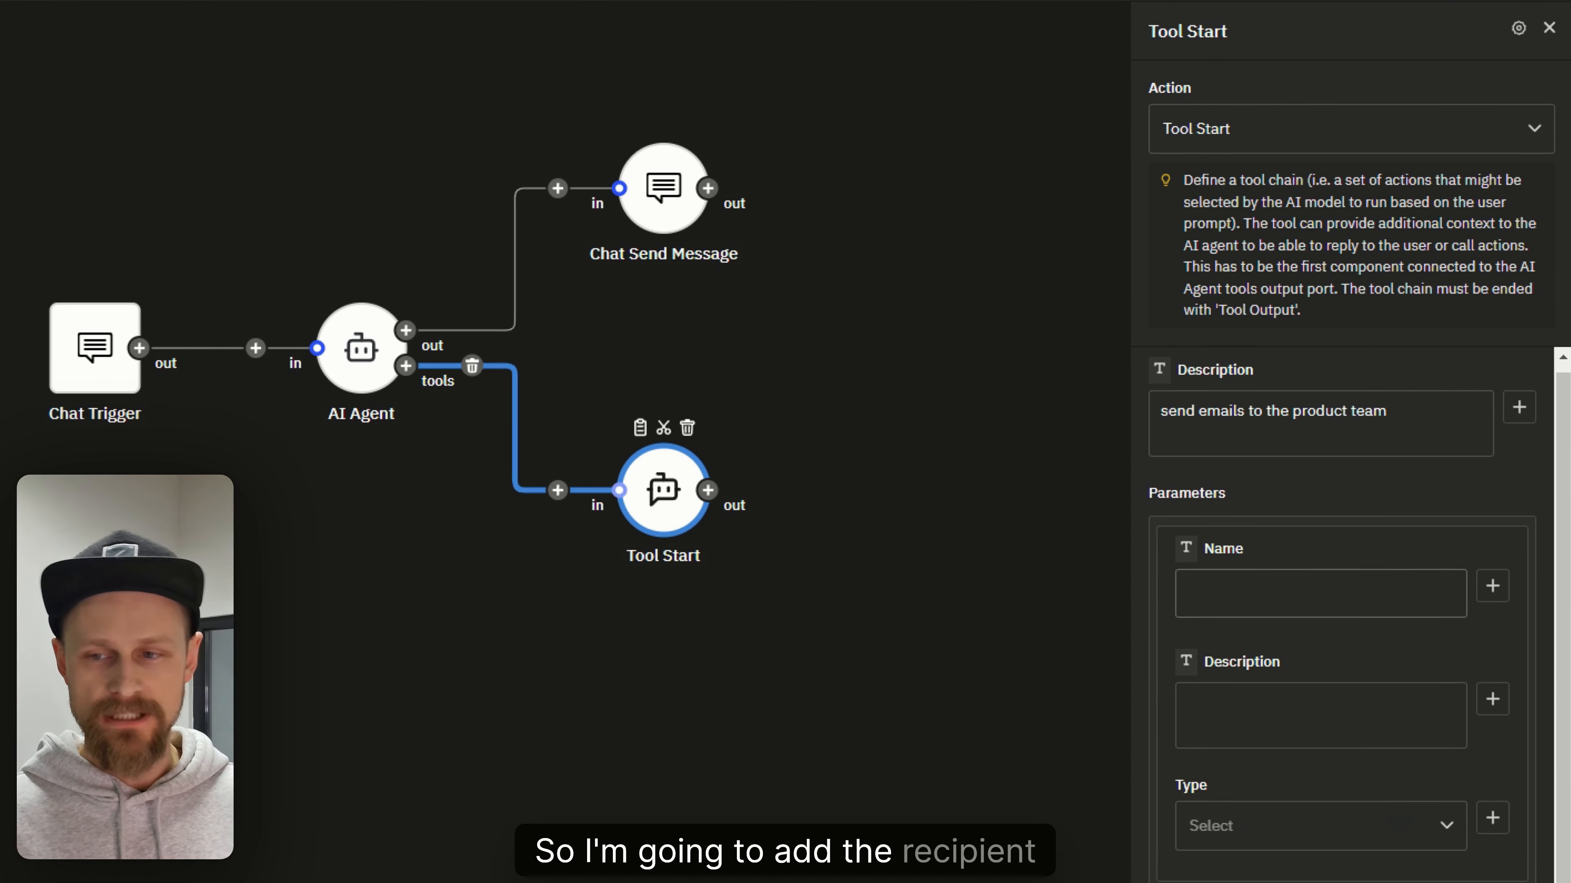
text(recipient)
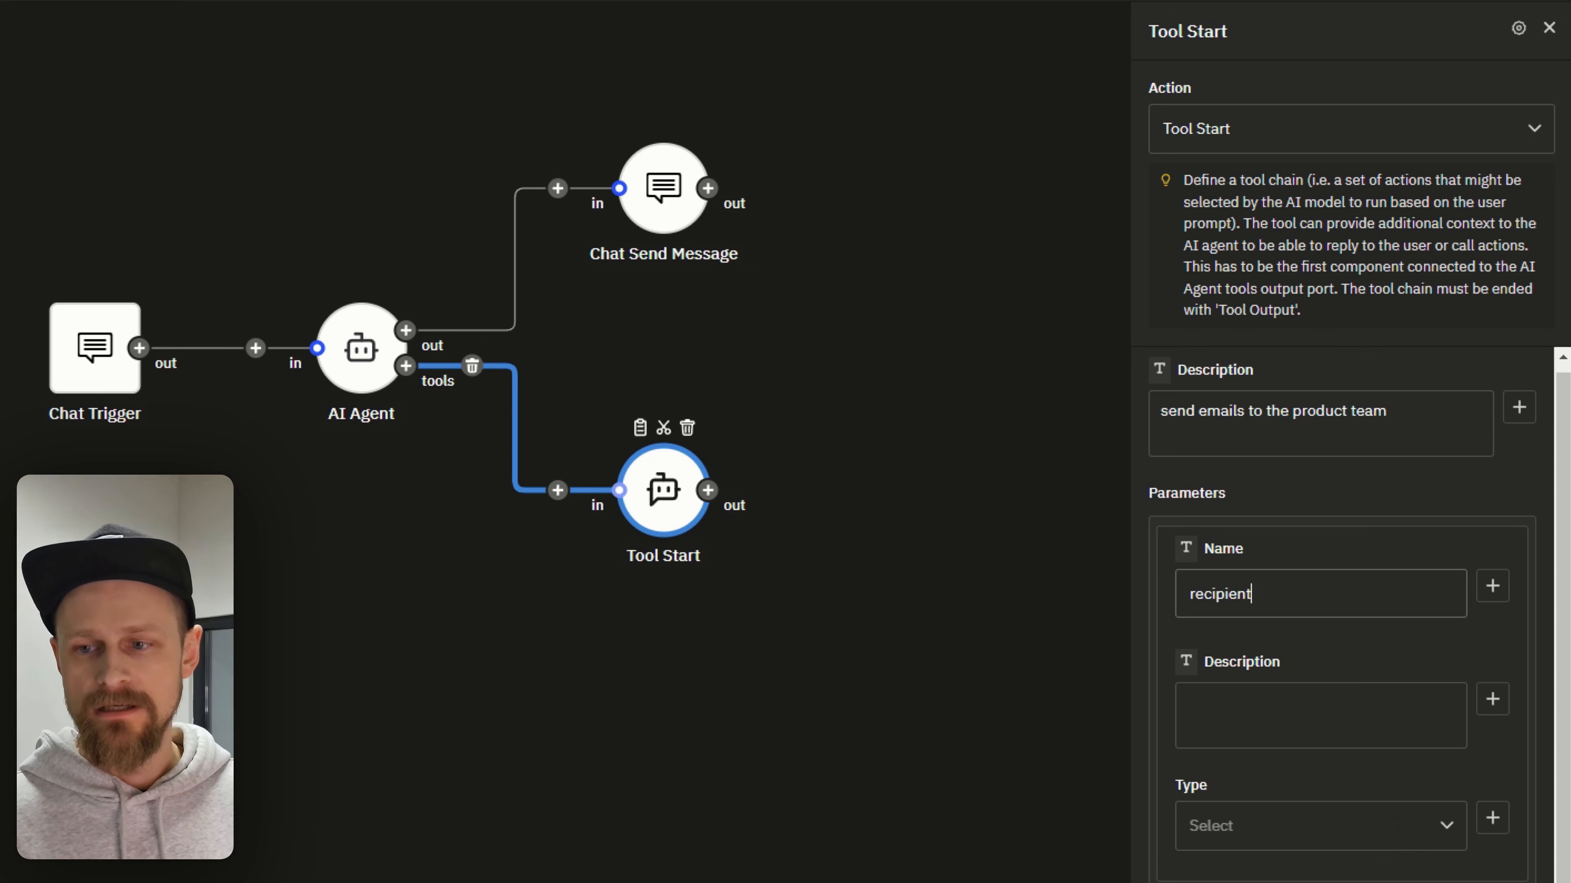
click(1319, 715)
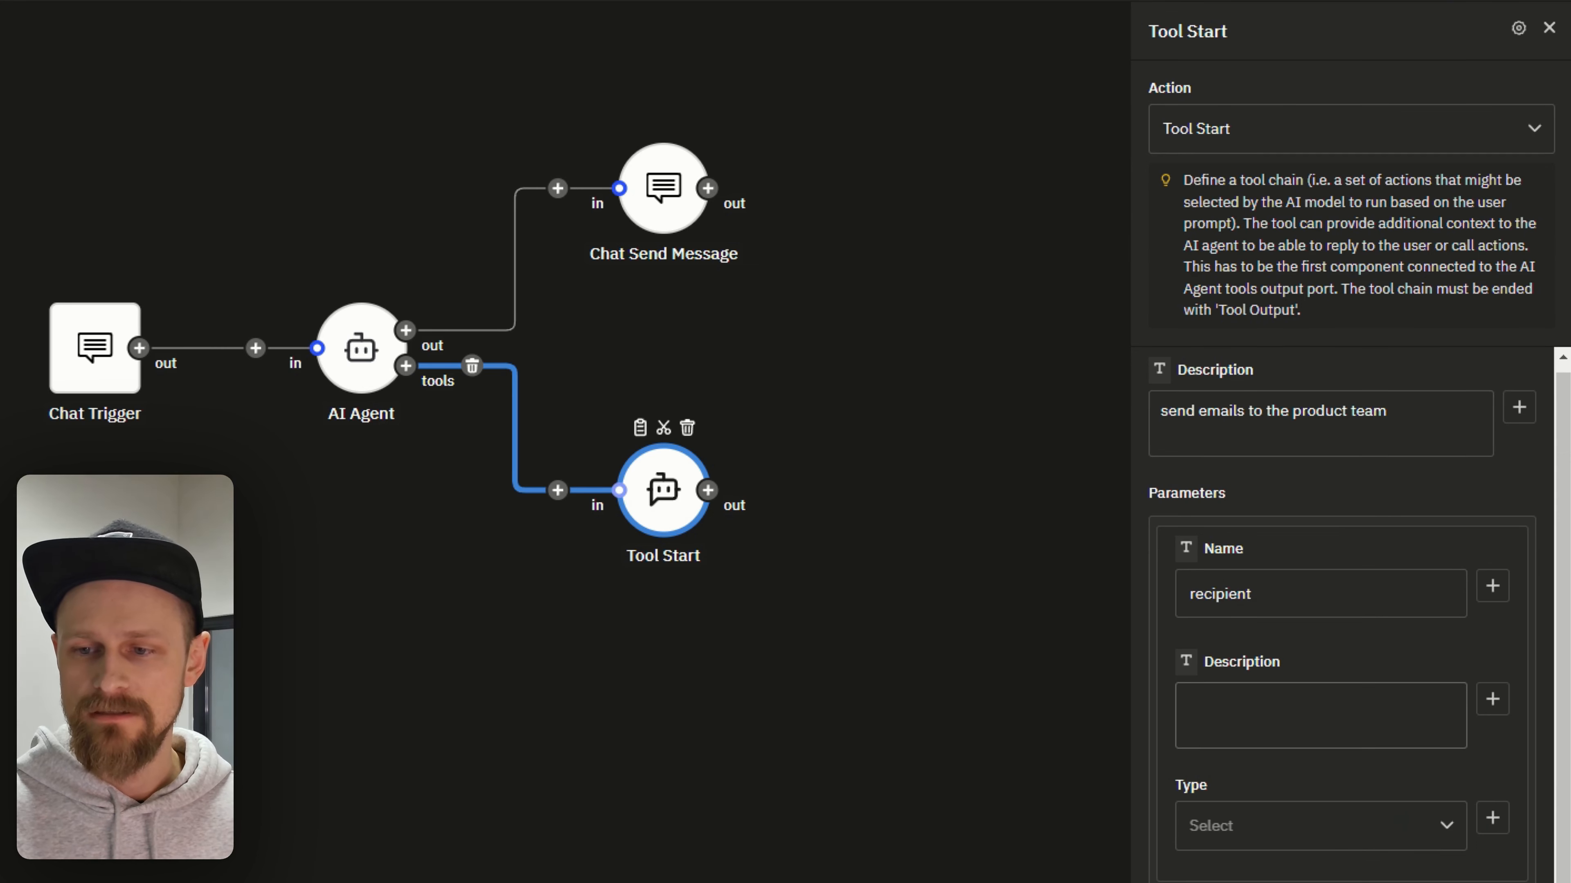
Add a second parameter to the Tool Start step and name it "subject"
click(1342, 881)
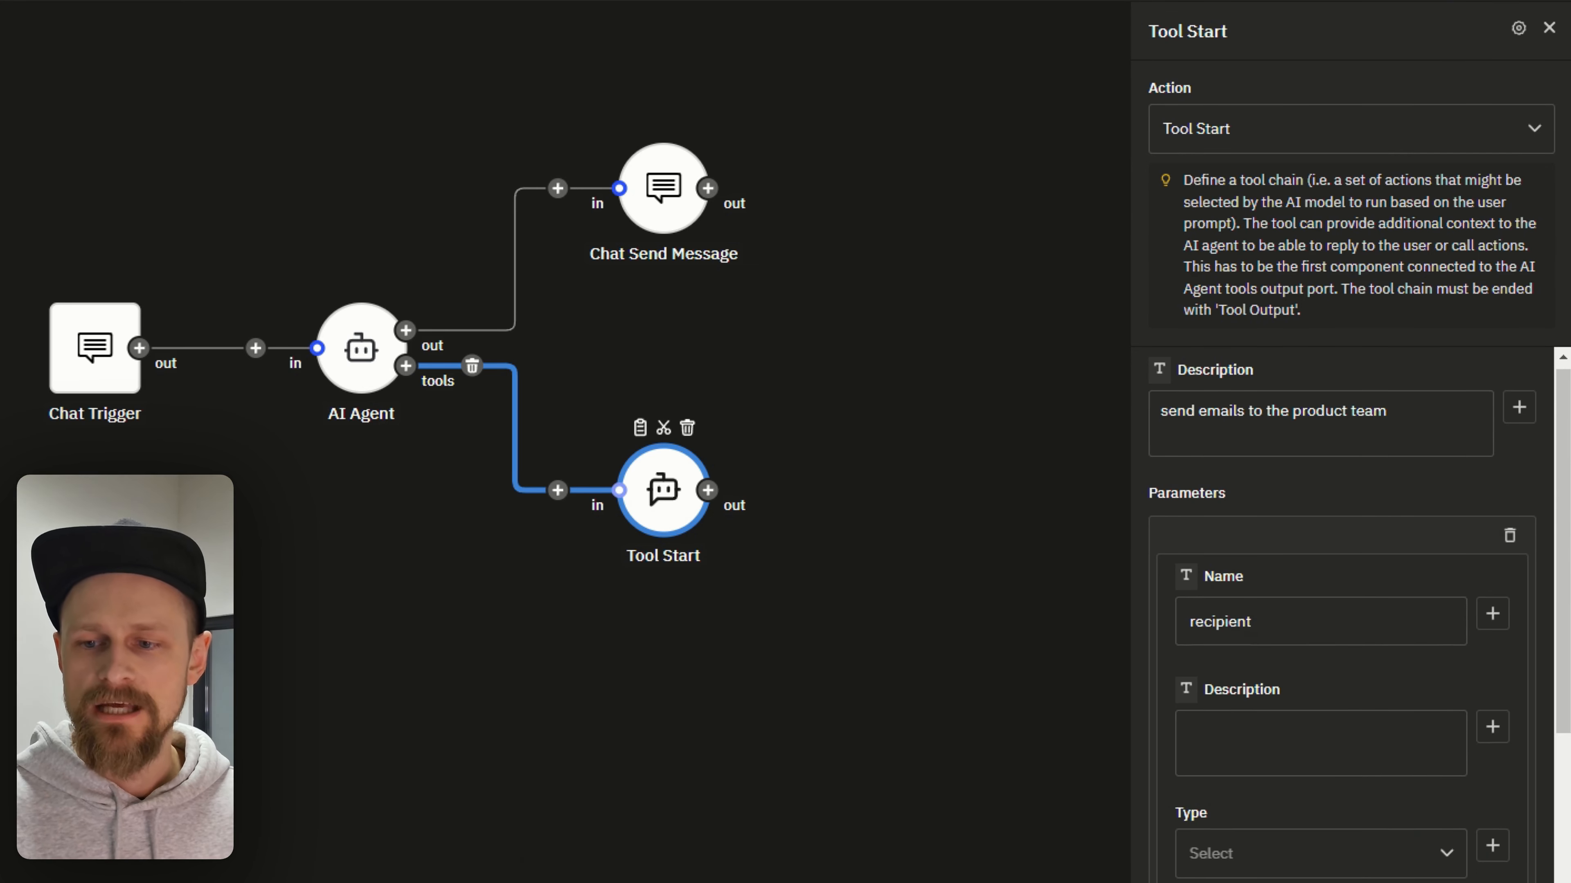
scroll(1352, 767, down, 2)
scroll(1354, 770, down, 4)
scroll(1348, 730, up, 1)
click(1310, 591)
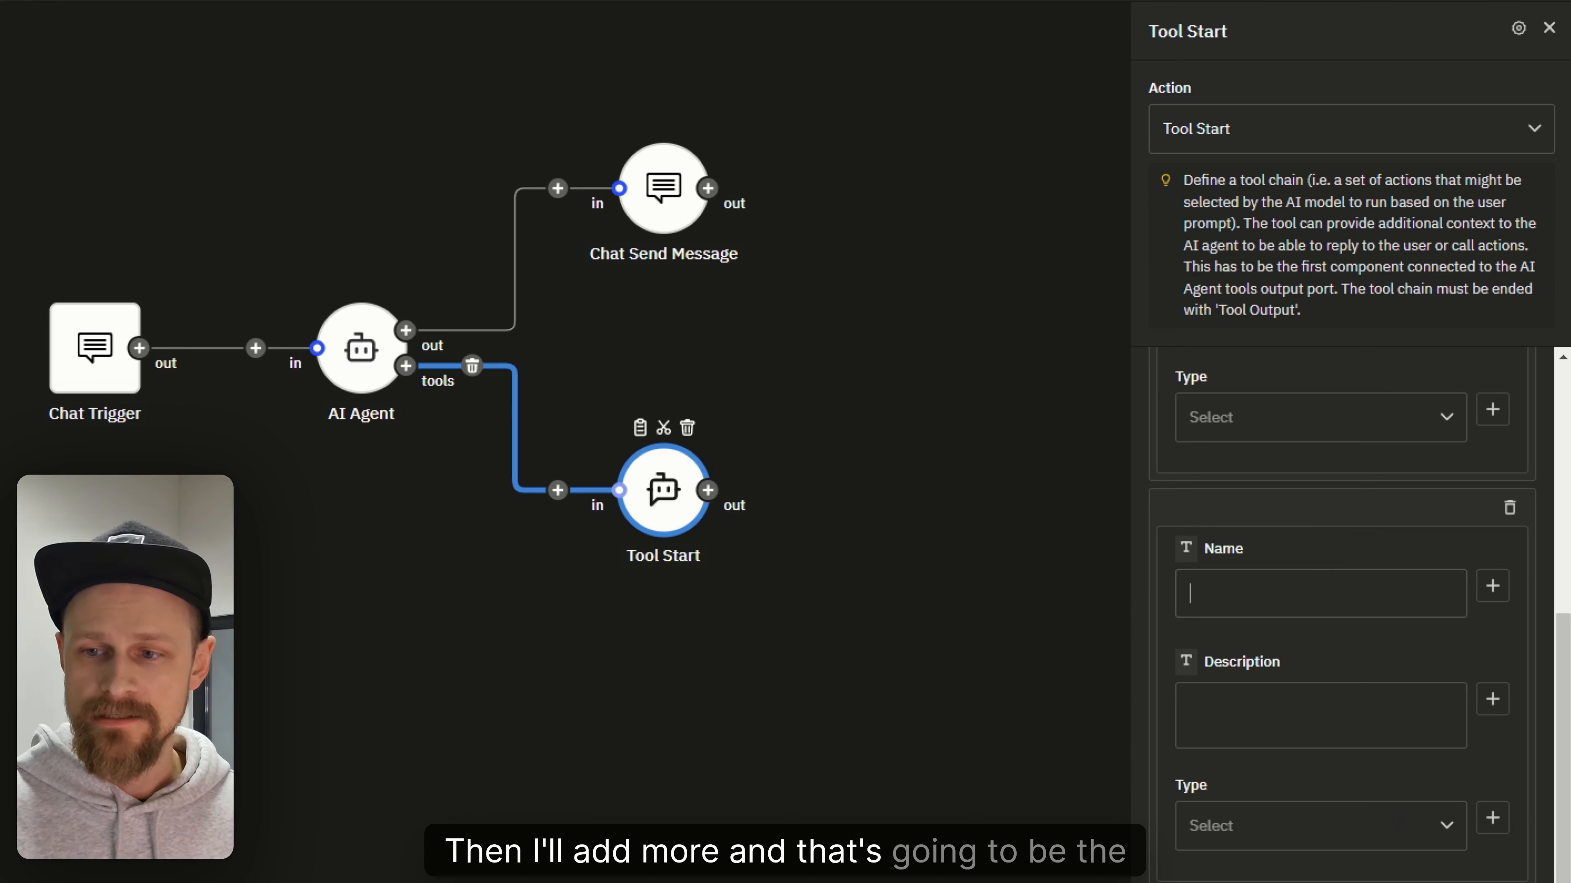
text(subjet)
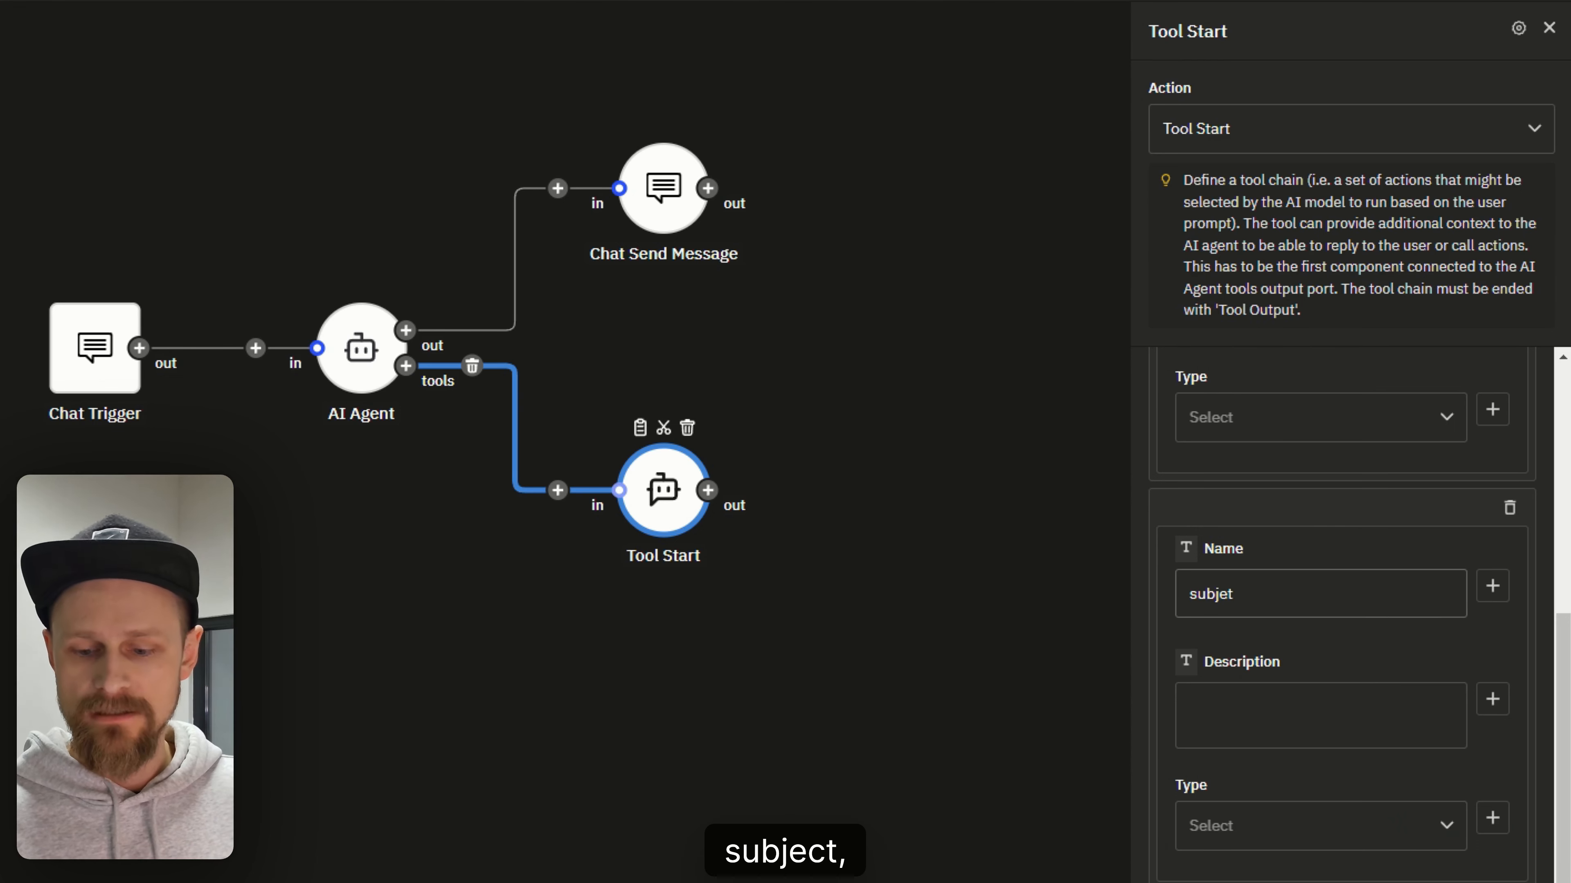
key(BackSpace)
text(ct)
click(1310, 711)
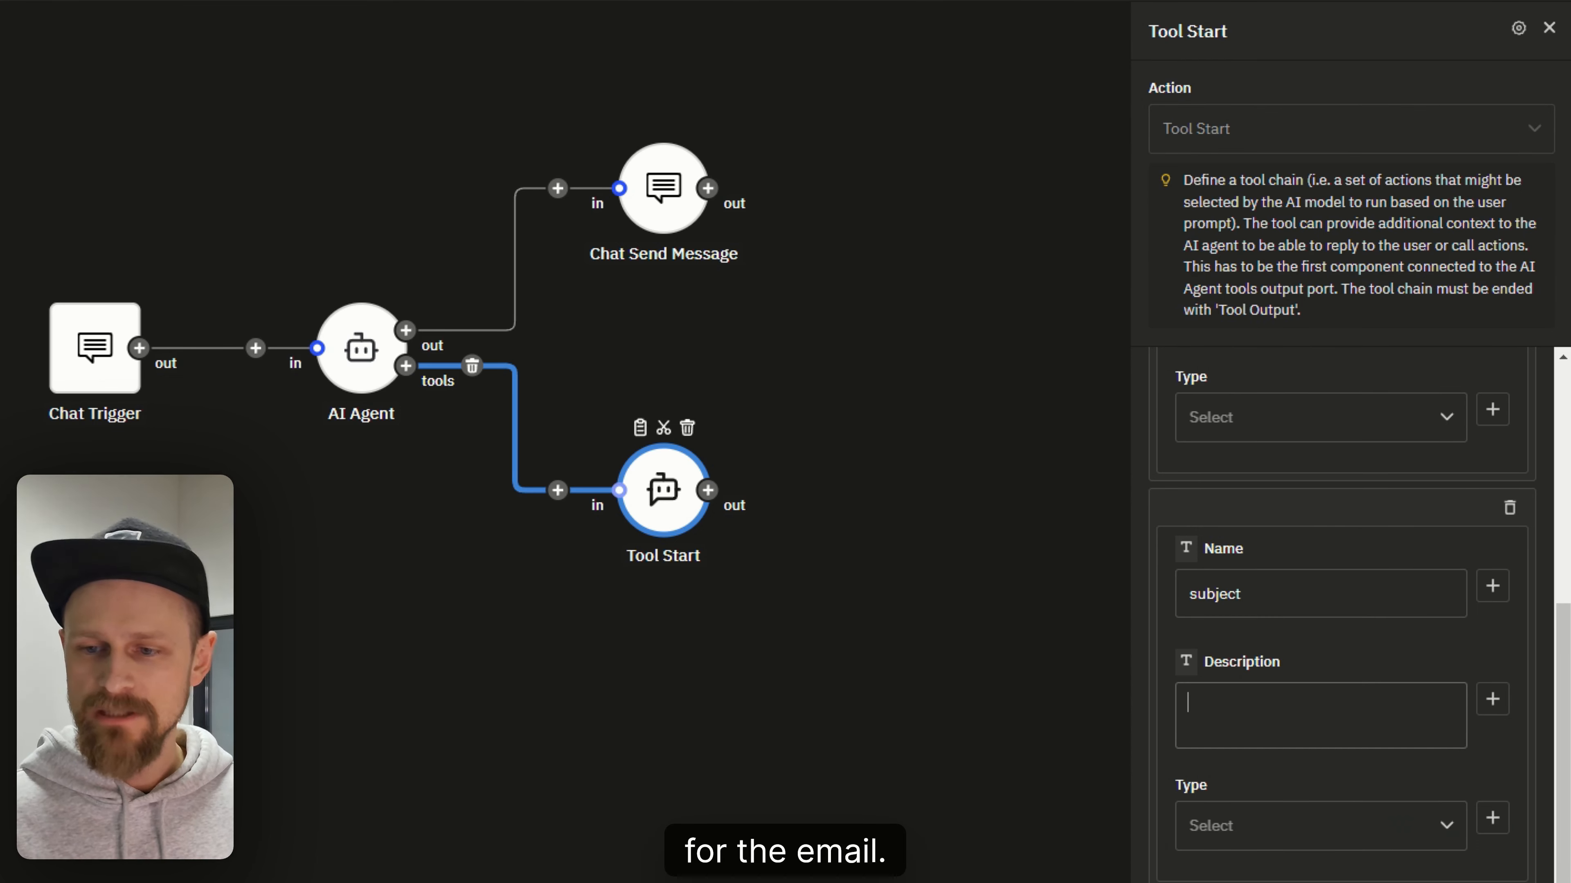
Enter "describe the subject in one sentence" as the subject parameter's description
text(de)
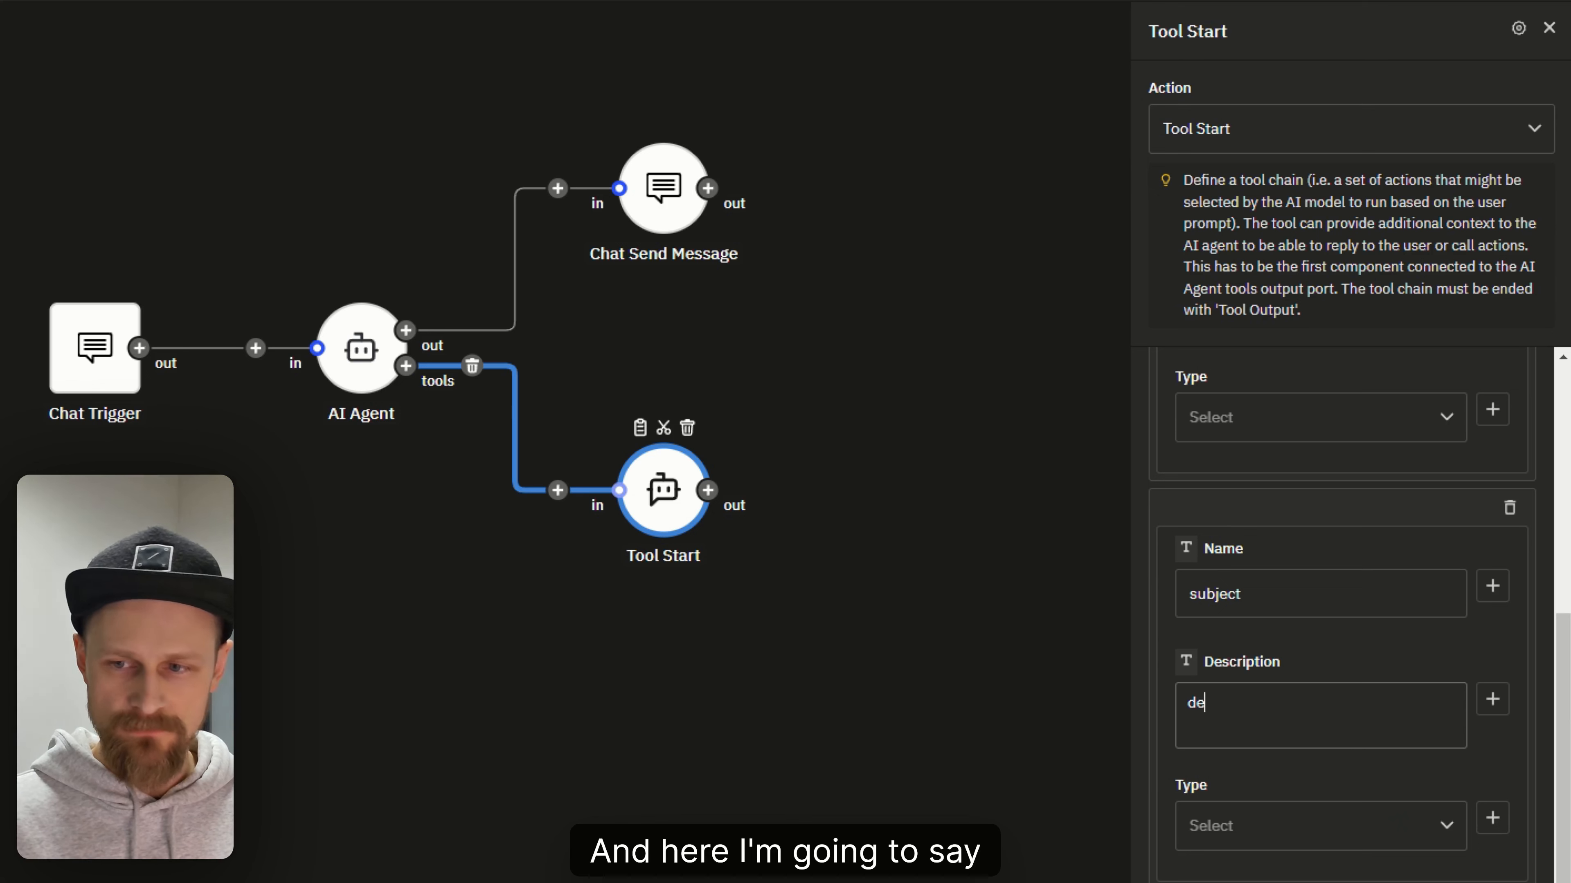
text(scribe the)
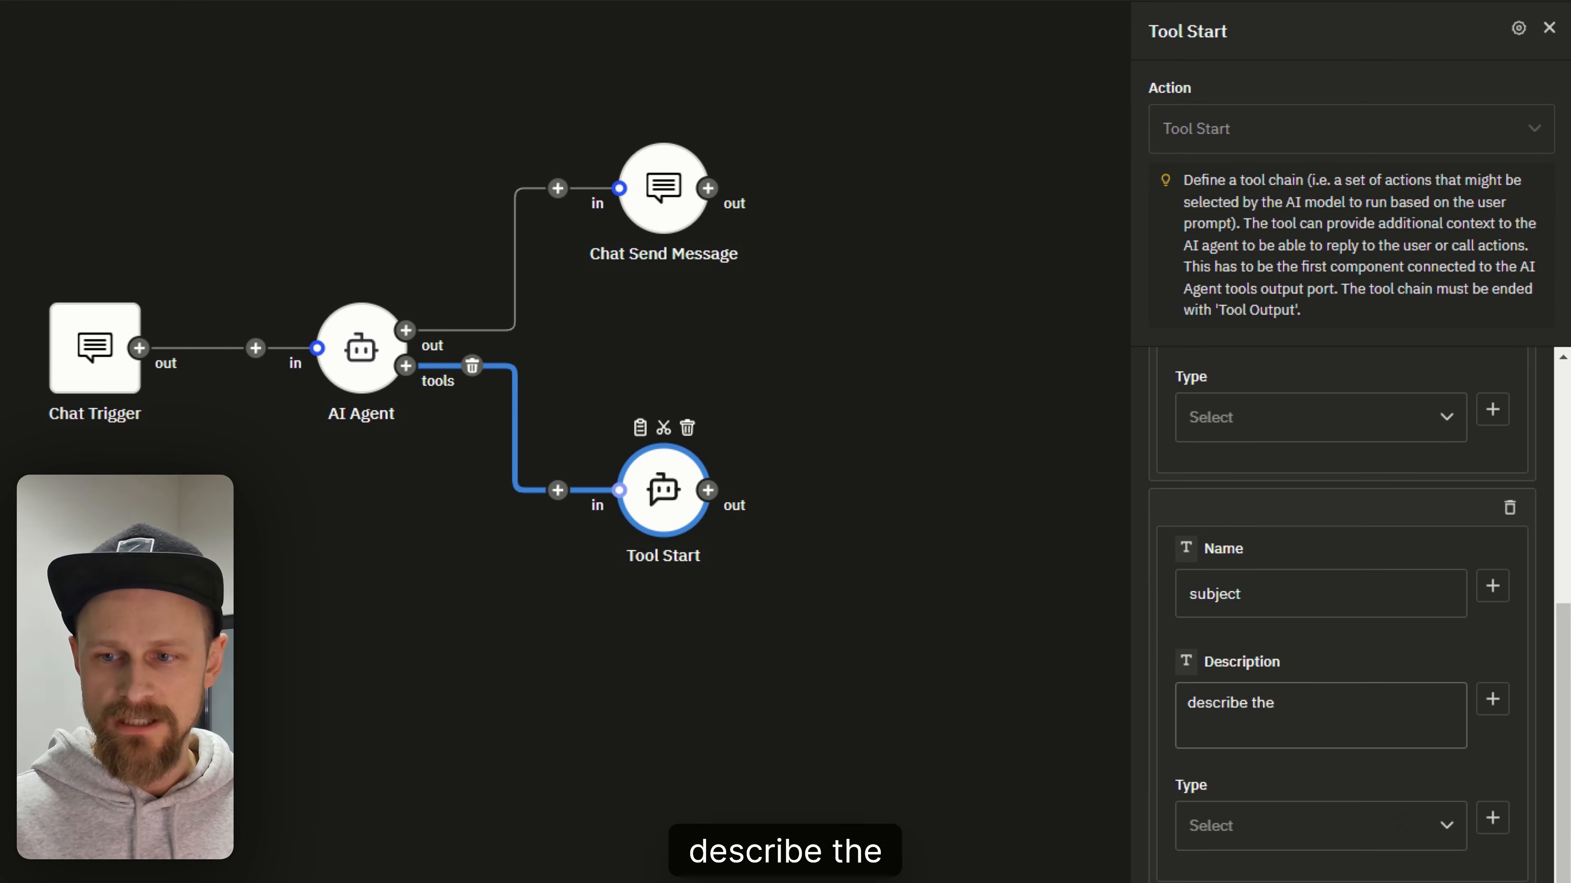
text( subject inone)
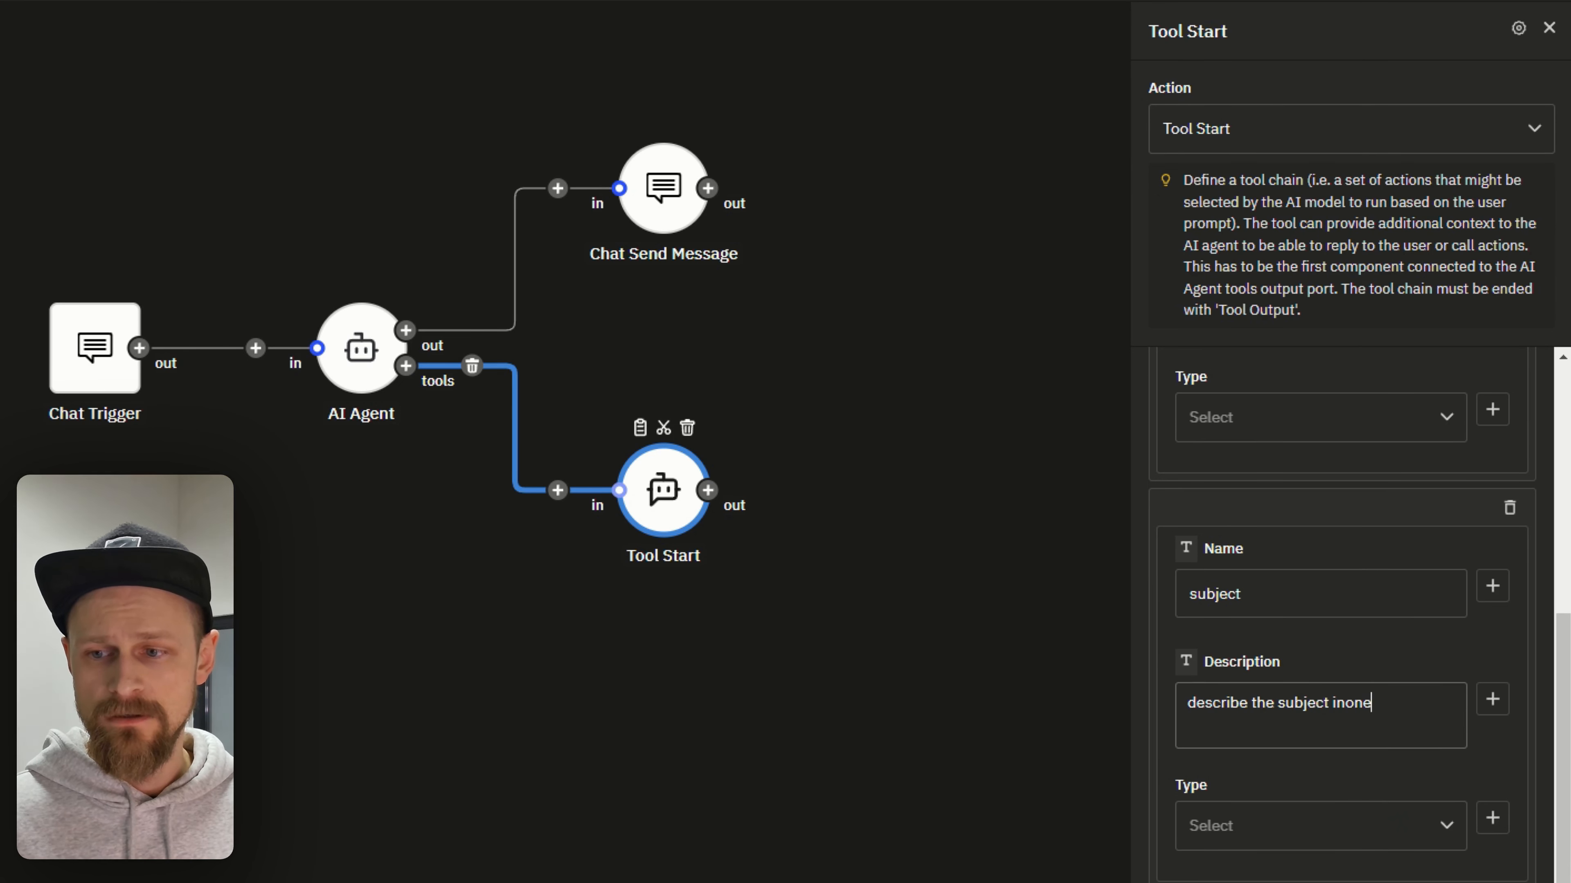
key(BackSpace)
key(BackSpace)
key(BackSpace)
text(one sent)
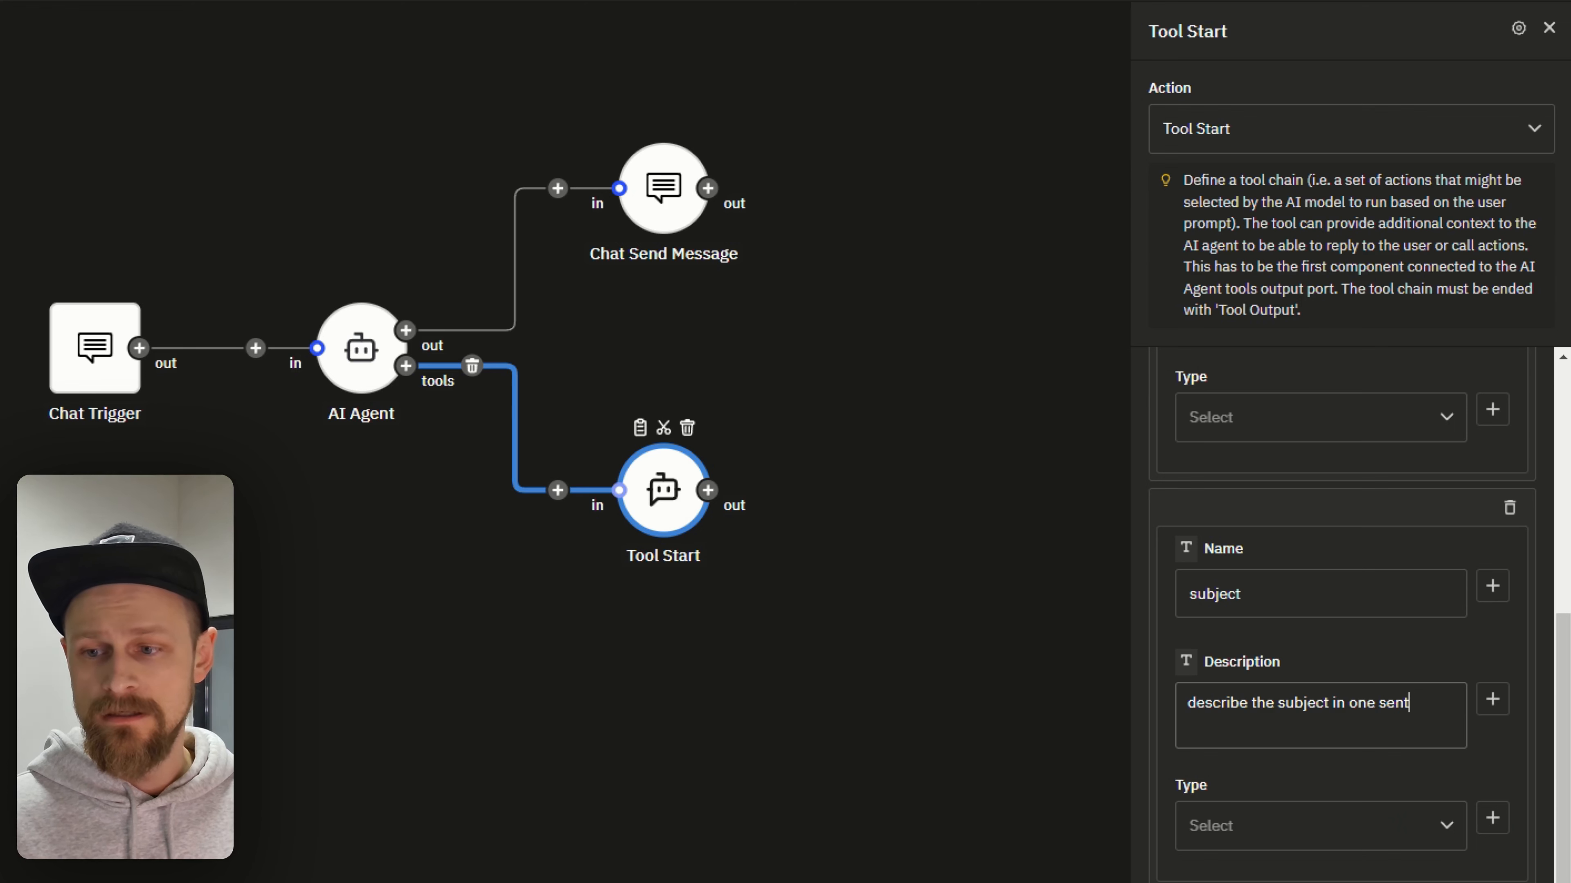
text(ence)
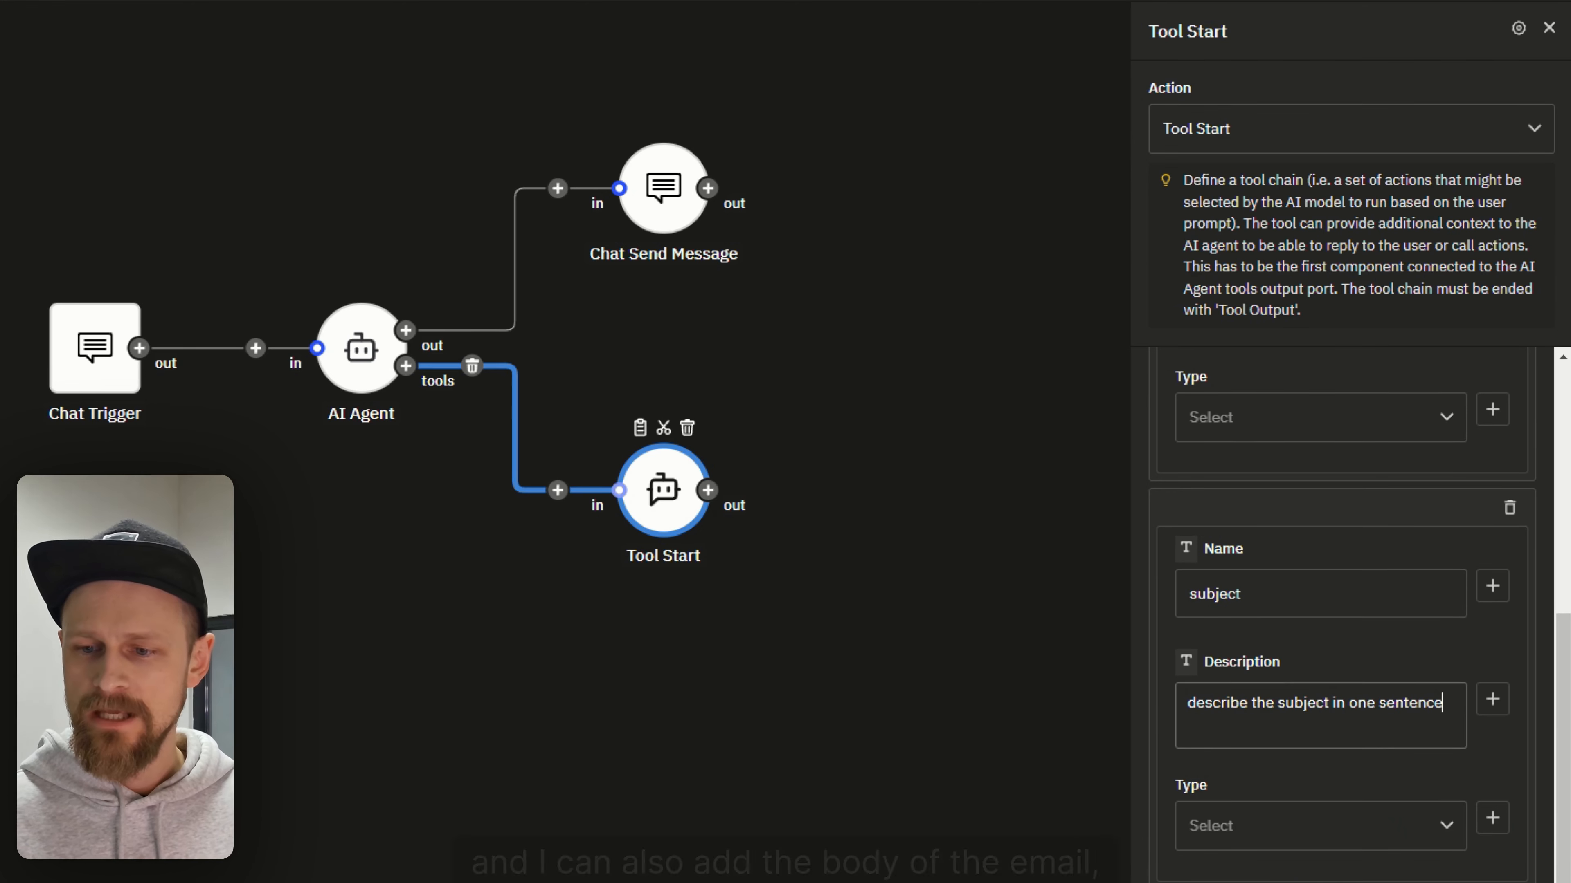
Add a third Tool Start parameter named "email body" with the description "the text of the email"
scroll(1342, 619, down, 5)
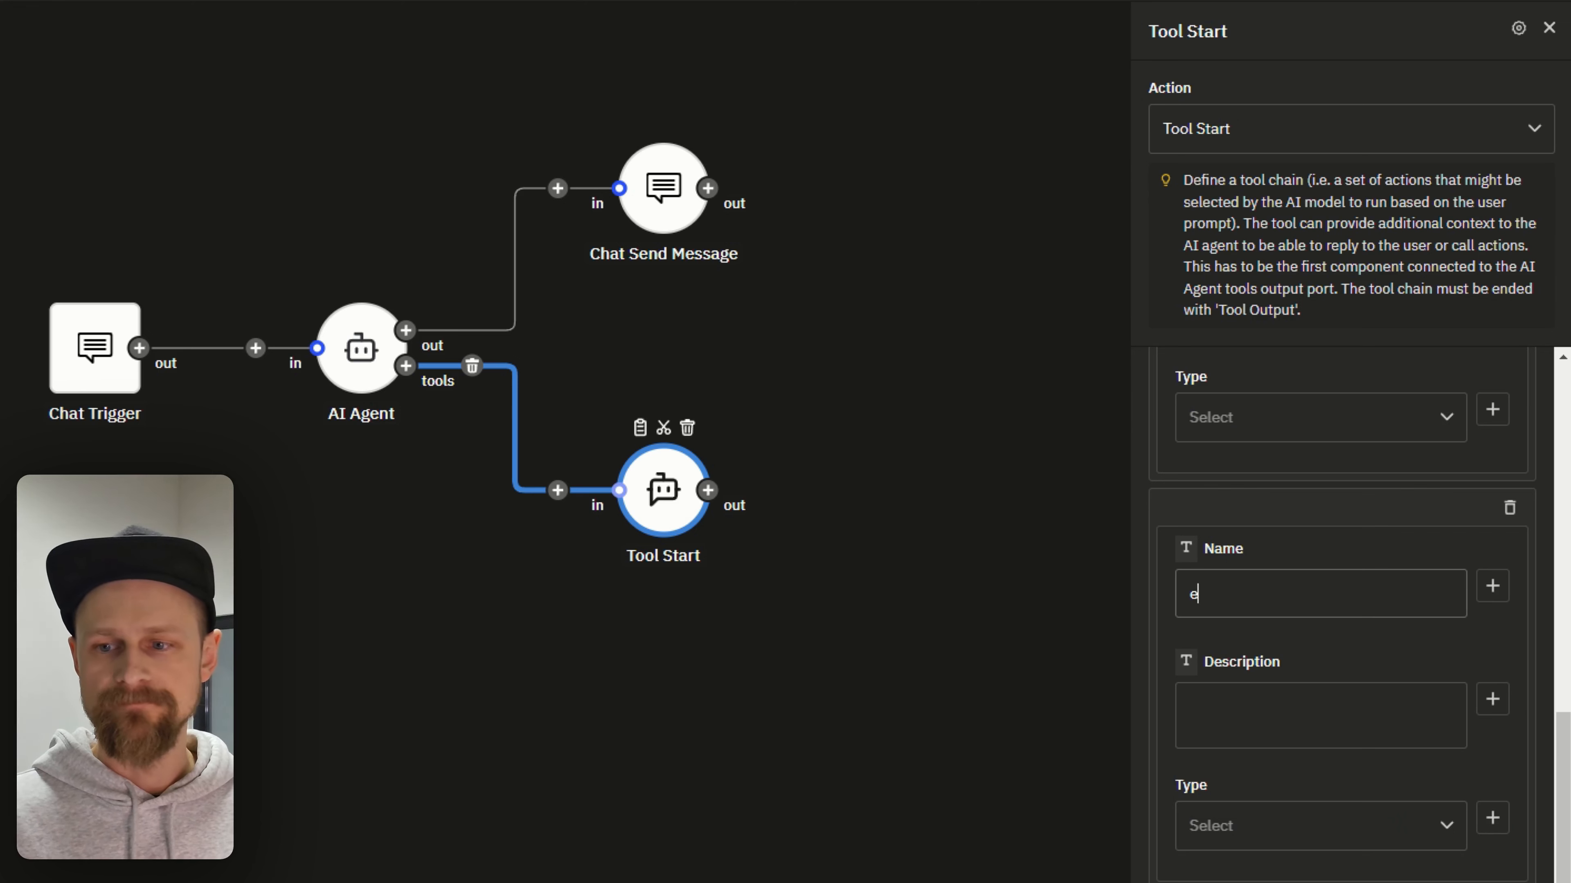
click(1286, 712)
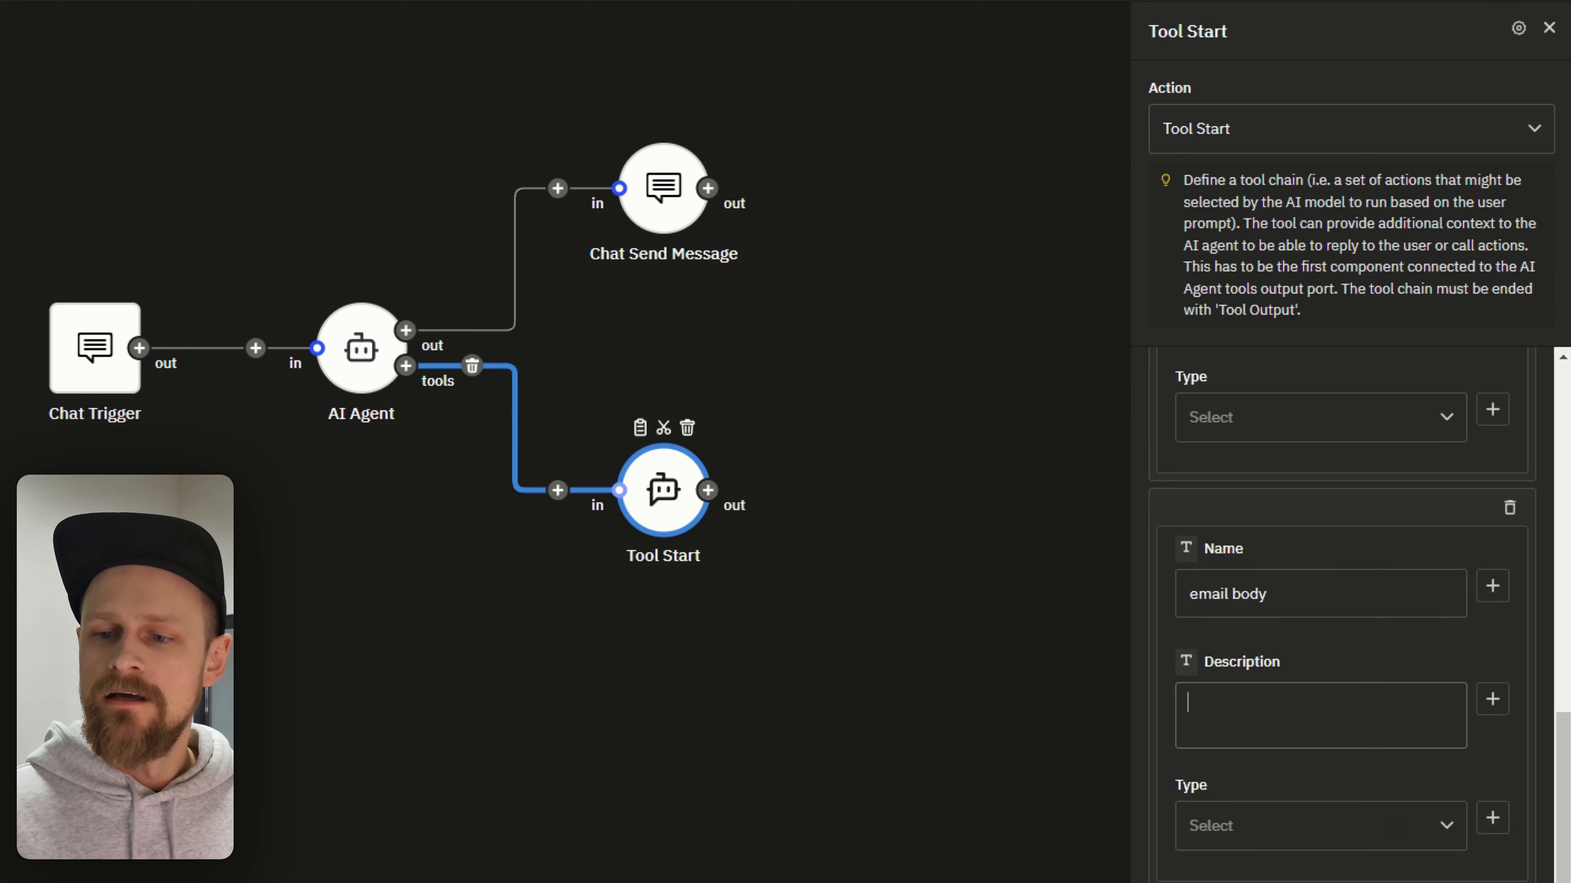
text(the text of t)
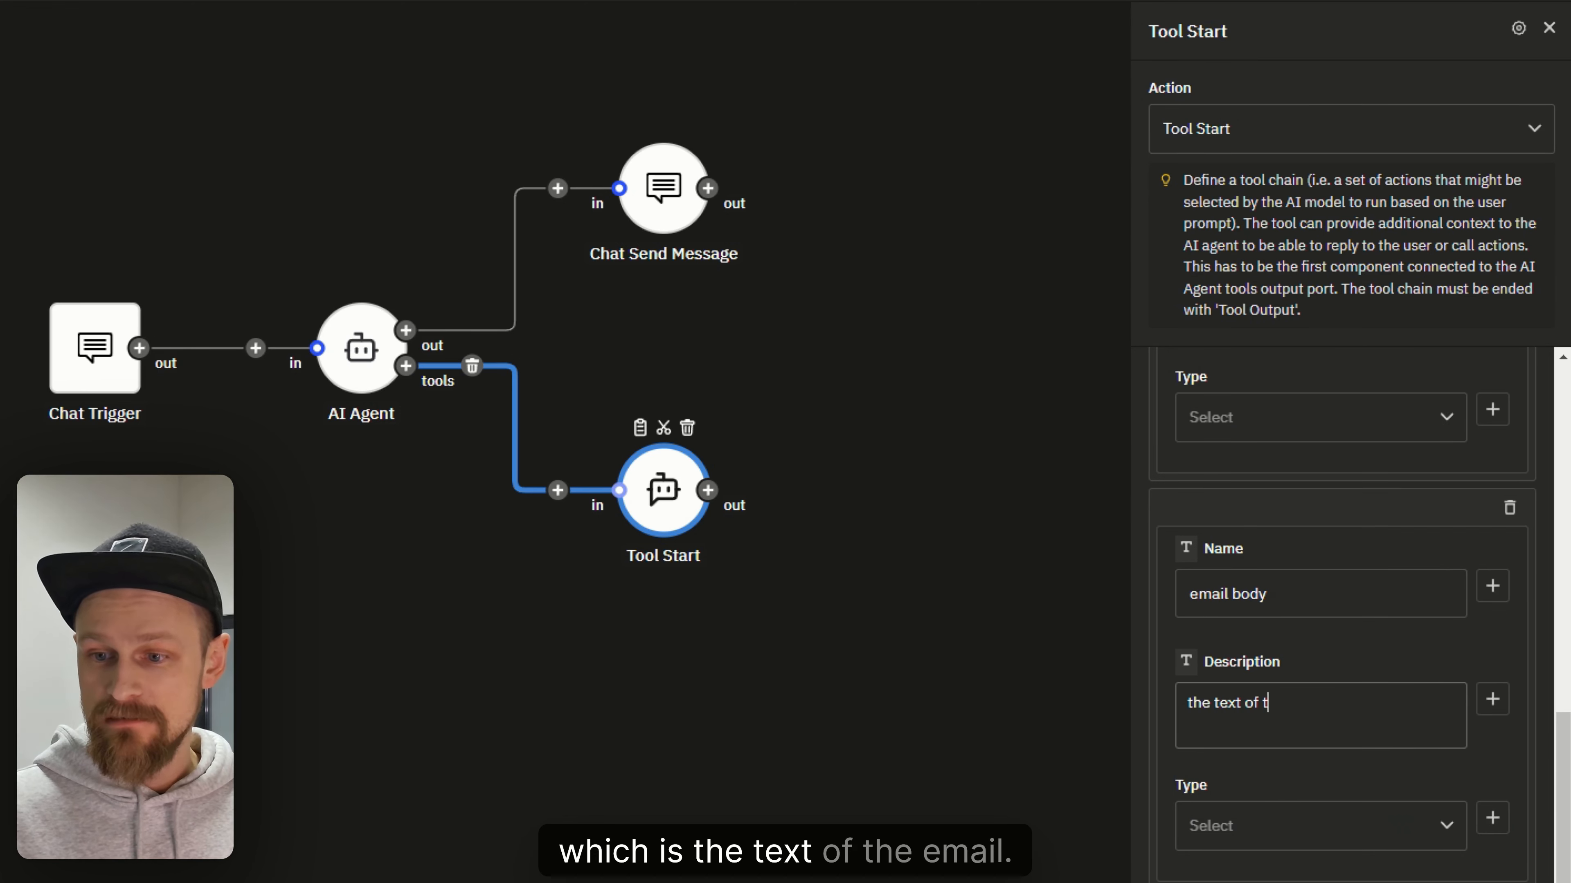
text(he email)
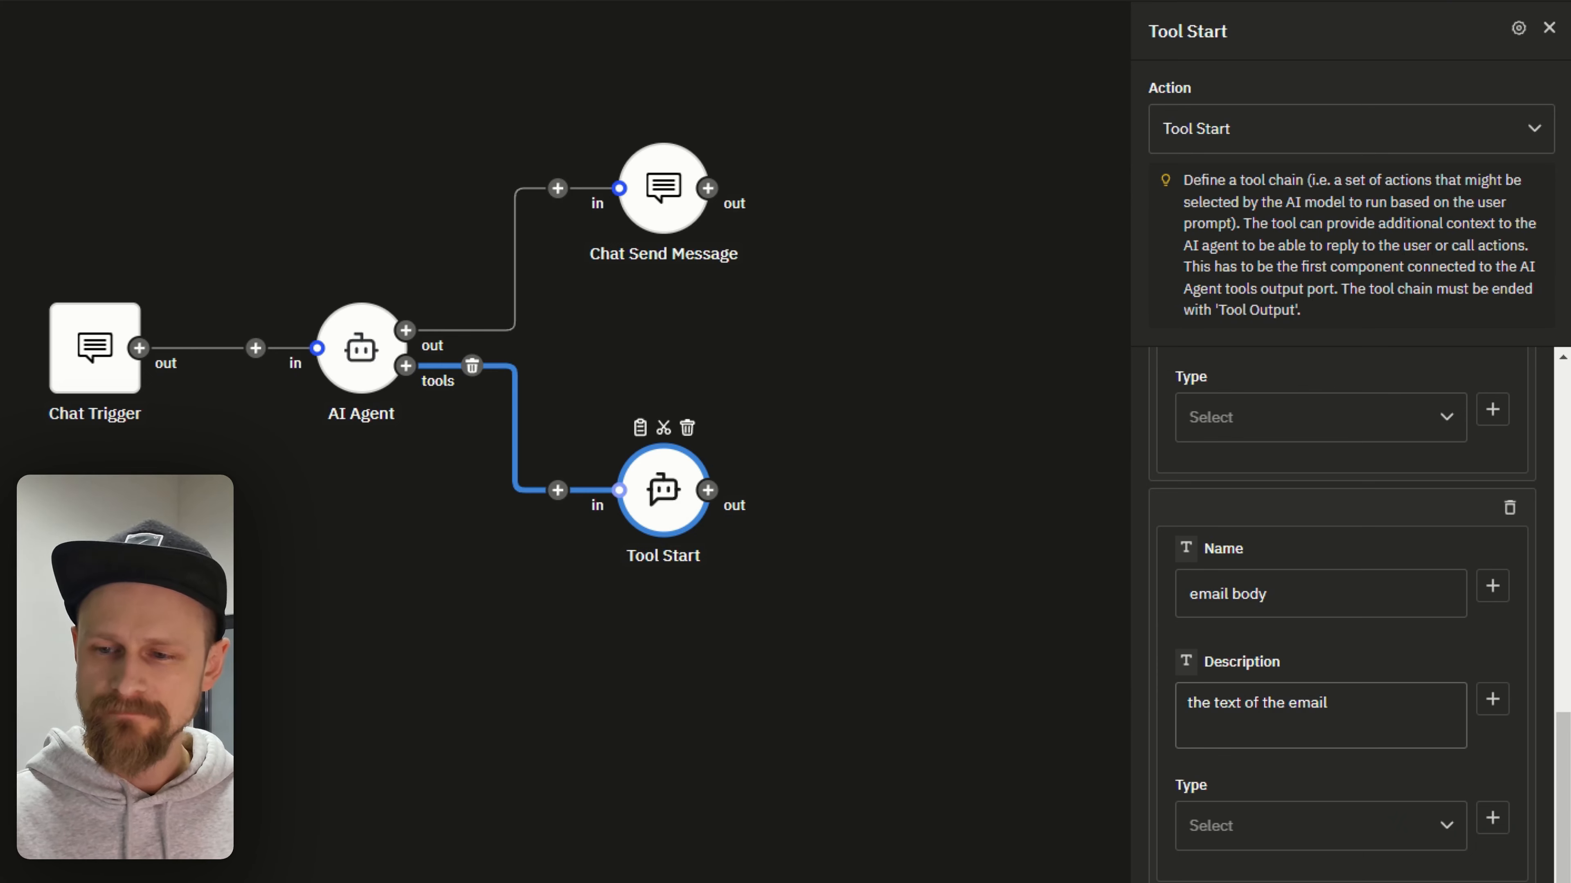
scroll(1335, 681, up, 5)
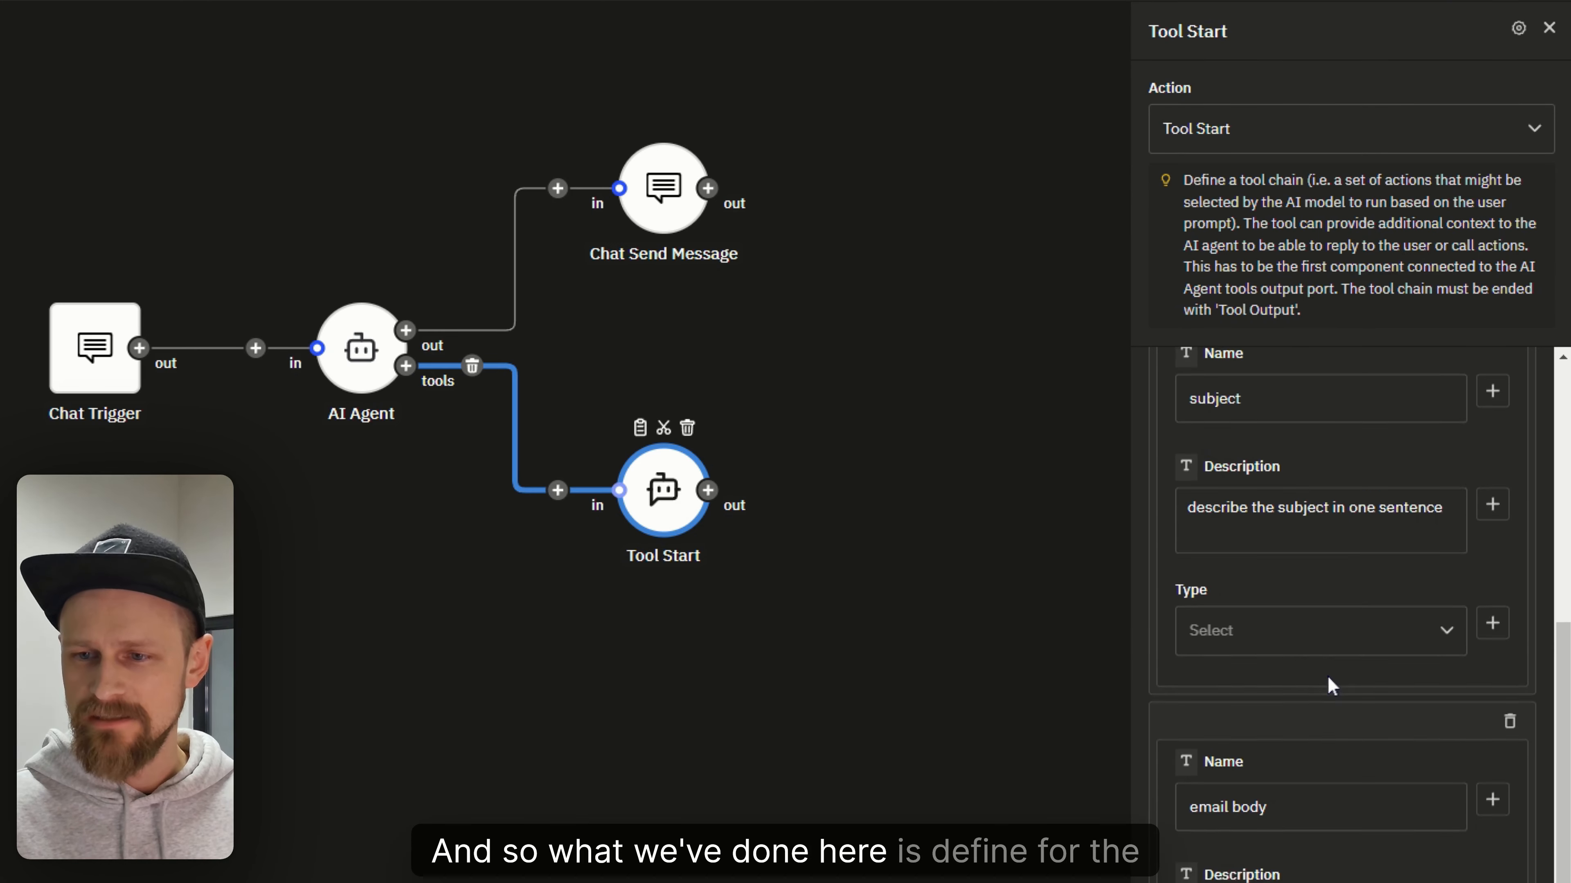
scroll(1336, 681, up, 5)
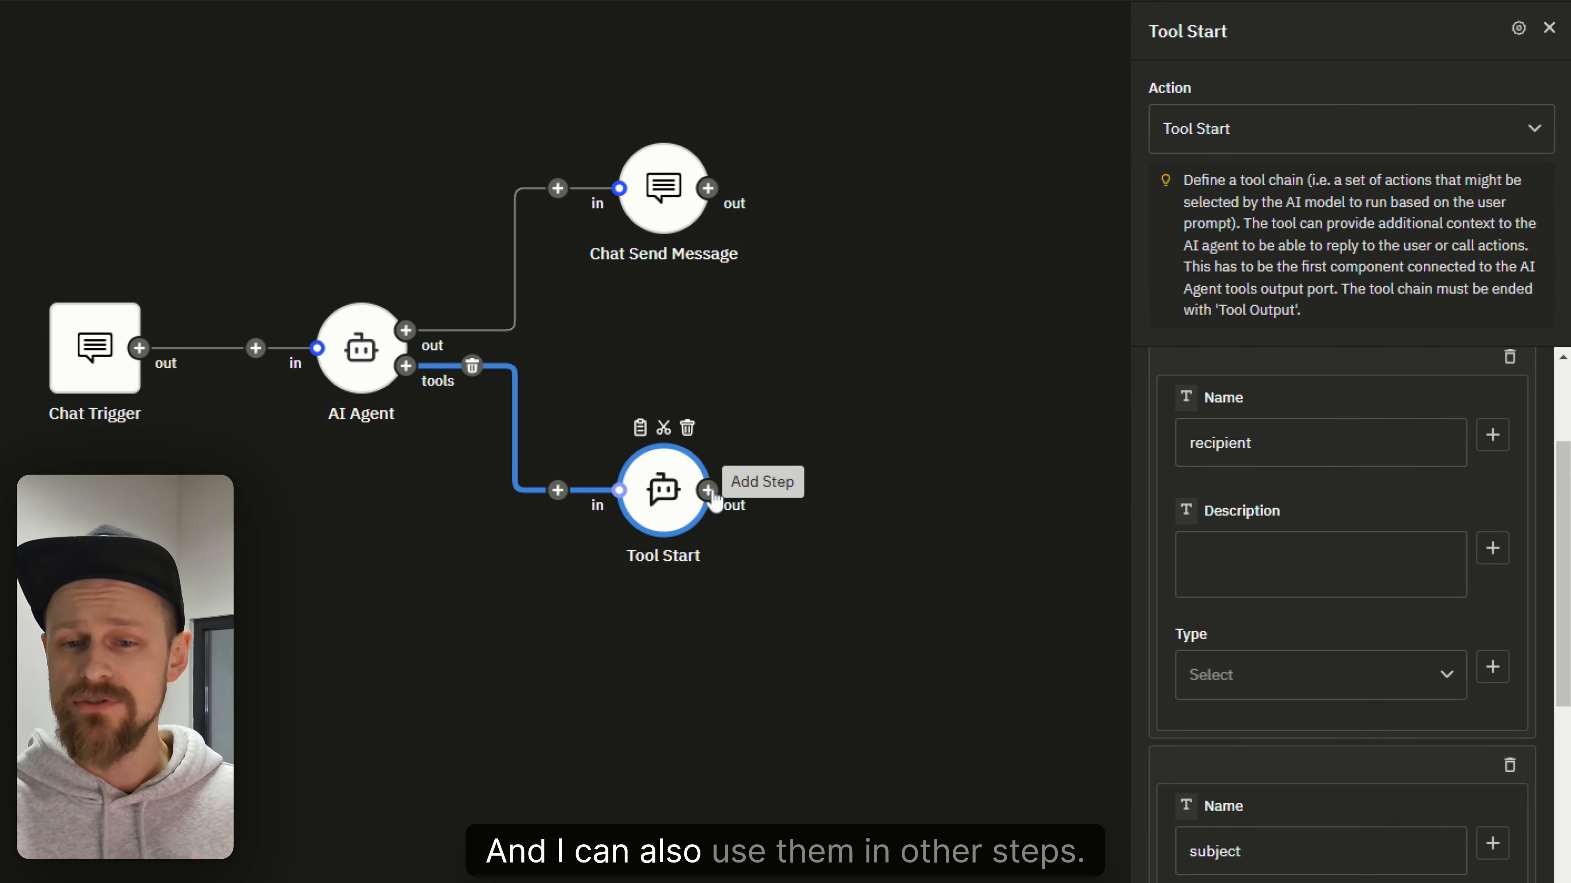
Add the Email app's Send Email step to the Tool Start step's out port
click(707, 490)
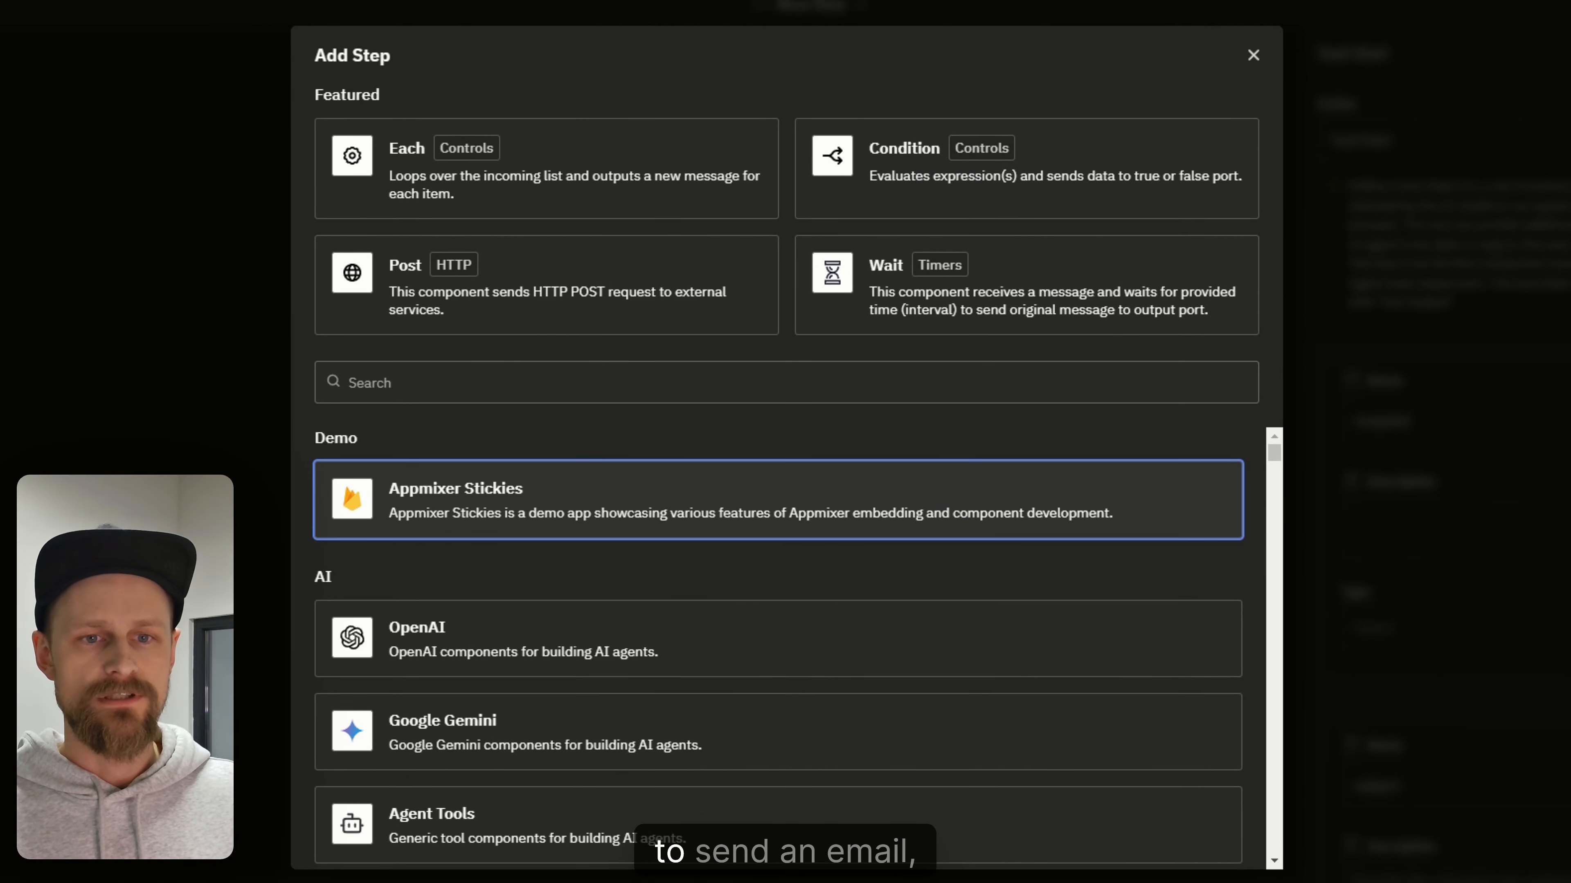
text(send email)
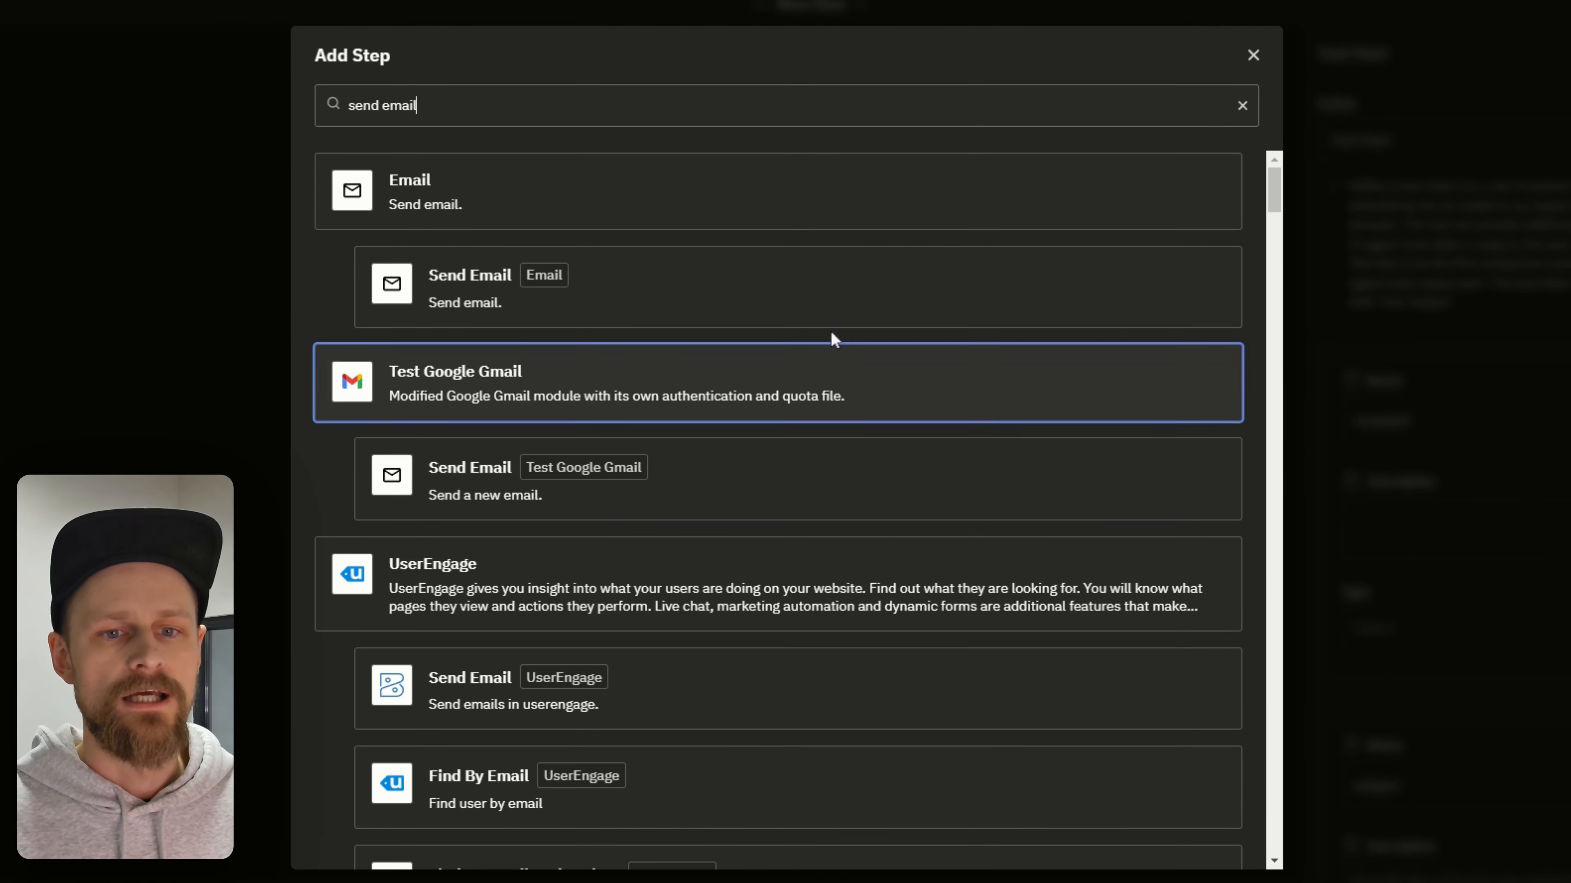
click(778, 315)
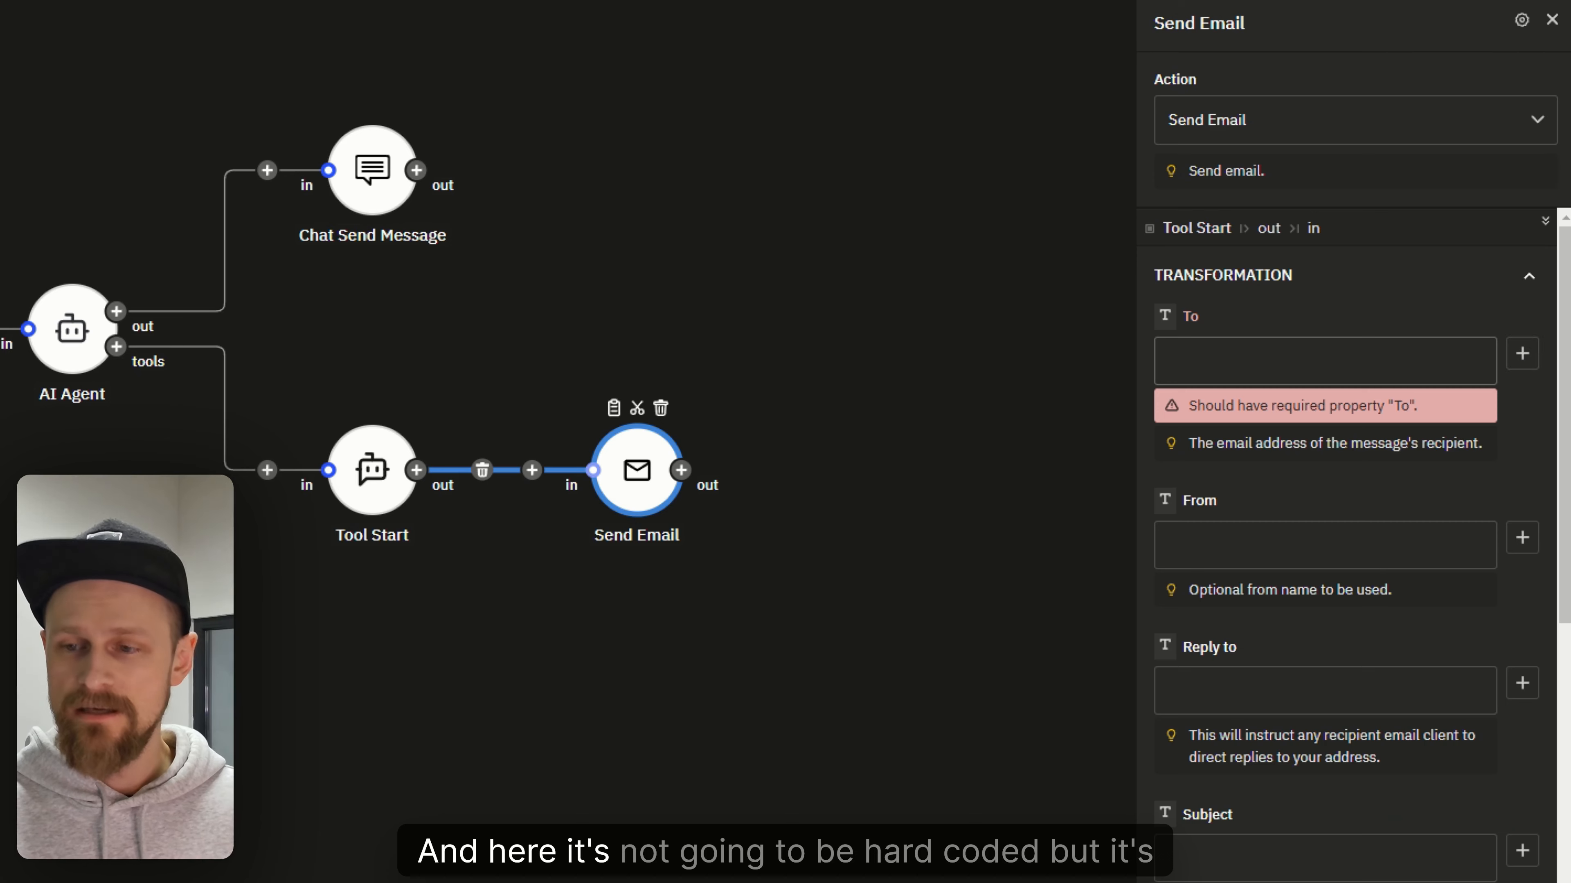
Map the Send Email step's To field to the Tool Start's recipient variable
click(1522, 355)
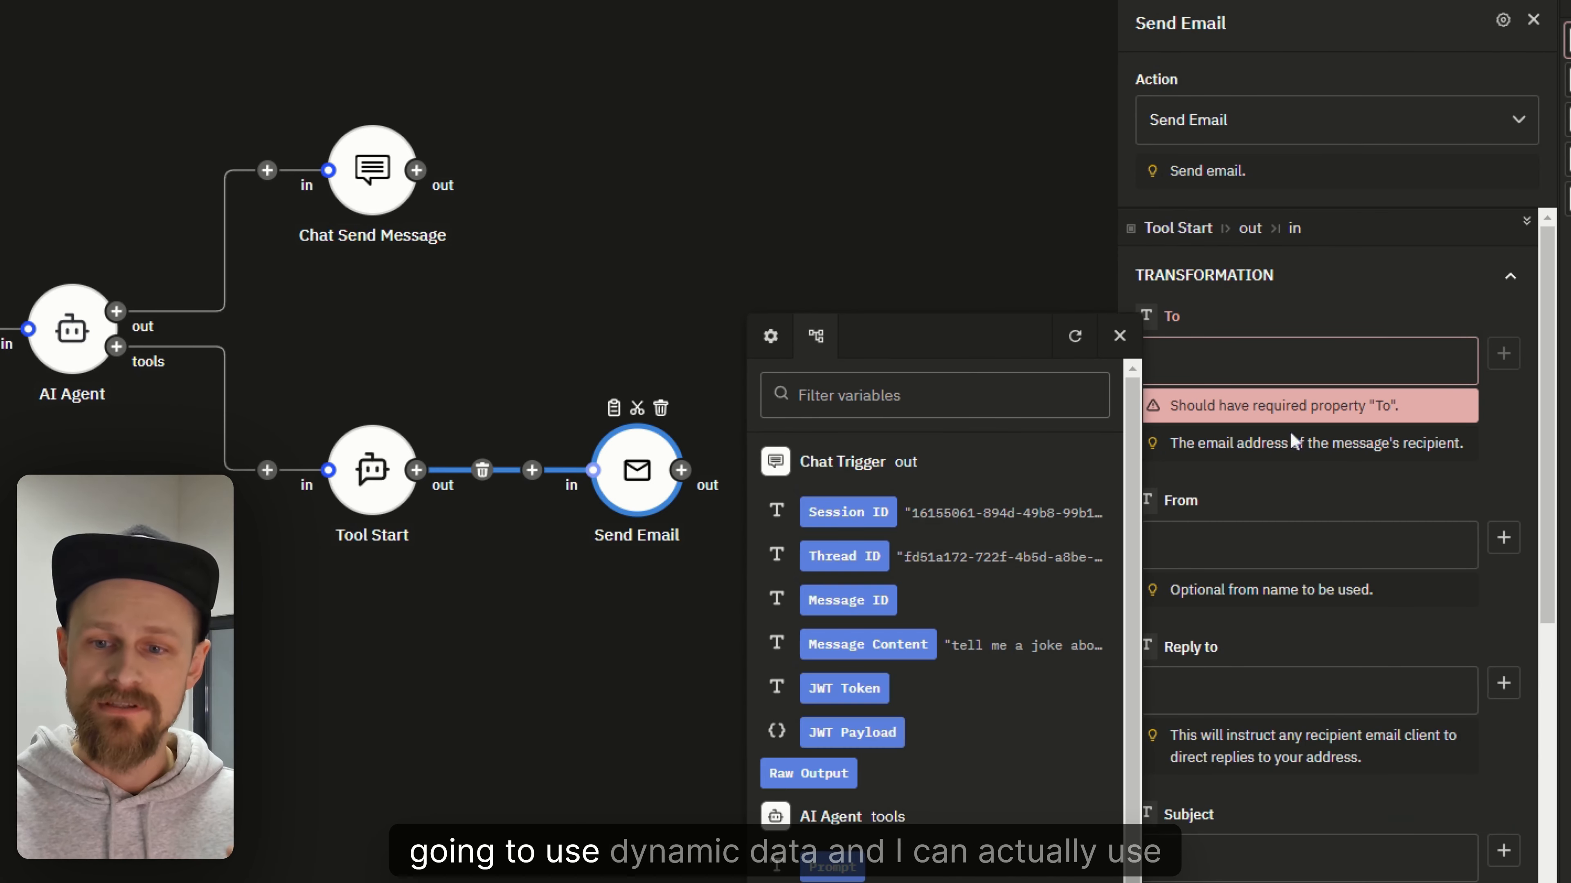
scroll(1016, 684, down, 1)
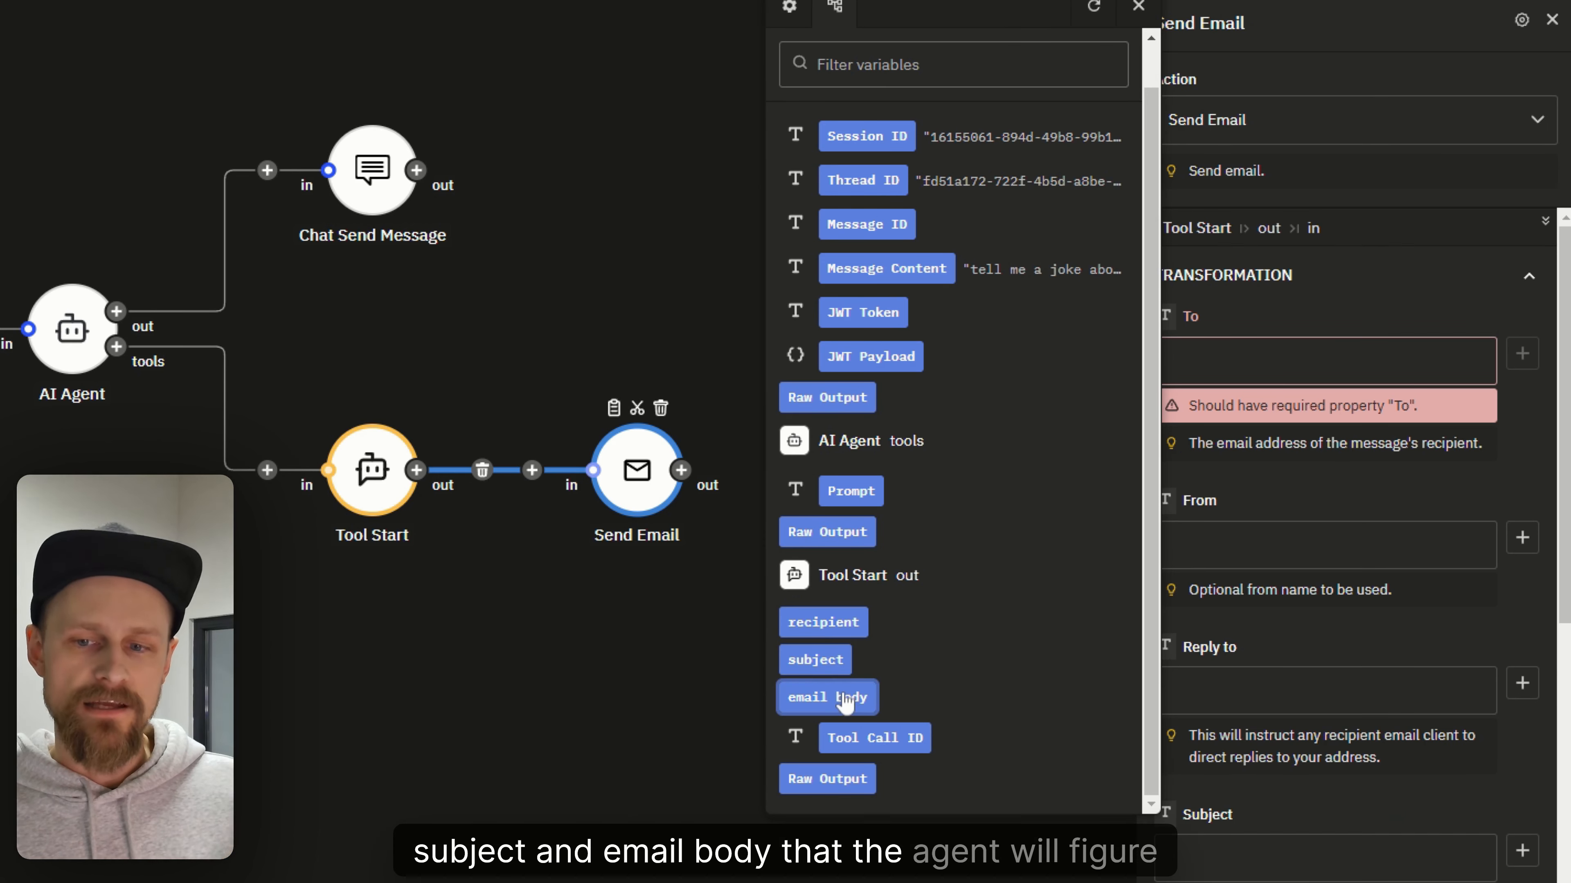
click(850, 621)
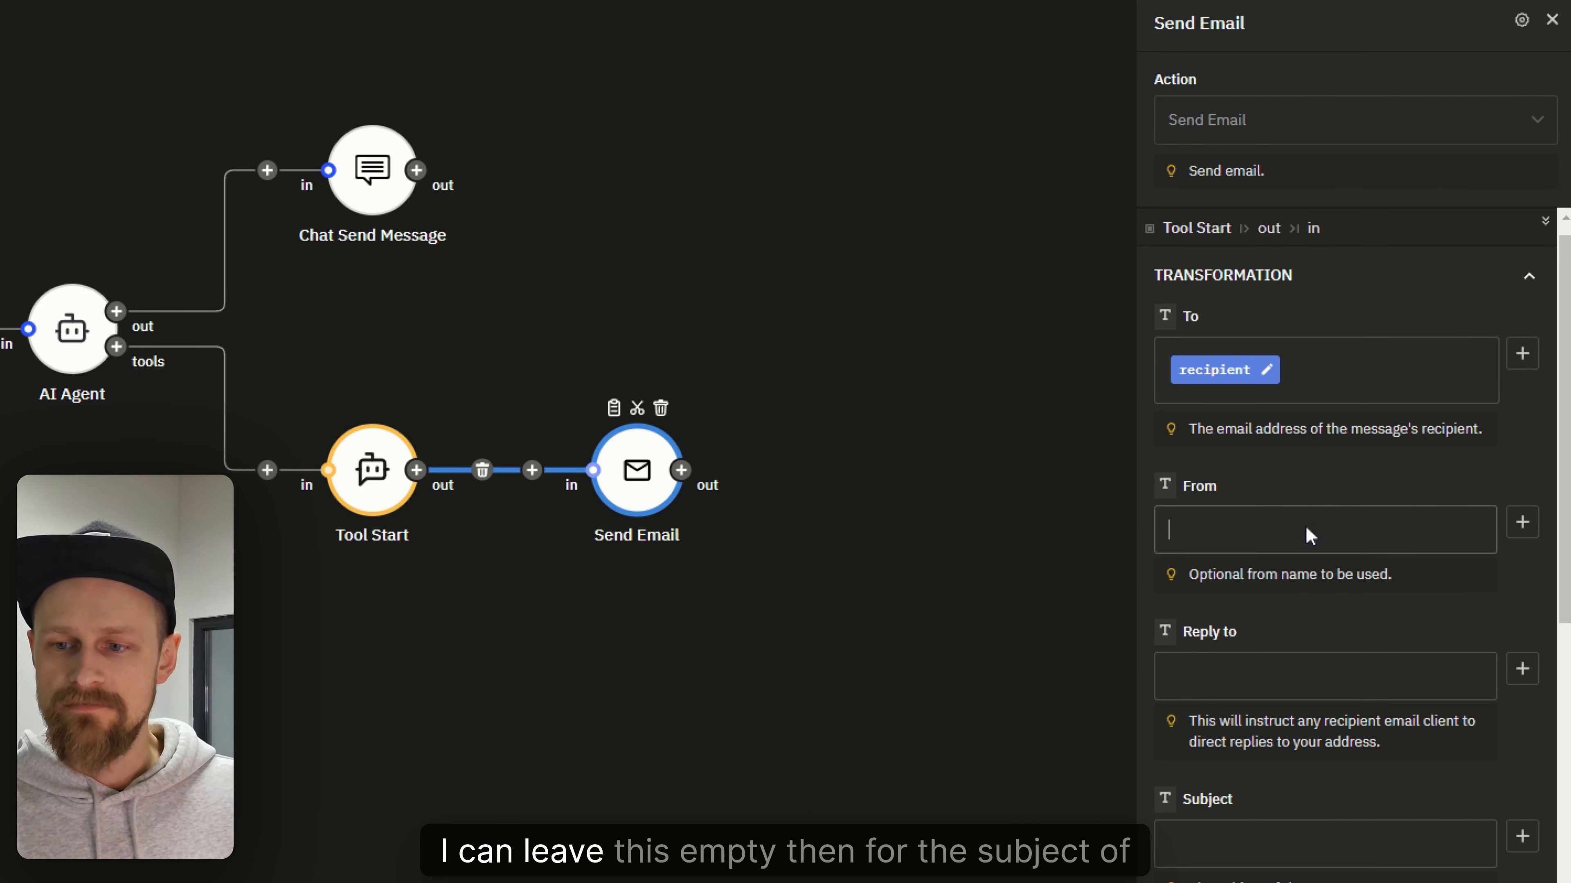
Map the Send Email step's Subject to the Tool Start's subject variable and its Text to the email body variable
scroll(1317, 550, down, 3)
click(1522, 615)
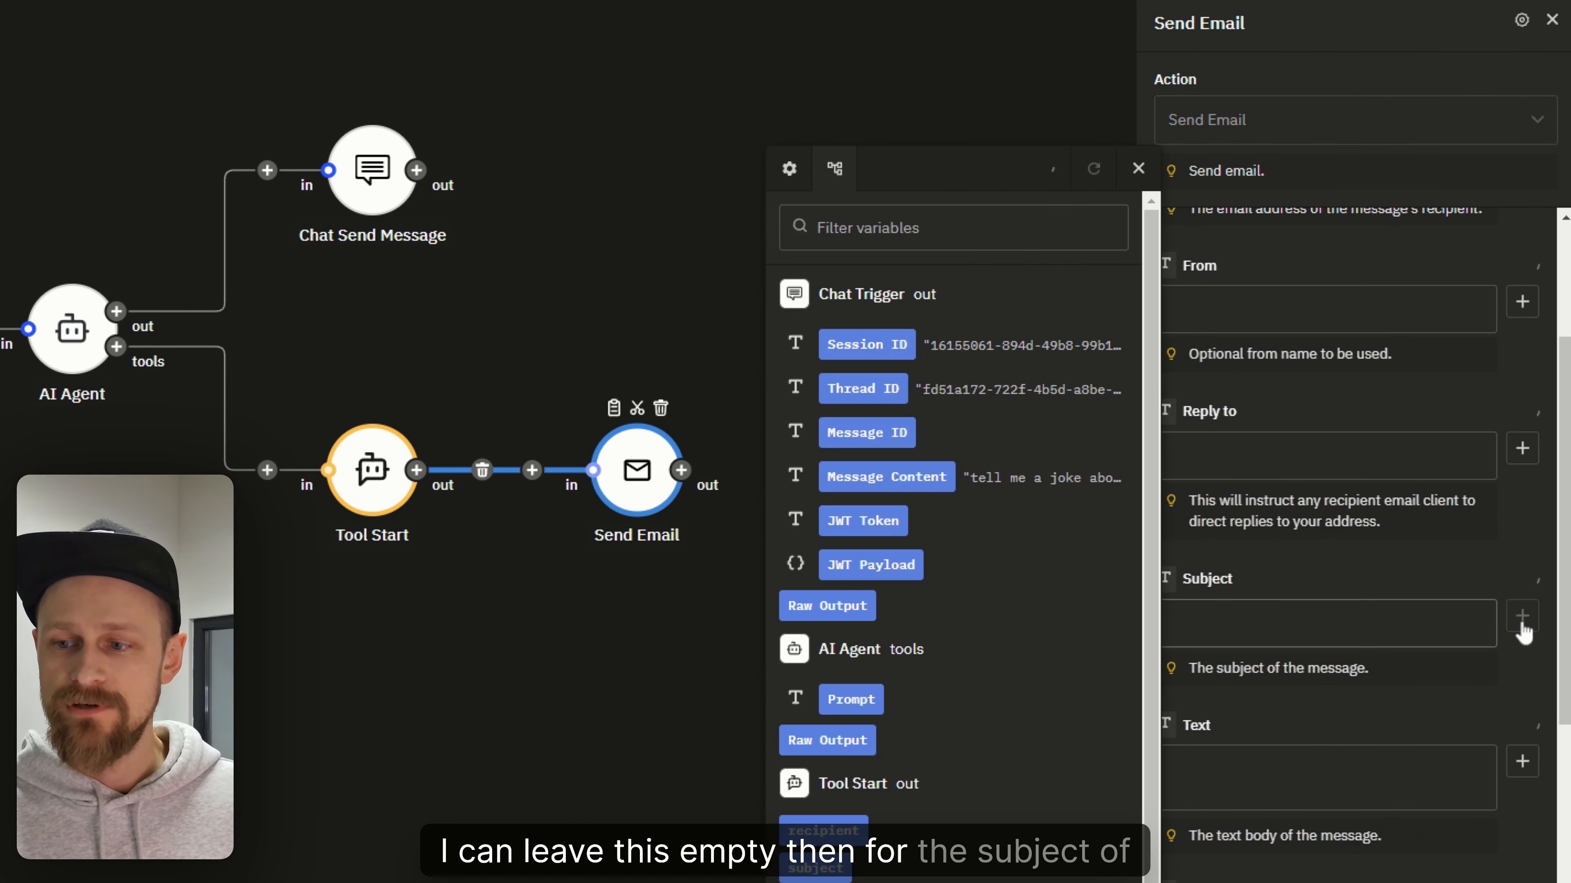
click(807, 740)
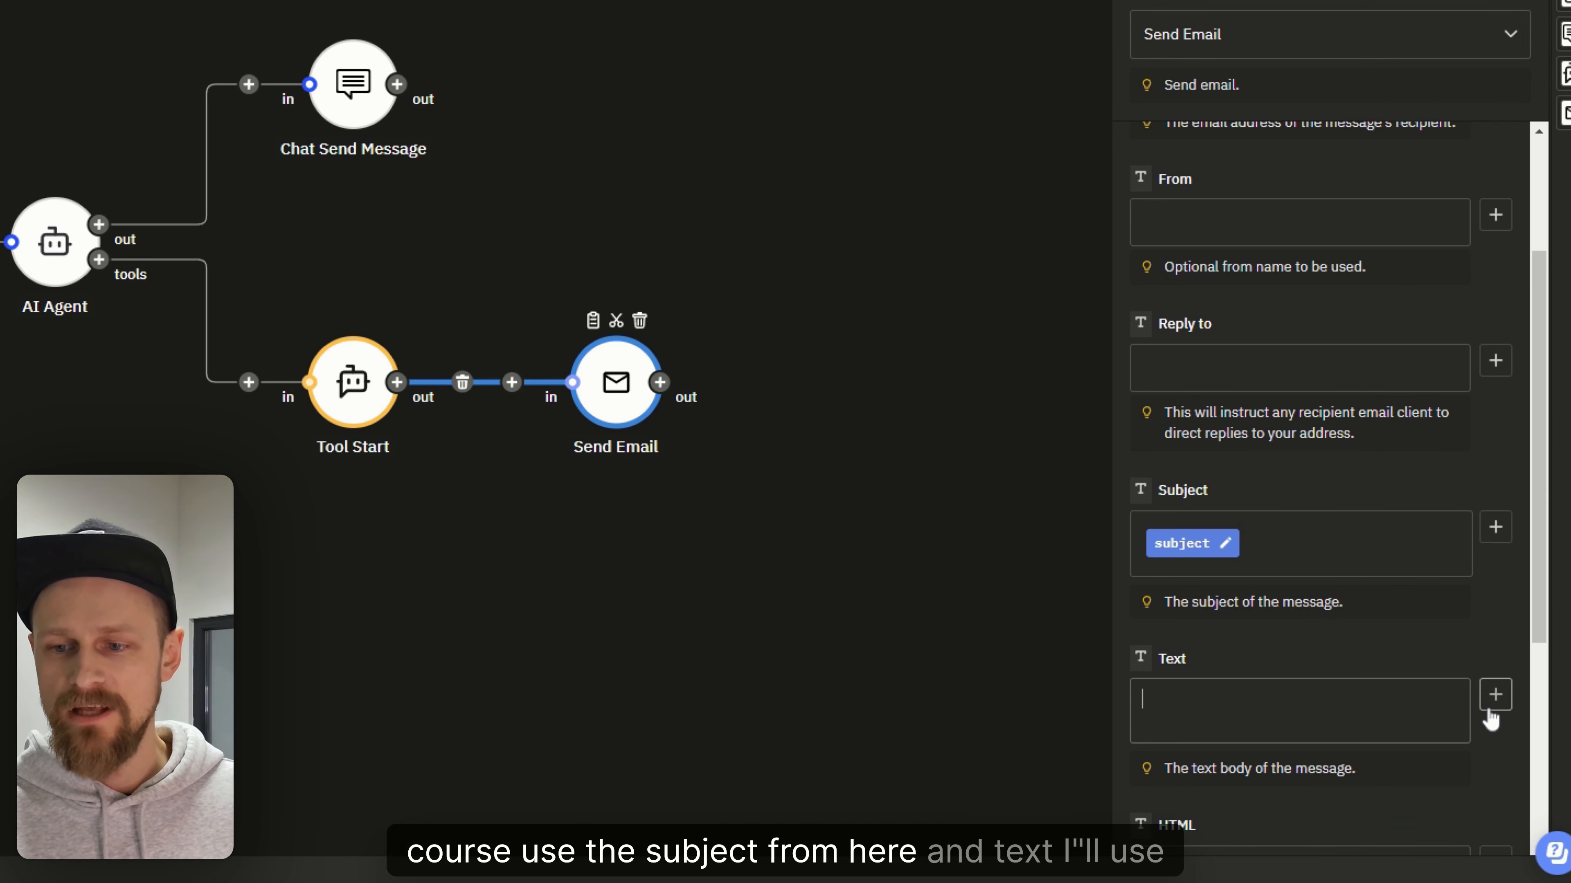
click(1495, 697)
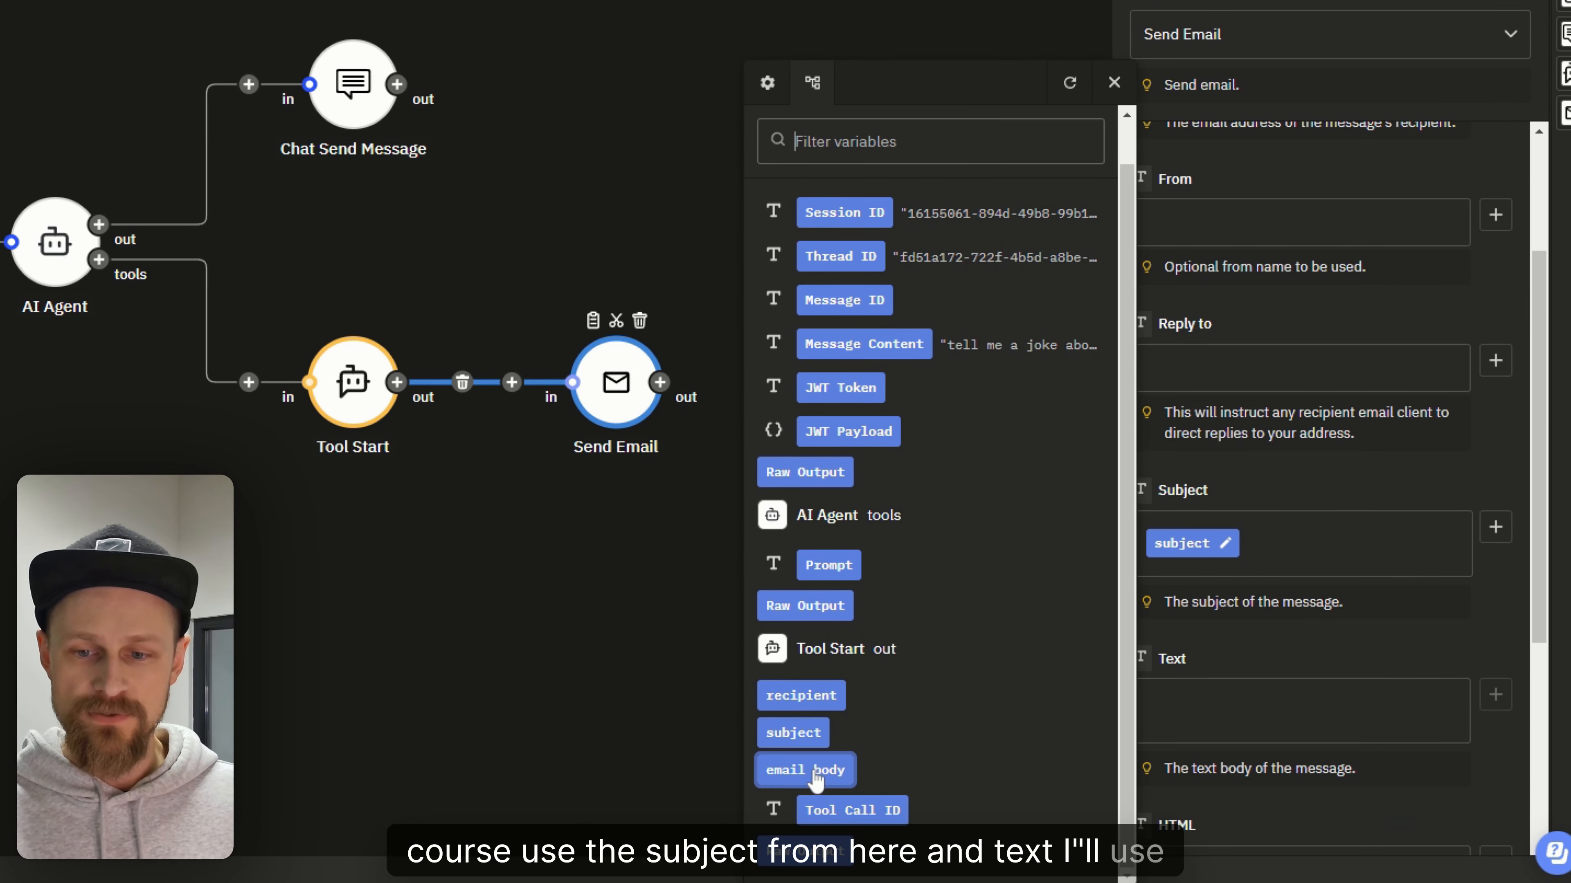
click(815, 781)
scroll(1401, 655, down, 3)
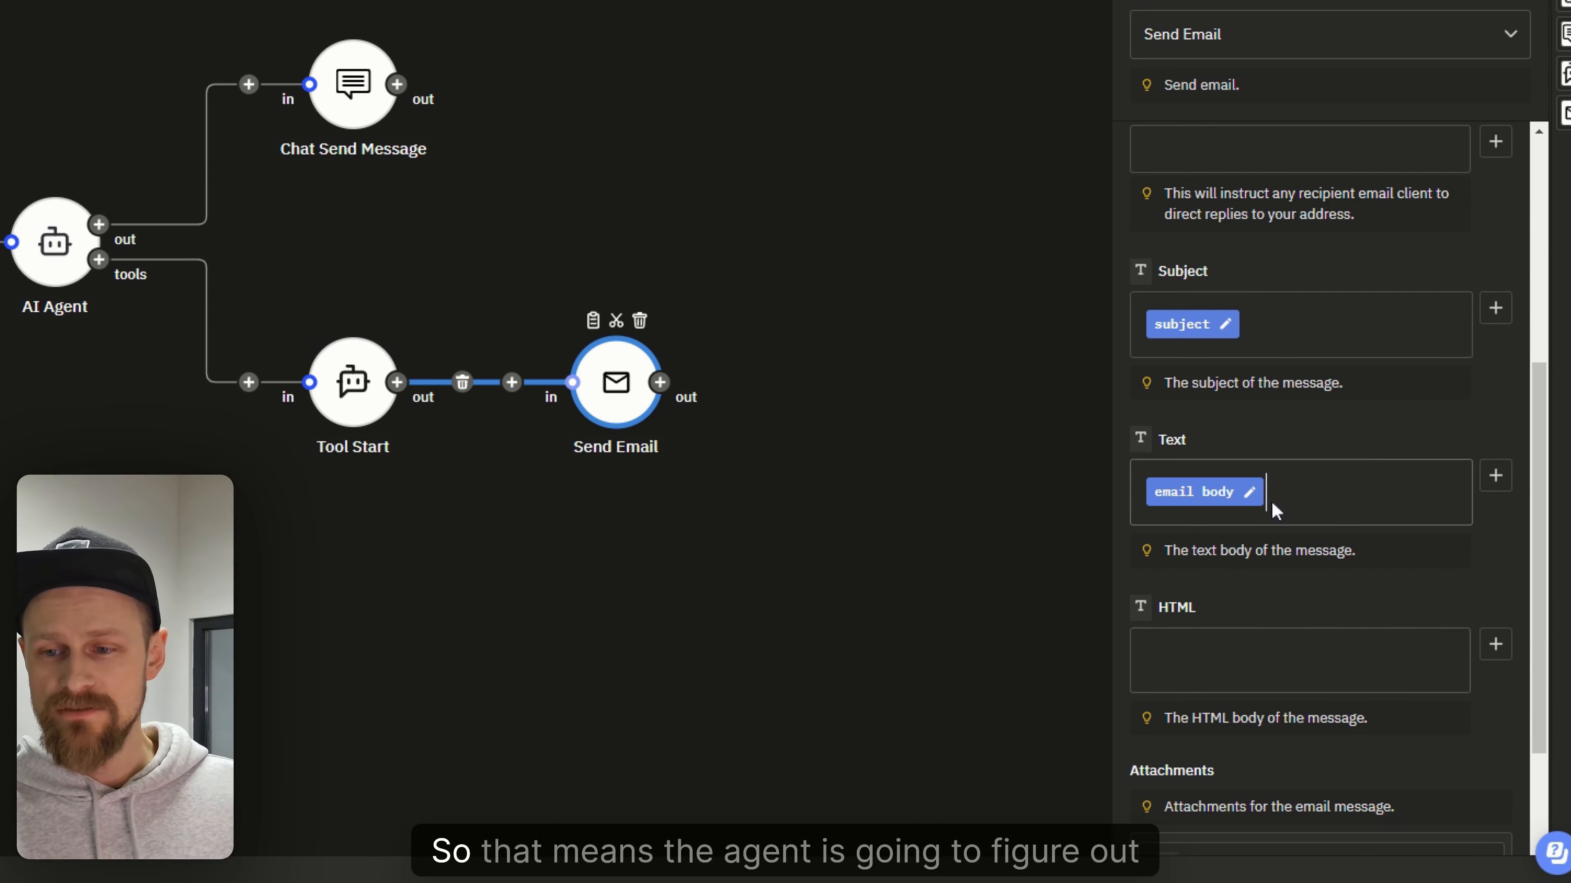
scroll(1255, 440, up, 2)
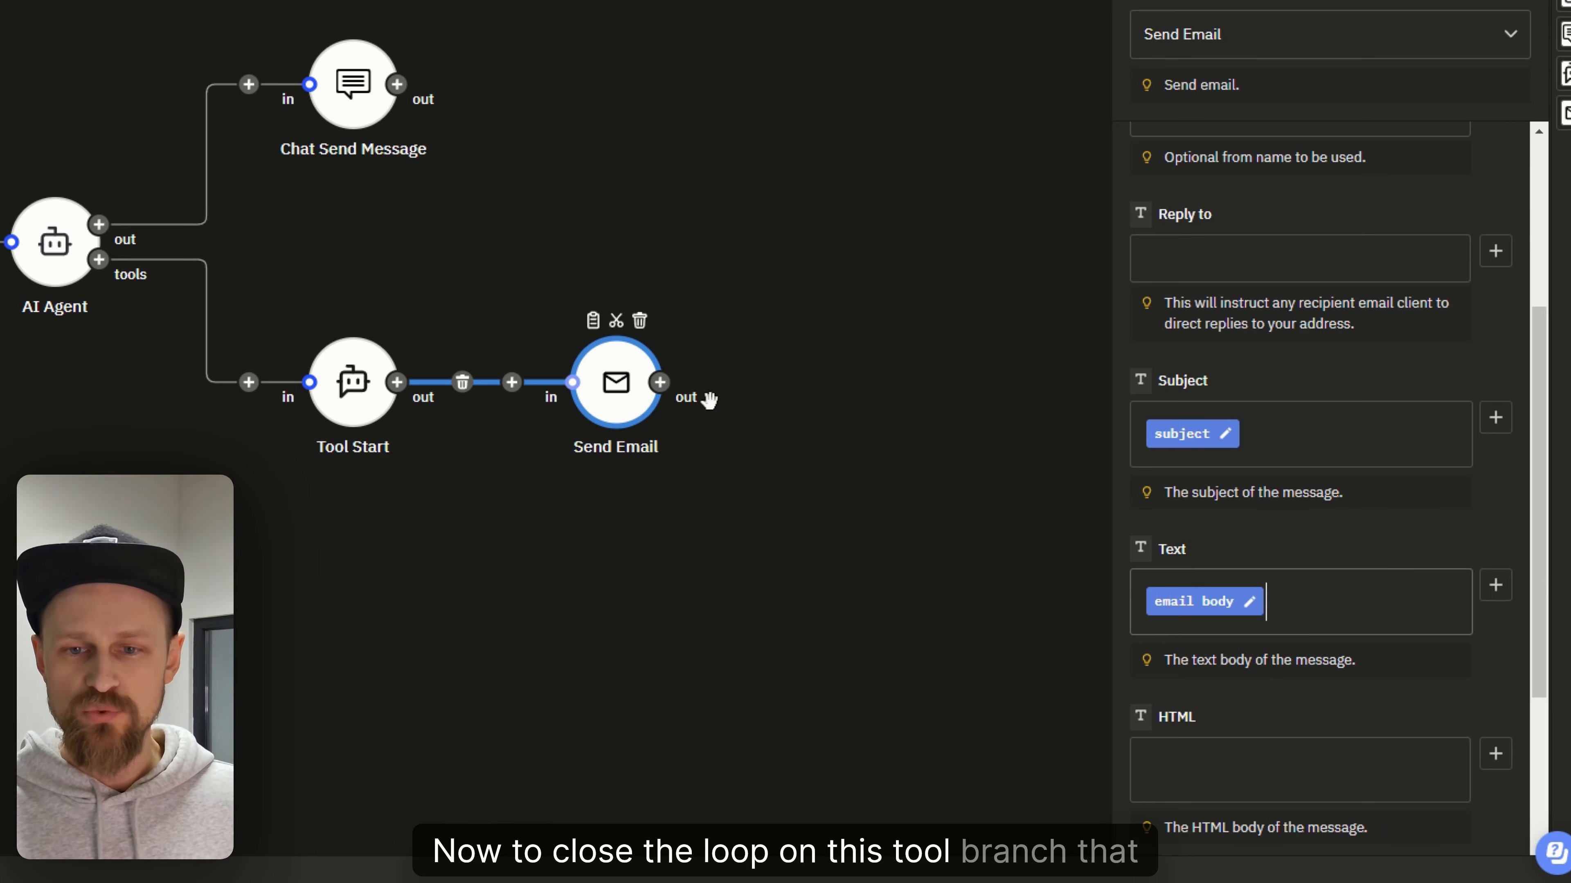
Add a Tool Output step from Agent Tools to the Send Email step's out port
click(663, 384)
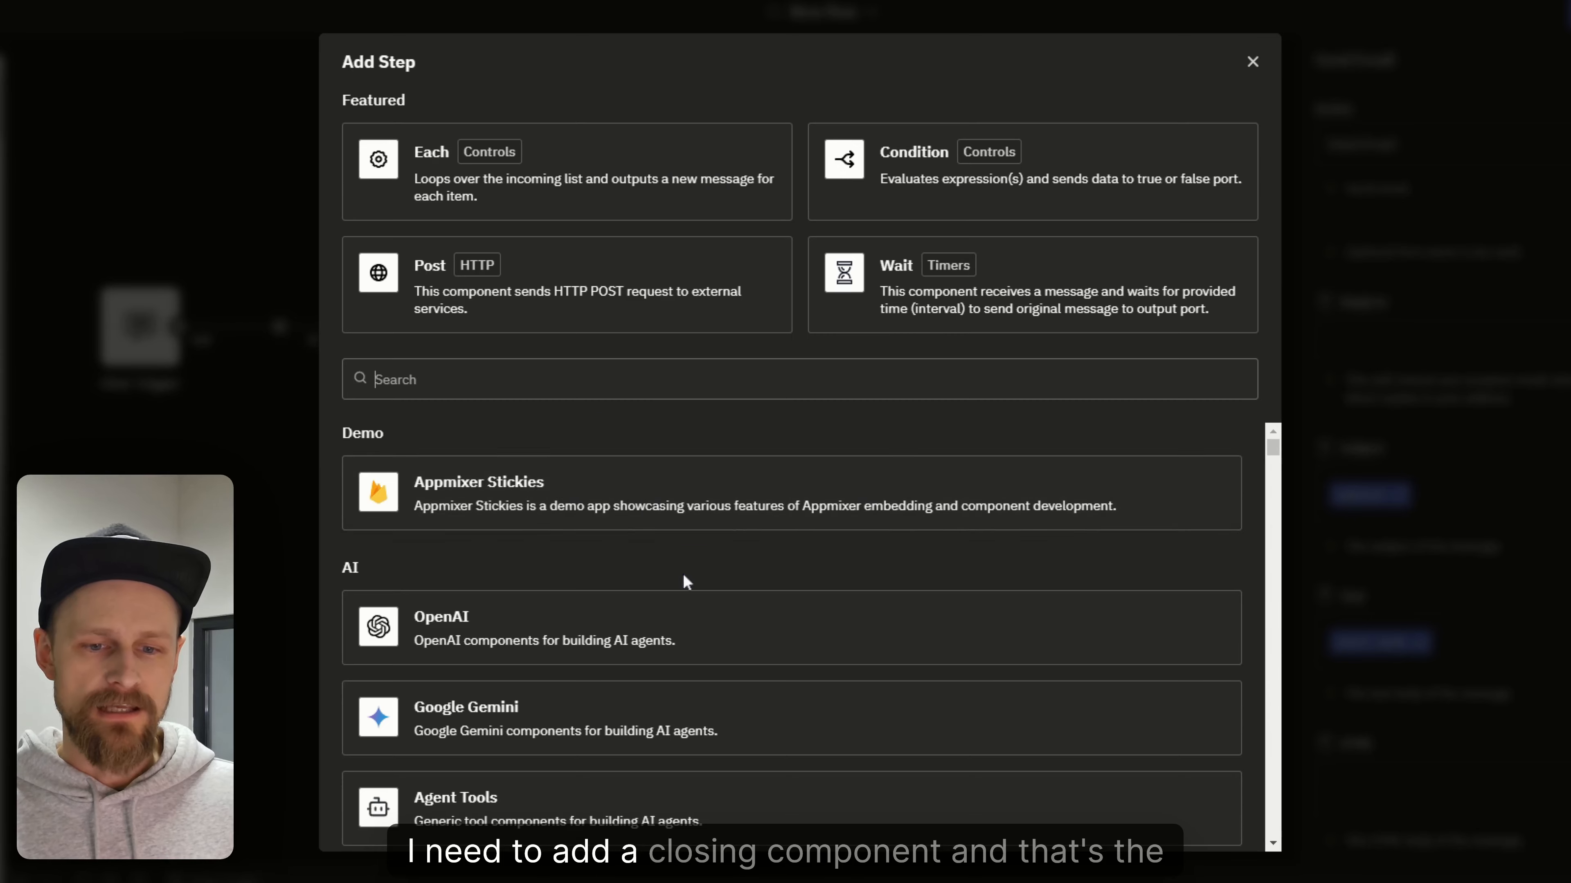
scroll(686, 581, down, 2)
click(567, 708)
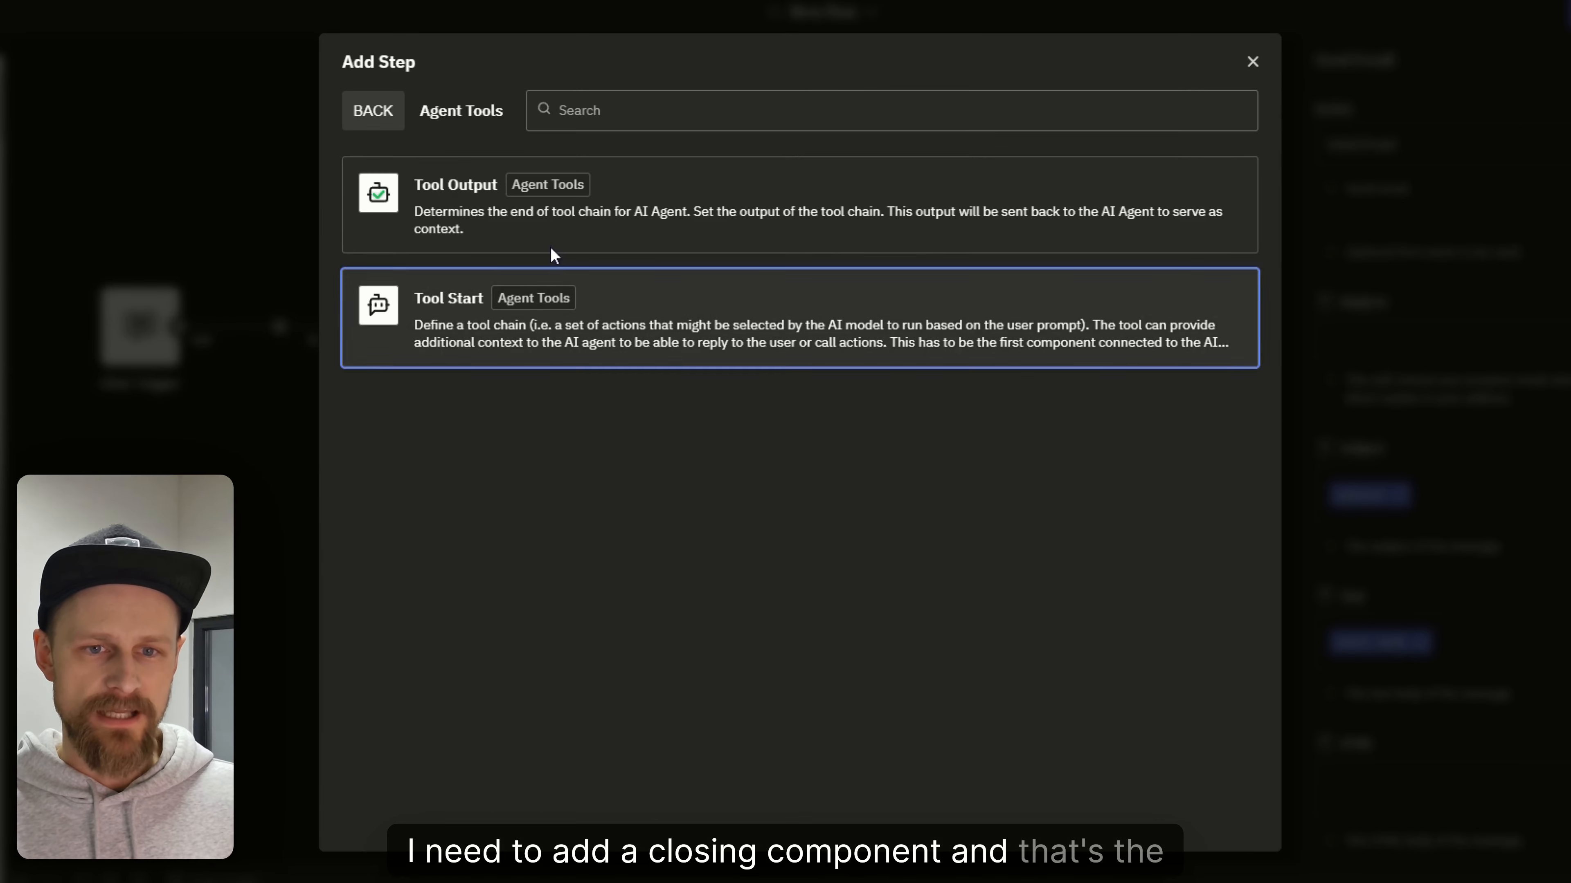
click(561, 210)
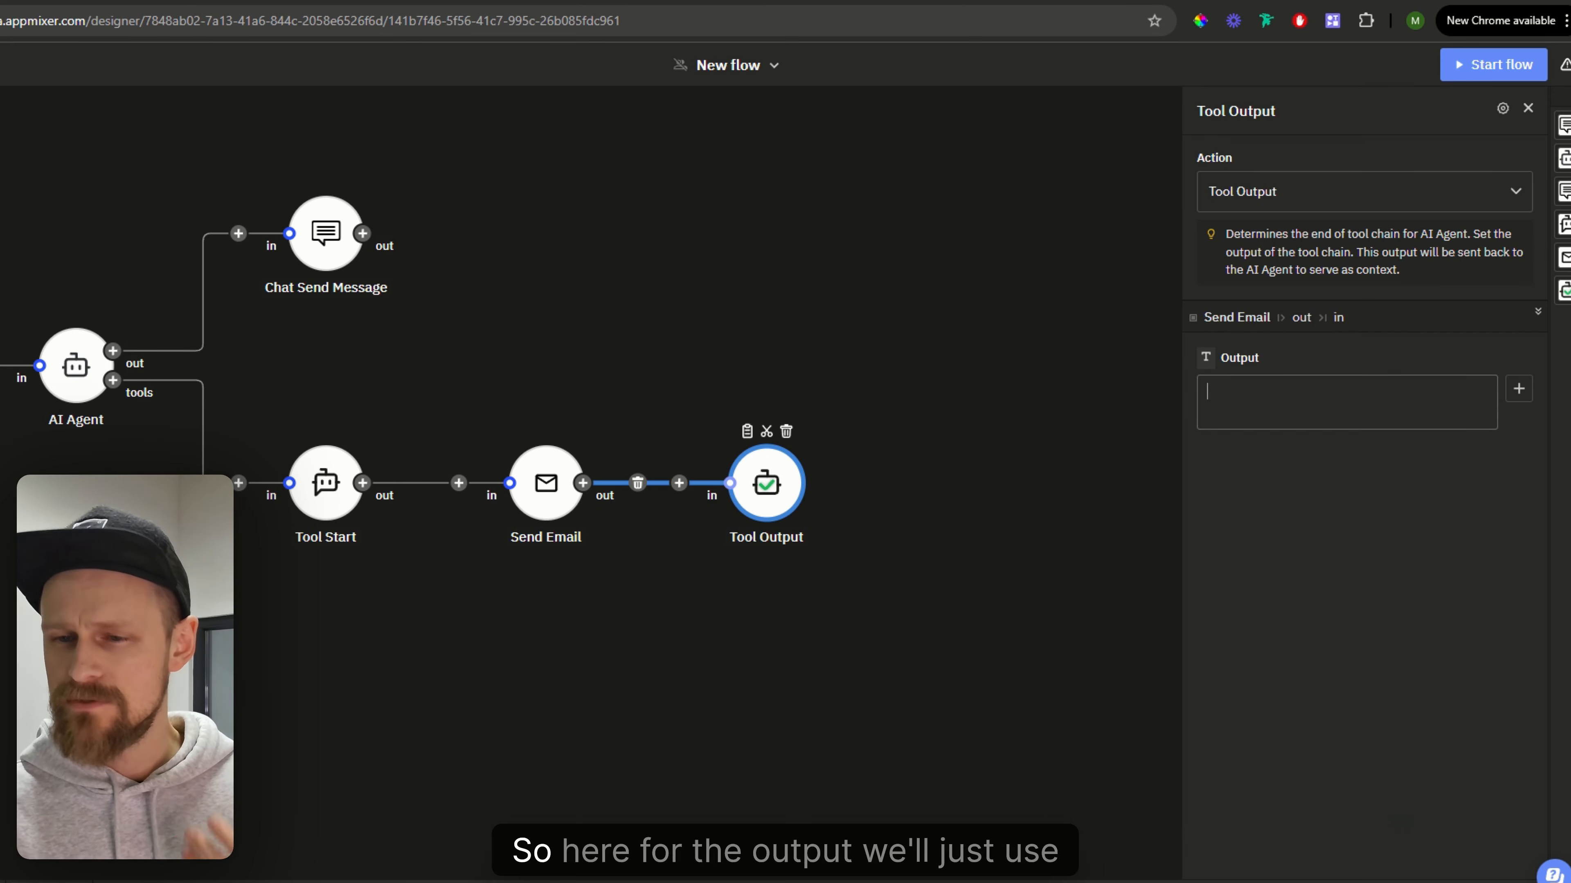
Map the Tool Output step's Output field to the Send Email step's Raw Output
click(1518, 389)
scroll(1006, 701, down, 5)
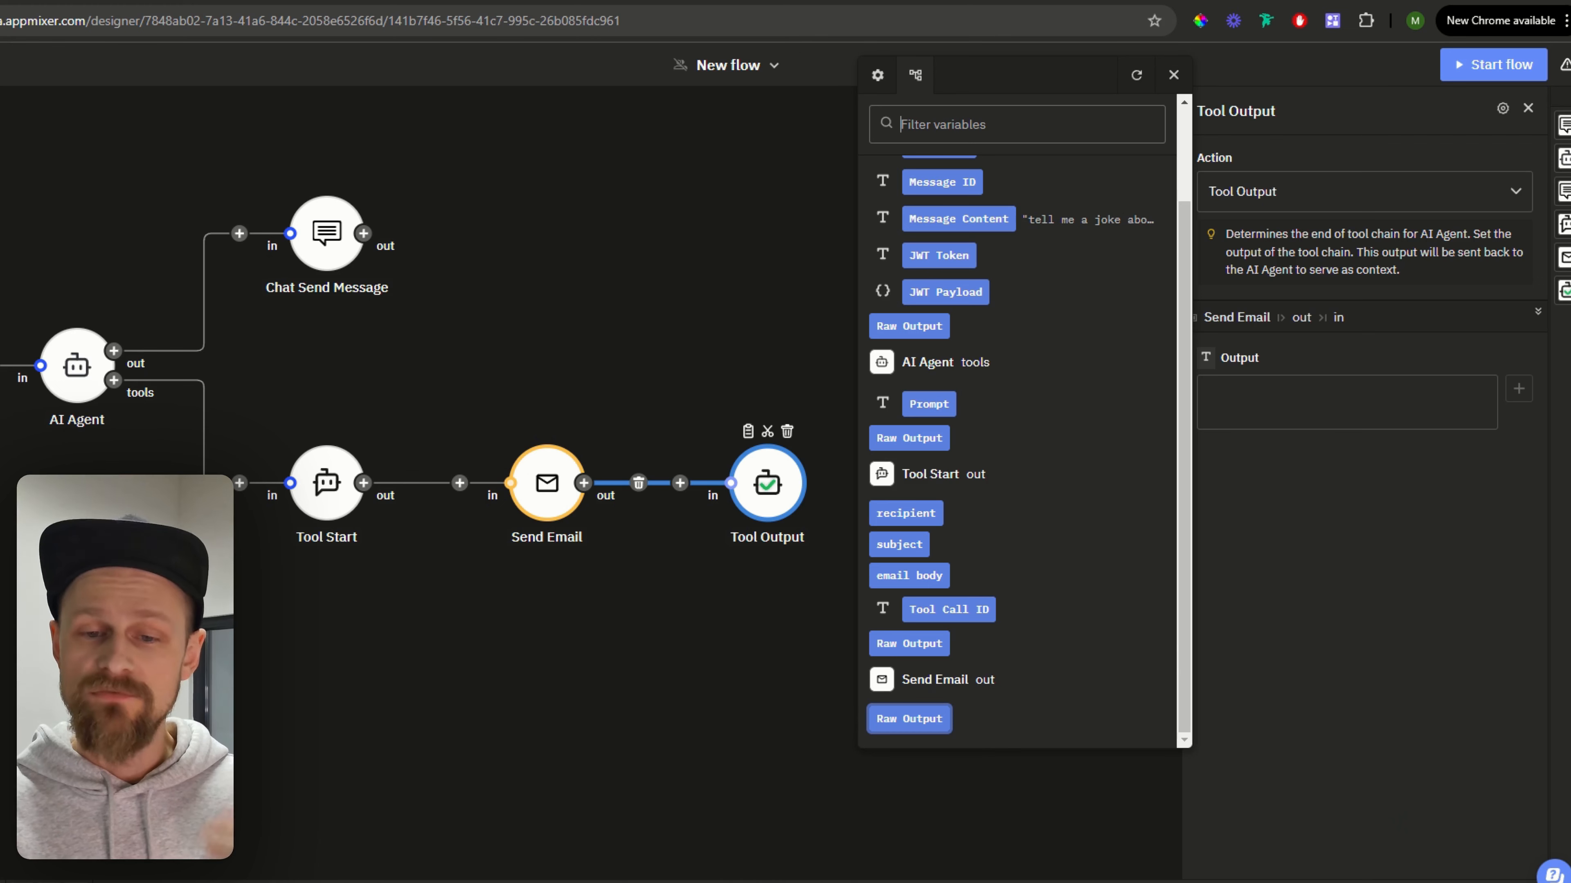
click(909, 719)
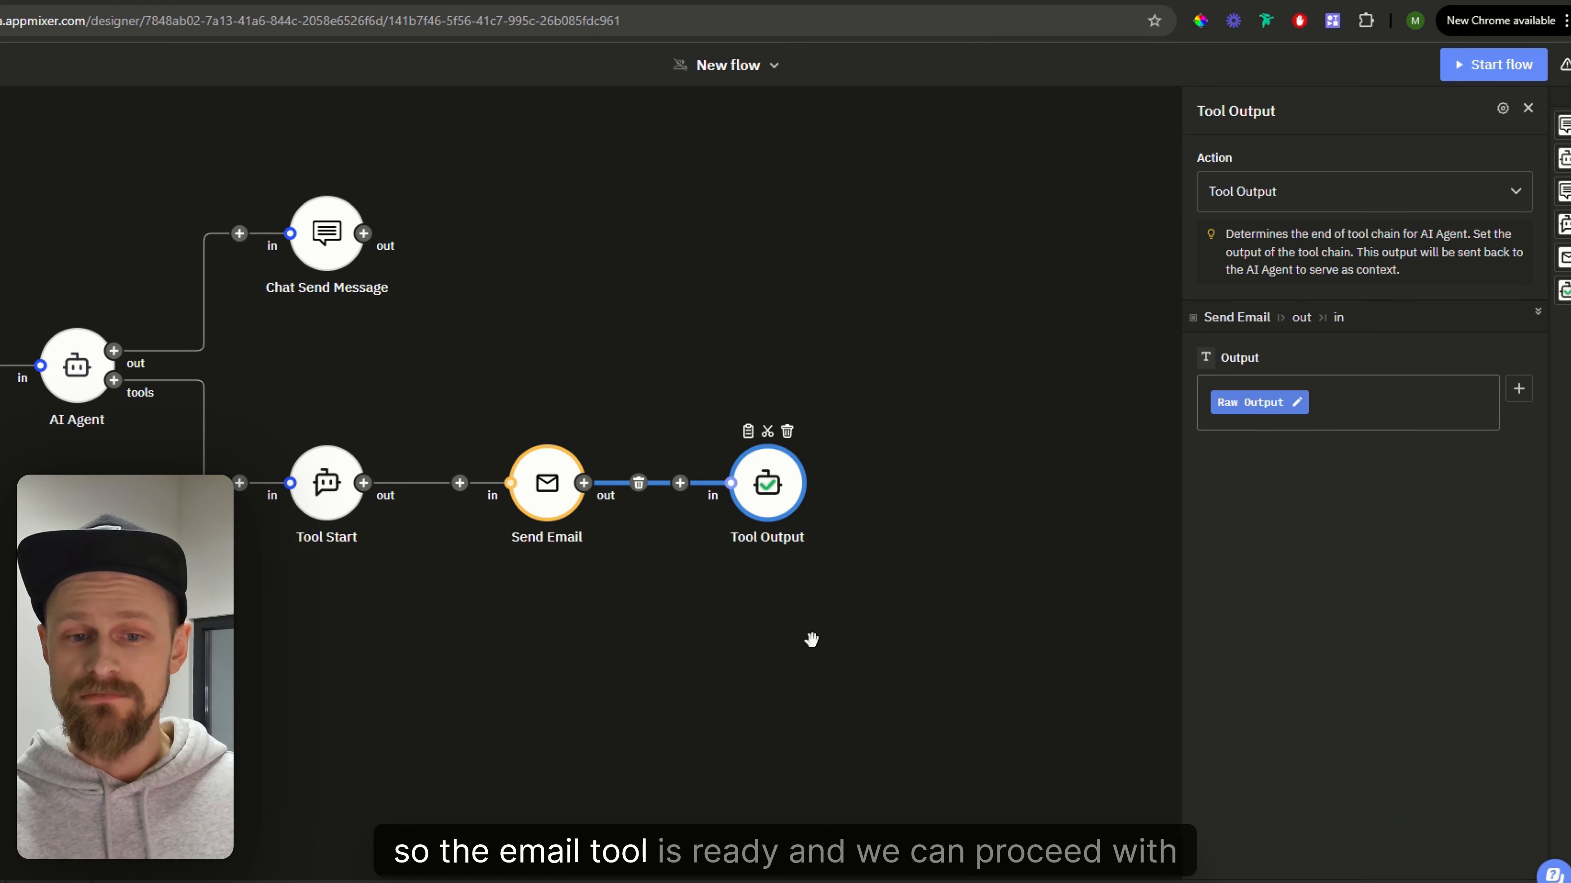
Add a second Tool Start step from Agent Tools to the AI Agent's tools port
click(696, 640)
drag(551, 641, 844, 515)
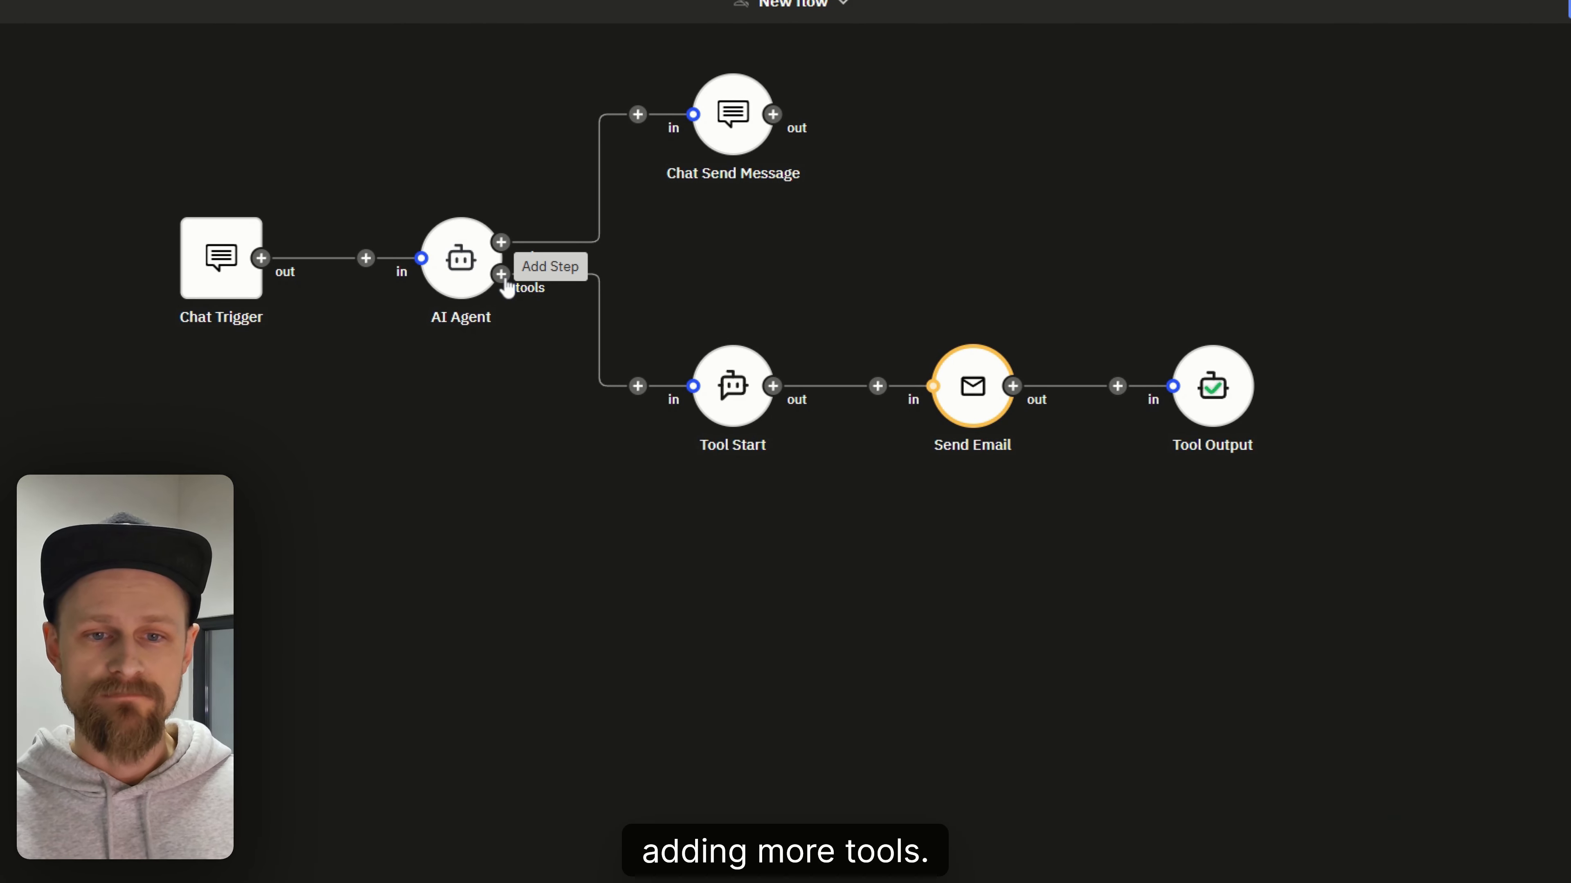
click(503, 277)
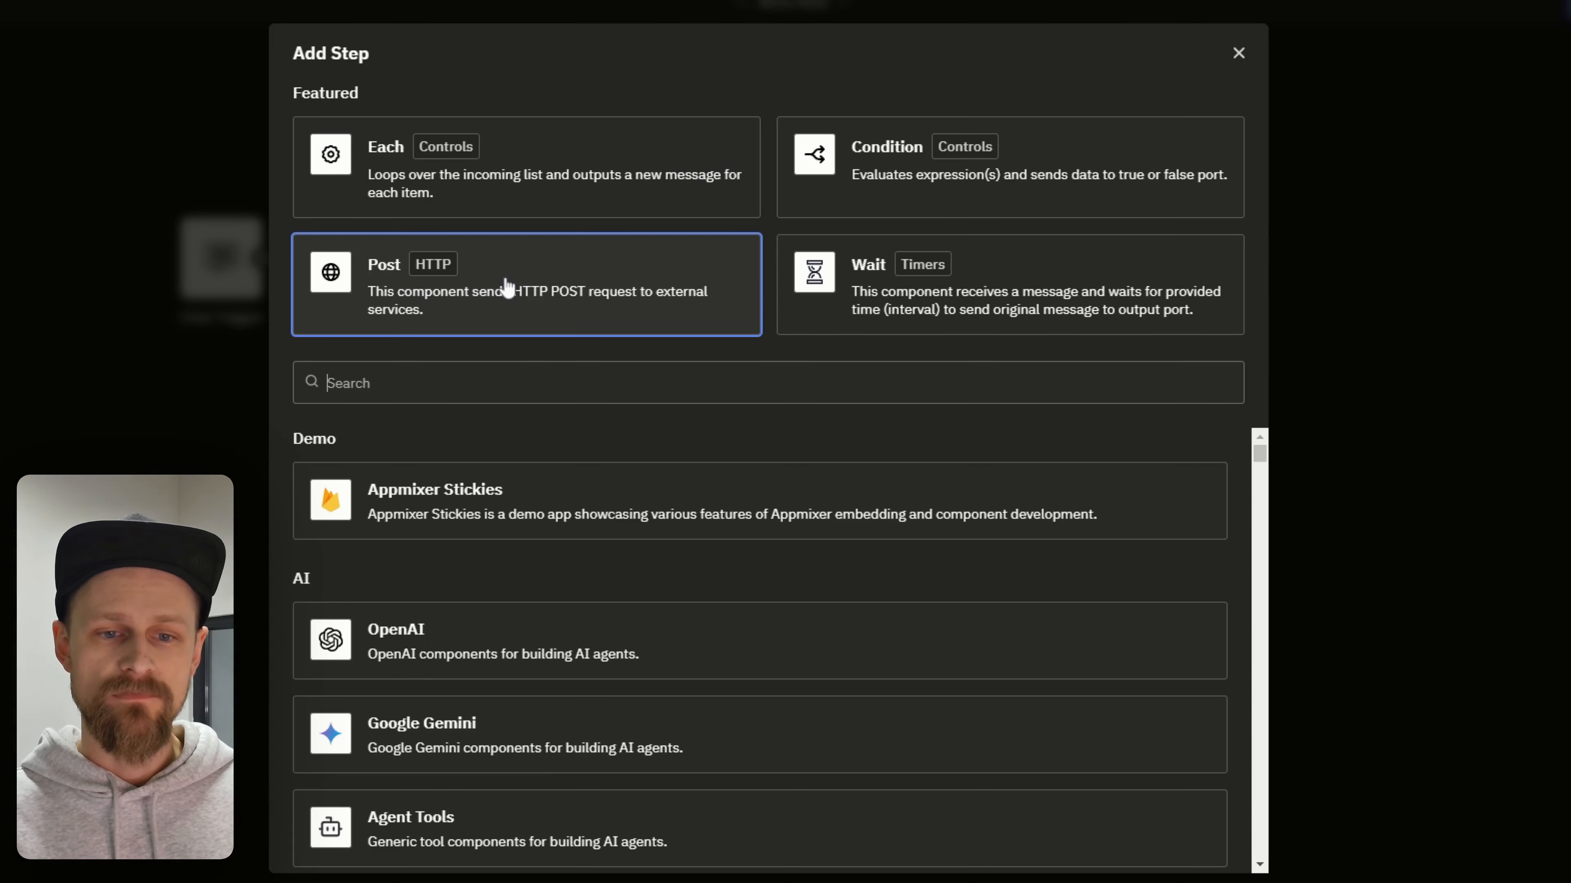
click(689, 832)
click(626, 365)
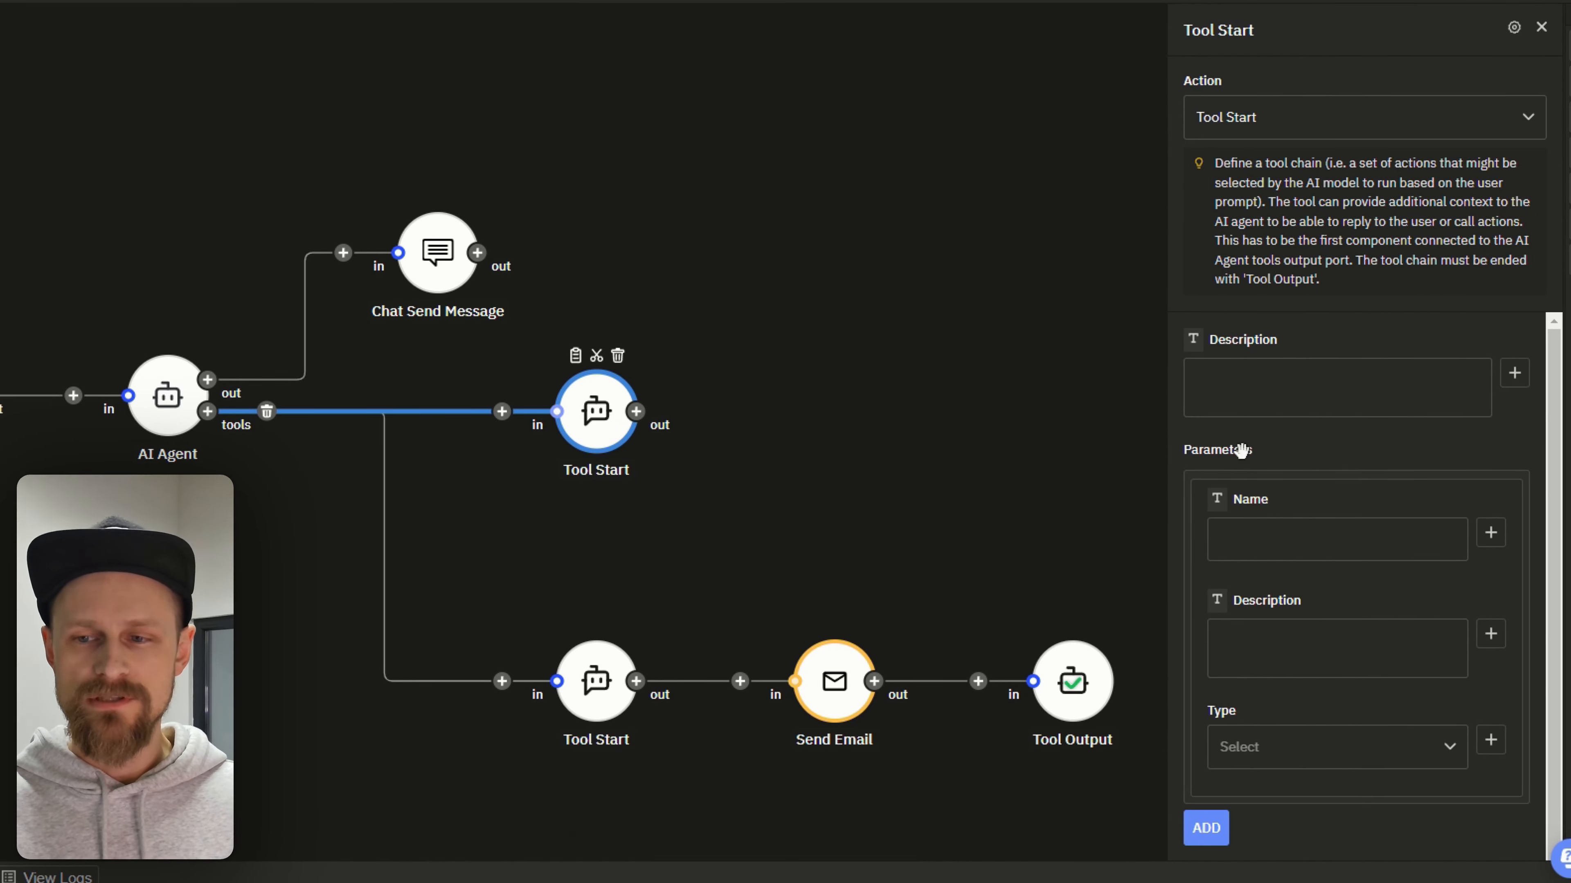
Describe the new Tool Start as a tool to read the support tickets submitted in the last month
click(1240, 391)
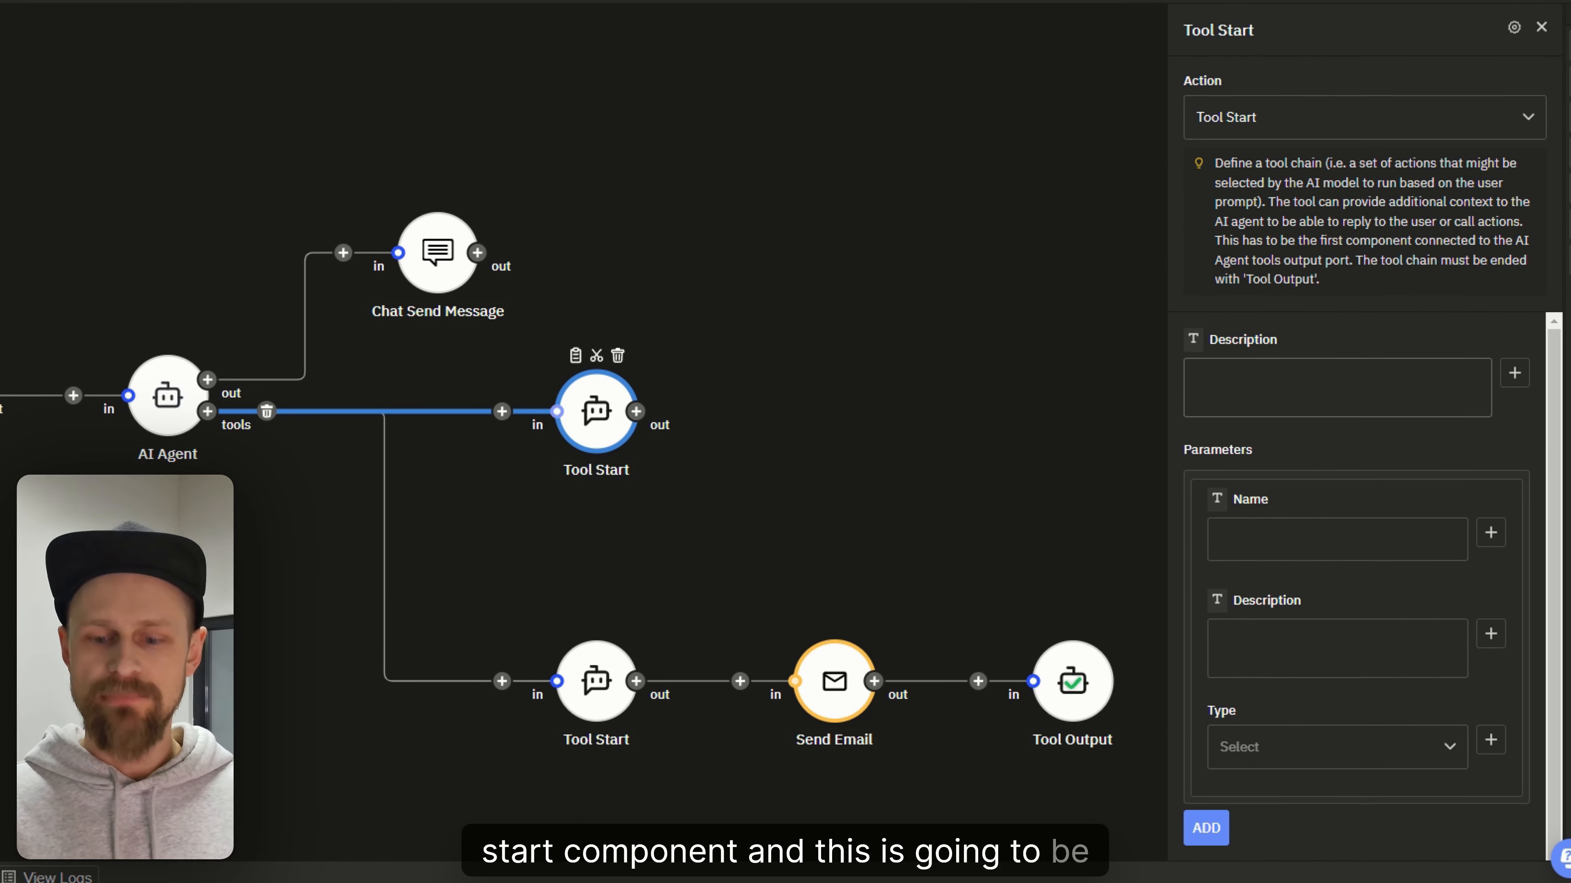
text(read the su)
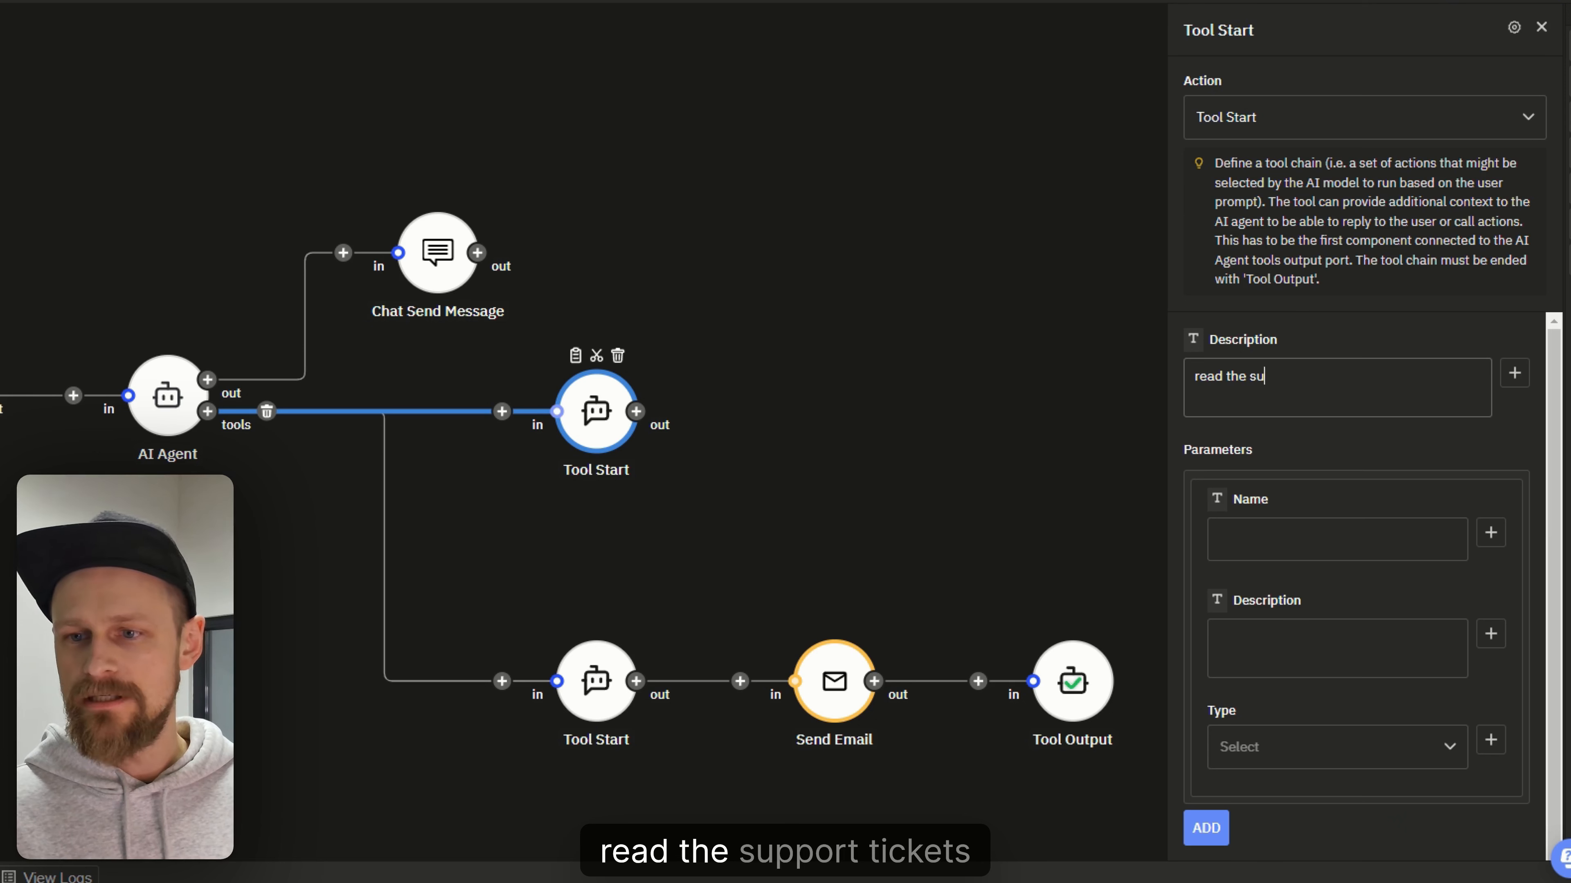
text(pport tickets s)
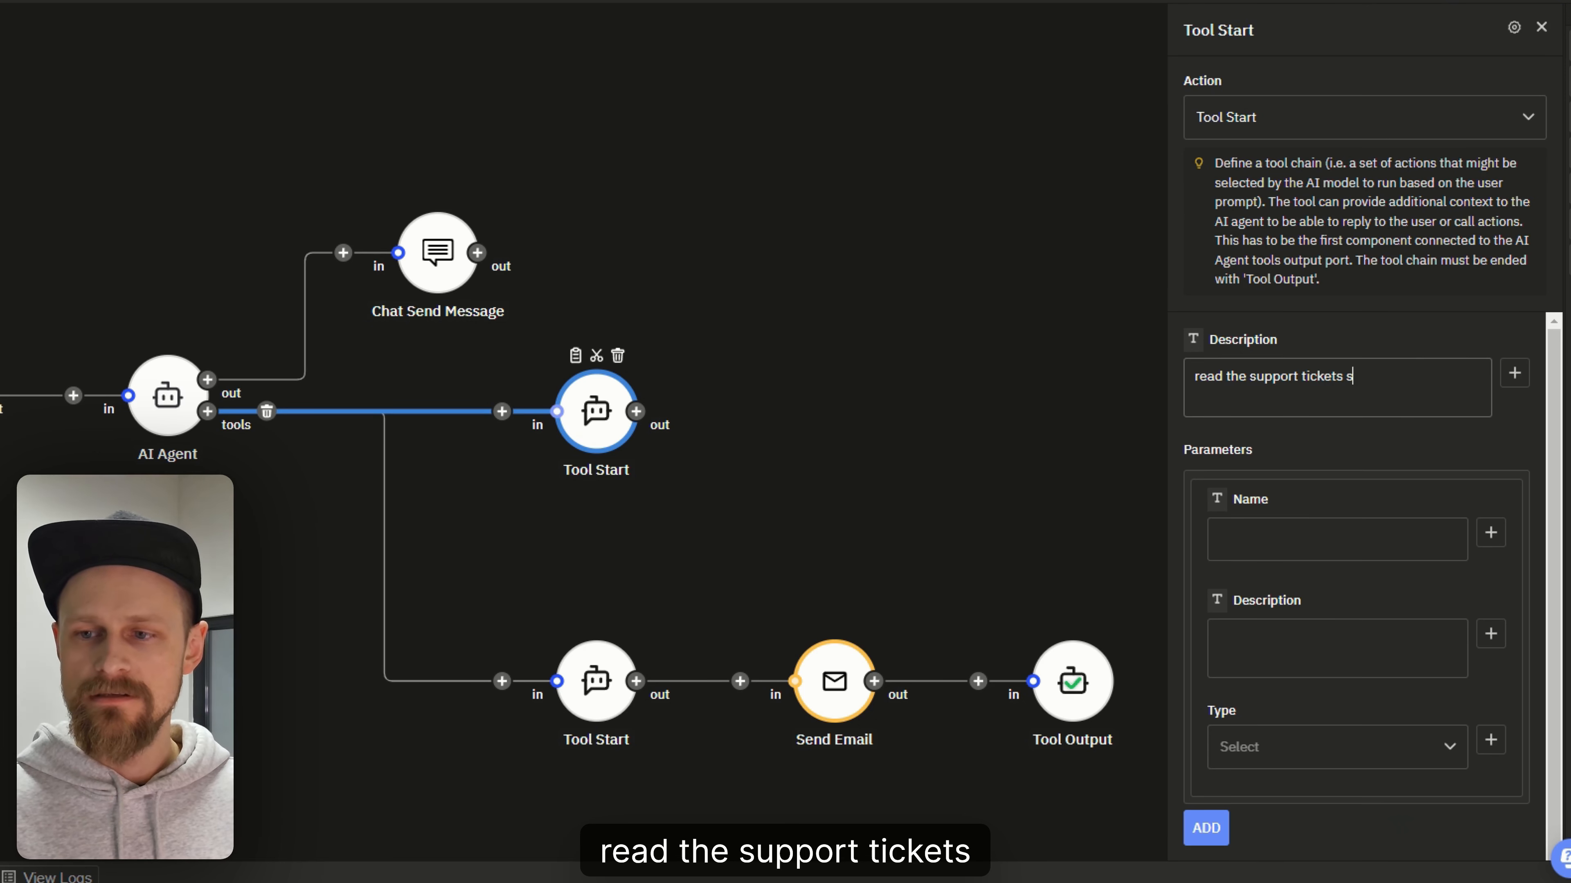
text(ubmitted)
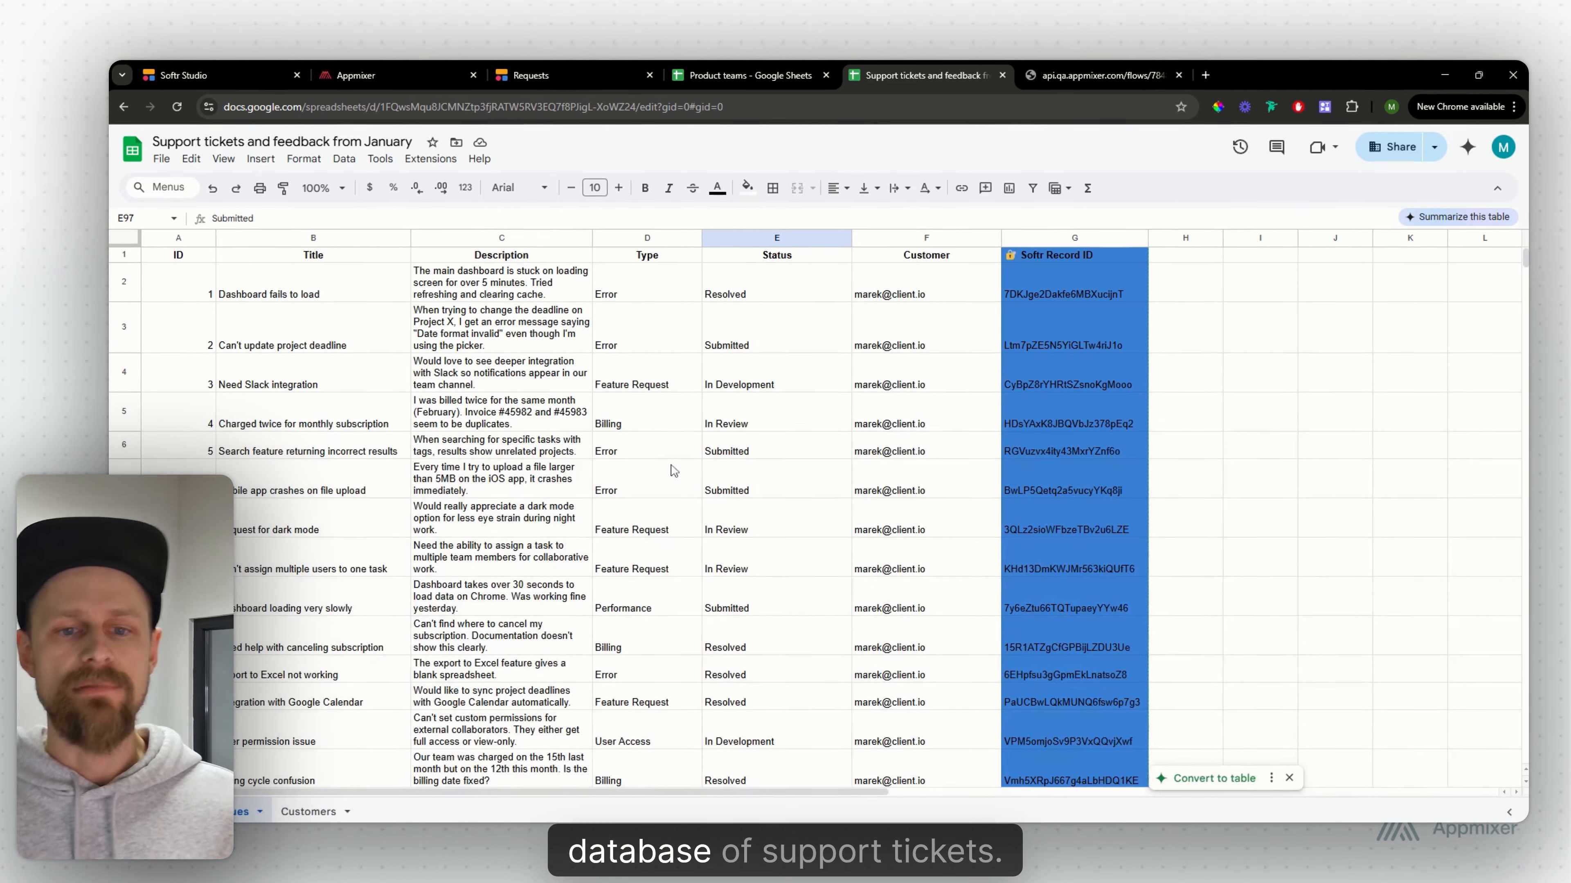
Review the support tickets spreadsheet in Google Sheets and add a Google Sheets Get Rows step to the new Tool Start's out port in Appmixer
scroll(668, 467, down, 10)
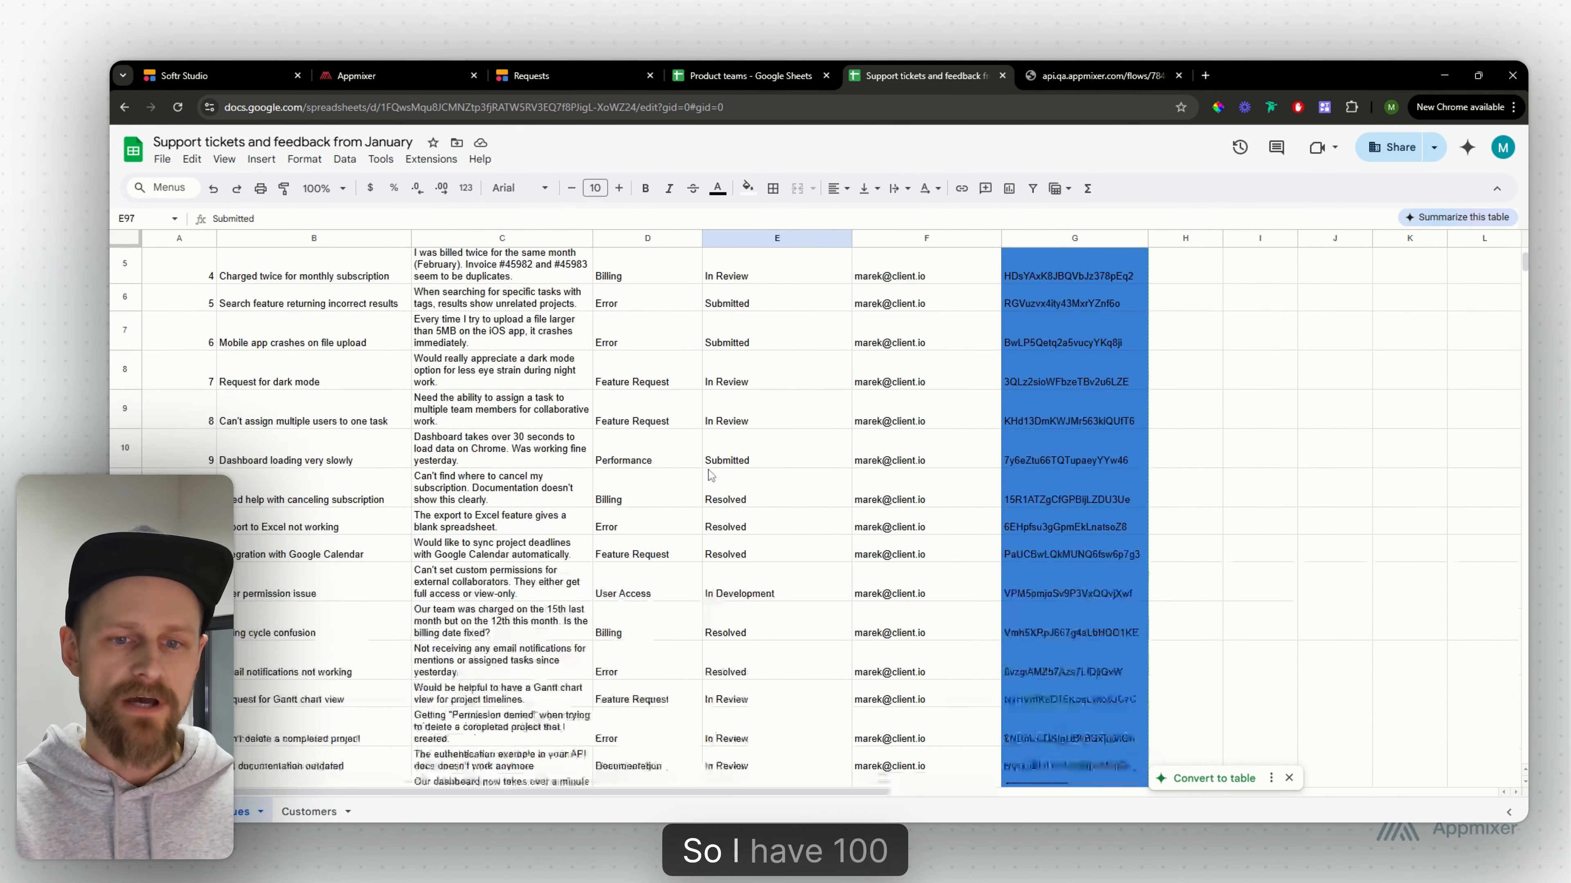
scroll(735, 516, up, 10)
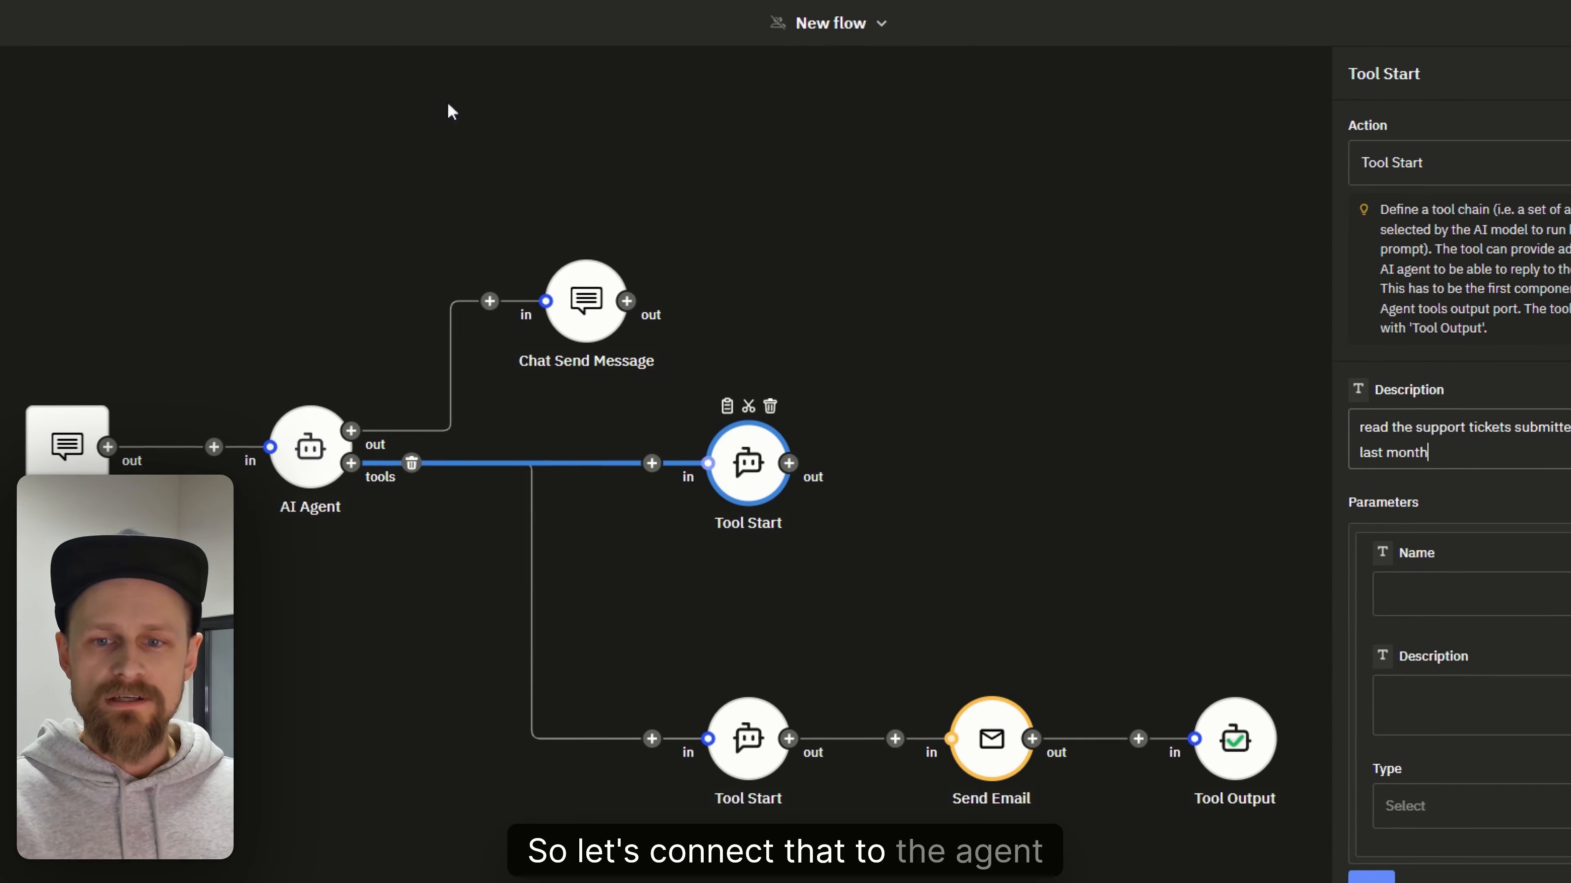
click(789, 463)
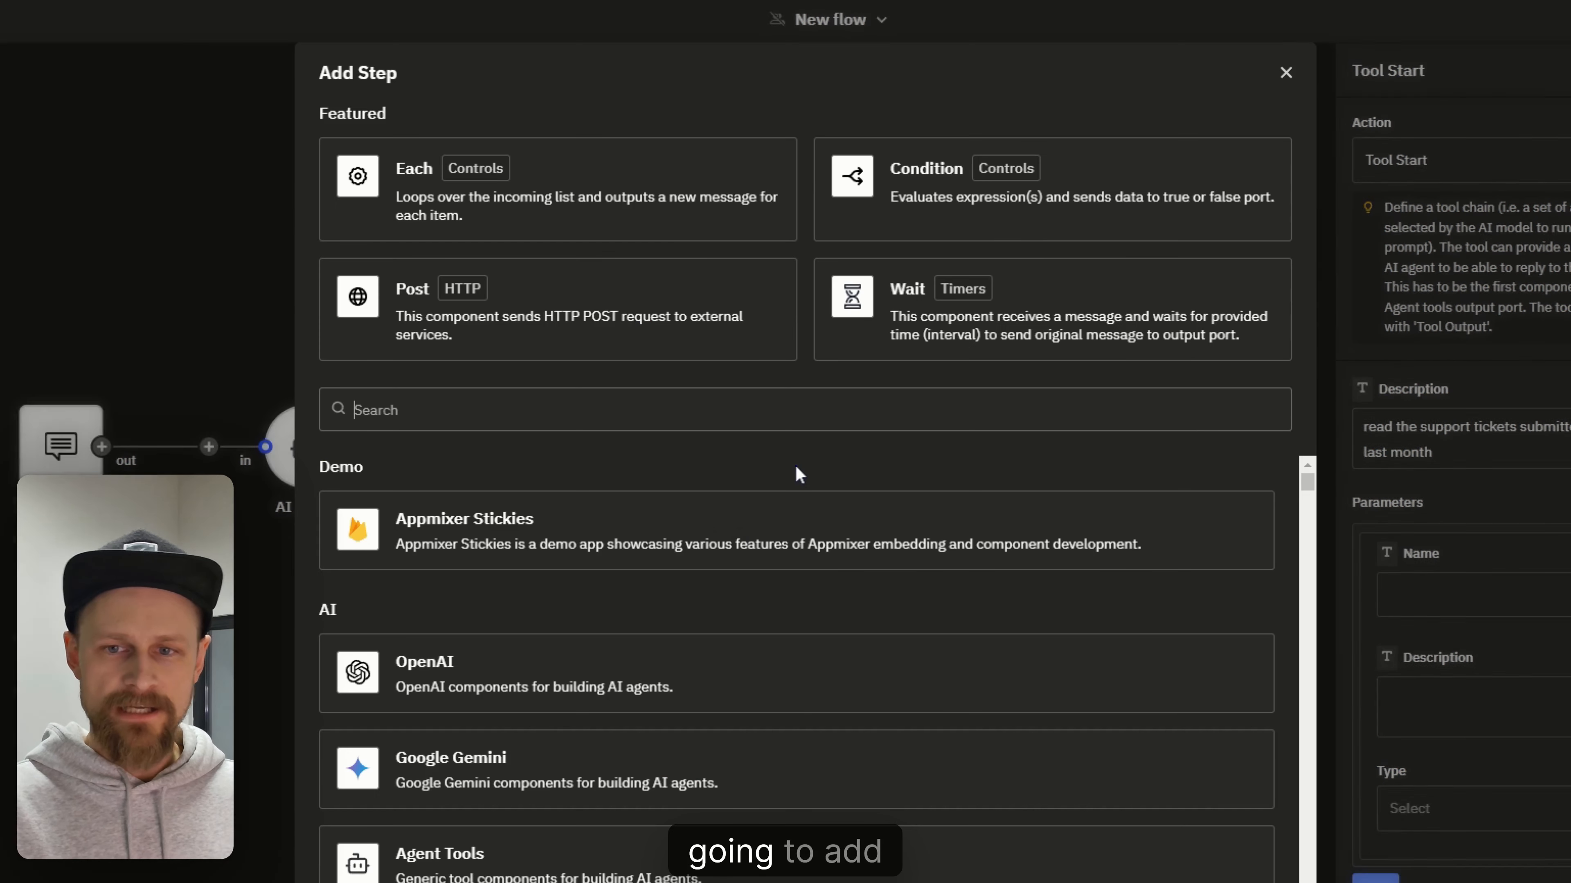
text(sheets)
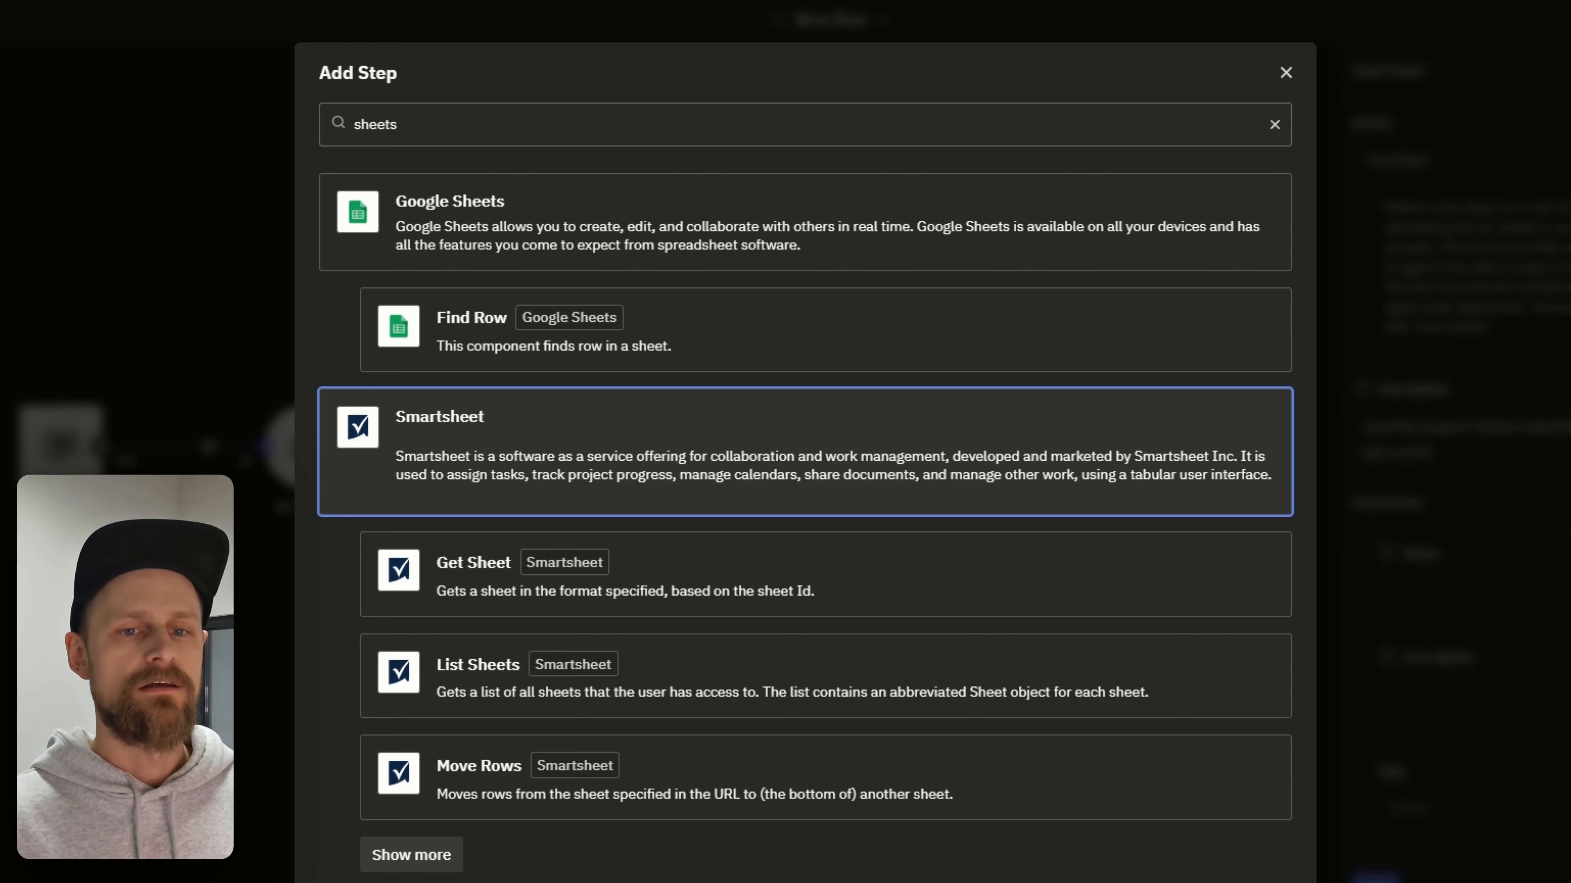
click(705, 254)
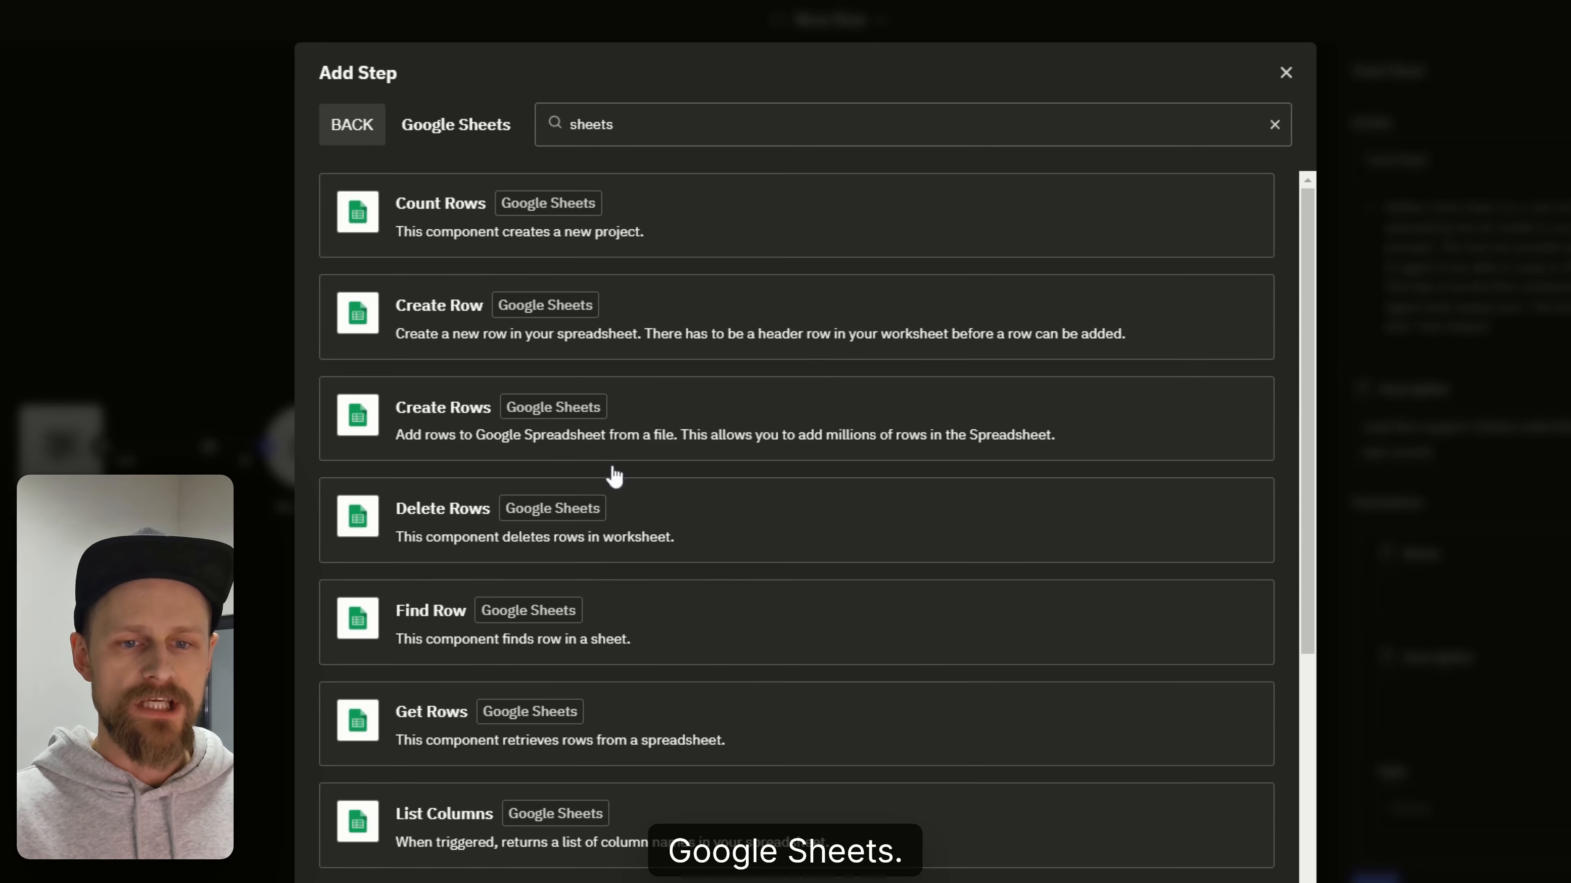
click(791, 728)
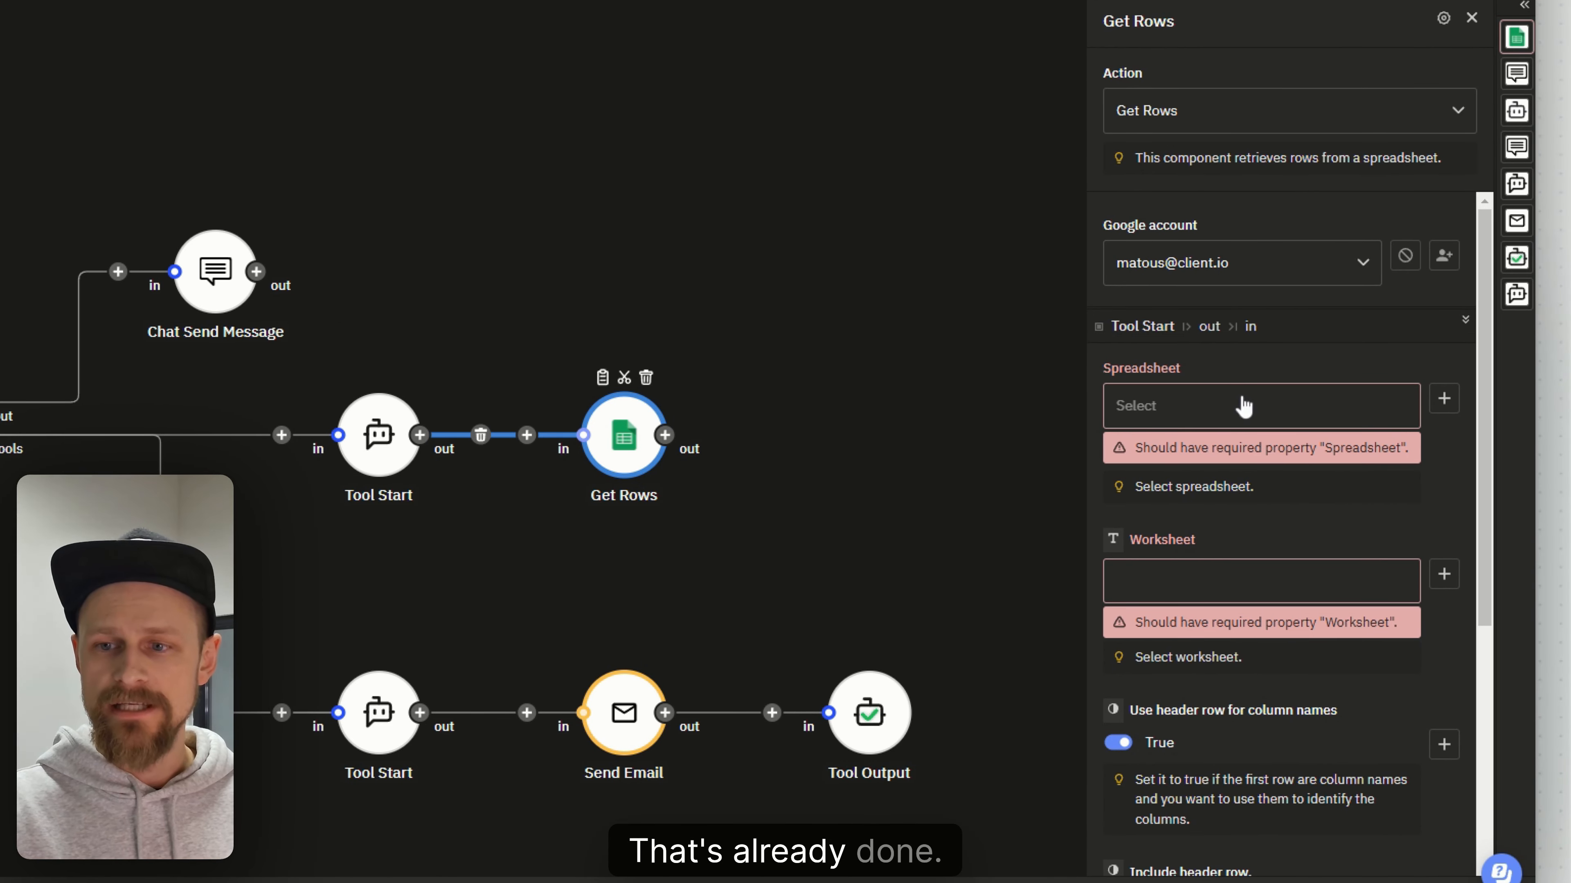
Set the Get Rows step's Spreadsheet to "Support tickets and feedback from January"
click(1272, 416)
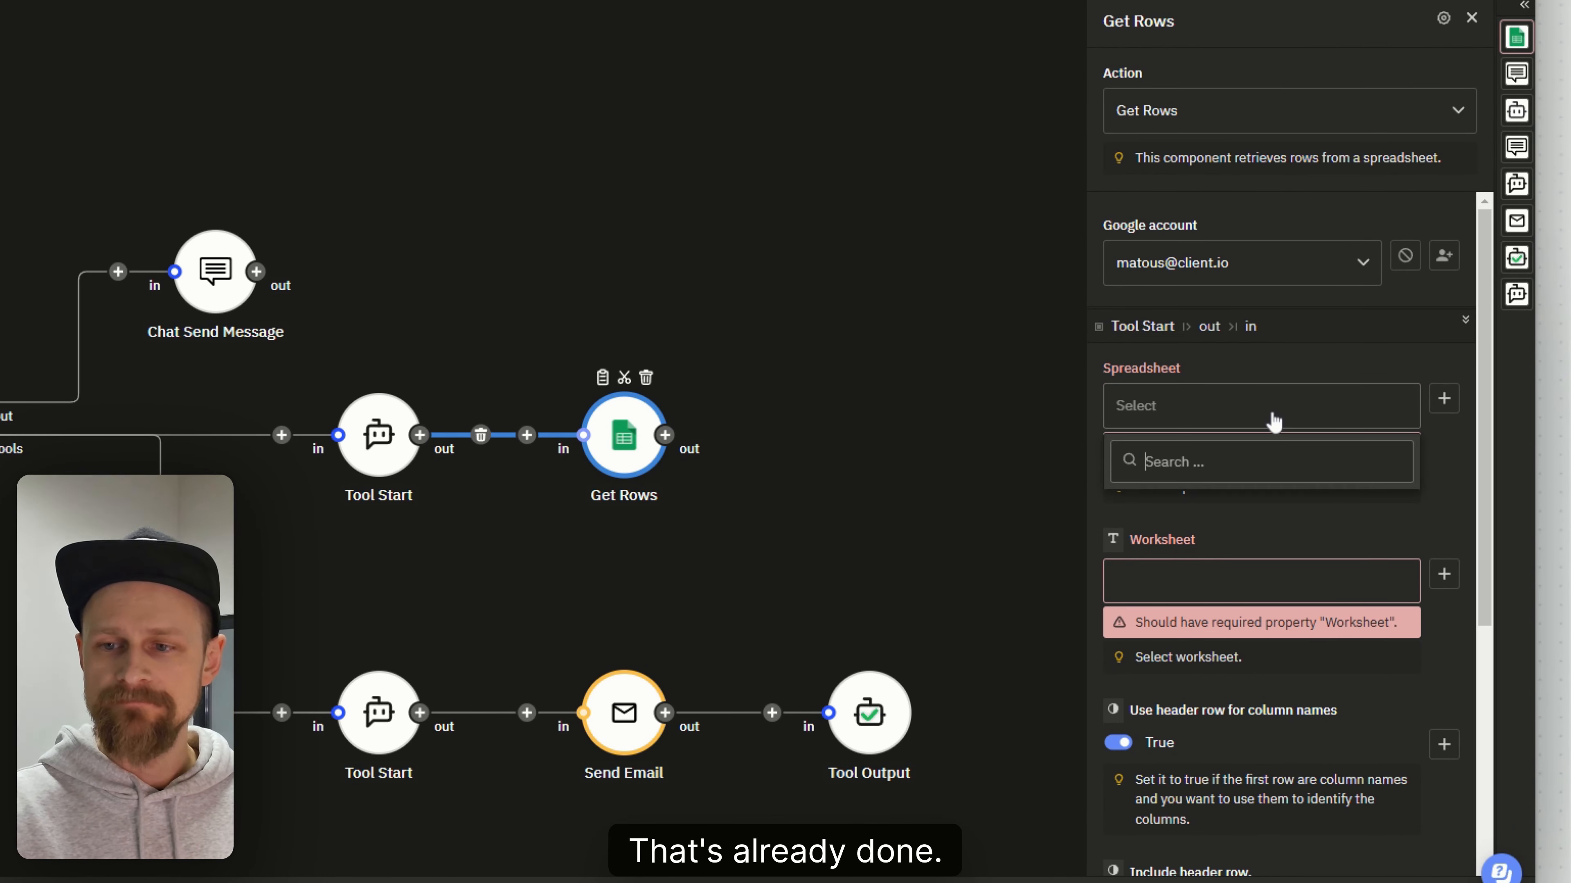
click(1302, 416)
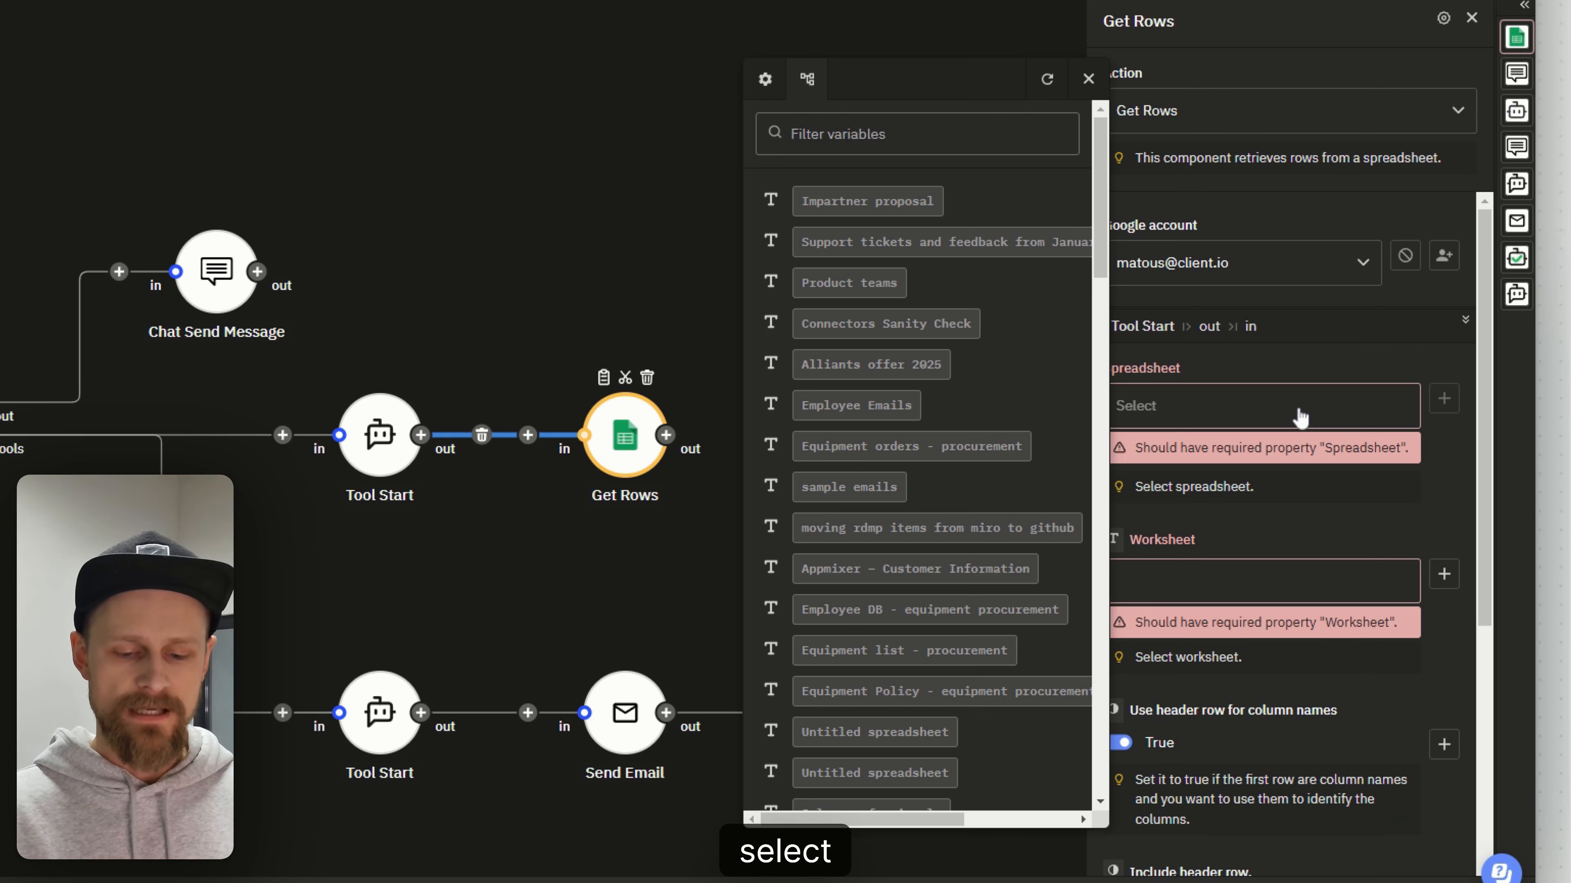
text(ticket)
text(e)
key(BackSpace)
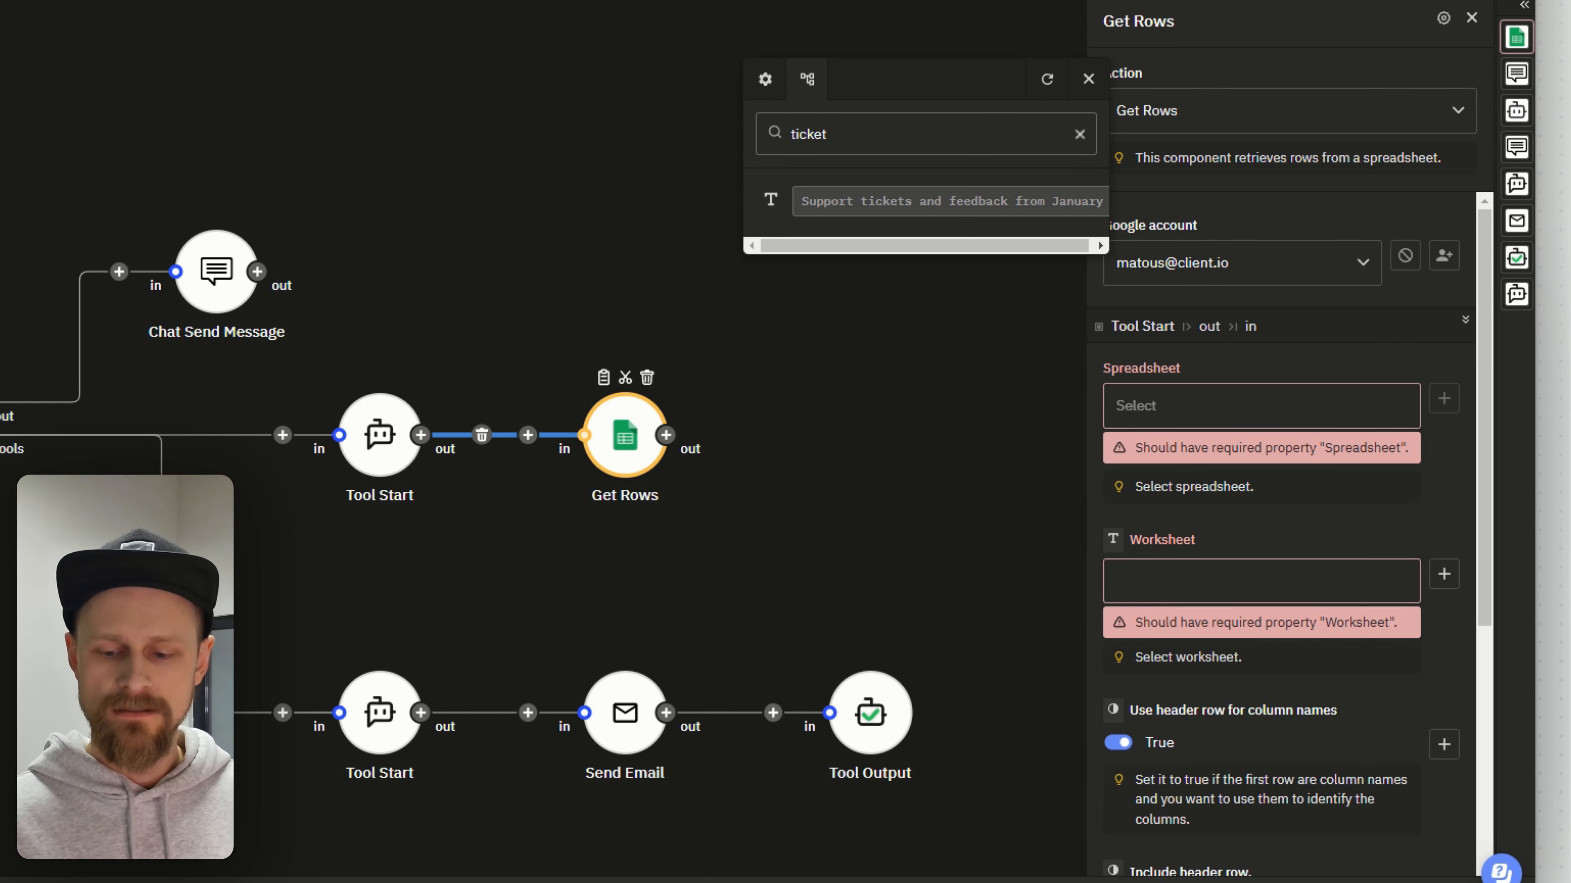
click(937, 201)
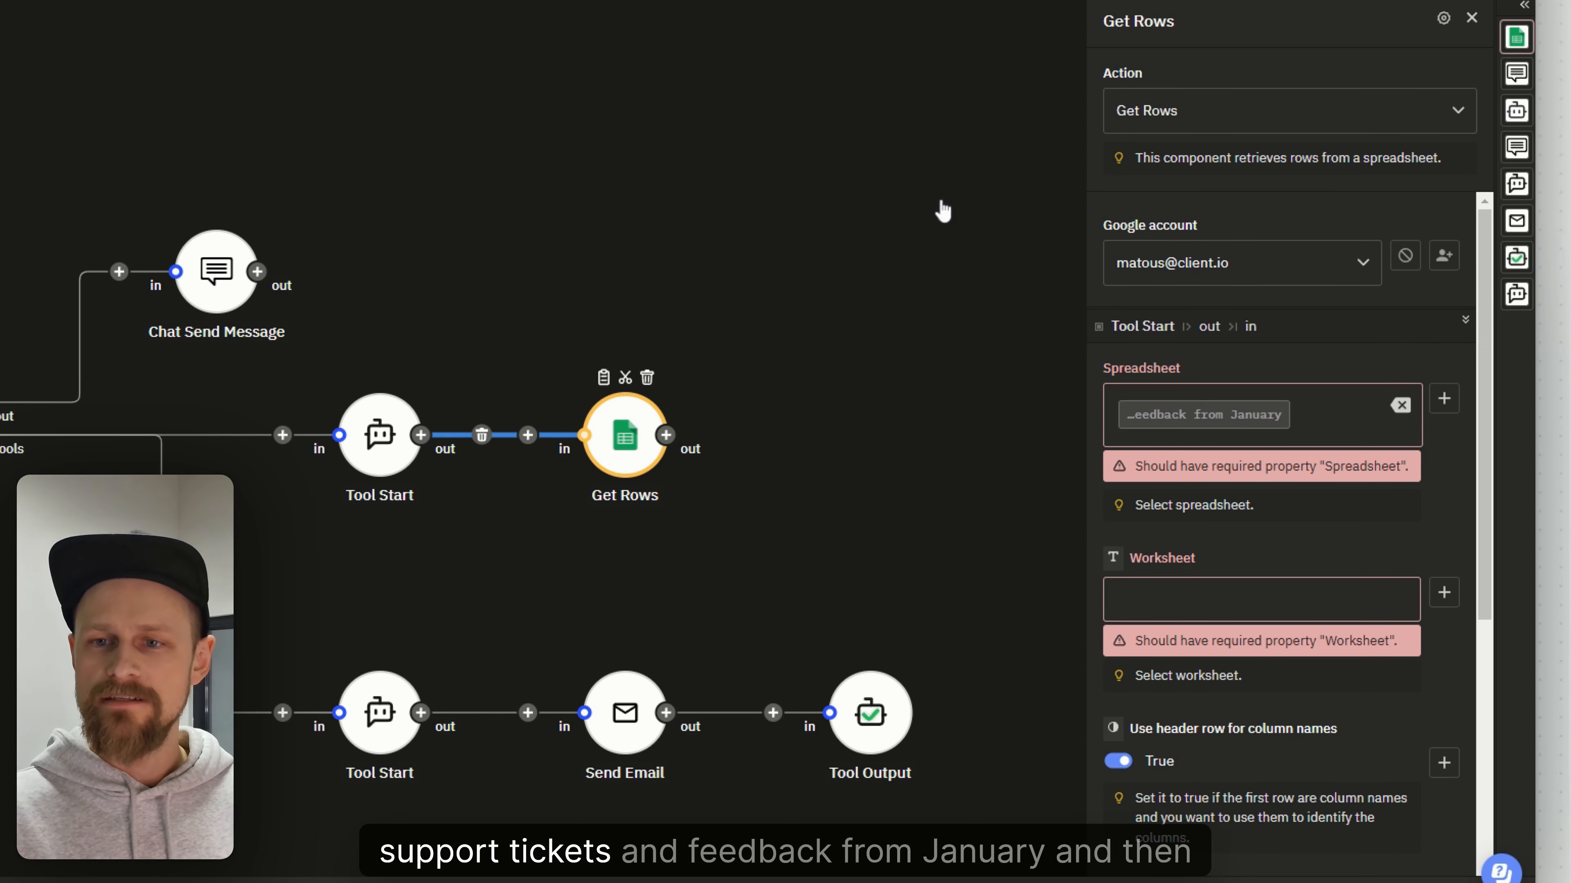
Set the Get Rows step's Worksheet to Issues
click(1242, 600)
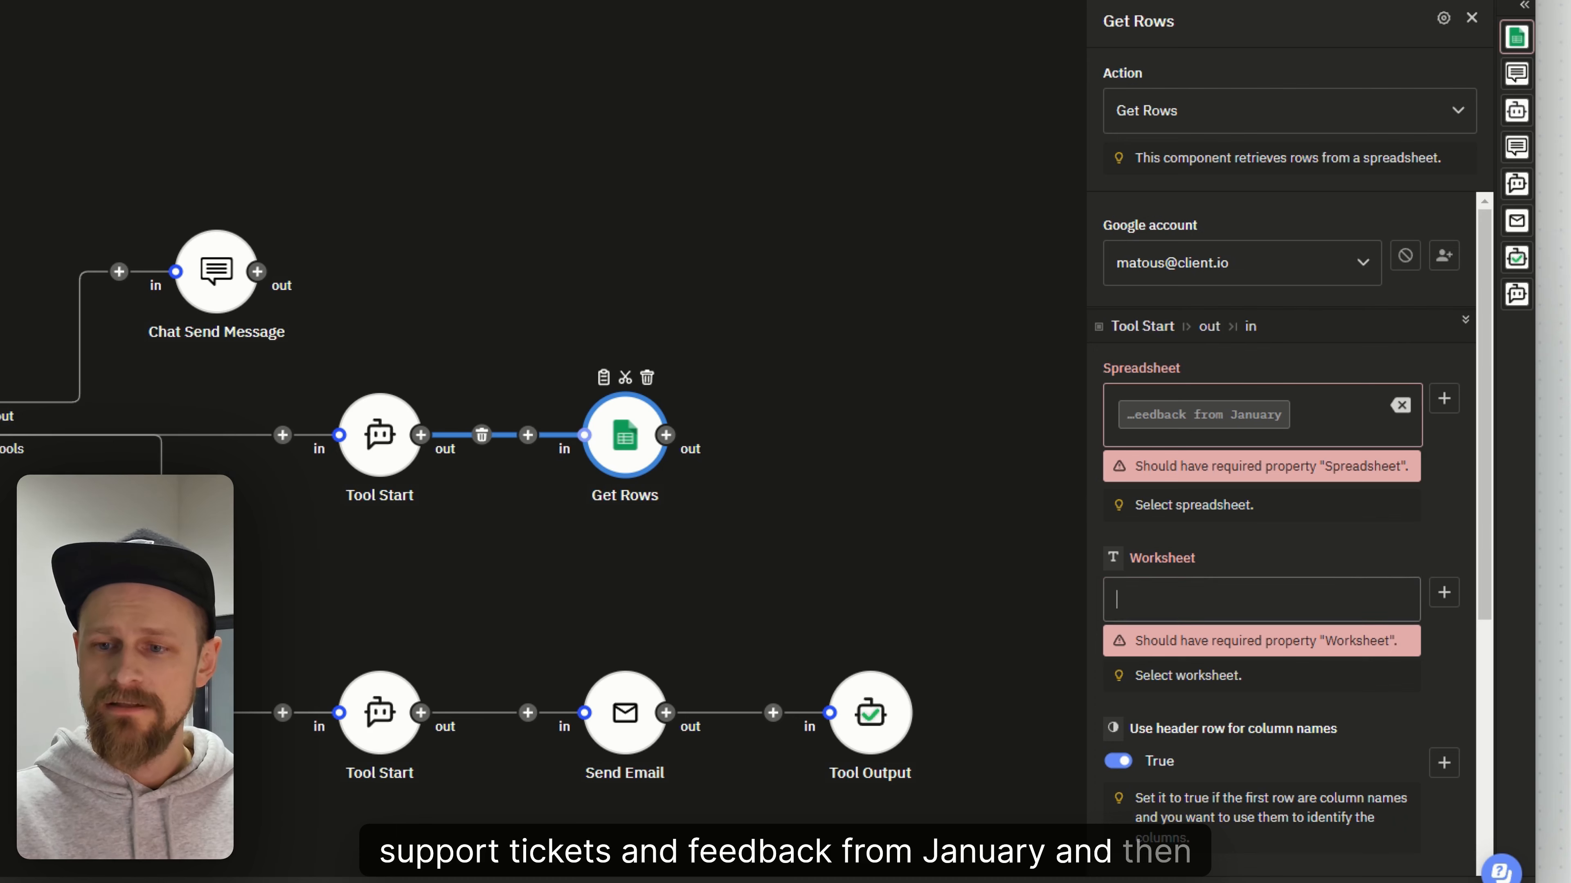
click(1444, 557)
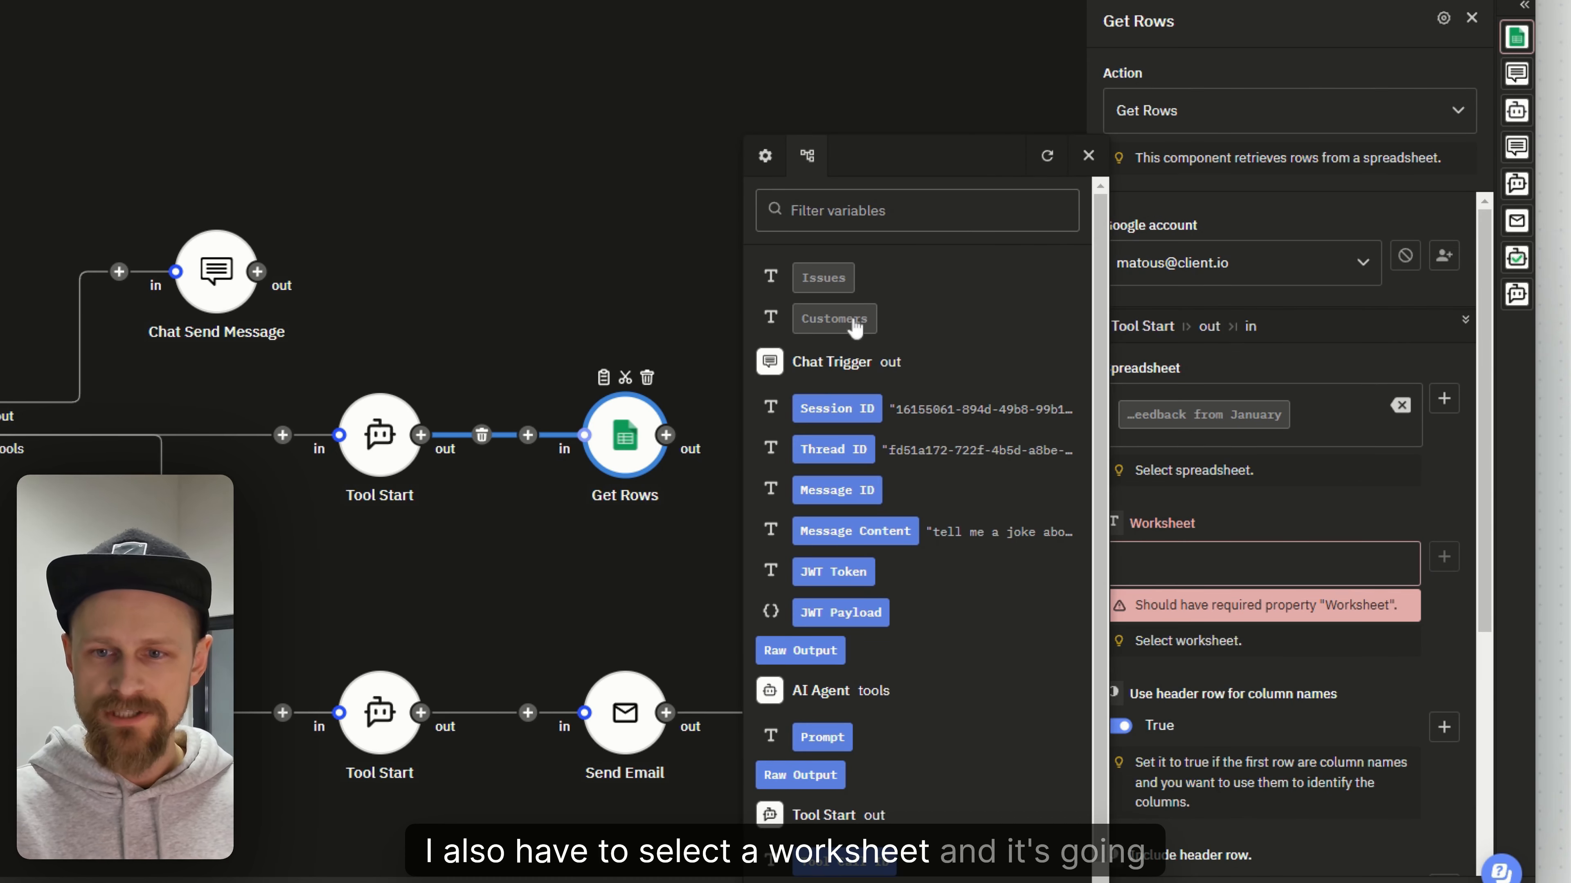
click(863, 290)
Set Include header row to False and All rows in one message to True for the Get Rows step
scroll(1252, 555, down, 3)
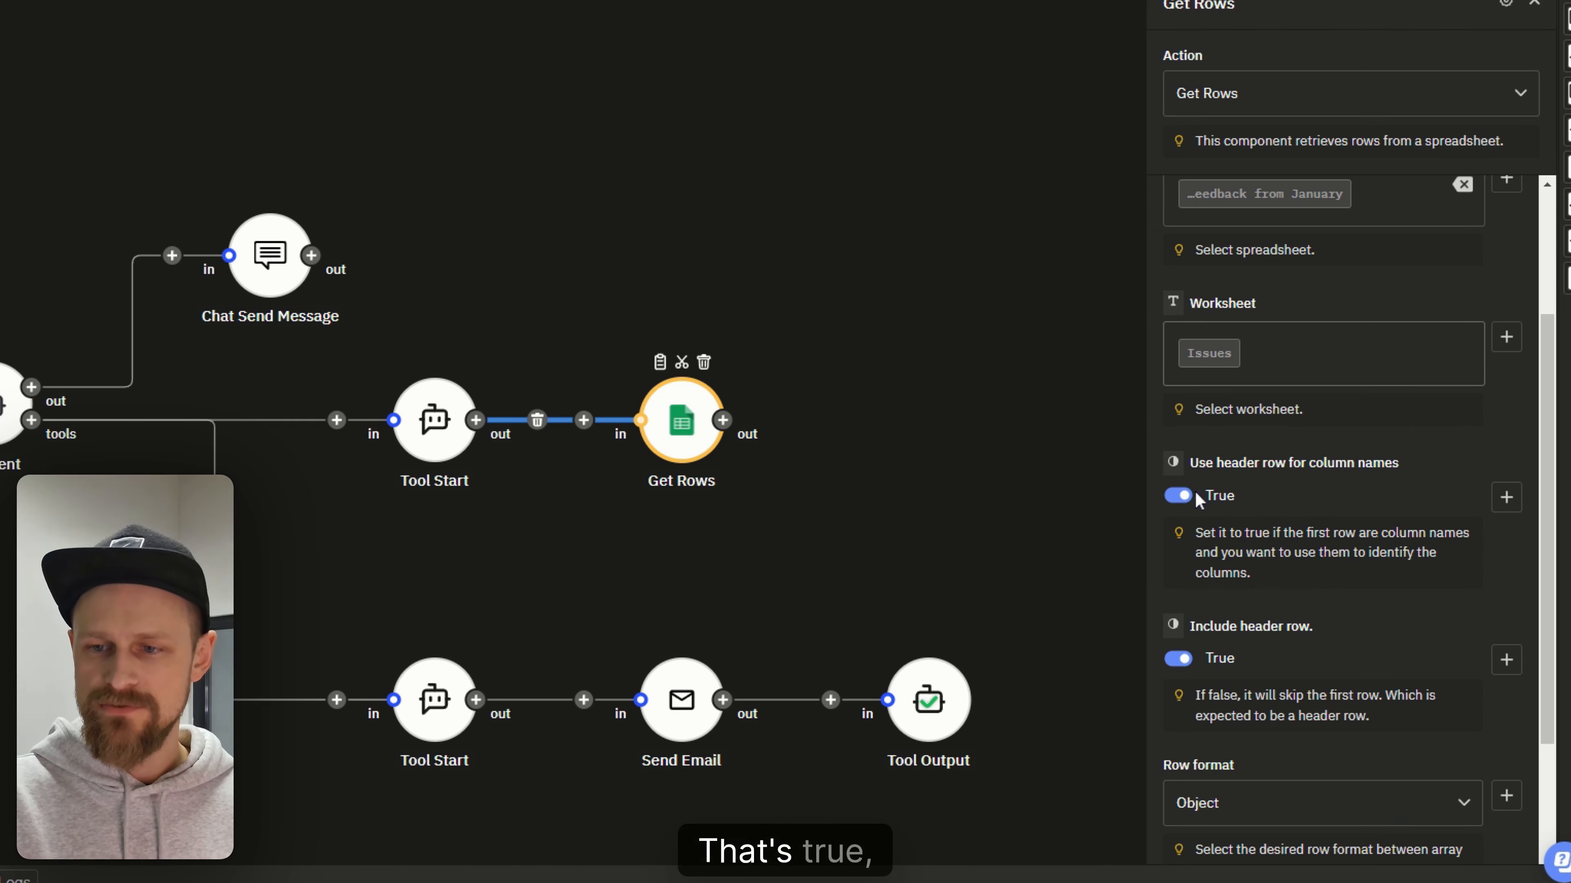
scroll(1298, 569, down, 2)
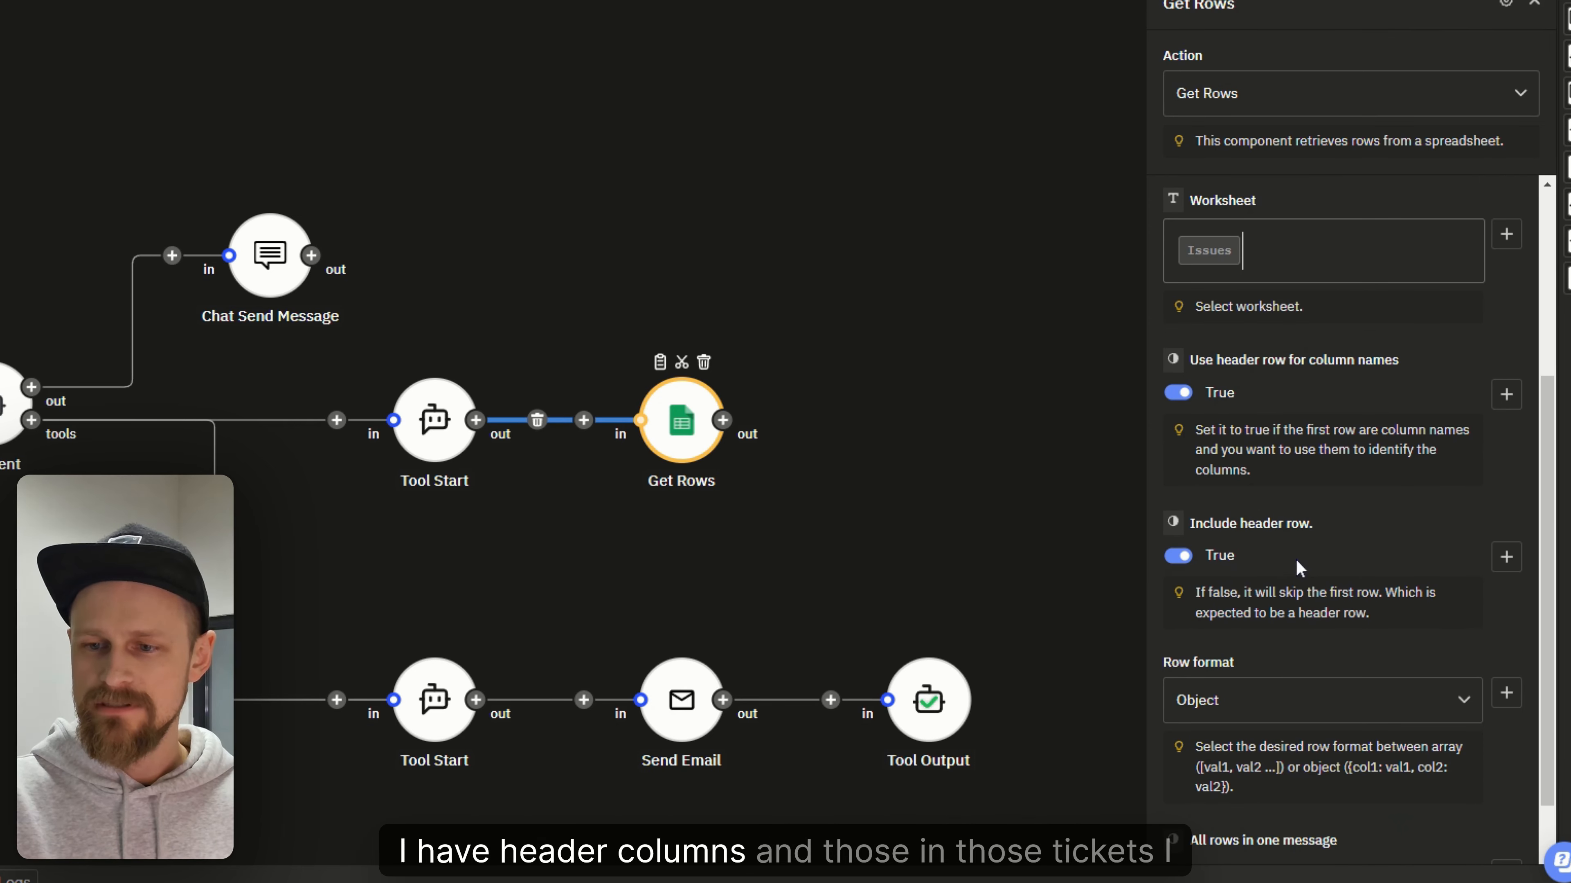
click(1179, 556)
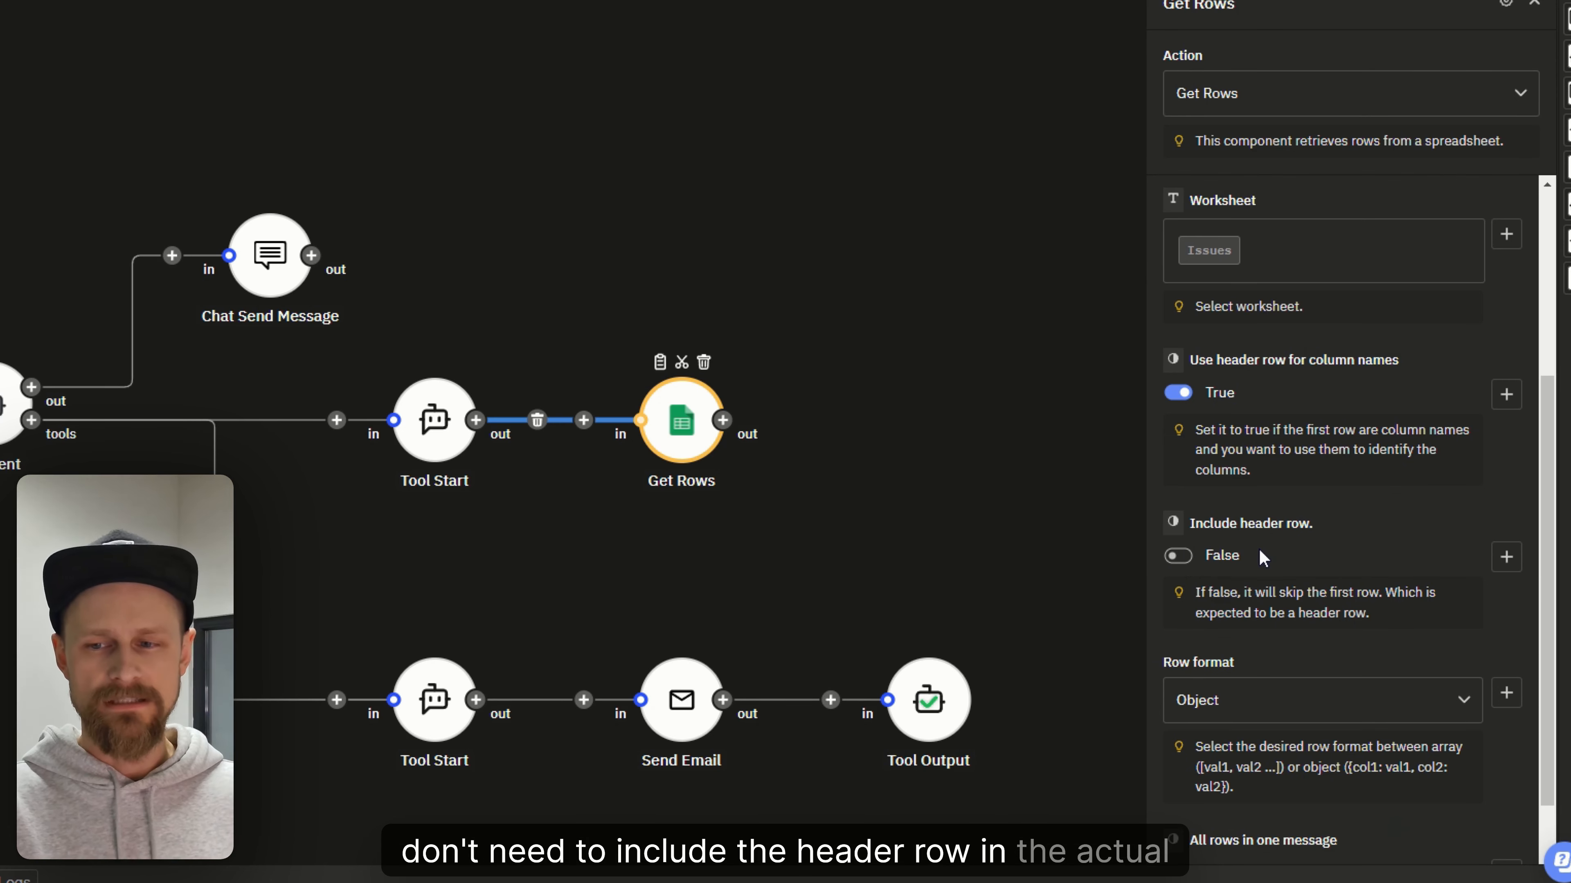
scroll(1263, 559, down, 2)
scroll(1262, 559, down, 1)
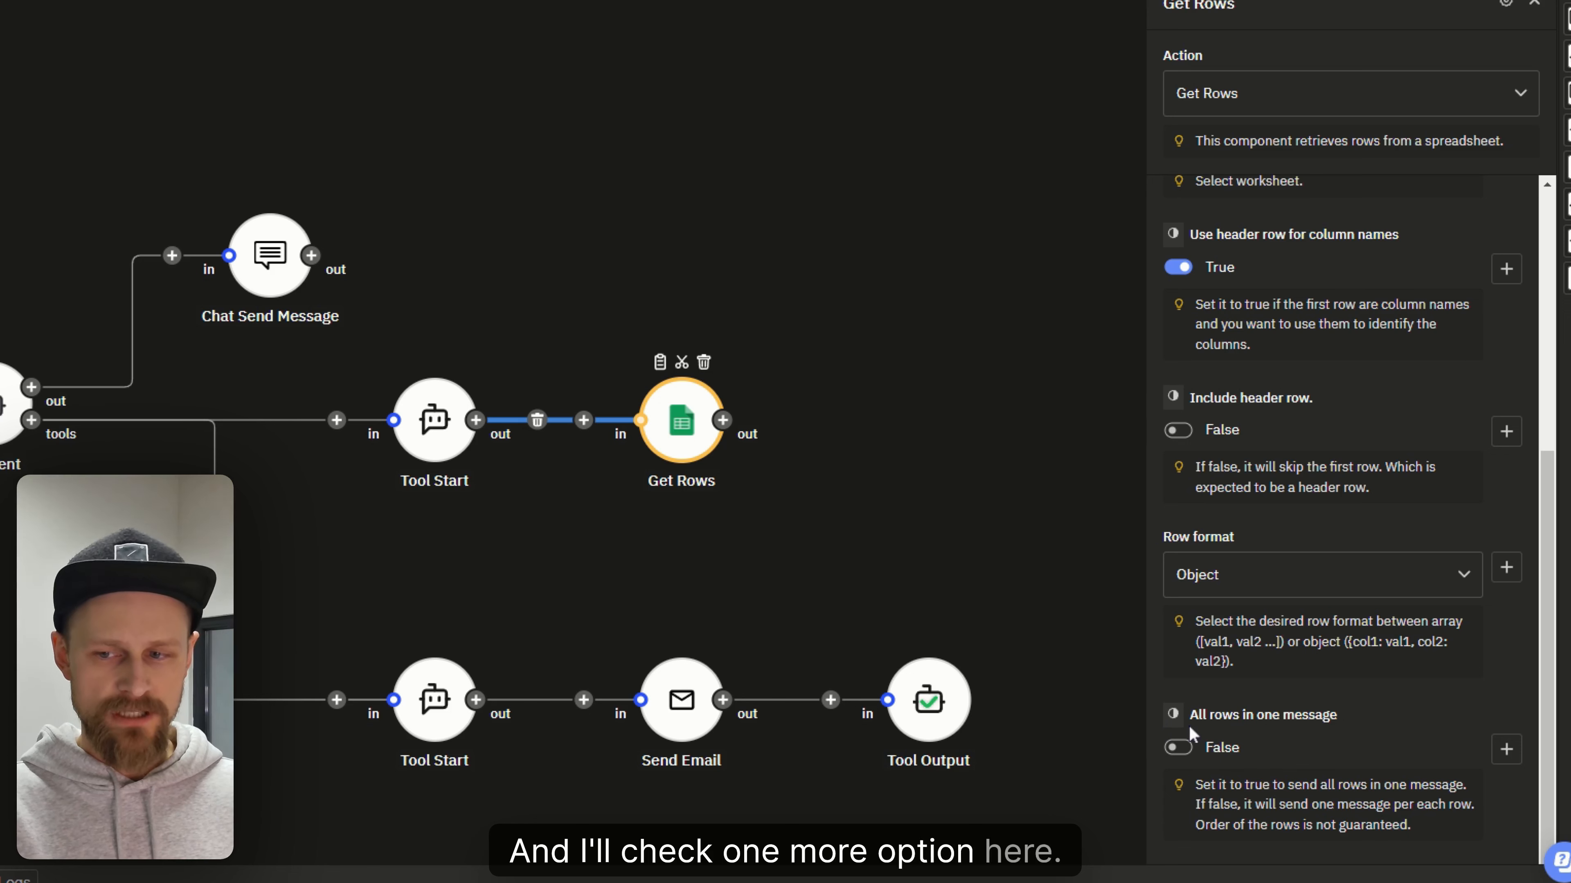
click(1179, 748)
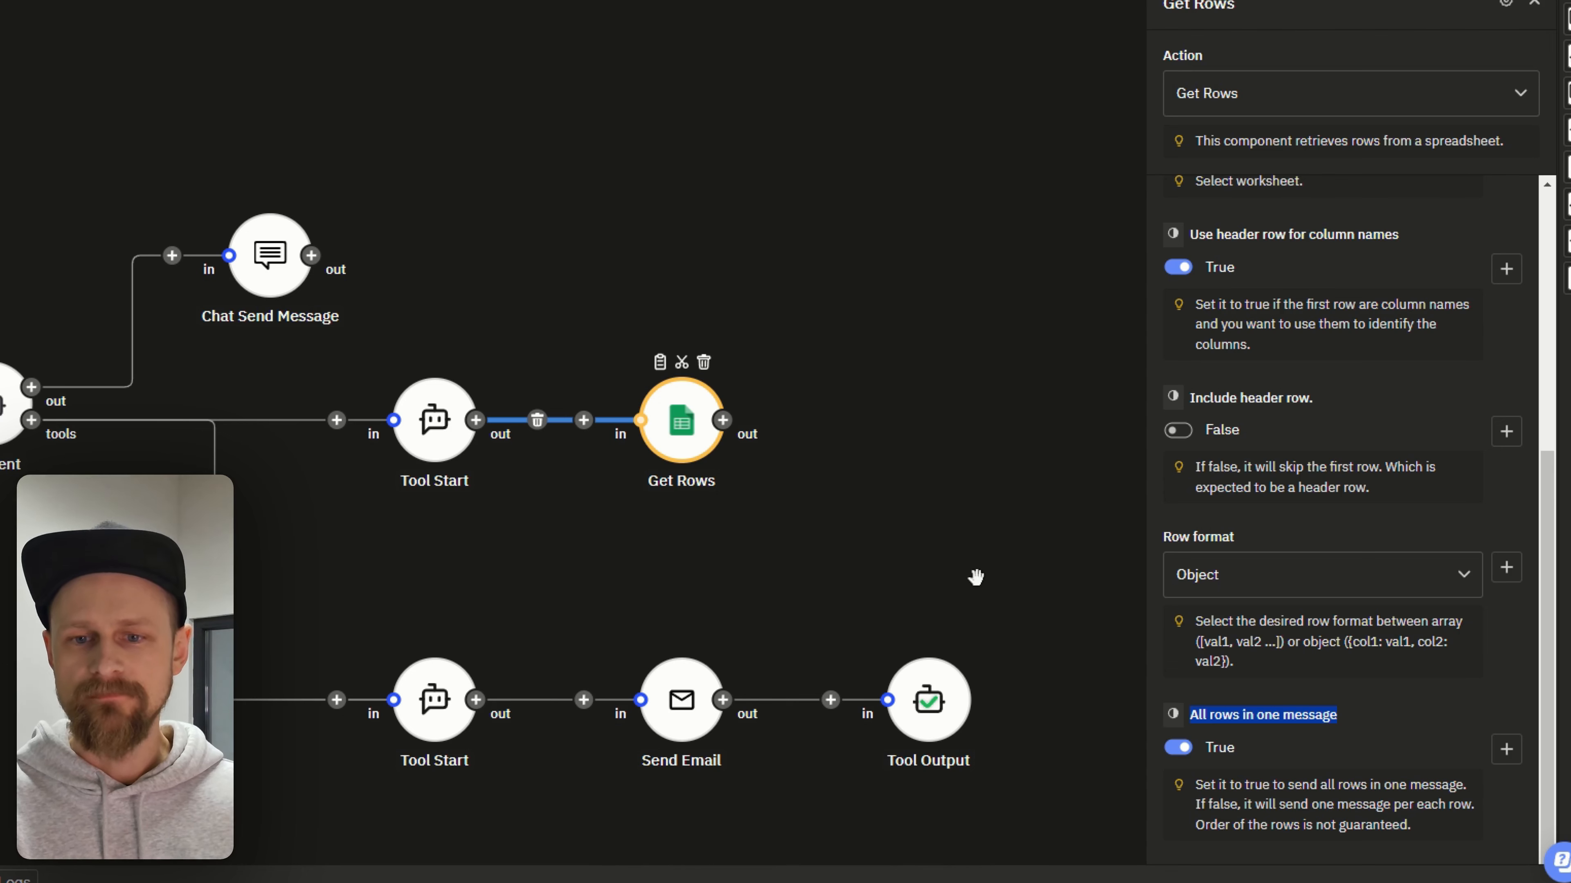
Add a Tool Output step from Agent Tools to the Get Rows step's out port
scroll(740, 420, down, 2)
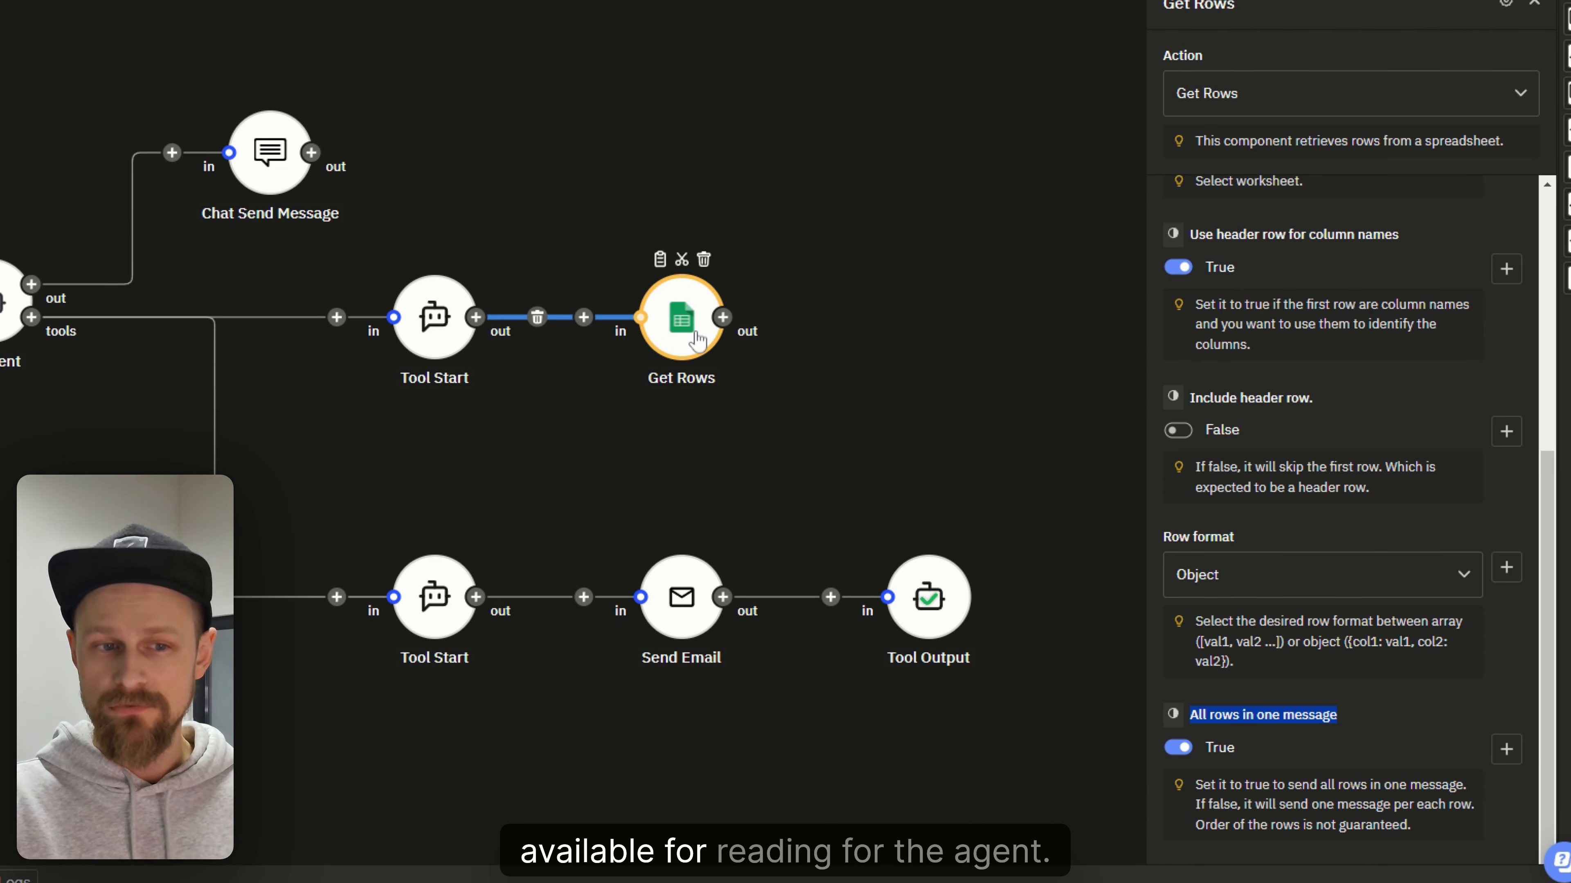
click(722, 317)
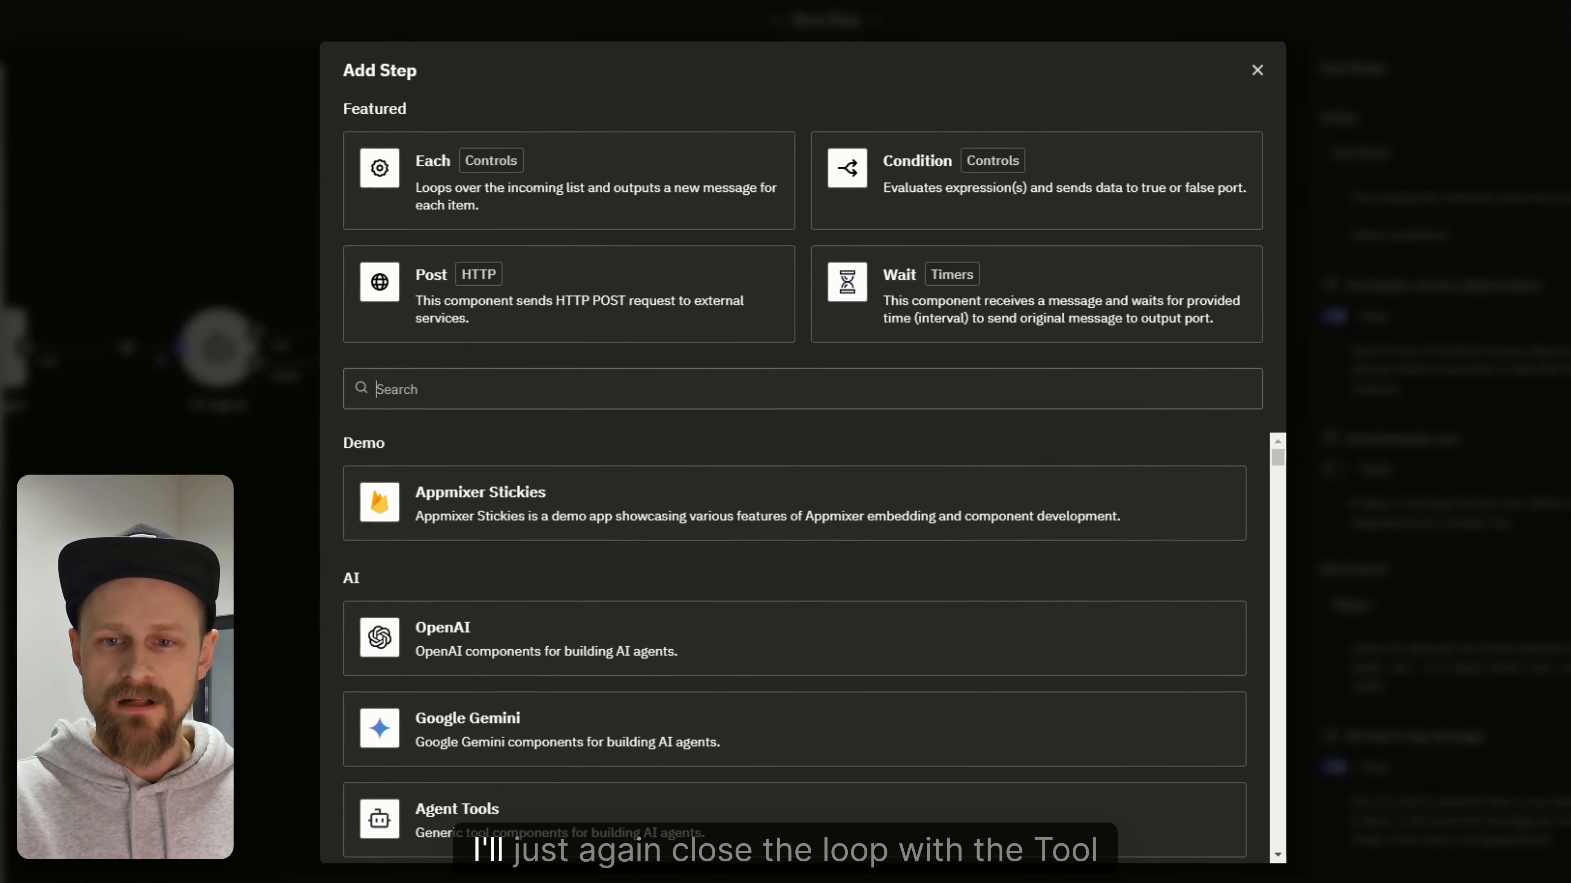
click(586, 803)
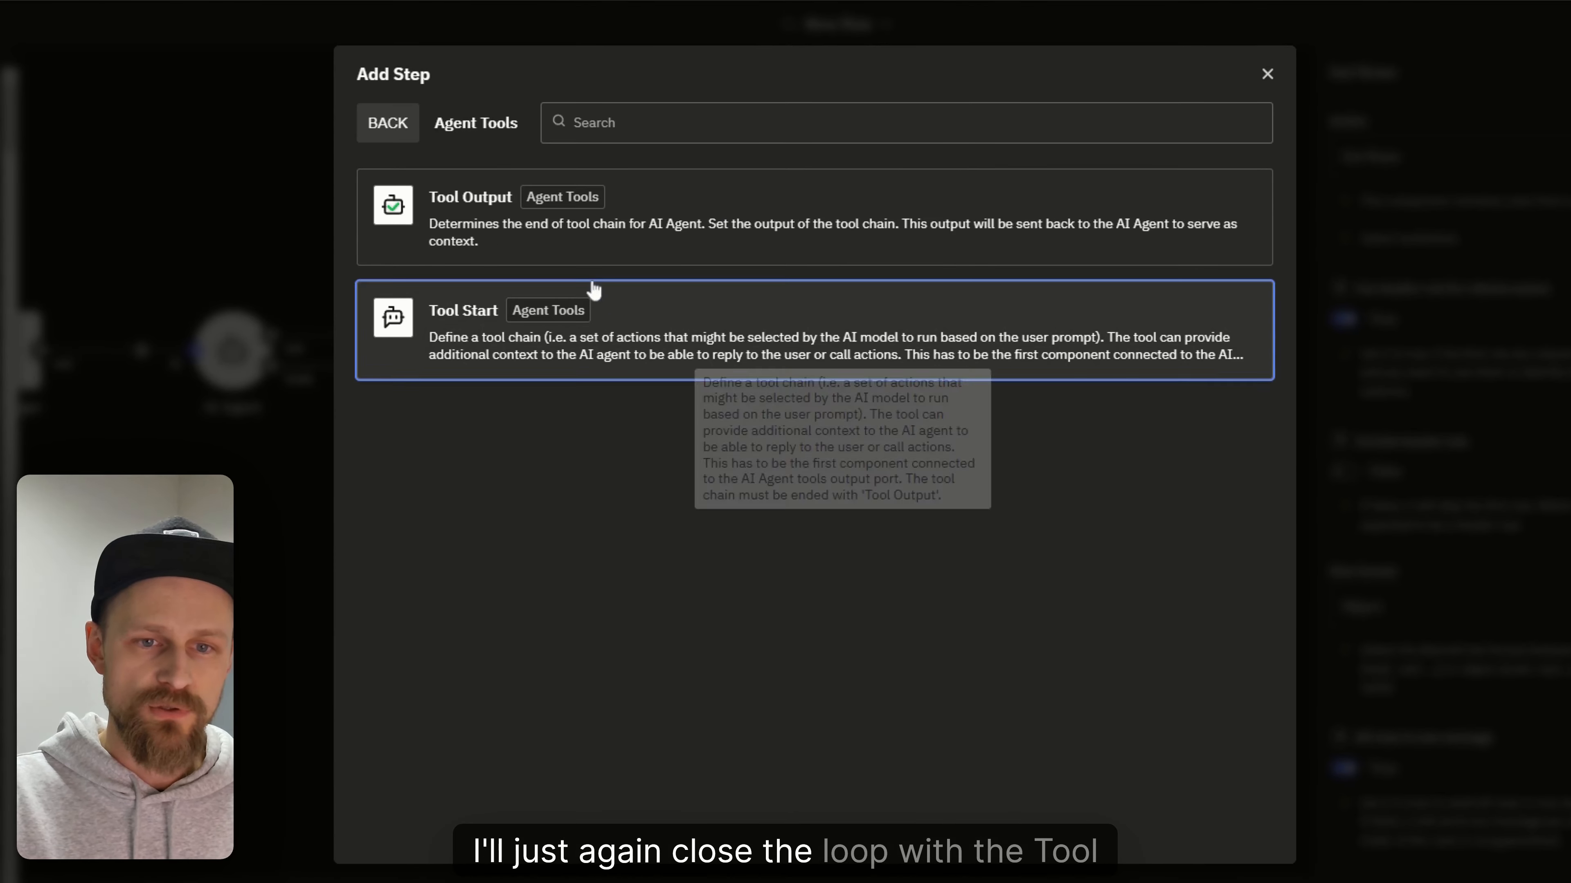
click(592, 203)
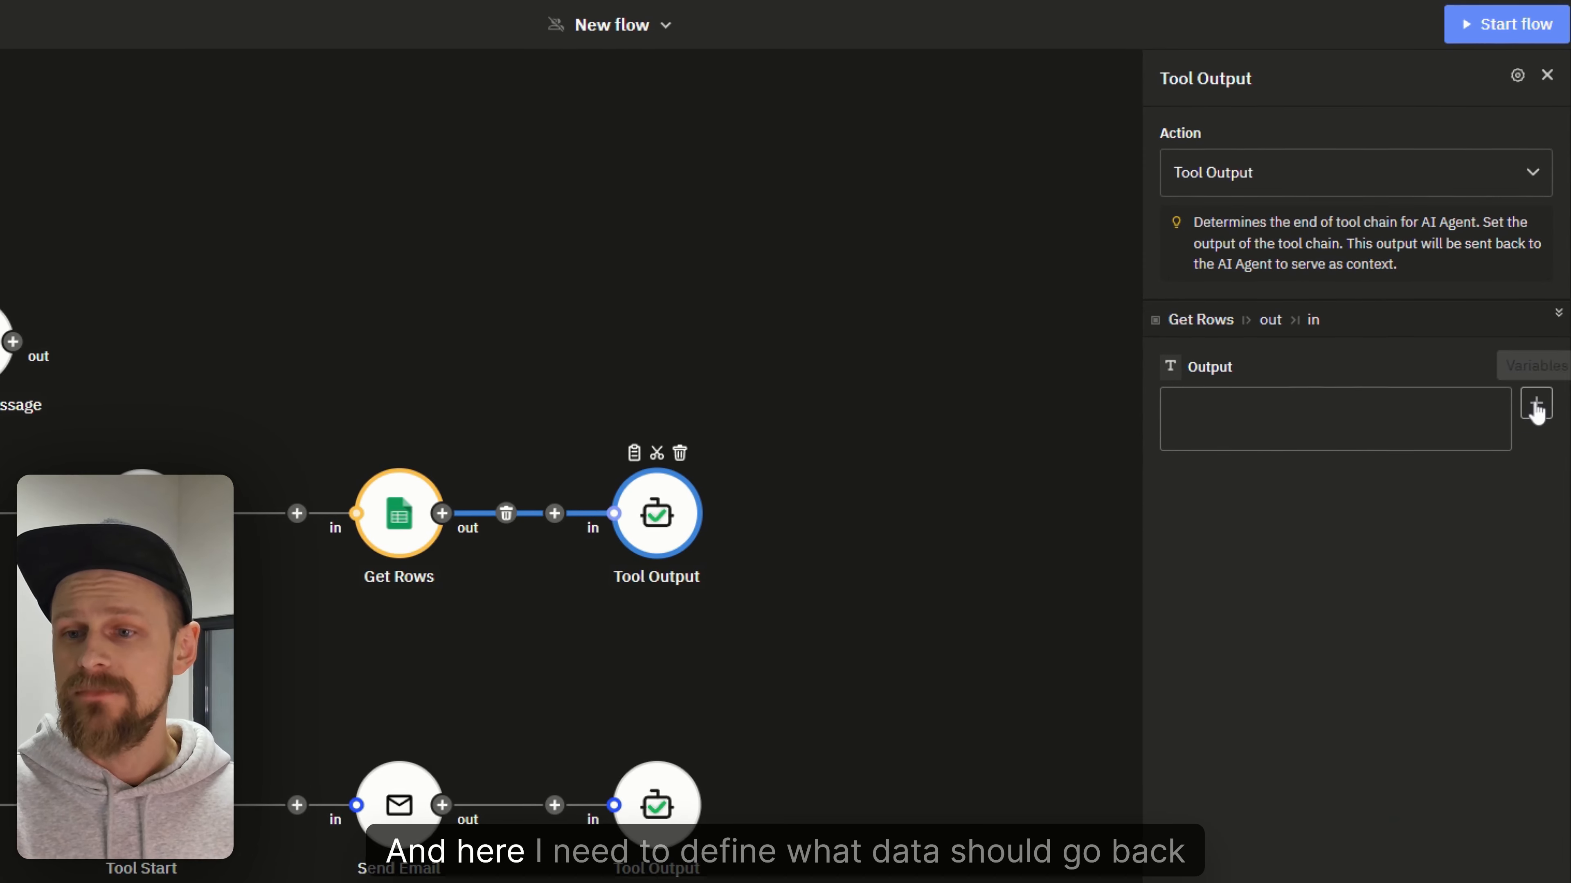
Map the new Tool Output step's Output field to the Get Rows step's Rows variable
click(1536, 406)
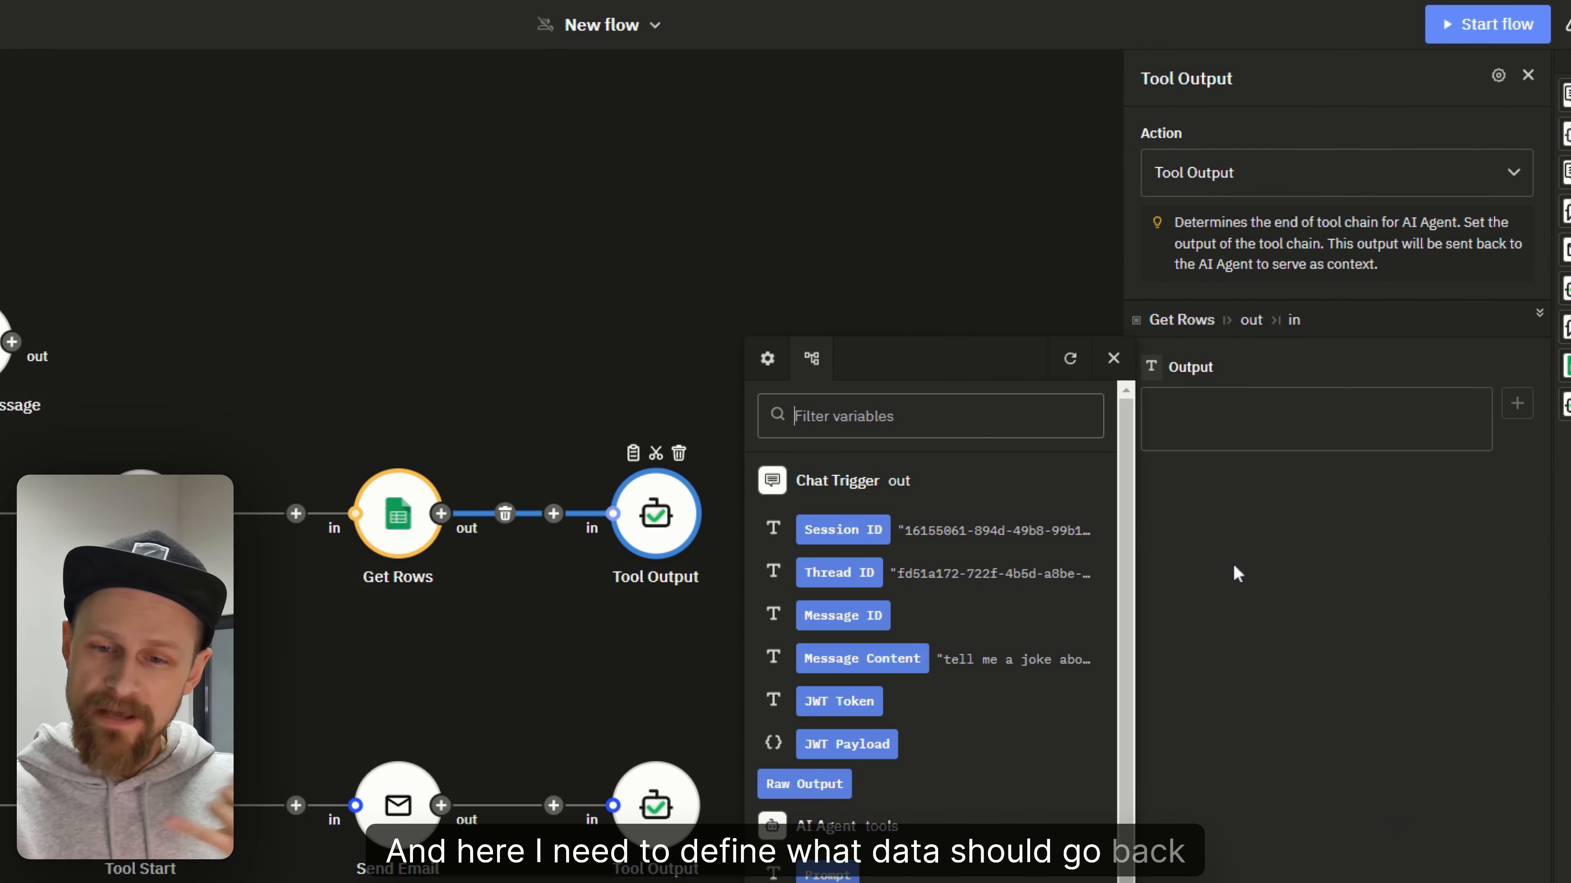
scroll(1027, 641, down, 3)
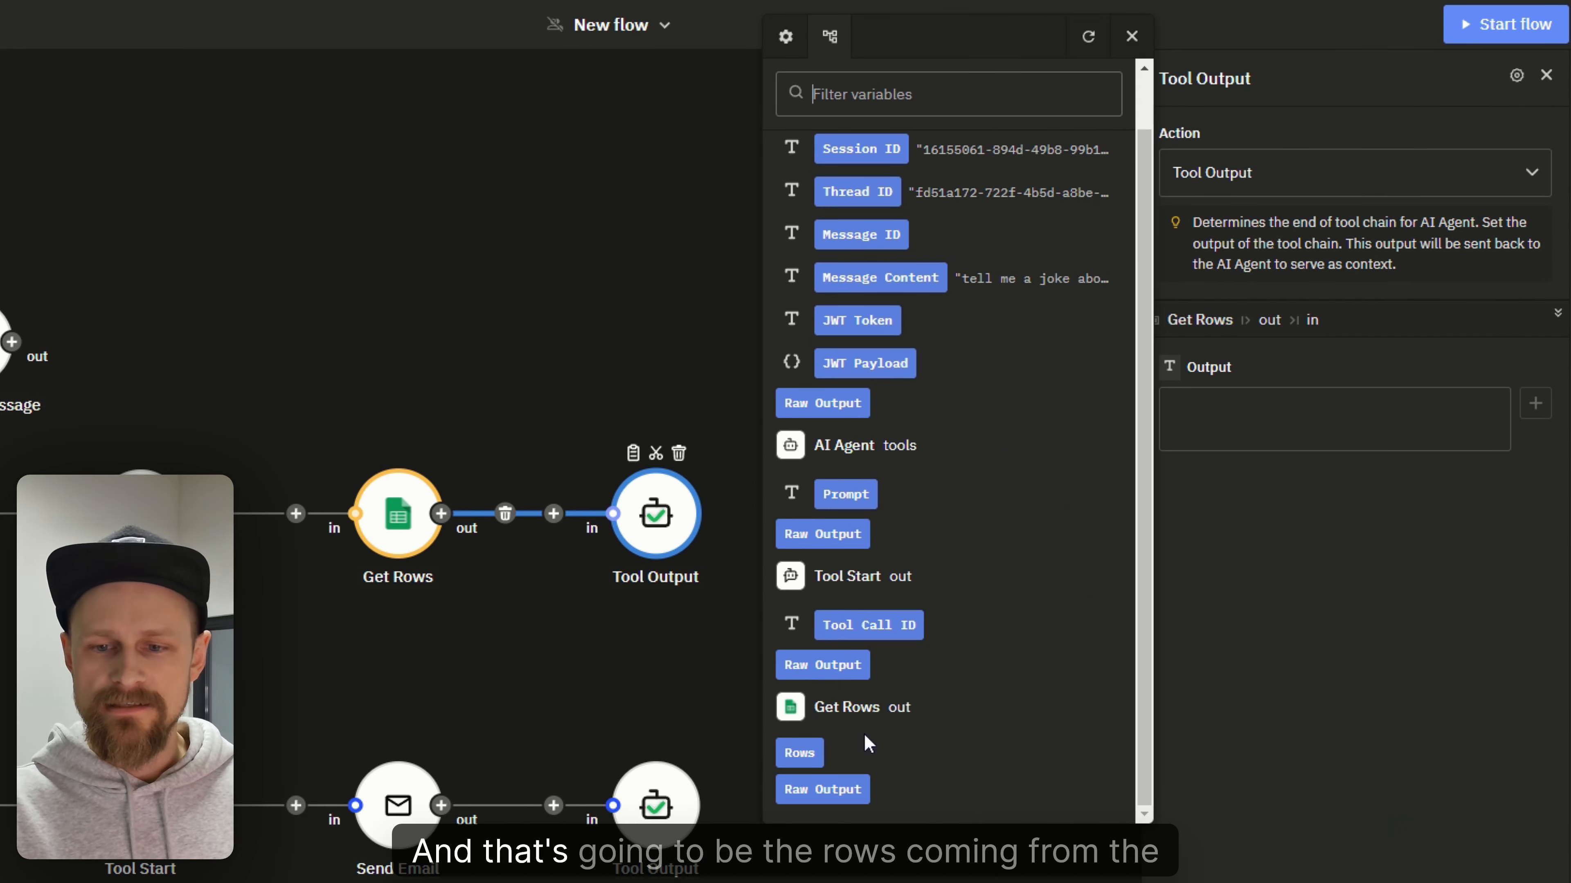
click(815, 755)
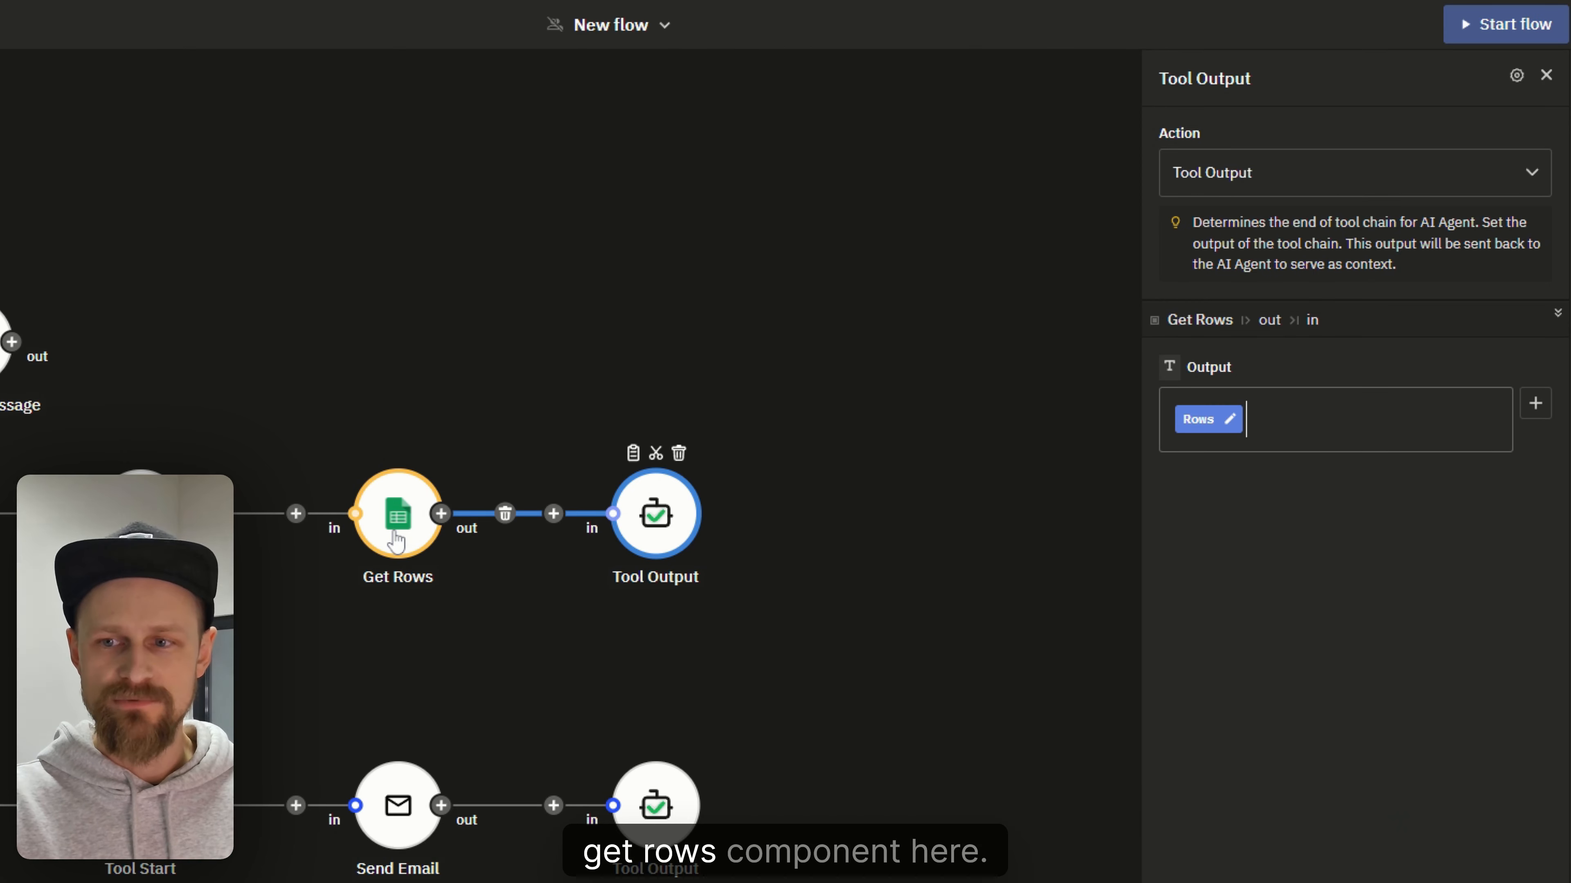
click(873, 572)
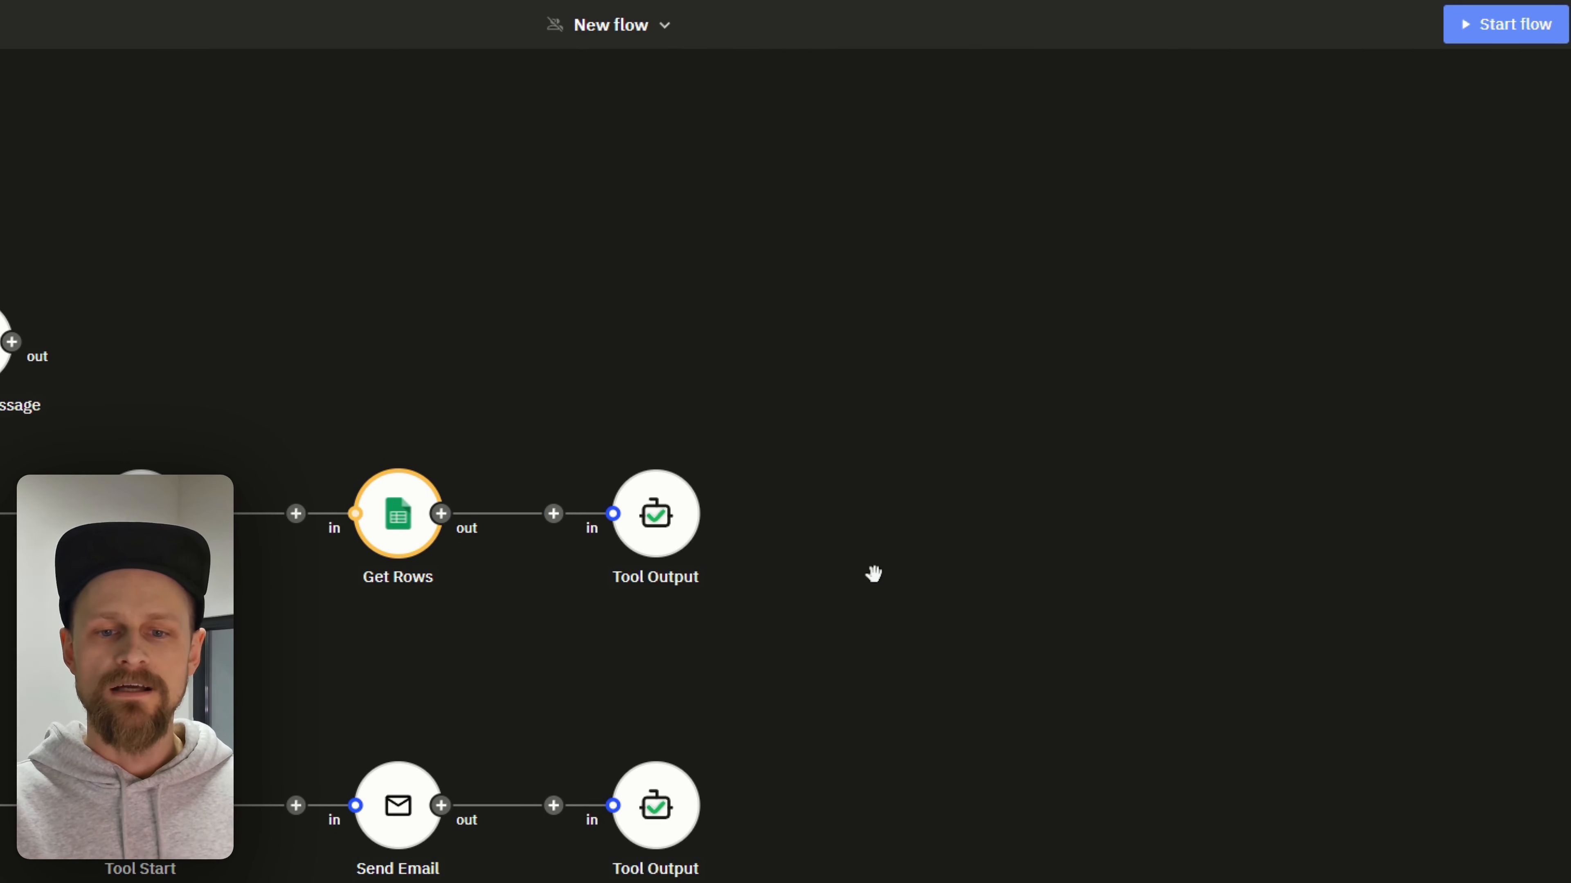
drag(873, 572, 1295, 474)
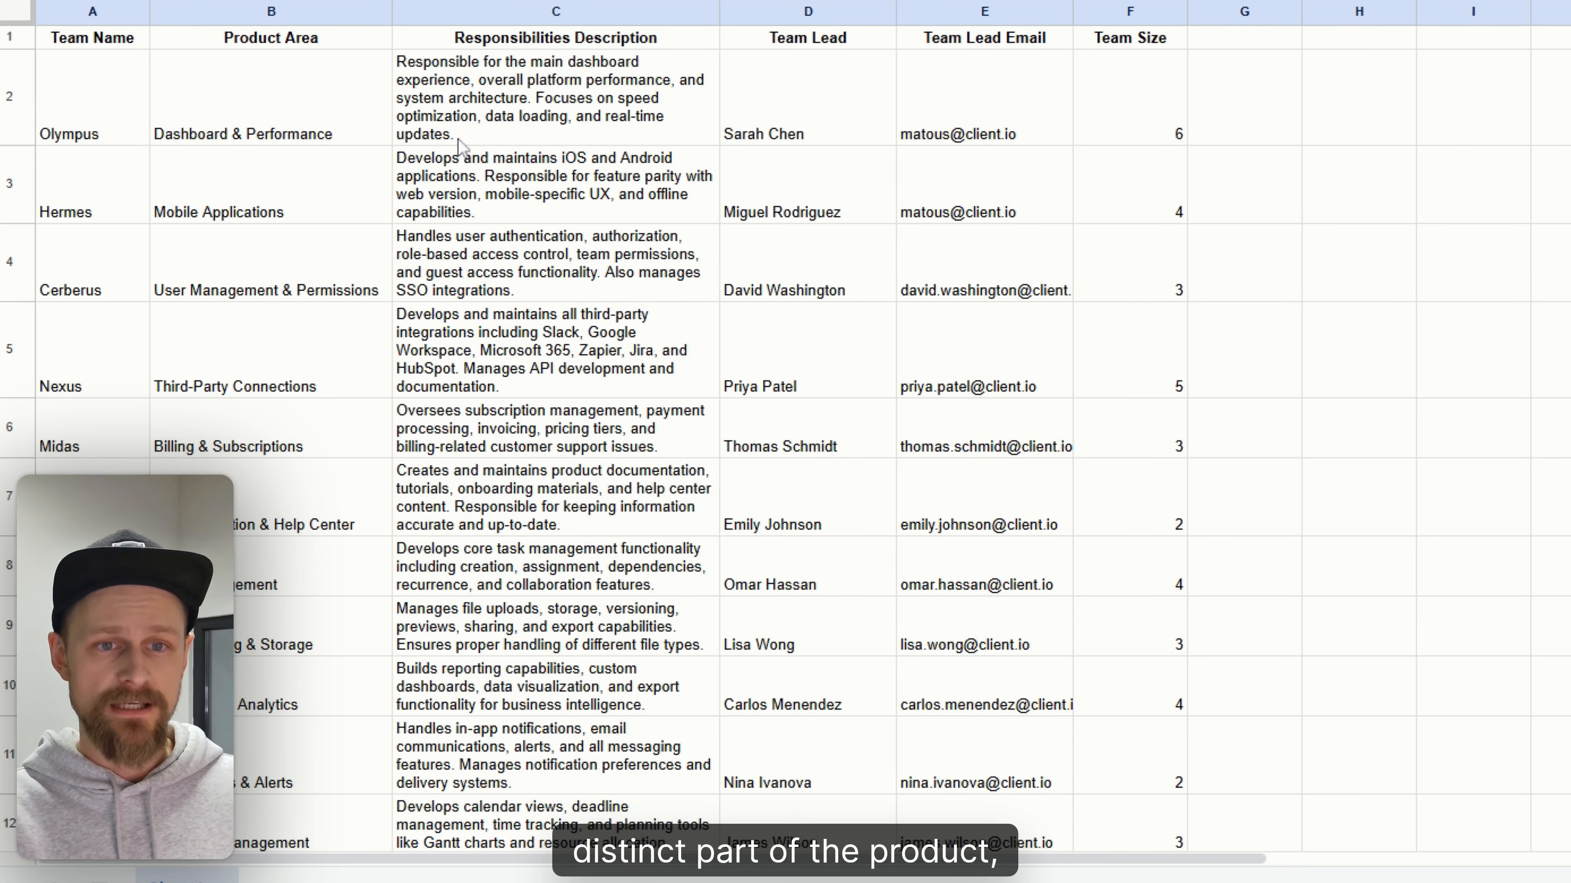
Examine the responsibilities descriptions and team lead emails in the Product teams spreadsheet in Google Sheets
click(575, 92)
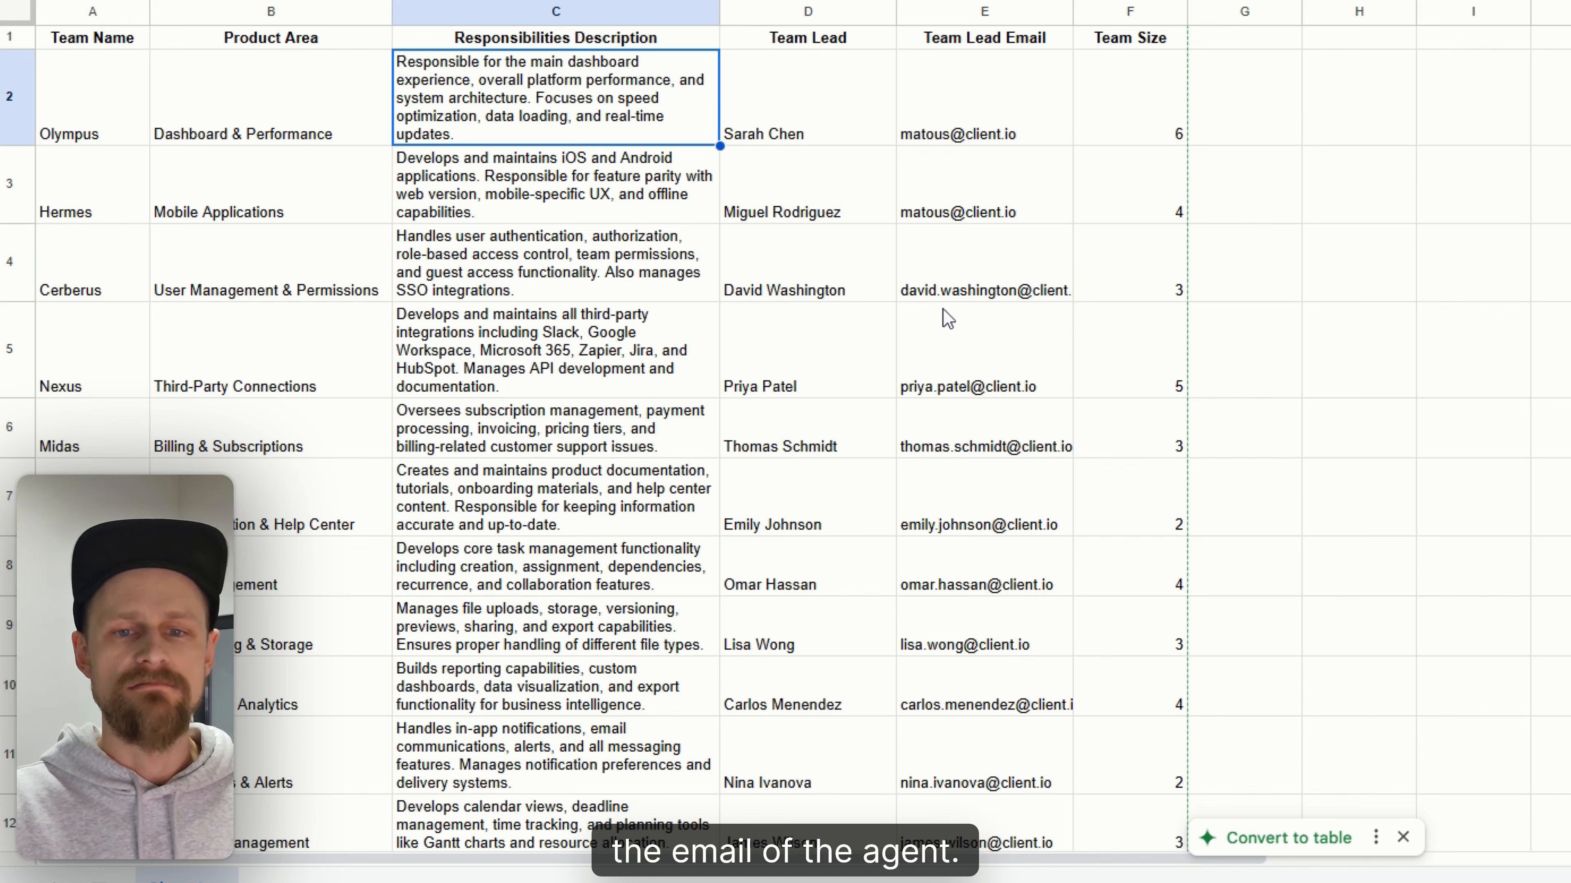
click(966, 135)
click(989, 153)
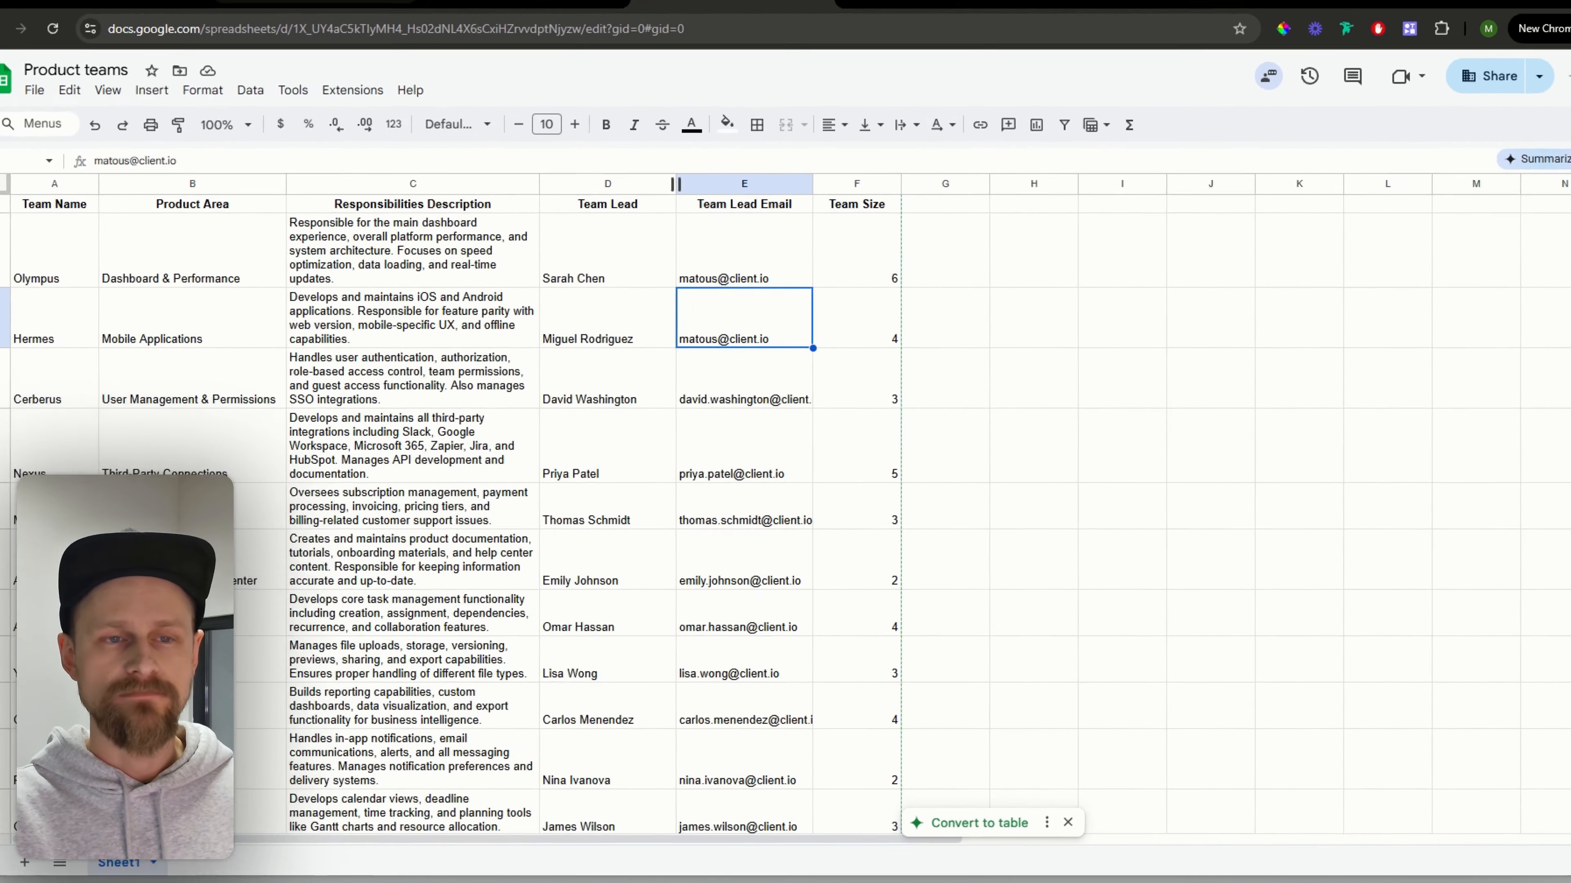
Return to the Appmixer flow and add another Tool Start step from Agent Tools to the AI Agent's tools port
click(438, 75)
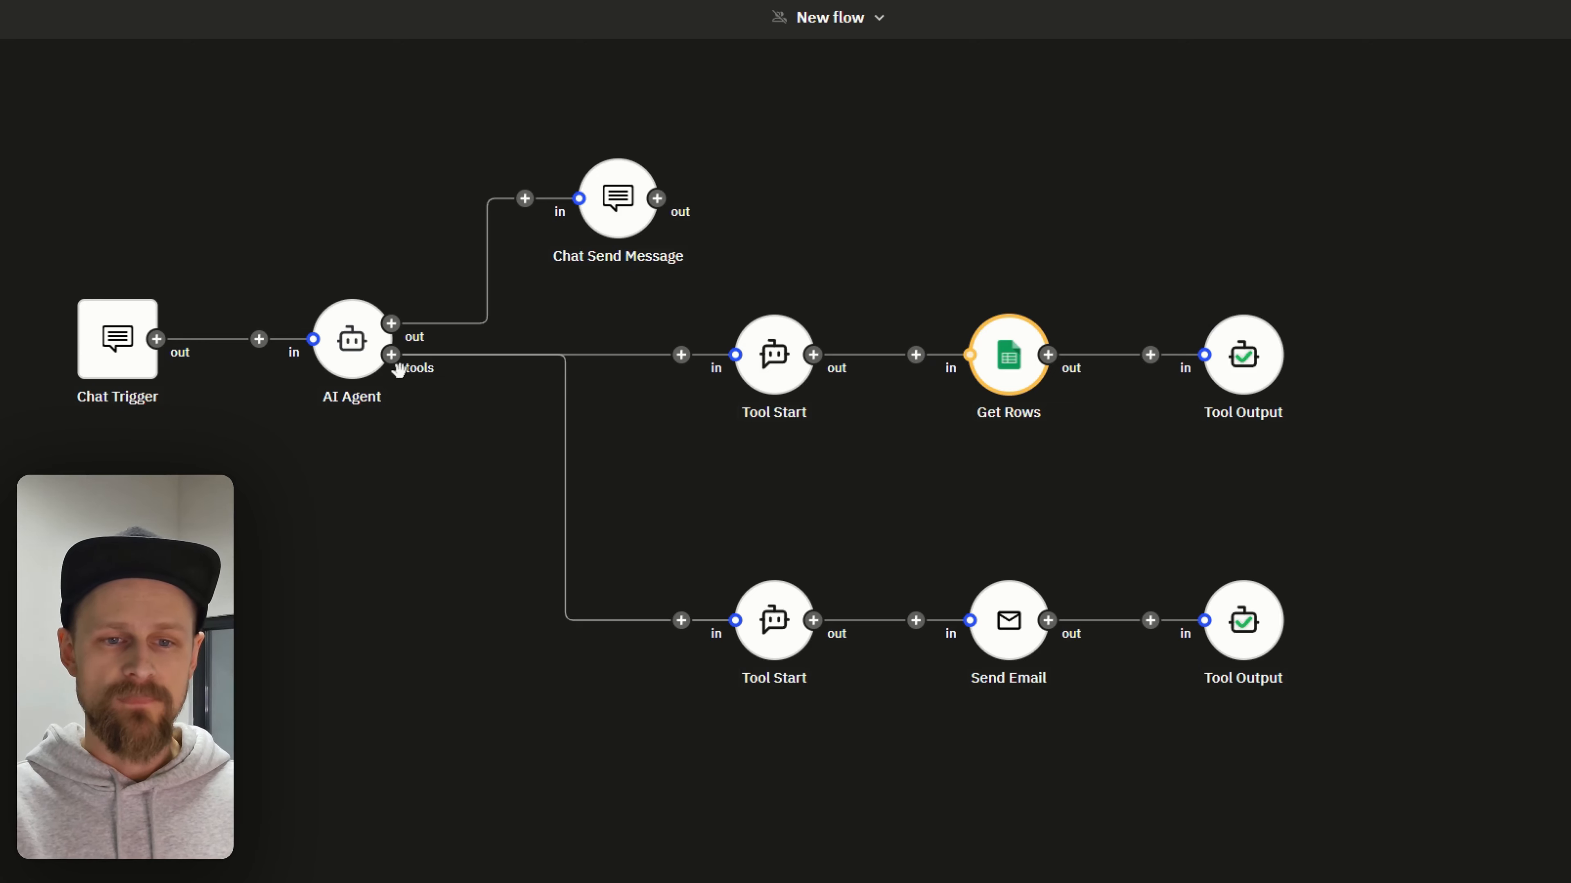
click(391, 354)
click(604, 827)
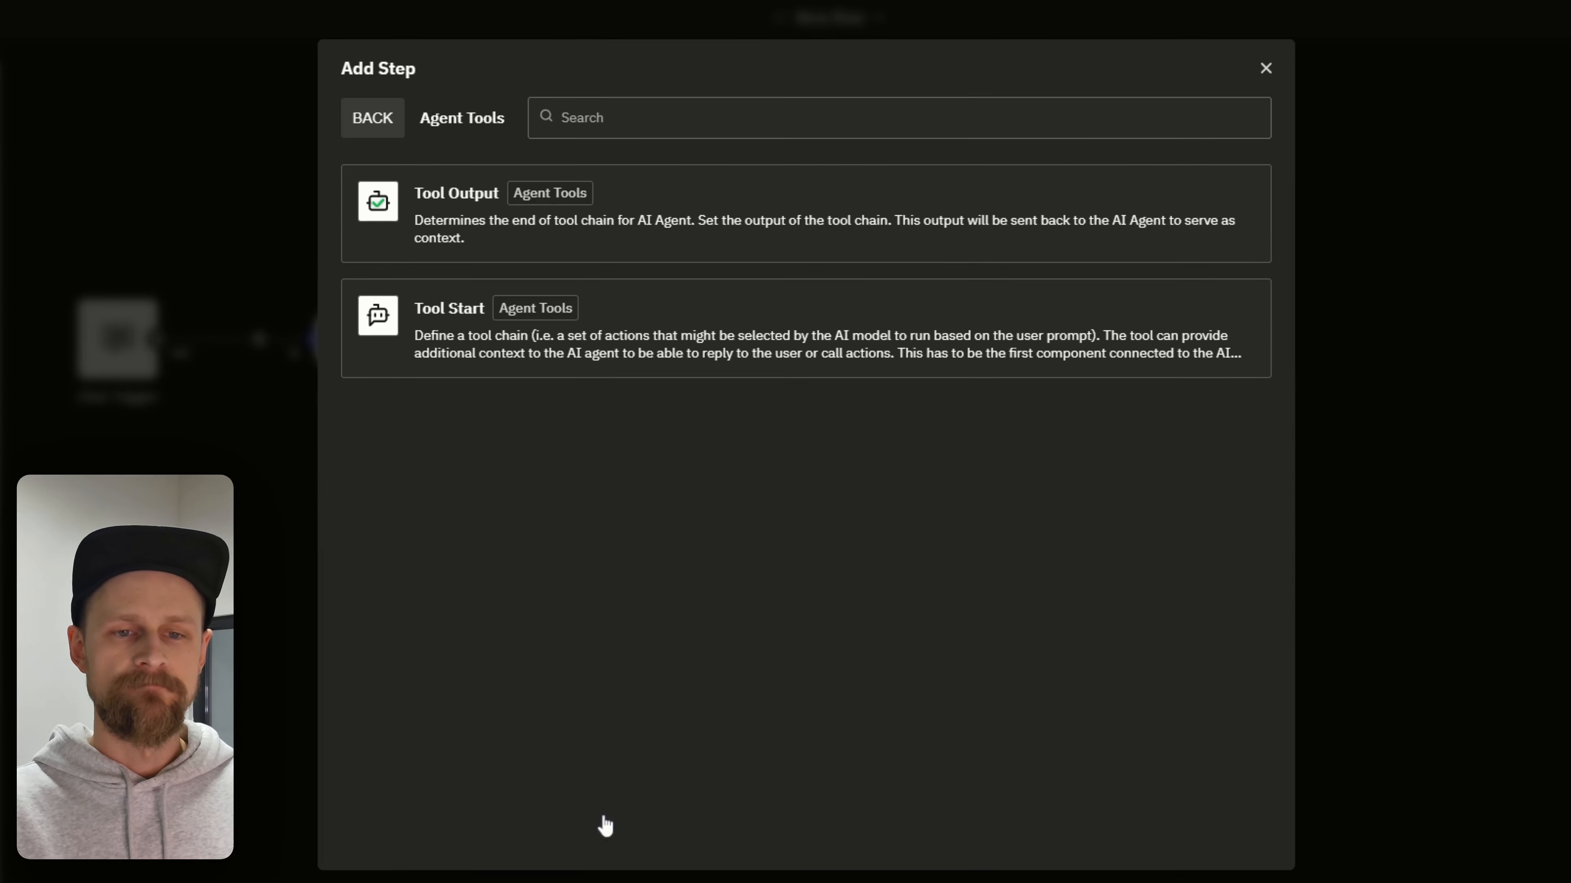
click(643, 371)
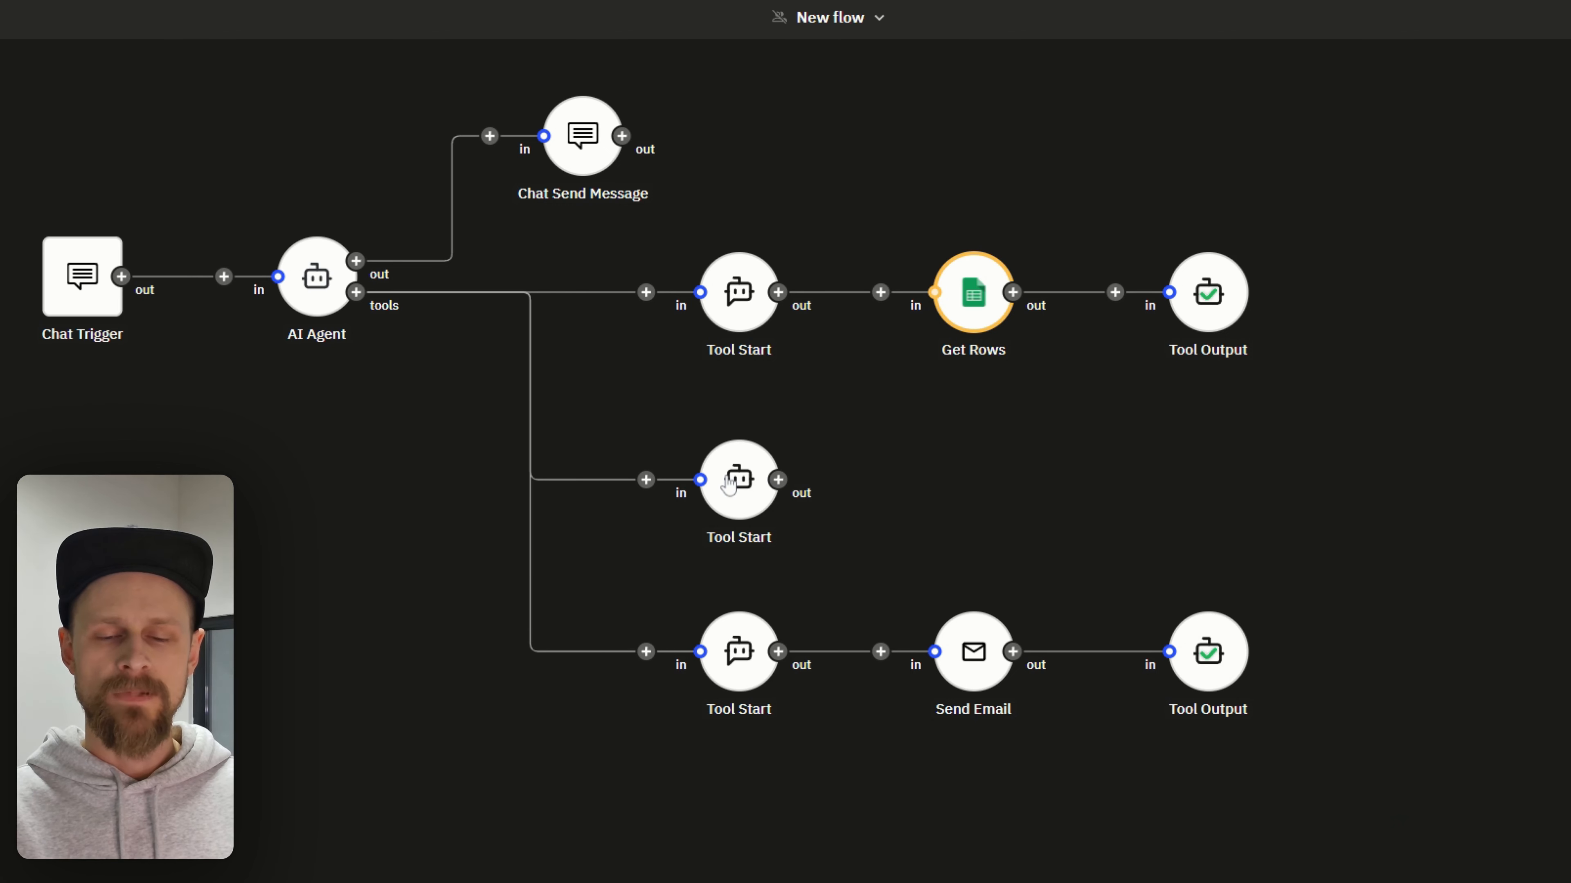
Set the new Tool Start step's Description to "read the scopes and responsbilities and contact details of product teams"
click(728, 486)
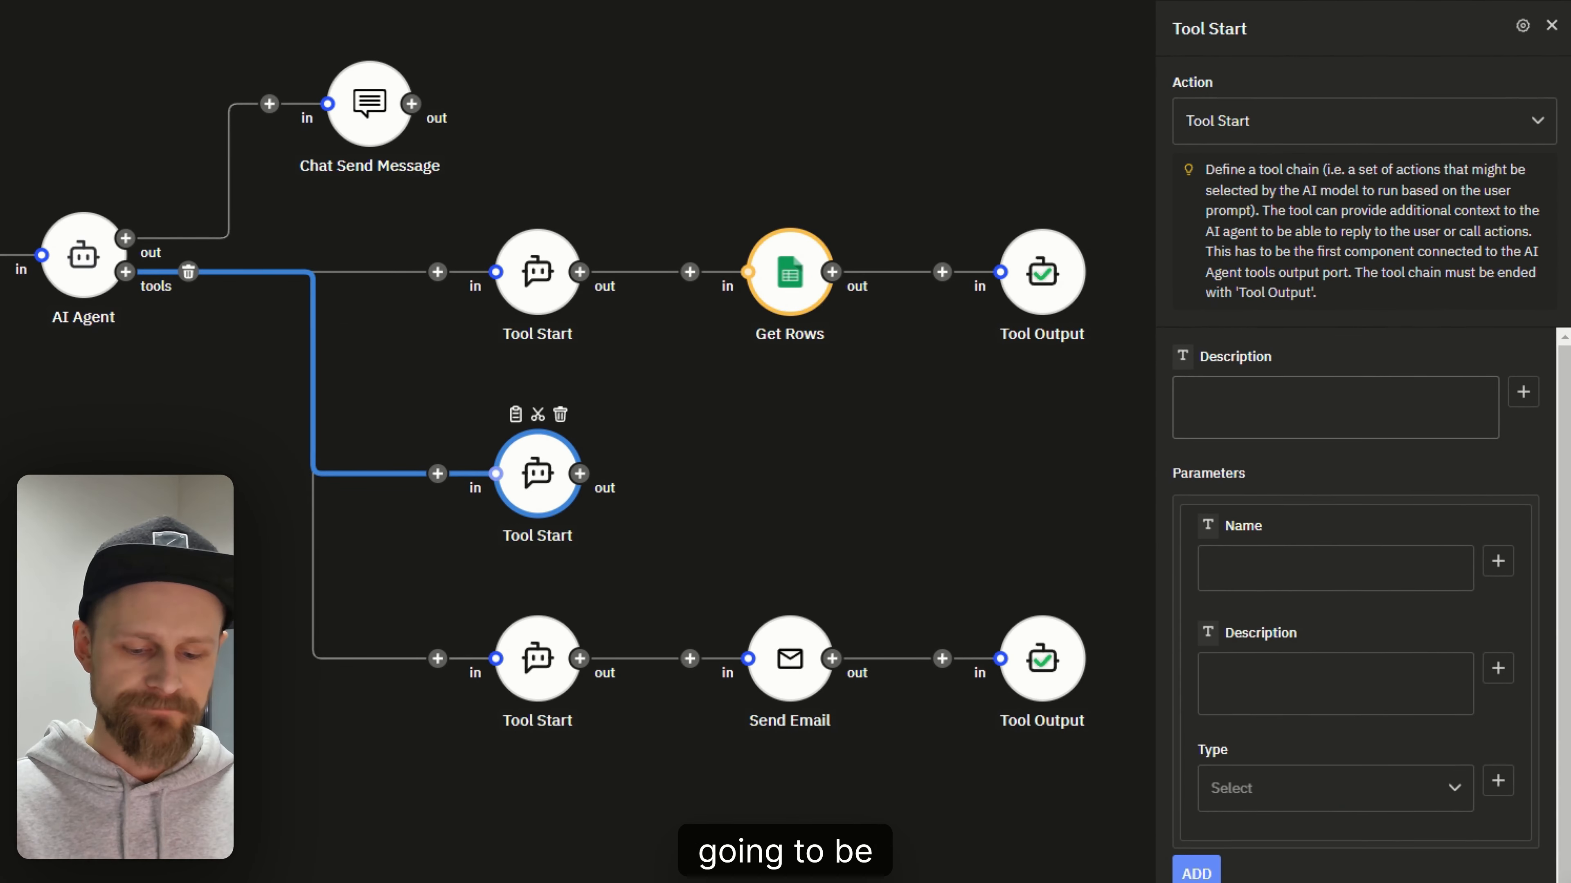
text(read the)
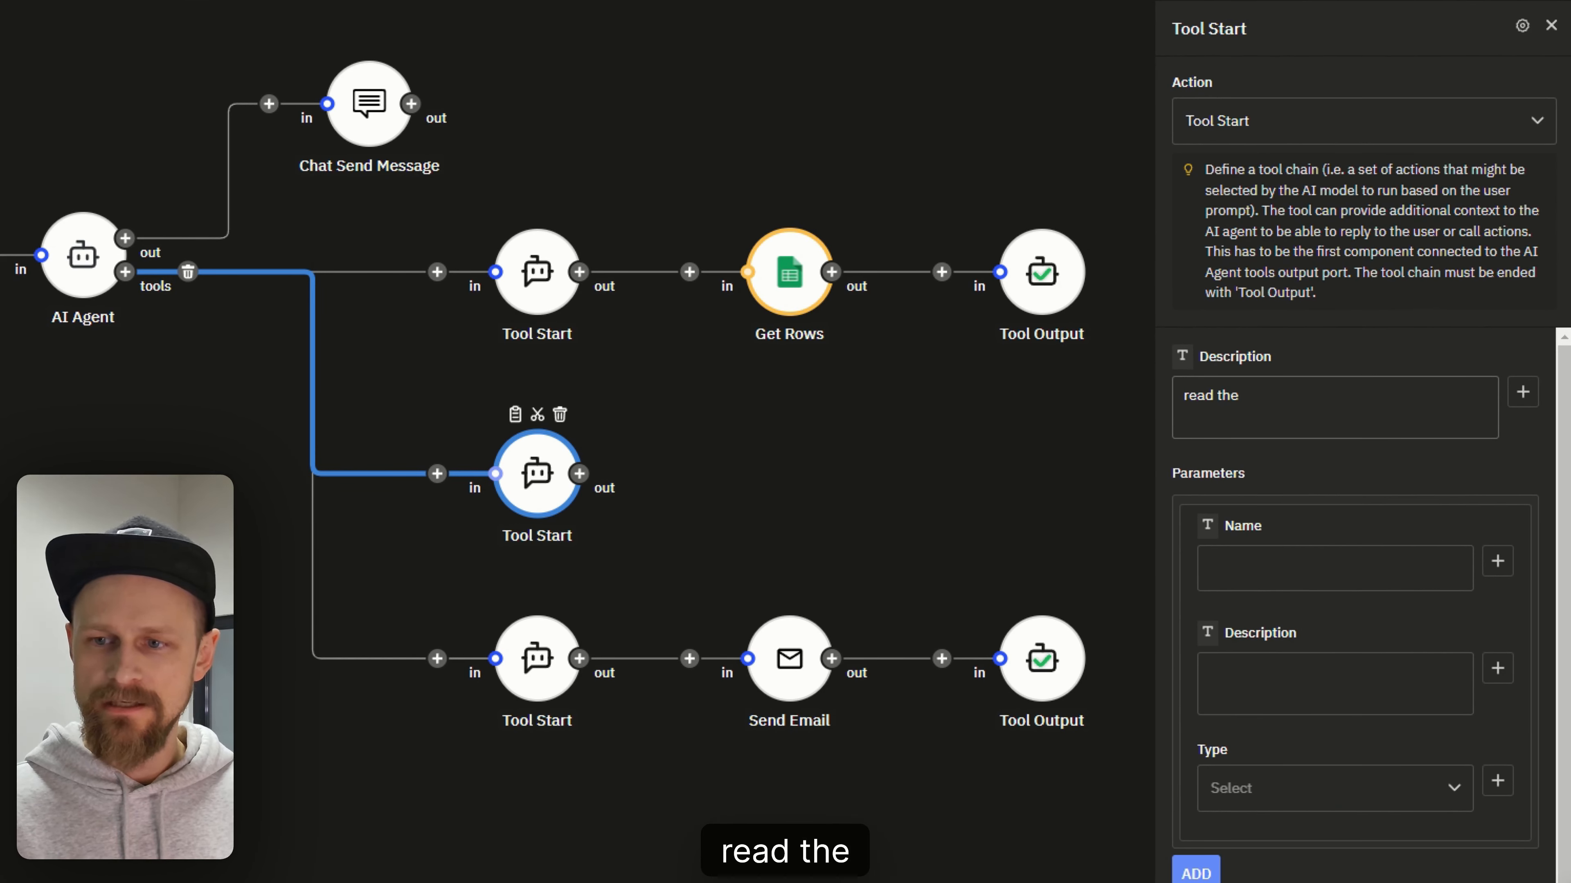
text( scopes and responsbil)
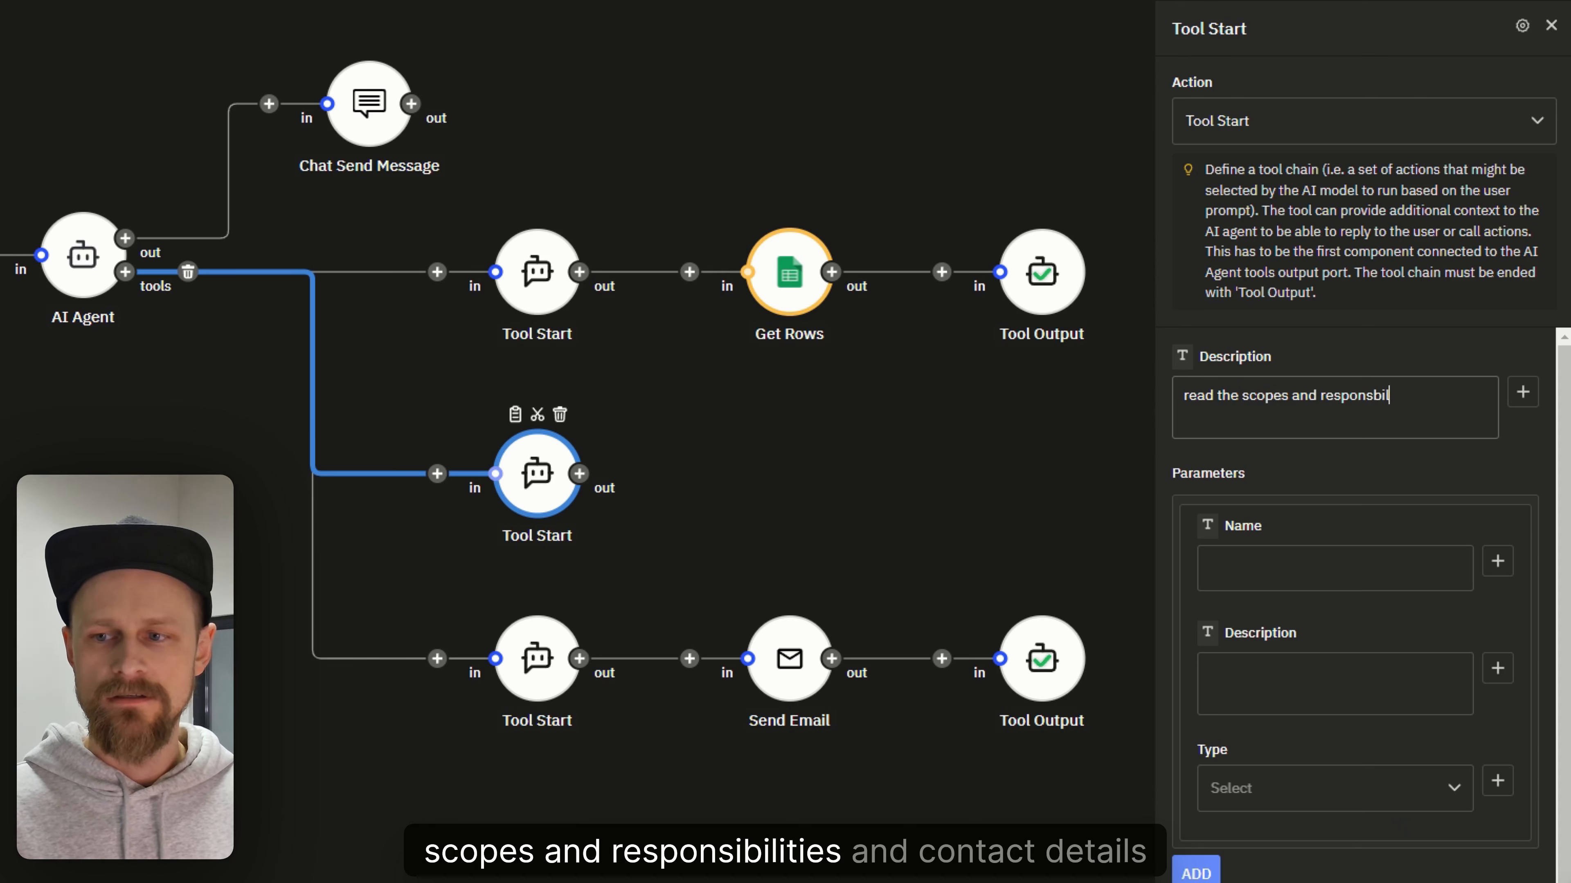
text(ities and contac)
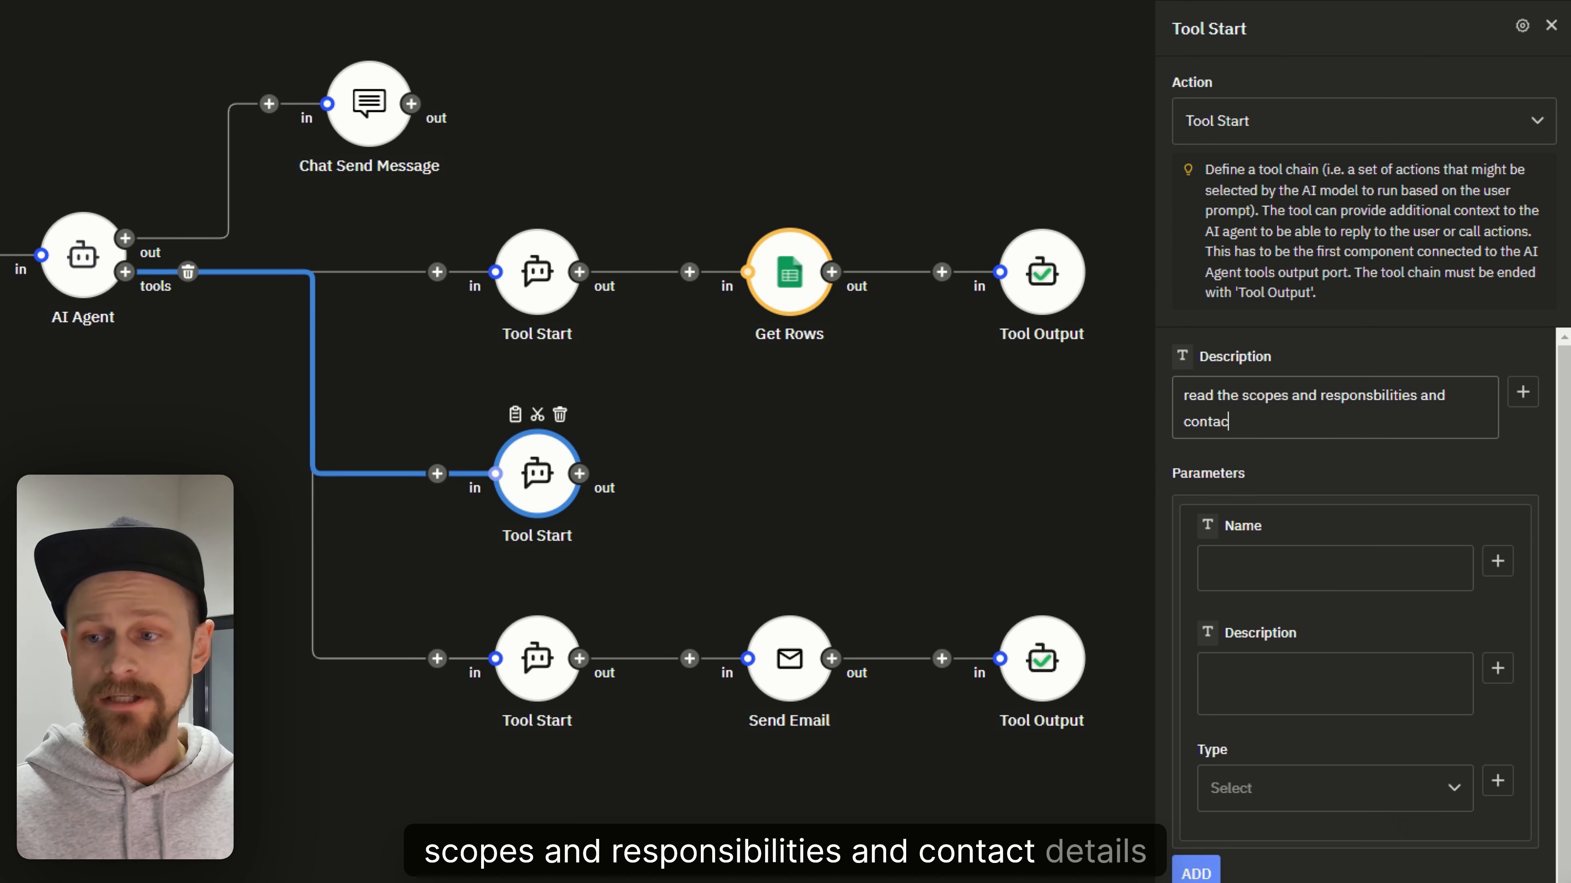
text(t details of product teams)
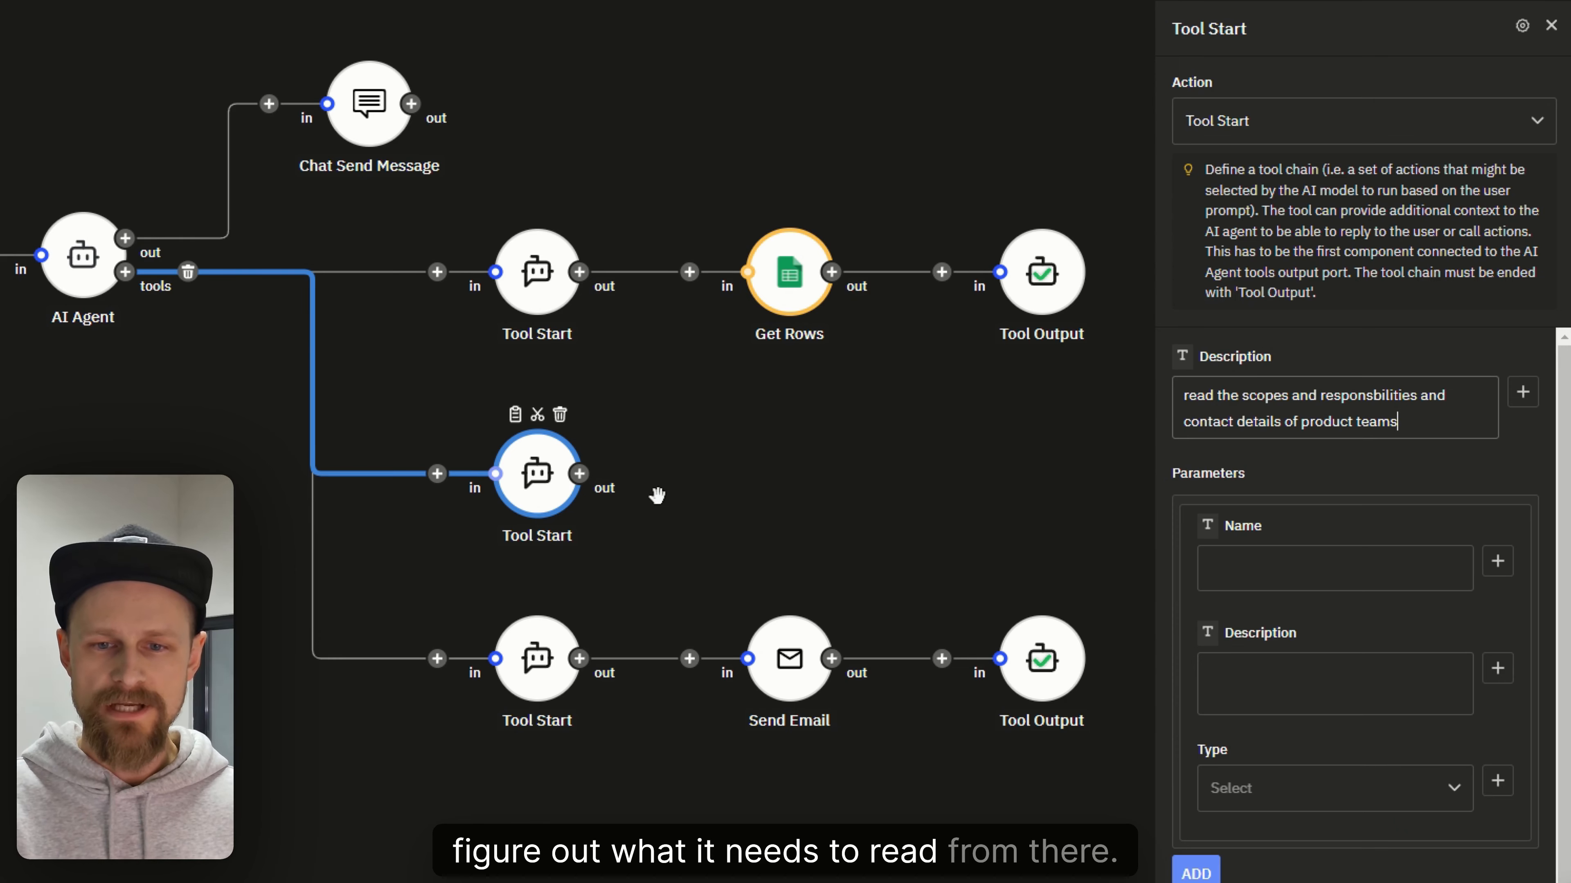
Add a Google Sheets Get Rows step to the out port of the new Tool Start step
click(588, 473)
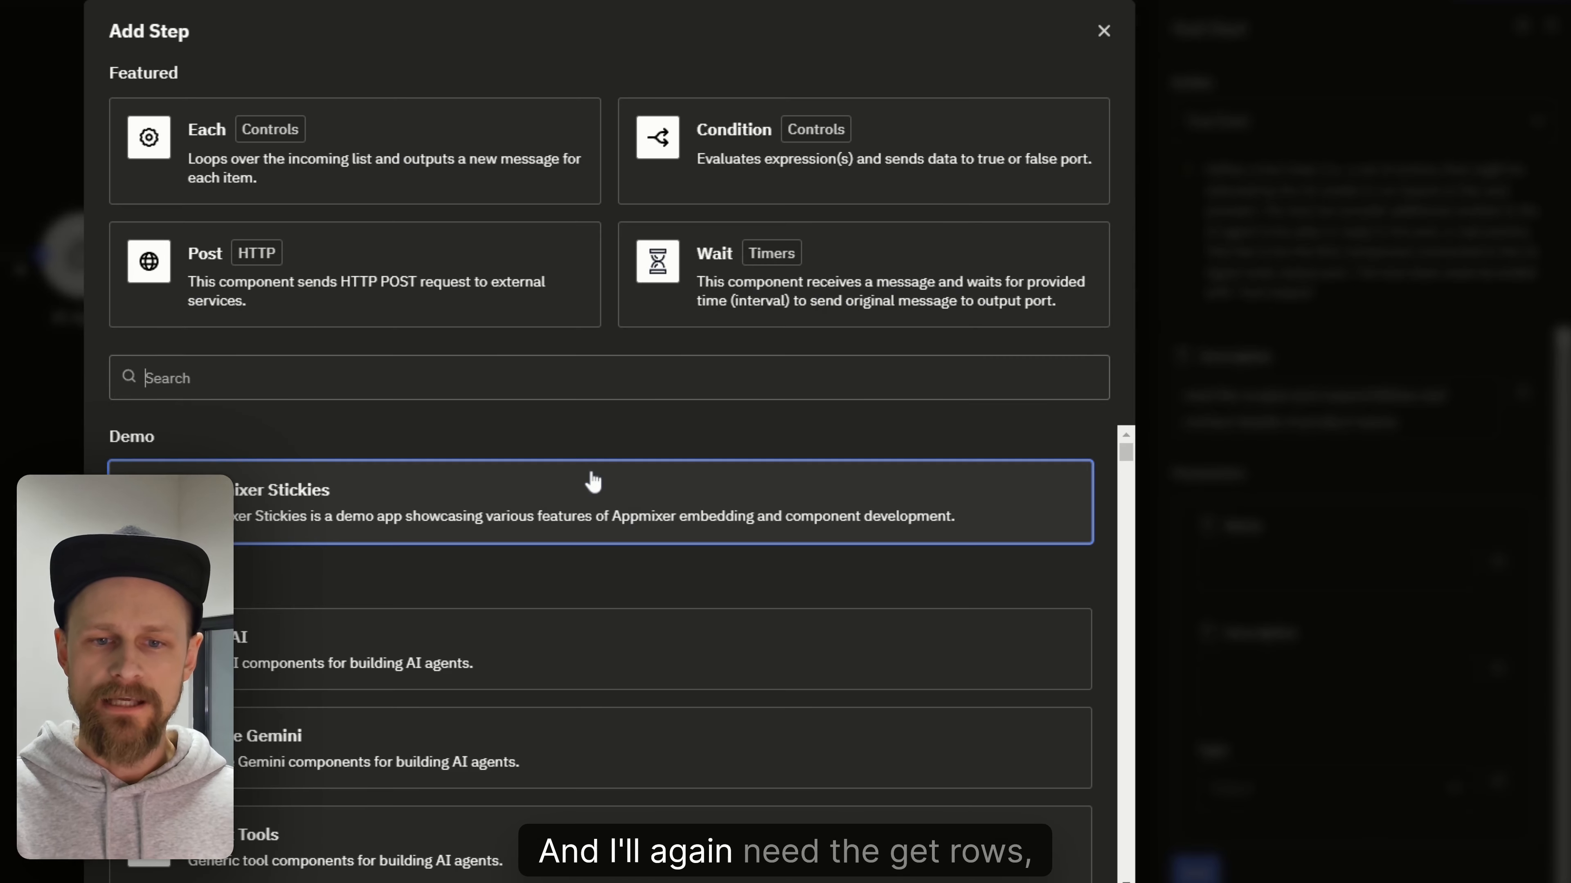
text(get r)
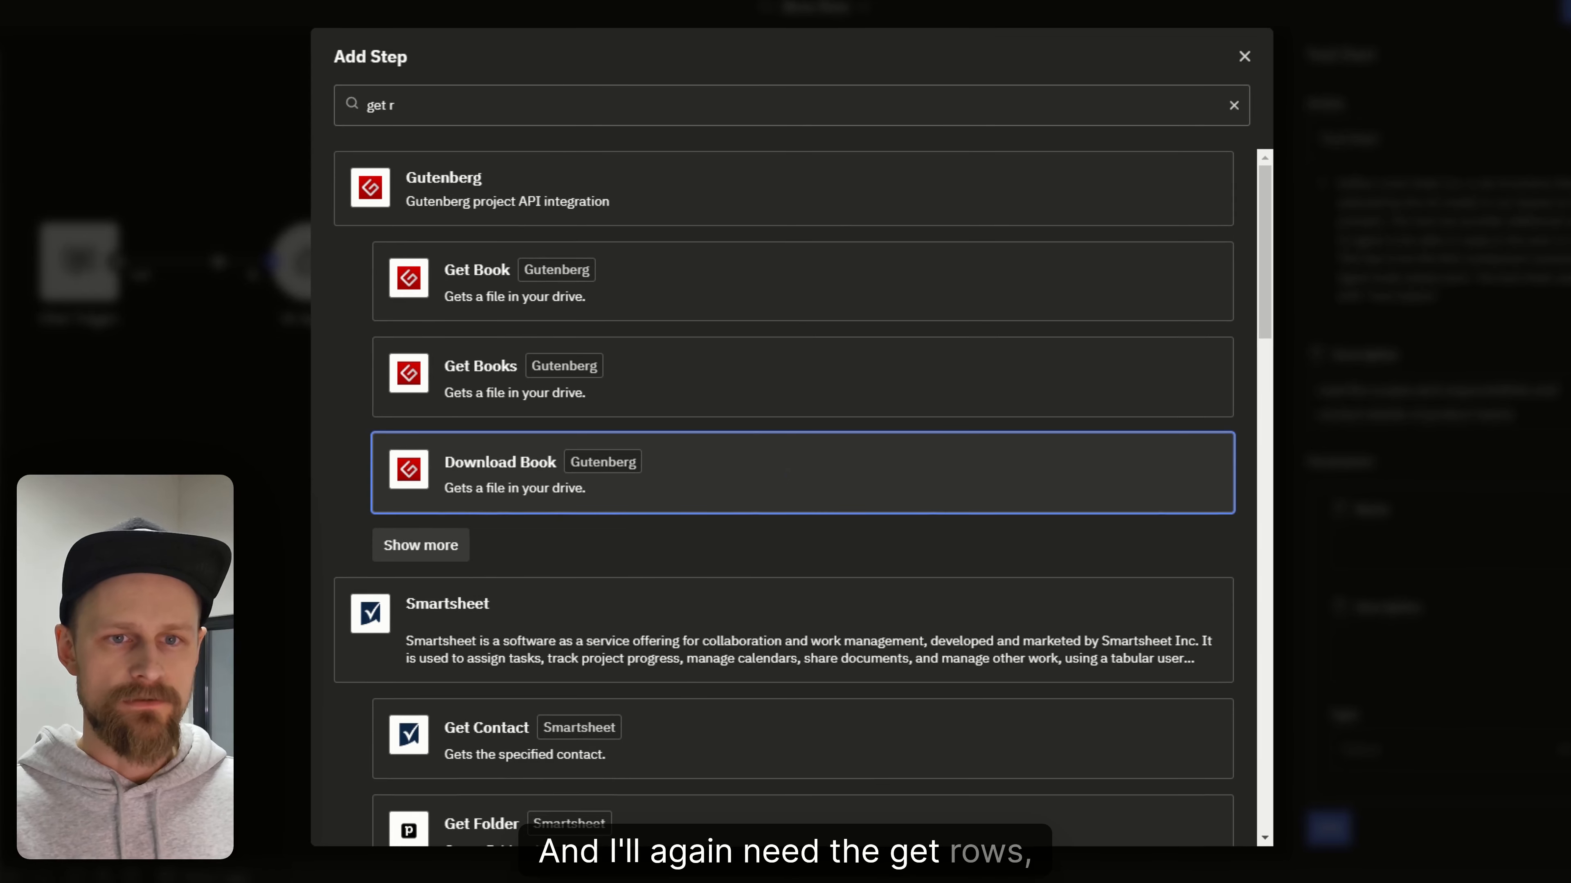
text(ows)
scroll(795, 455, down, 3)
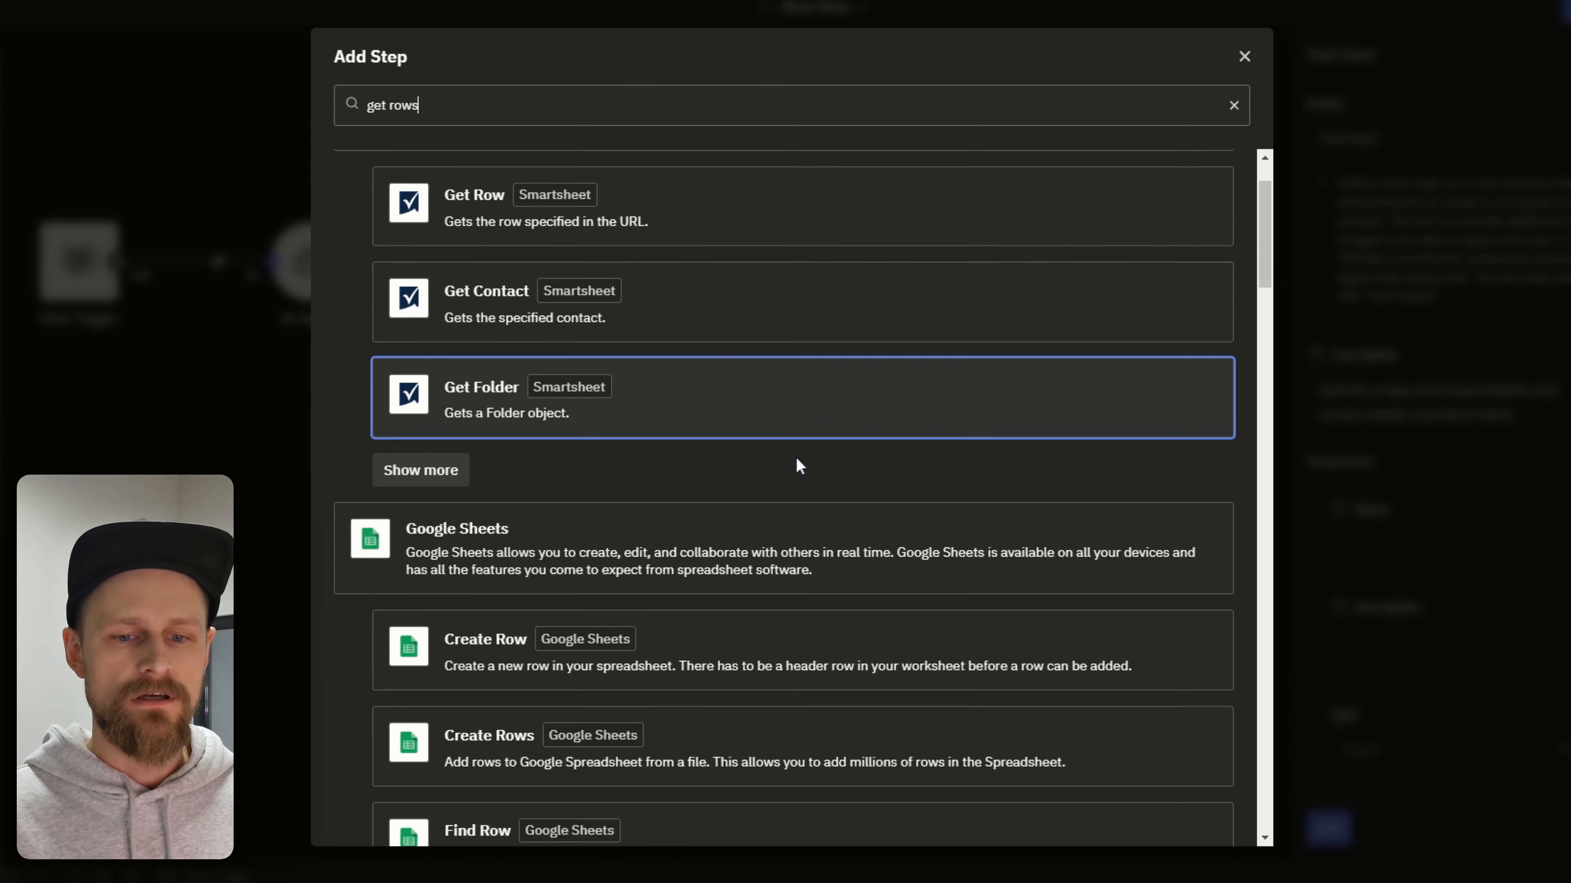
click(502, 487)
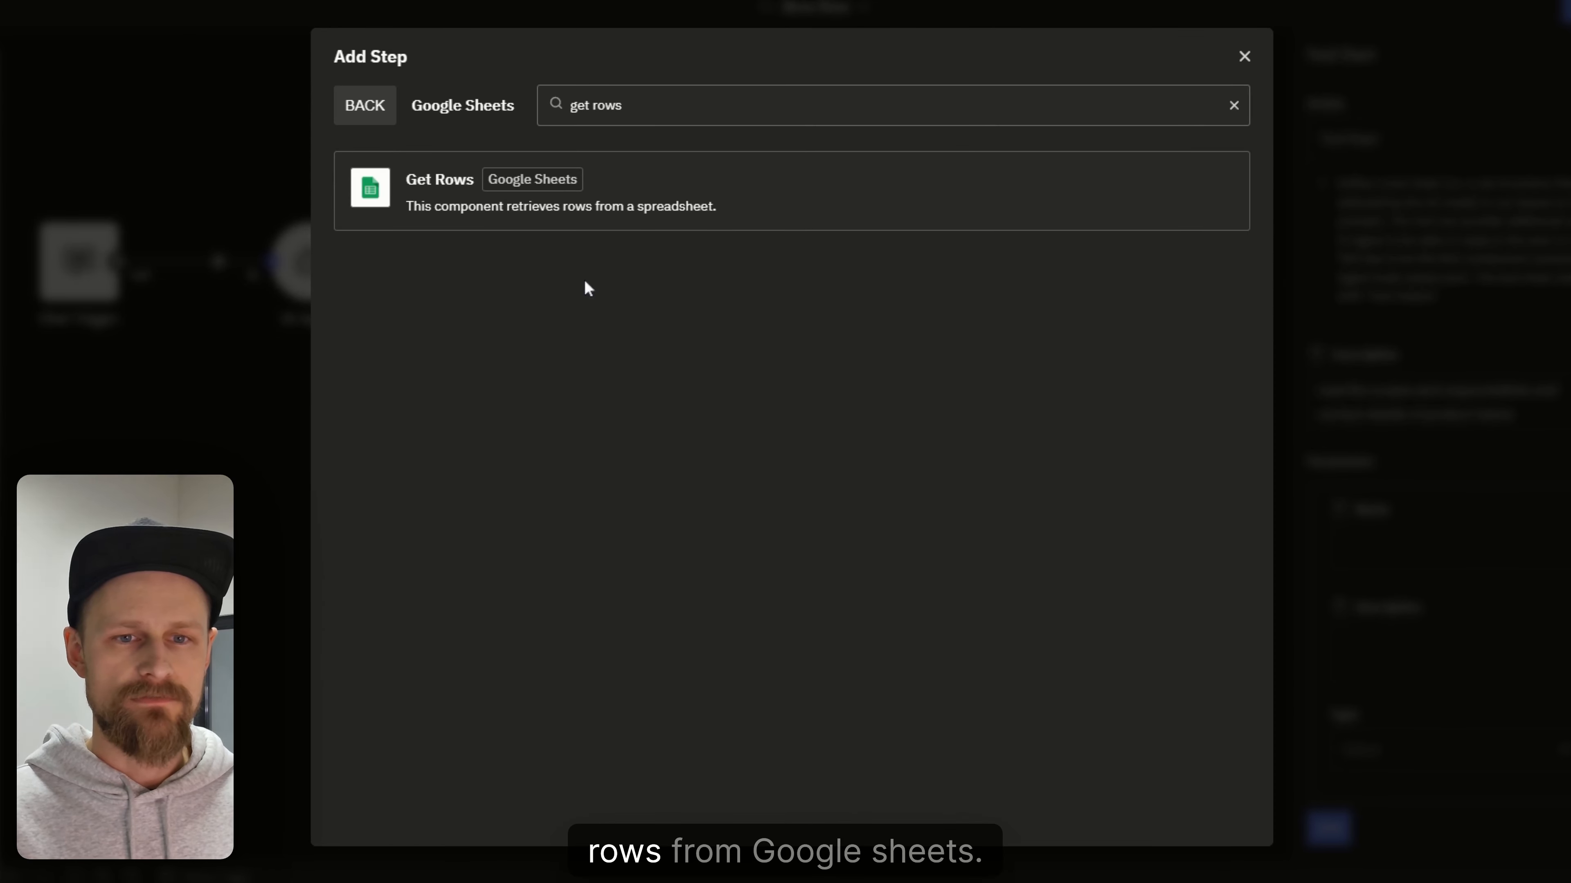
click(667, 221)
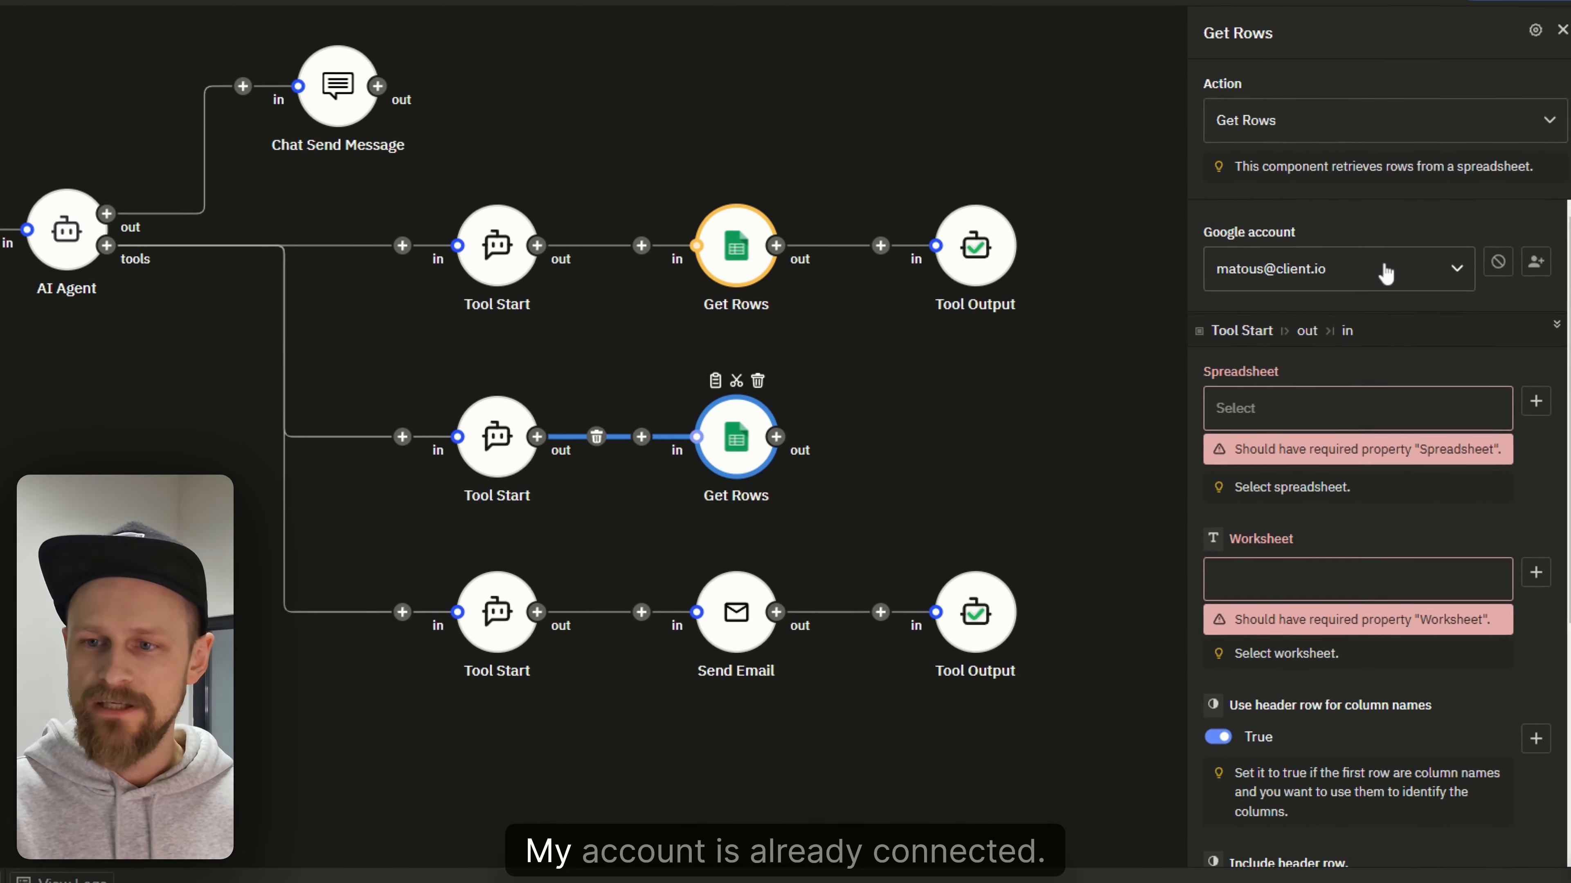
Set the new Get Rows step's Spreadsheet to Product teams and its Worksheet to Sheet1
click(1303, 411)
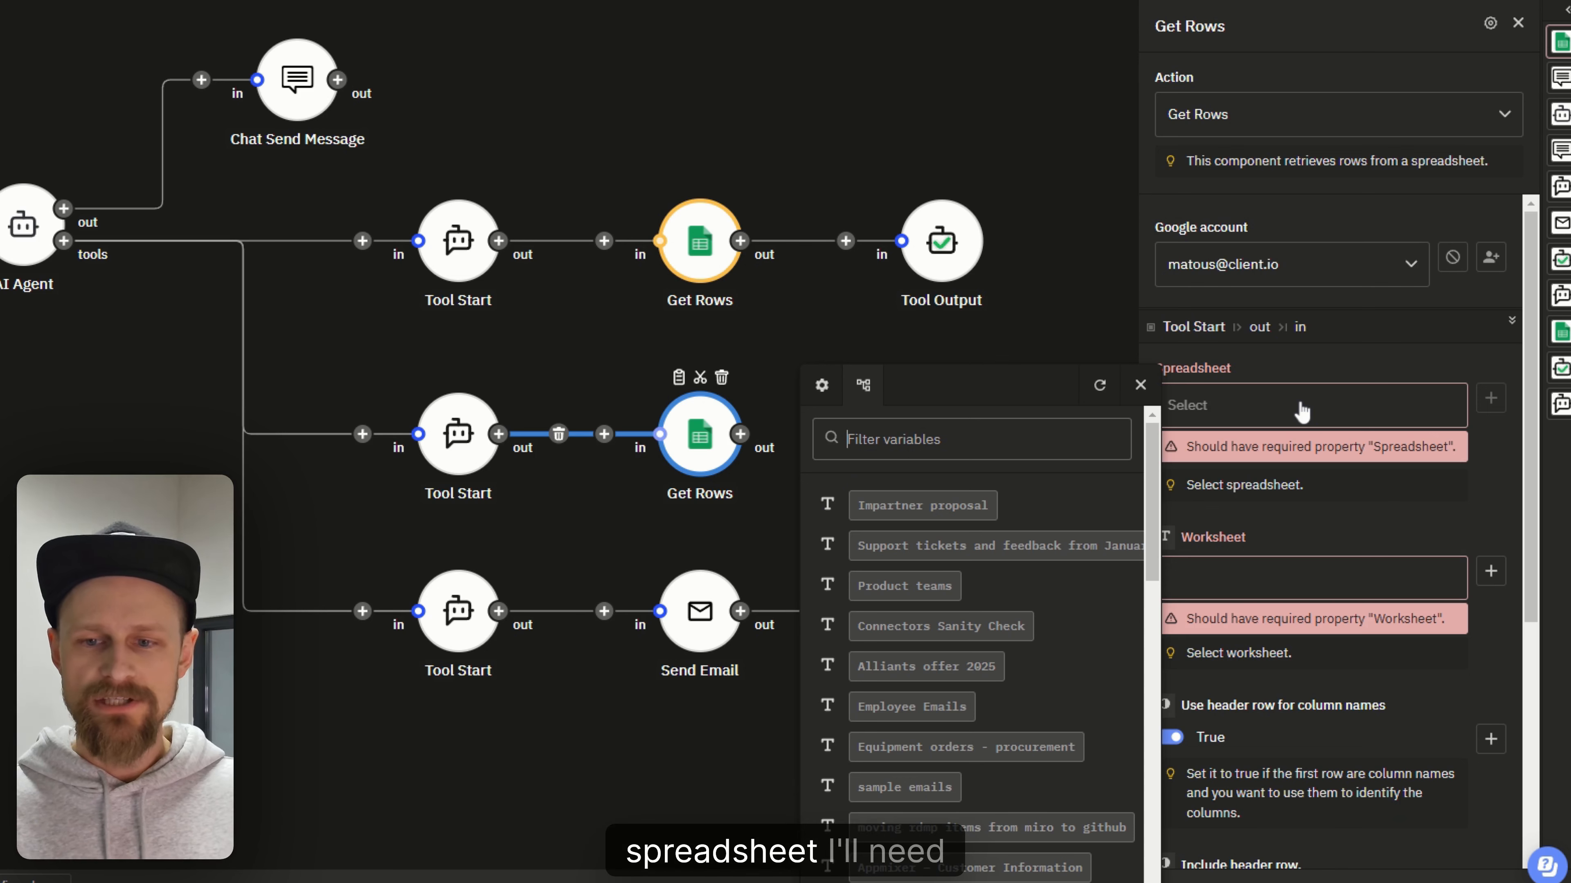
text(prod)
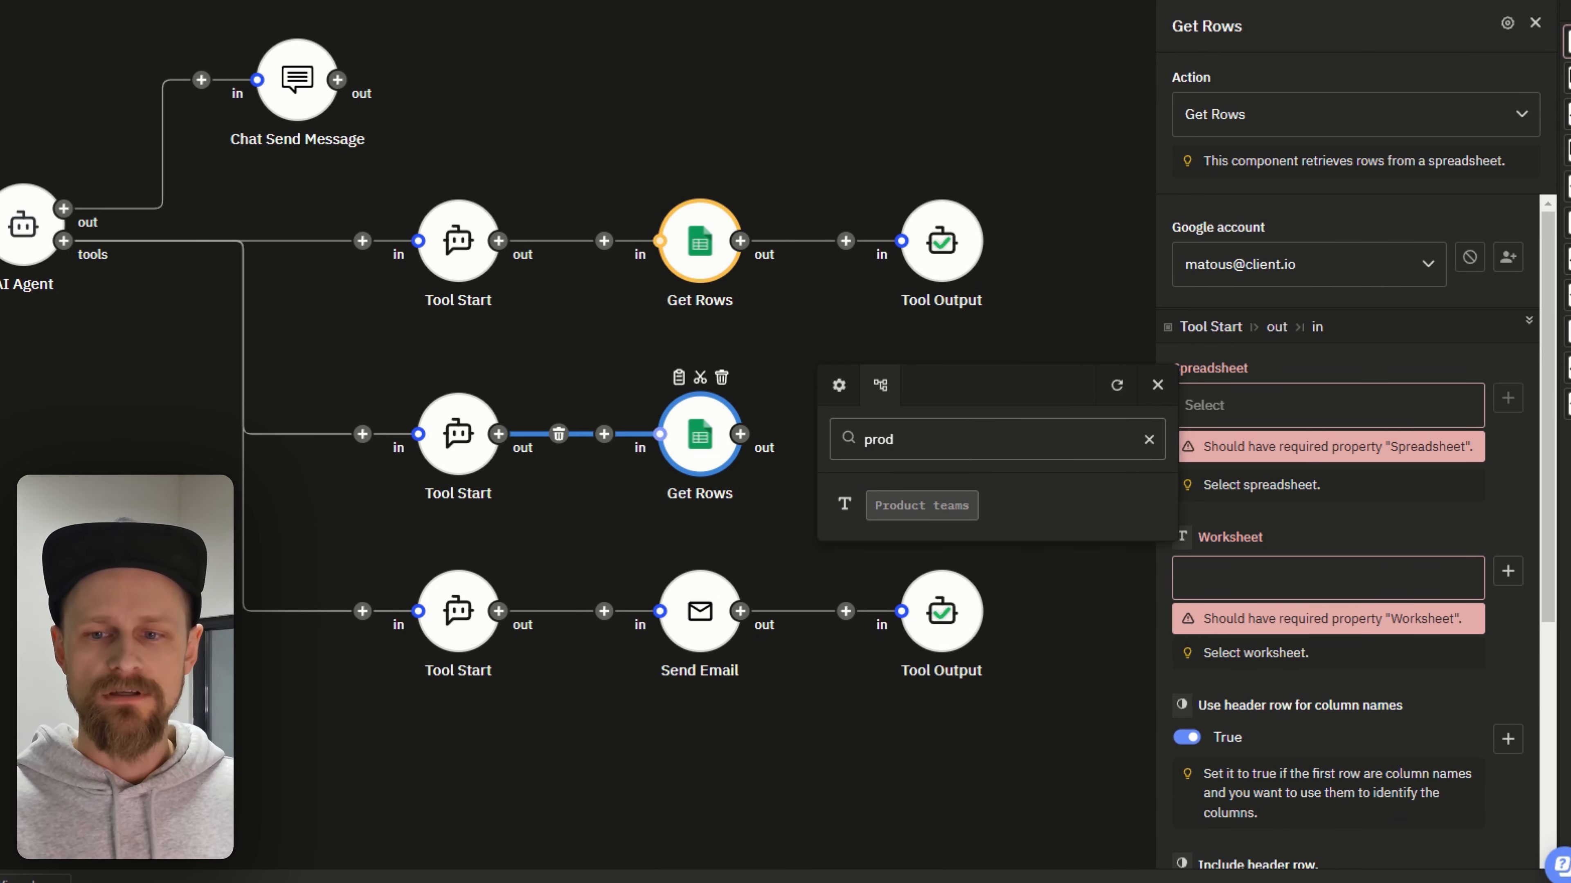
click(894, 505)
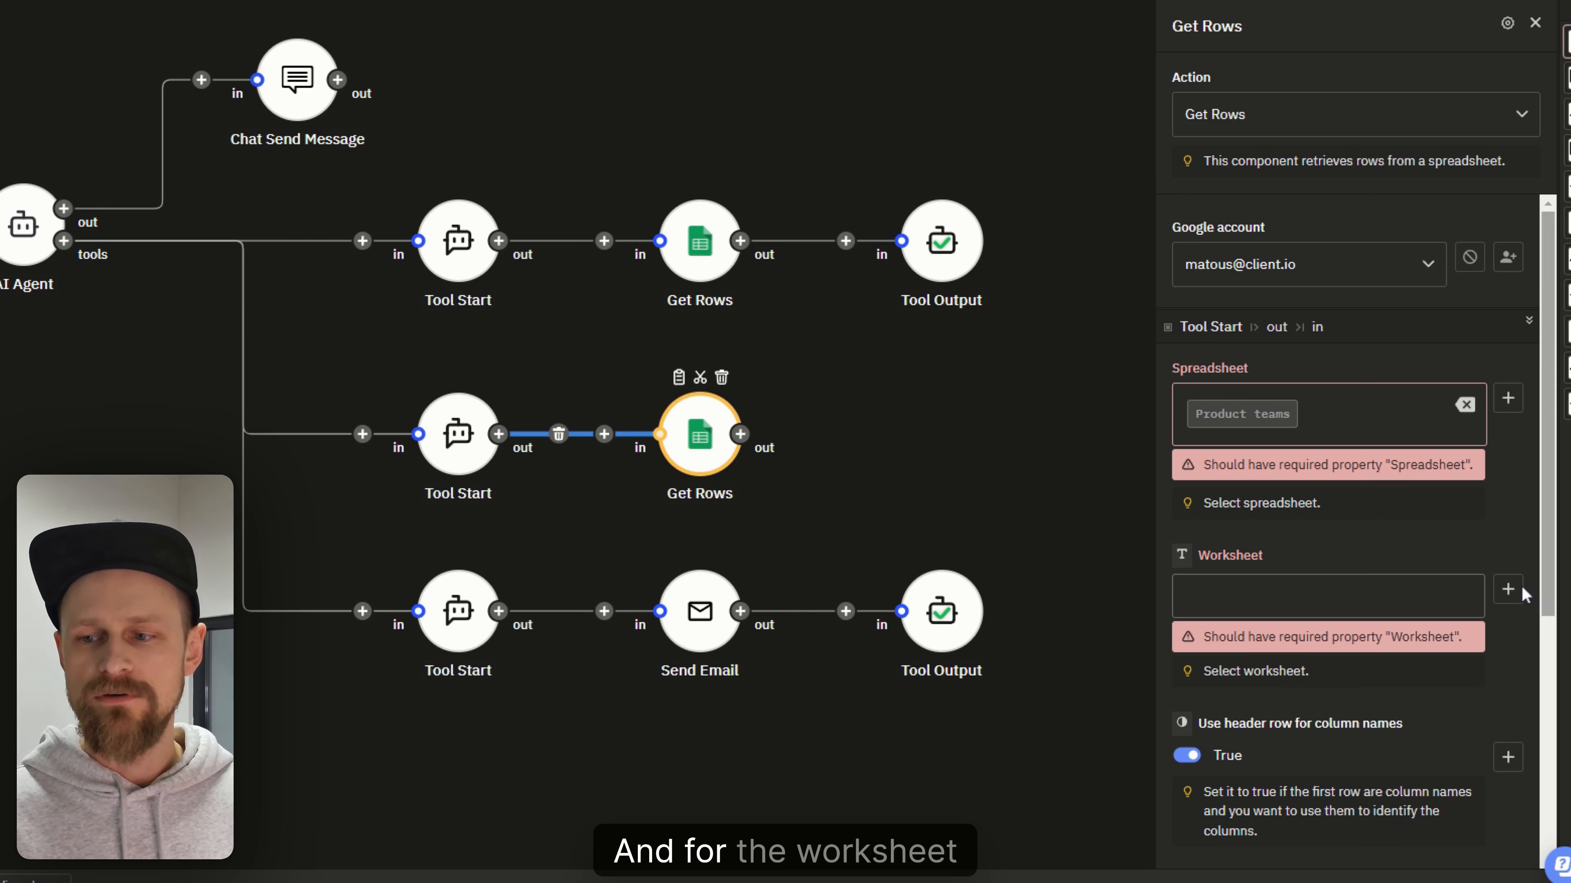
click(1509, 556)
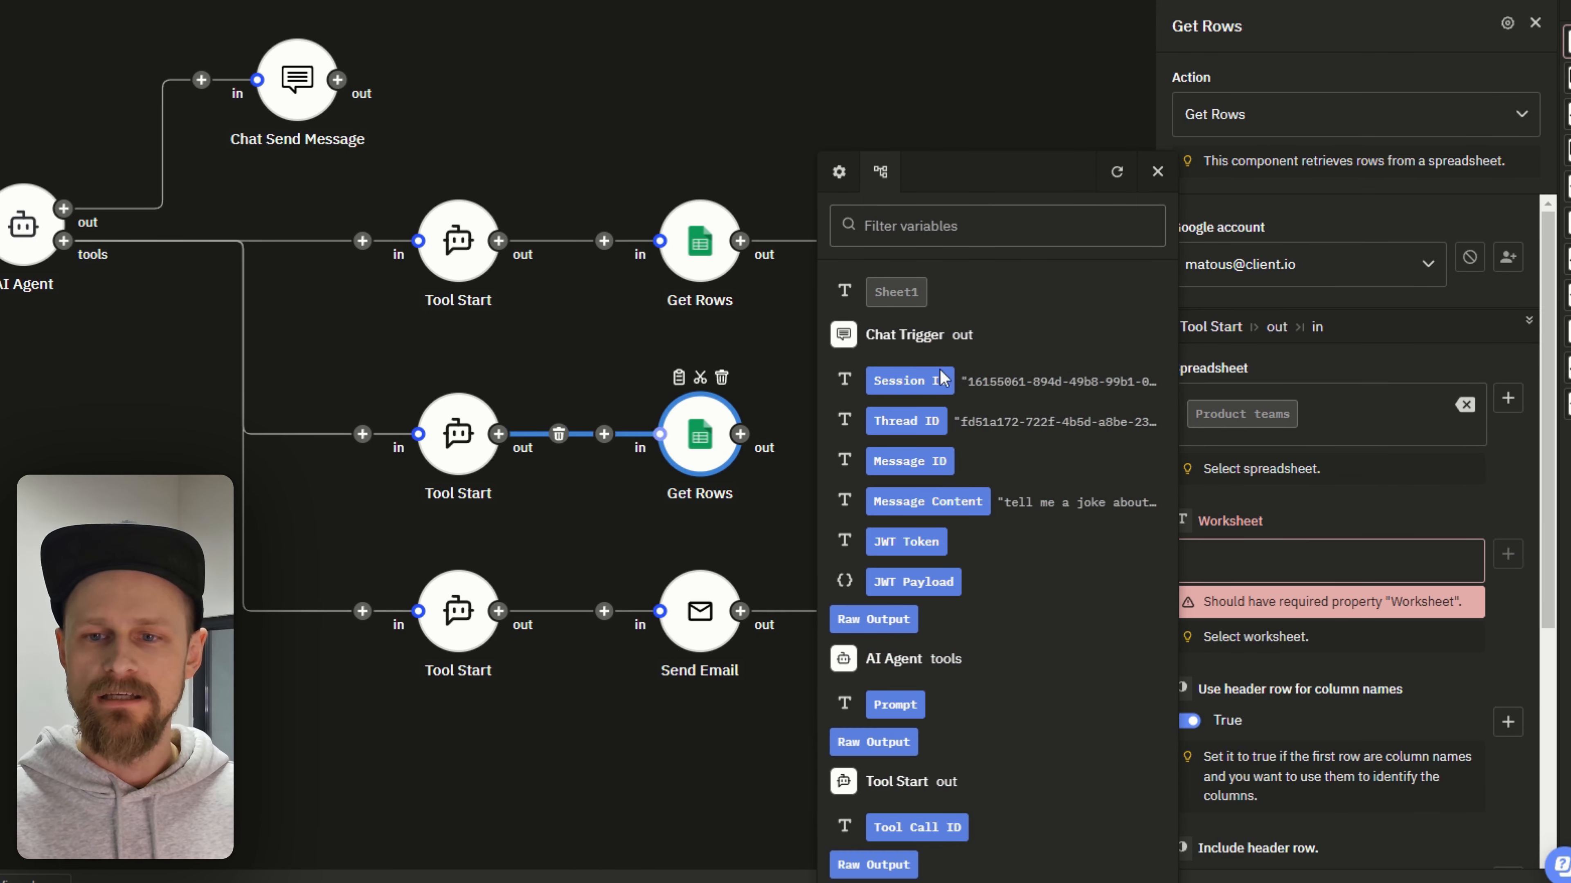
click(897, 299)
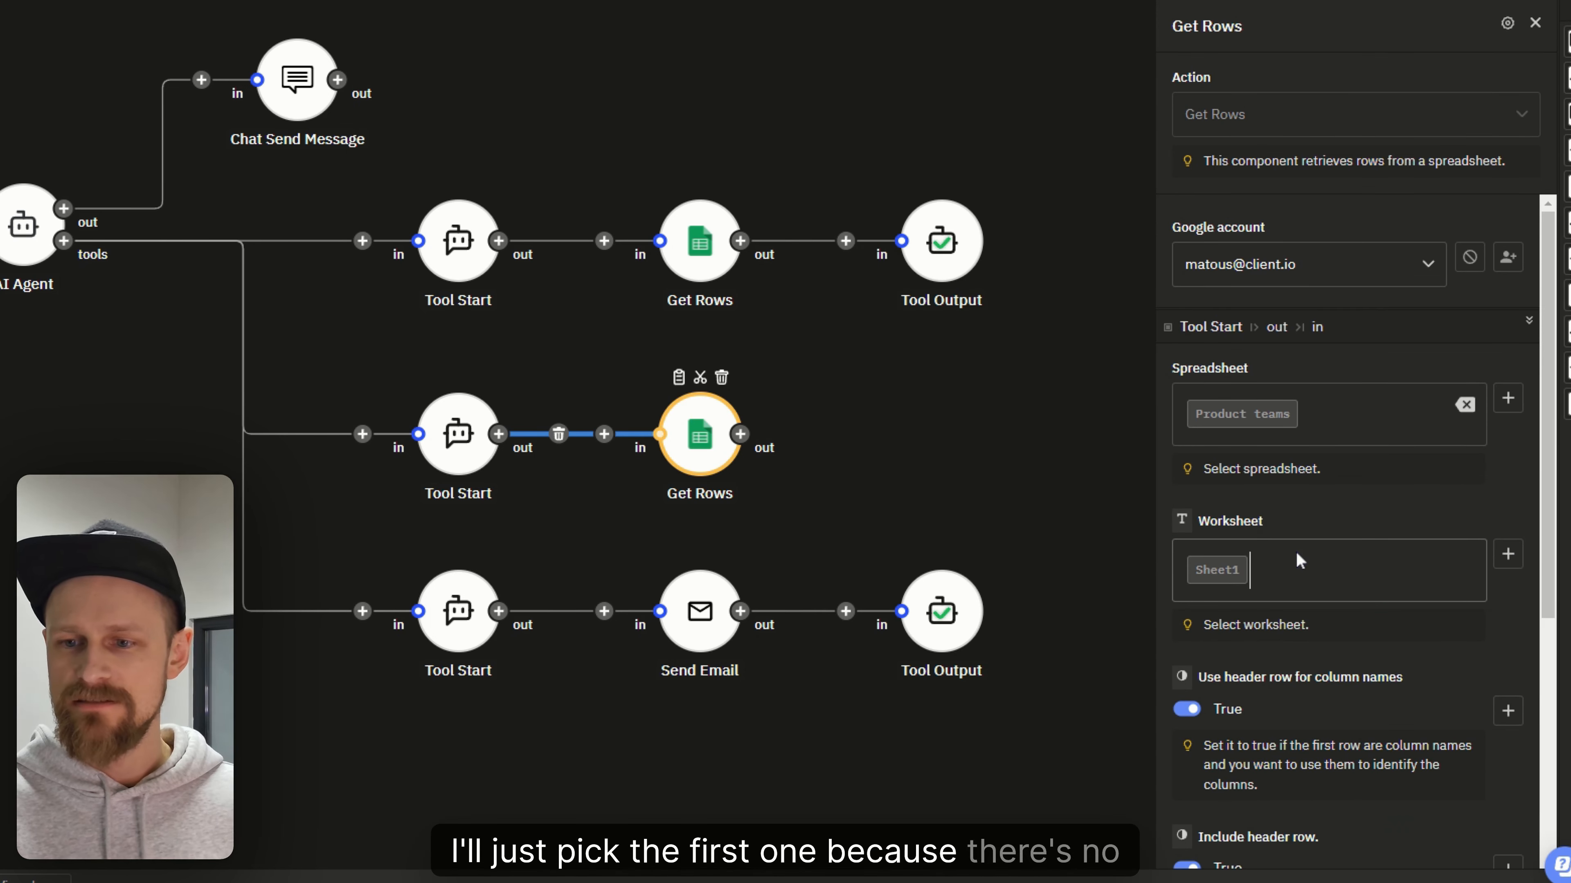
Set Include header row to False and All rows in one message to True for the Product teams Get Rows step
scroll(1357, 543, down, 5)
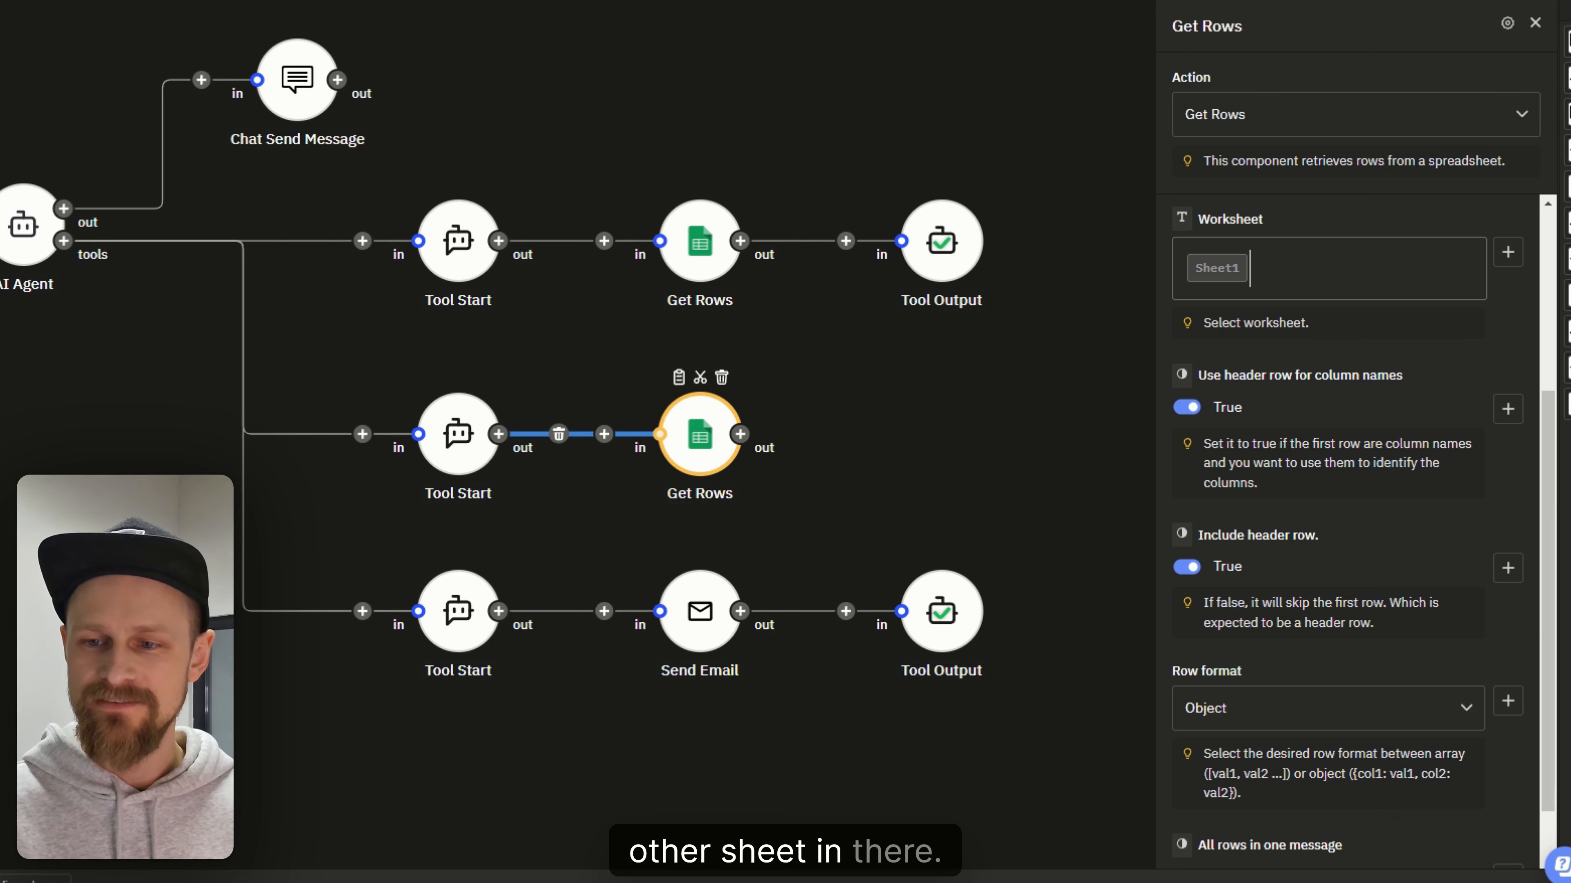
click(1188, 566)
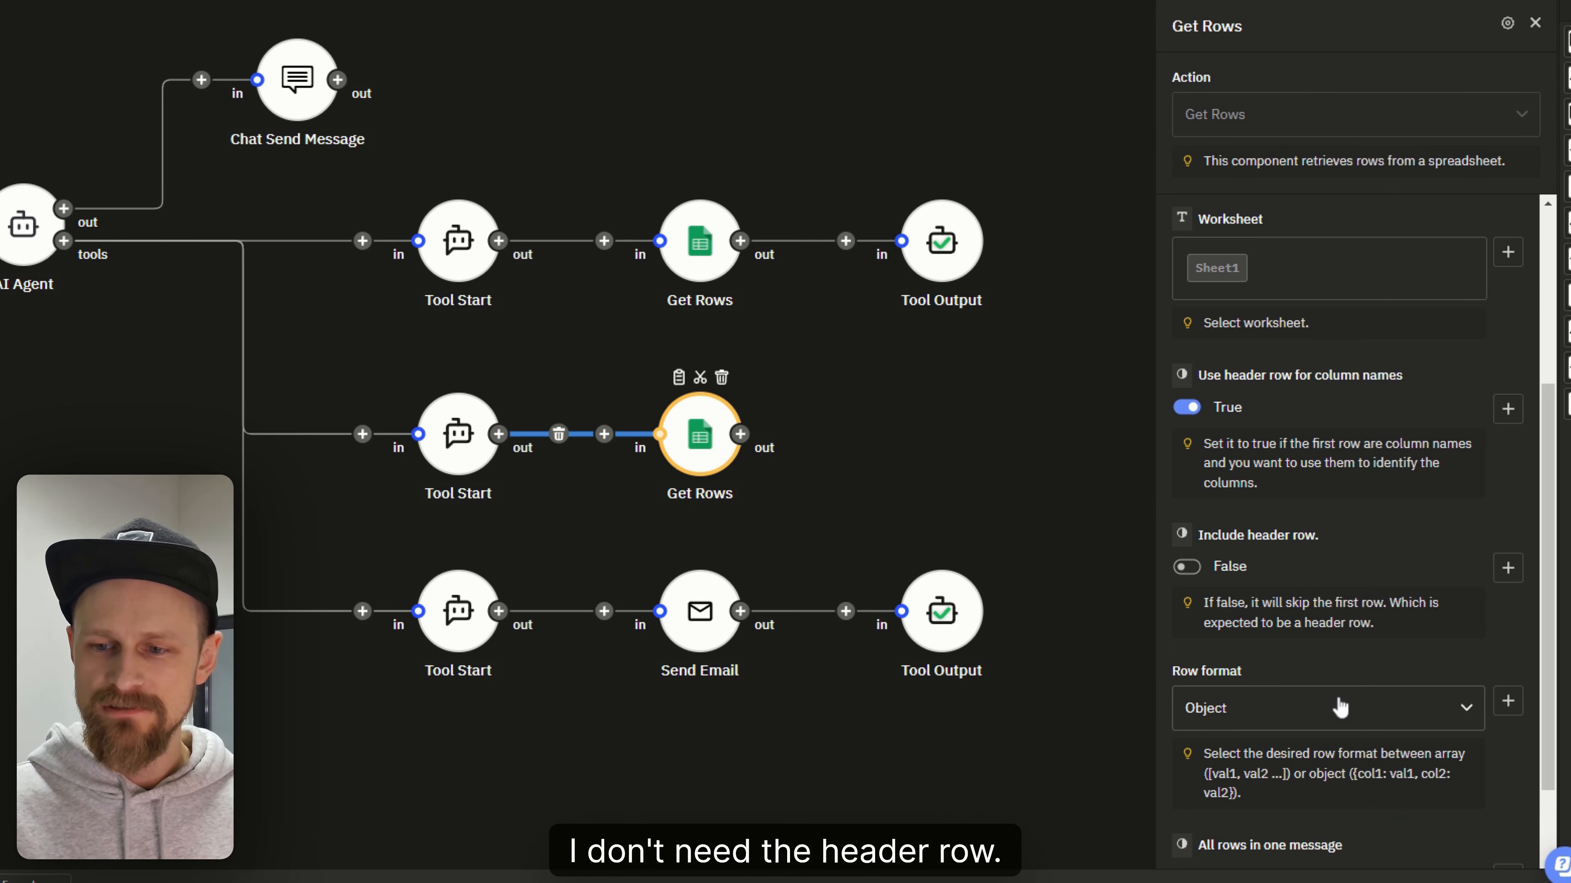
scroll(1336, 705, down, 2)
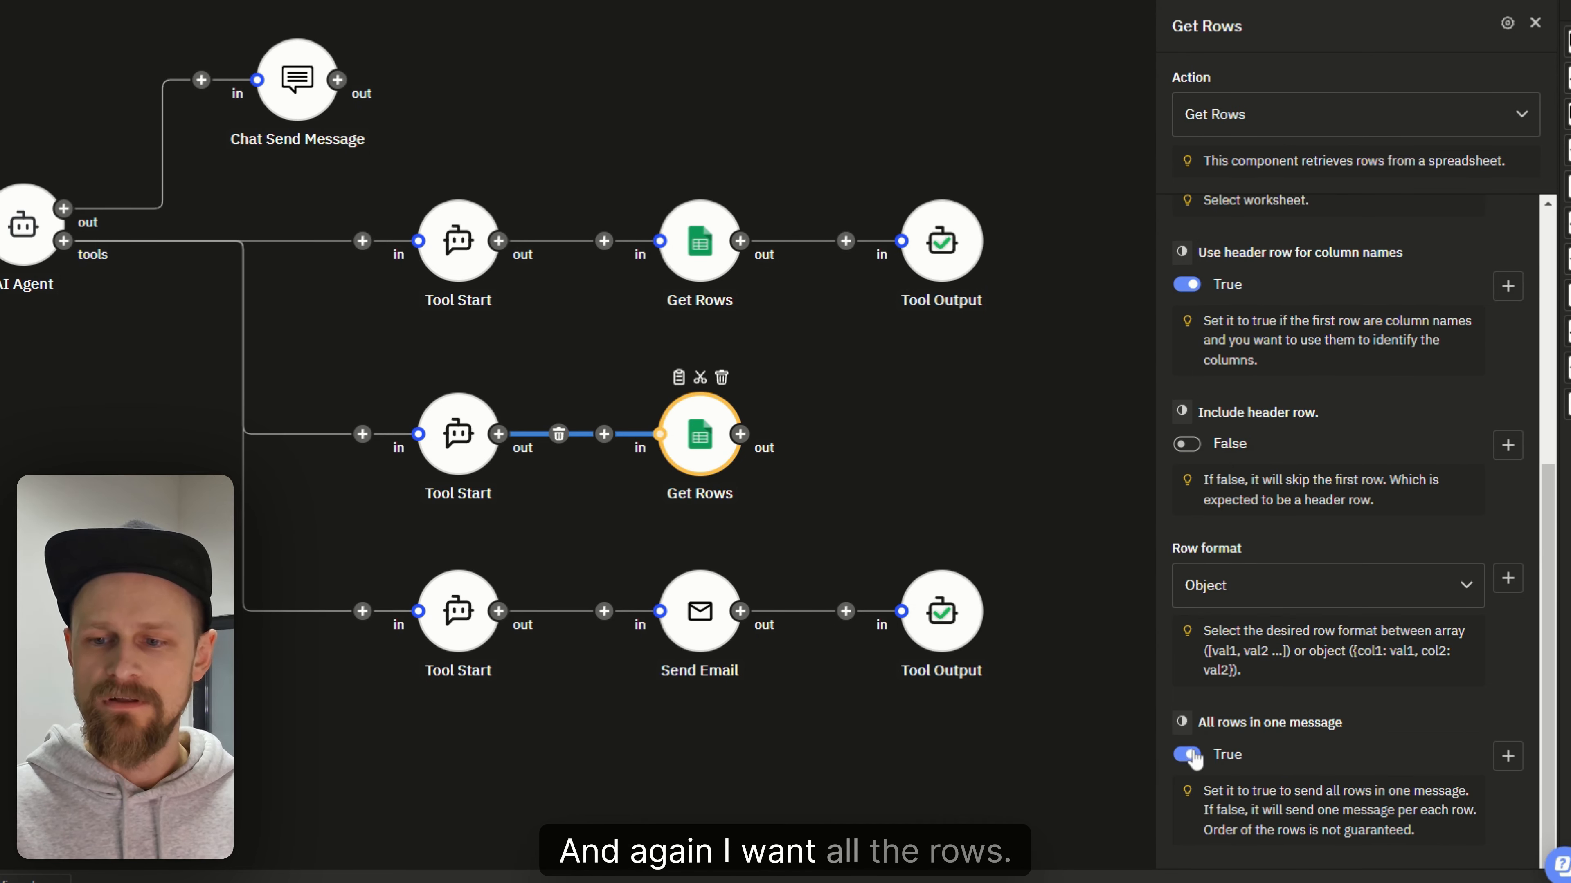
Add an Agent Tools Tool Output step after the Product teams Get Rows step and map its Output to the Rows variable
click(740, 434)
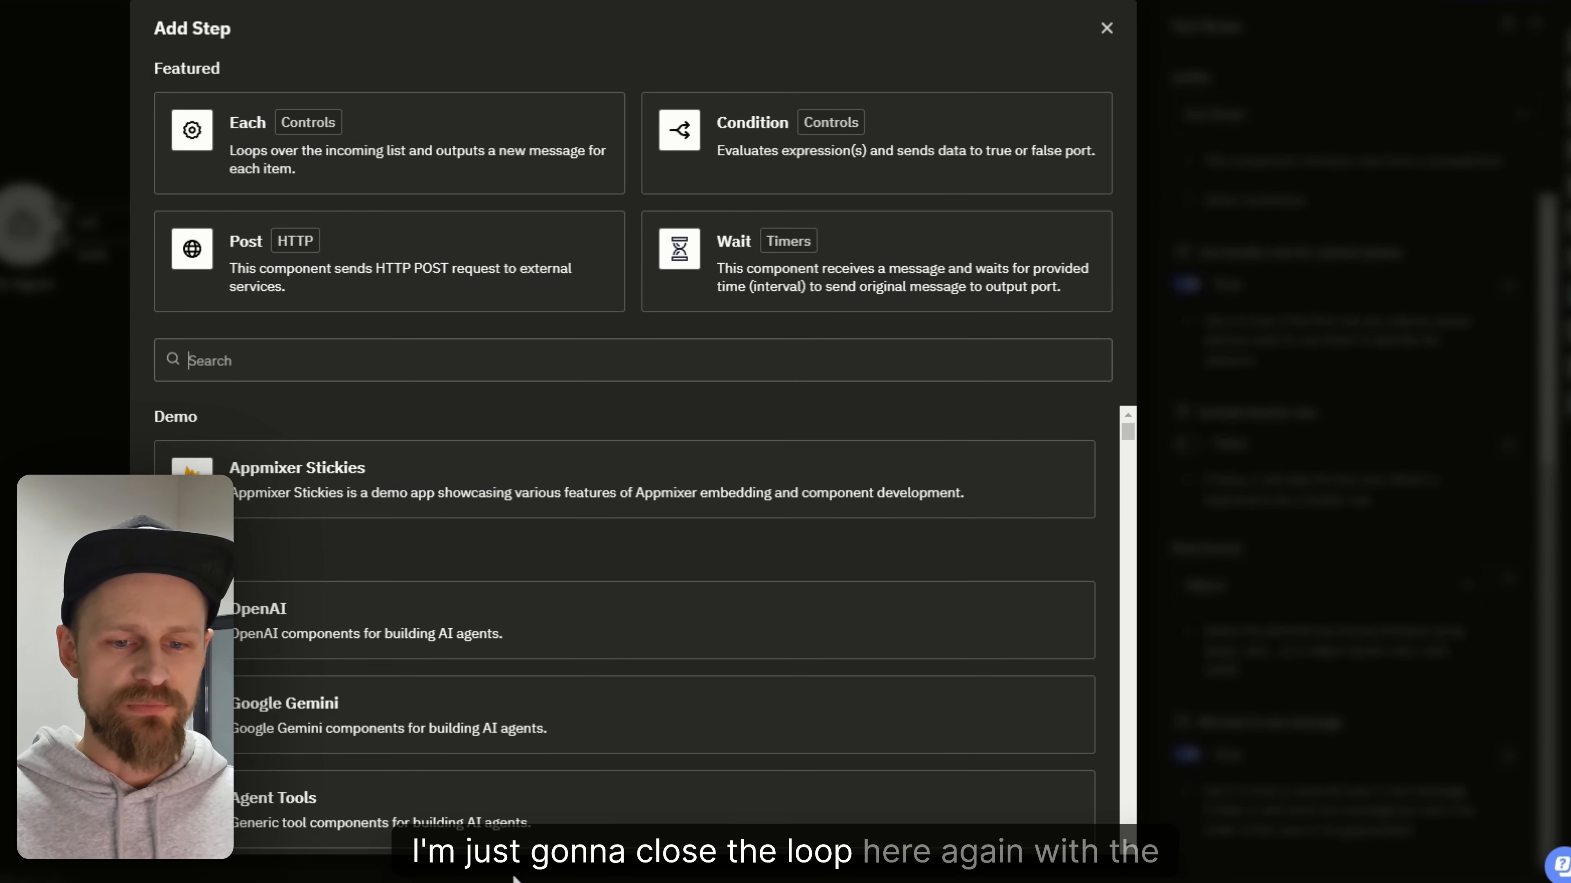
click(471, 799)
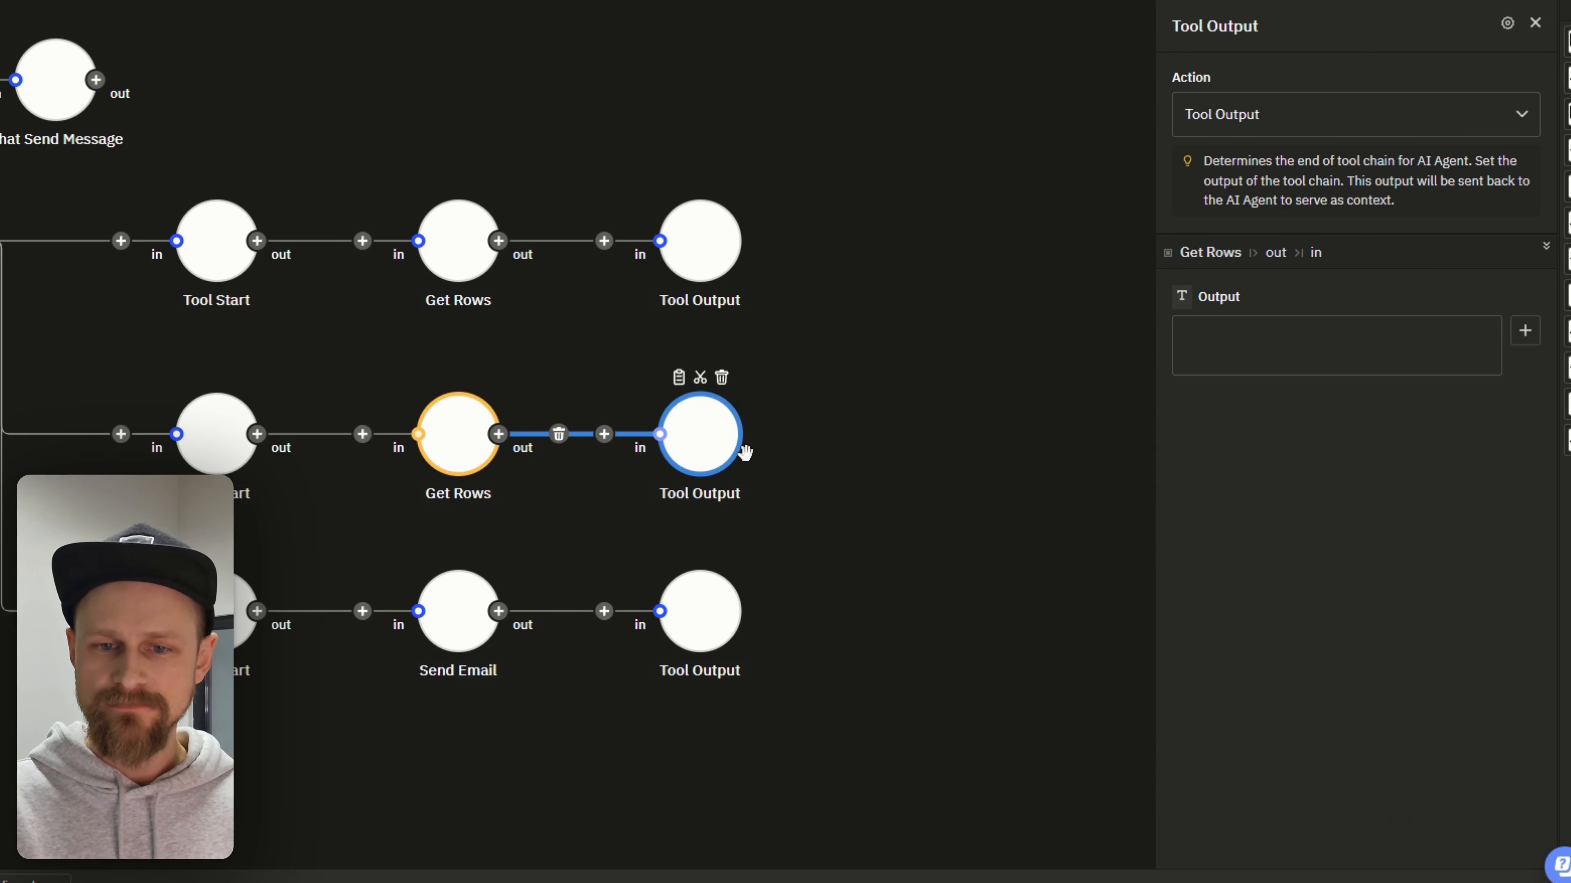
click(1524, 332)
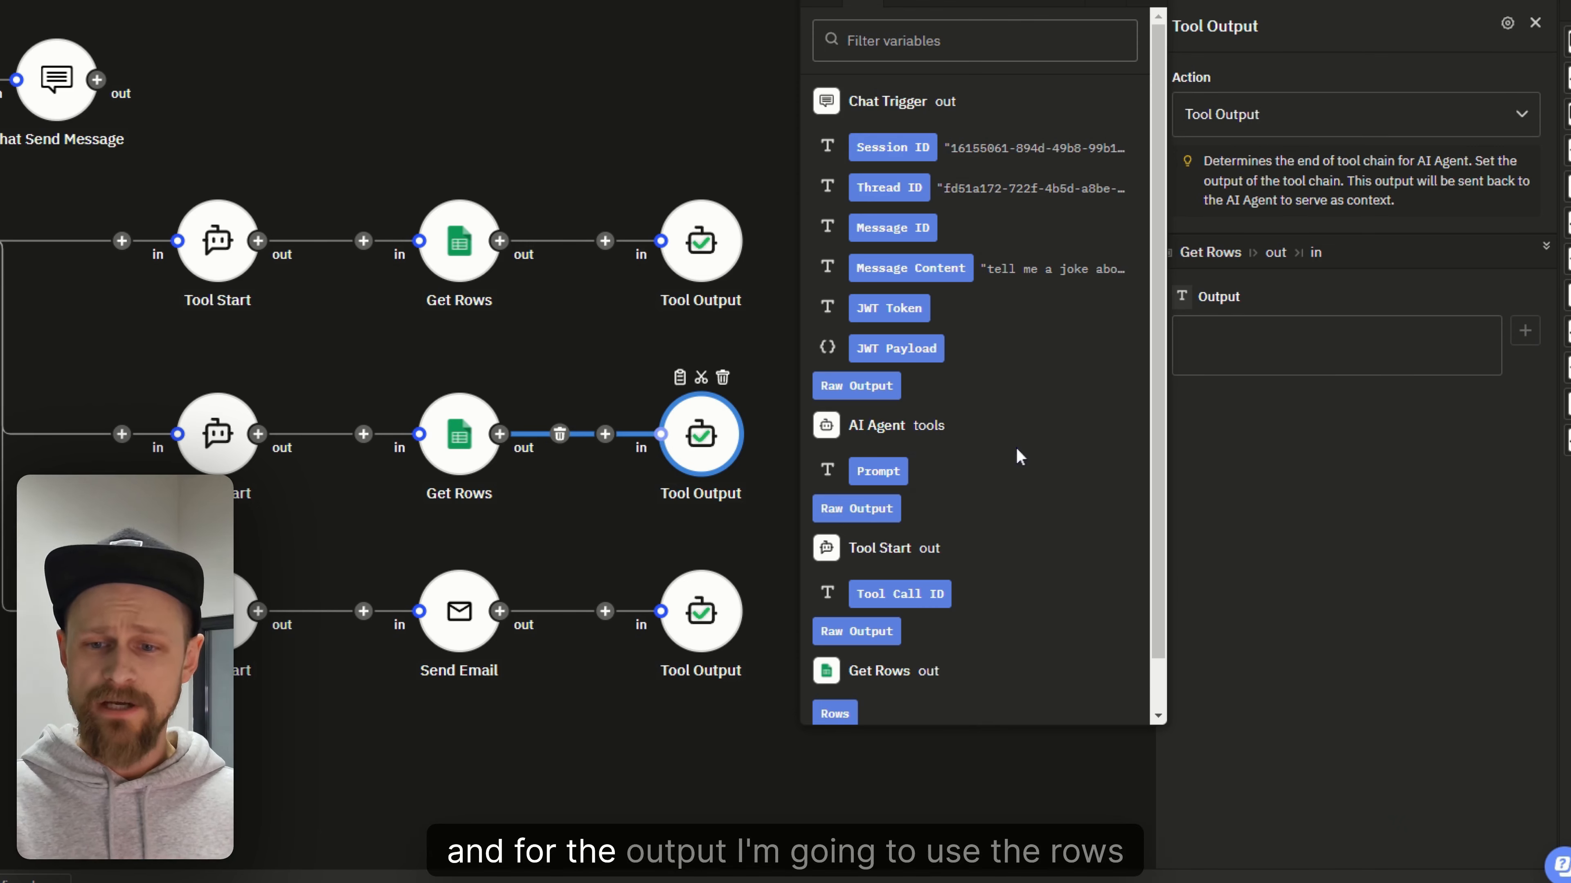
scroll(1026, 532, down, 2)
click(852, 651)
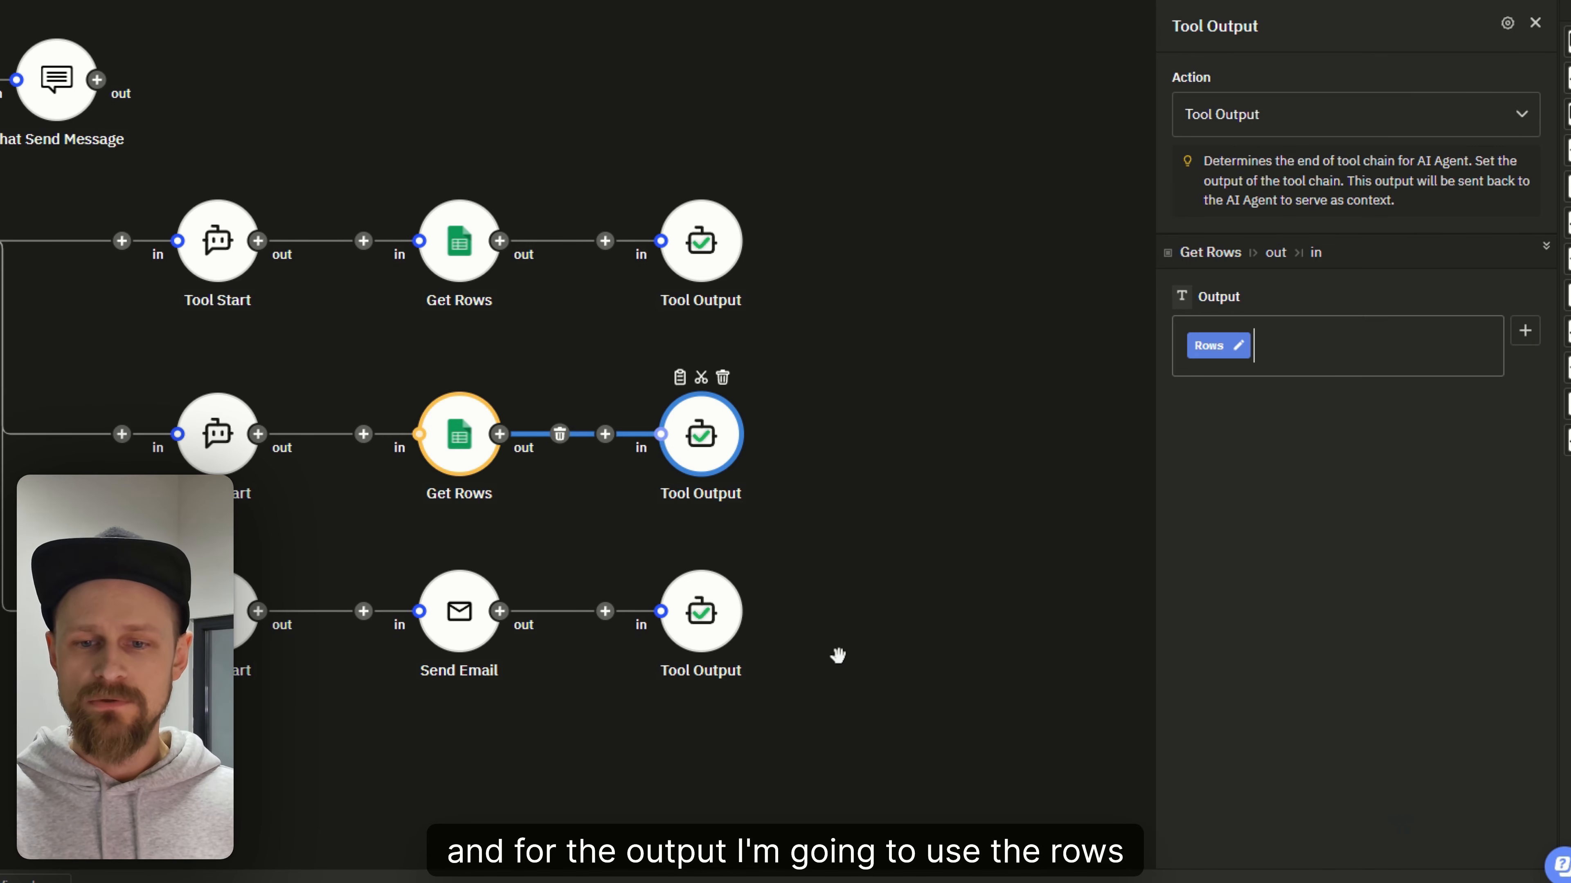